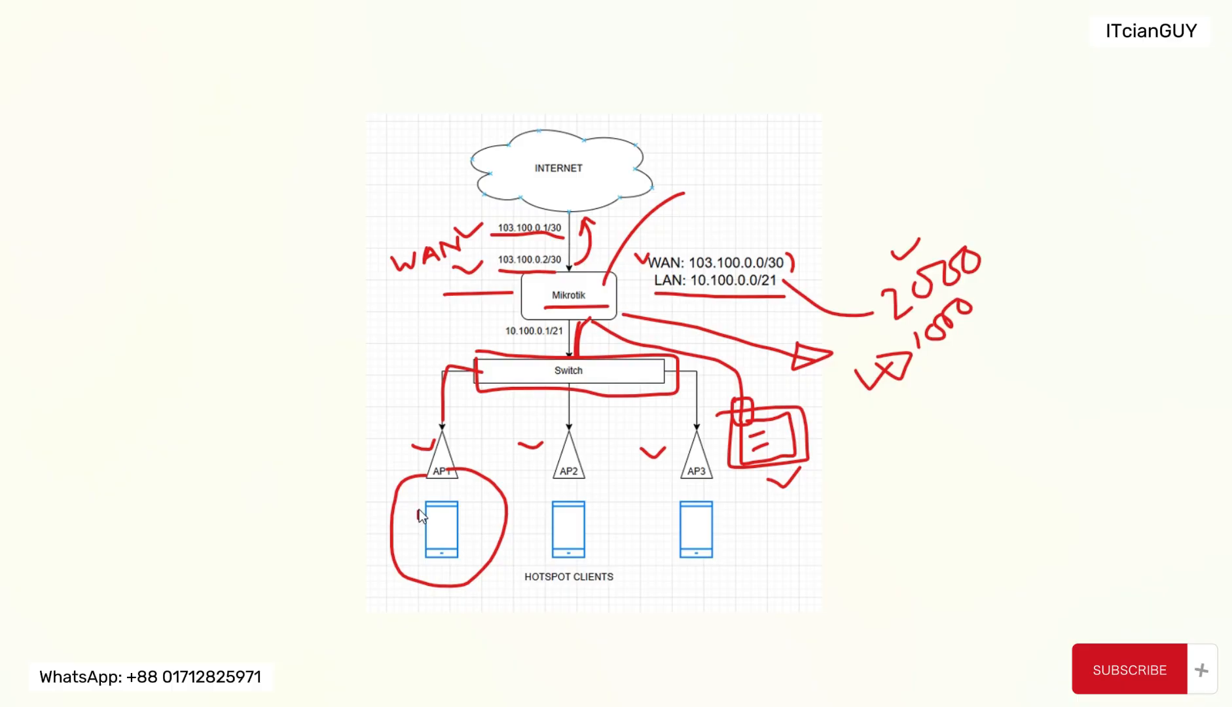
# Step: Mark AP1 and its client in red, circle AP2, and sketch red boxes beside the AP2 client and the hotspot clients label
pyautogui.click(447, 475)
pyautogui.moveTo(454, 451); pyautogui.dragTo(476, 446)
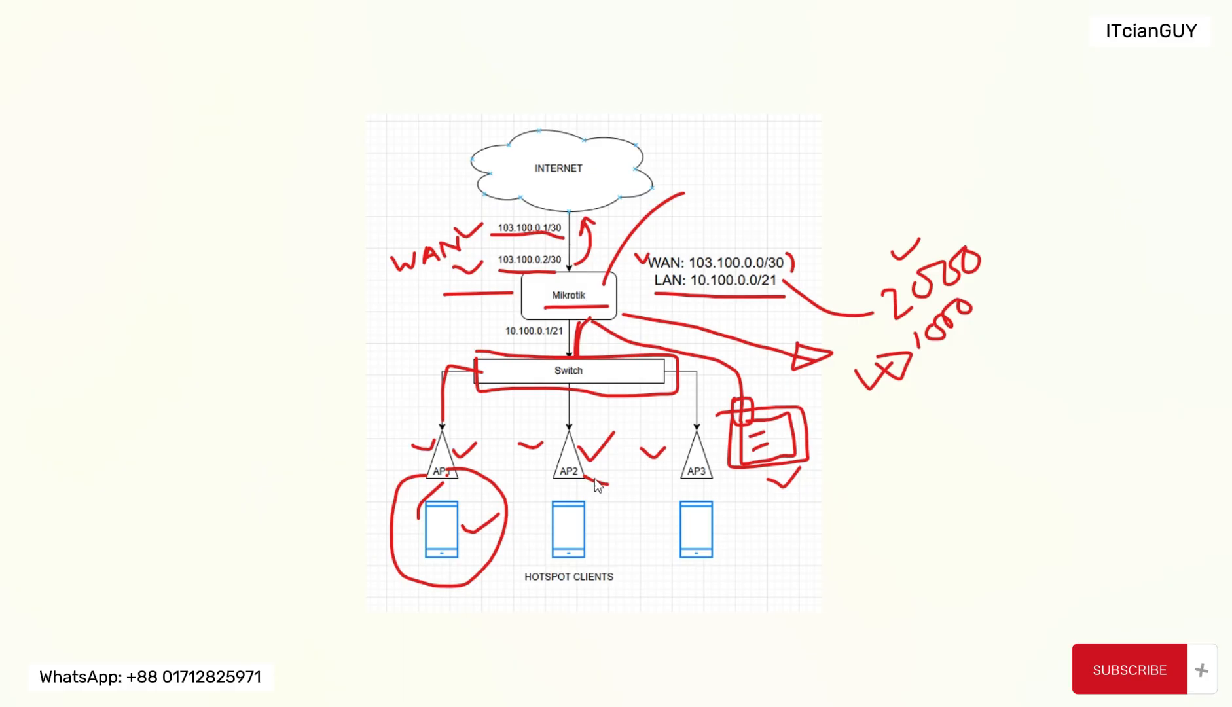
pyautogui.moveTo(580, 425)
pyautogui.mouseDown()
pyautogui.moveTo(544, 438)
pyautogui.moveTo(573, 511)
pyautogui.moveTo(619, 481)
pyautogui.moveTo(559, 445)
pyautogui.mouseUp()
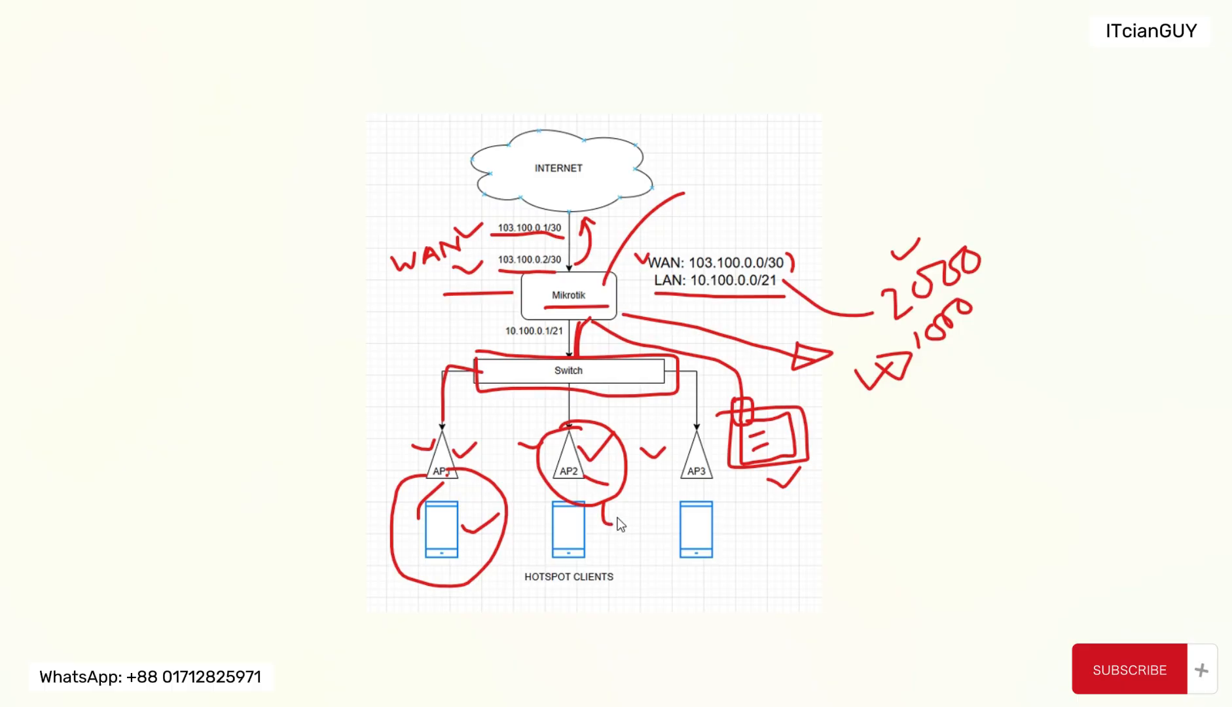
pyautogui.moveTo(604, 533)
pyautogui.mouseDown()
pyautogui.moveTo(609, 553)
pyautogui.moveTo(598, 533)
pyautogui.mouseUp()
pyautogui.moveTo(724, 596)
pyautogui.mouseDown()
pyautogui.moveTo(727, 579)
pyautogui.moveTo(705, 595)
pyautogui.mouseUp()
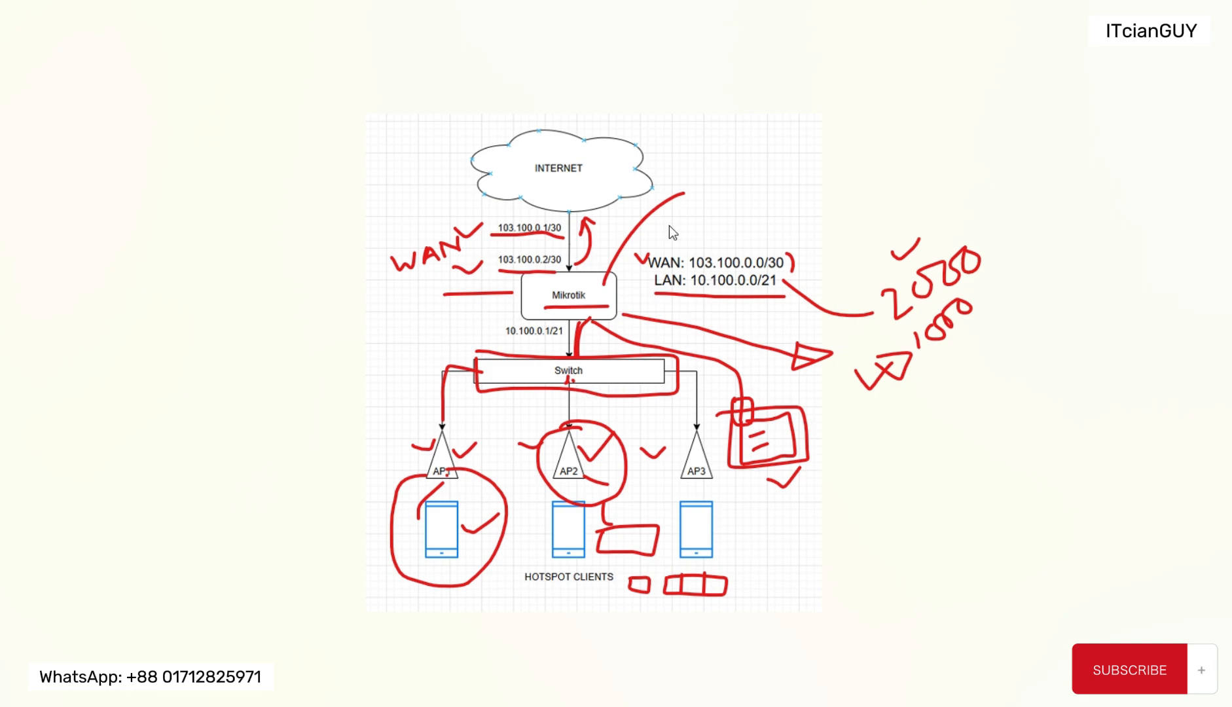
# Step: Change the pen colour to blue, draw an arrow from the switch to the small red boxes, and write 2 beside it
pyautogui.click(493, 1)
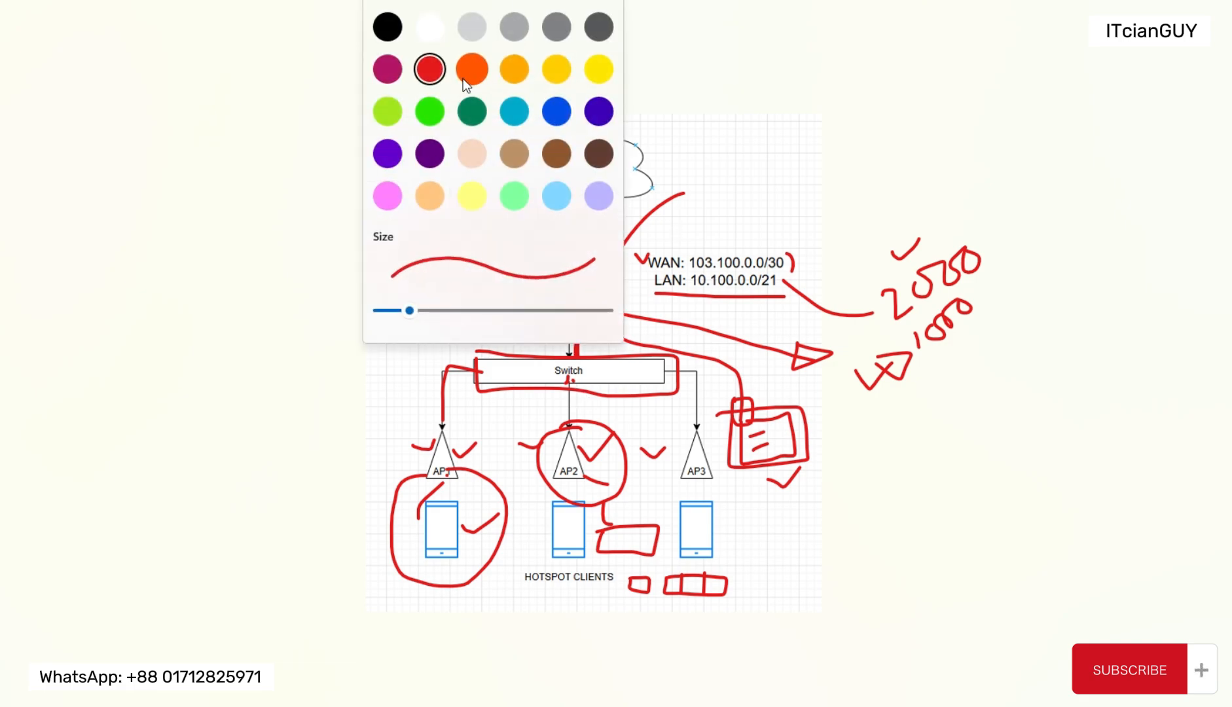
pyautogui.click(562, 120)
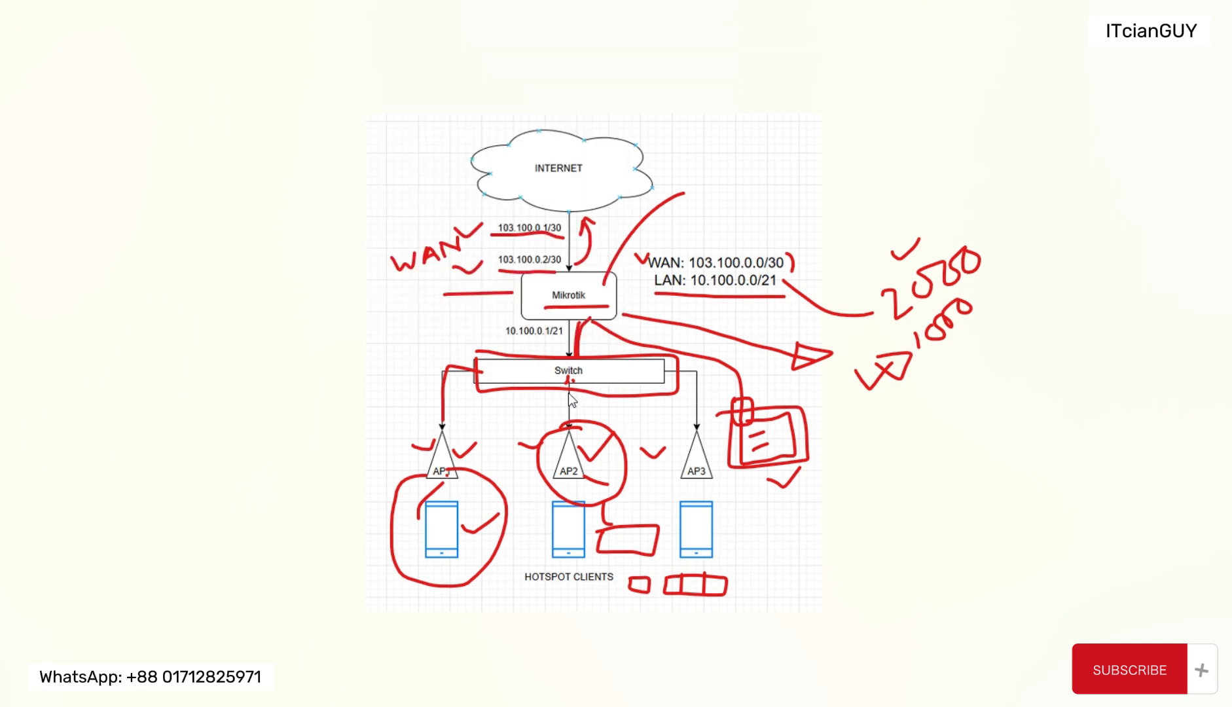
pyautogui.moveTo(567, 381); pyautogui.dragTo(601, 439)
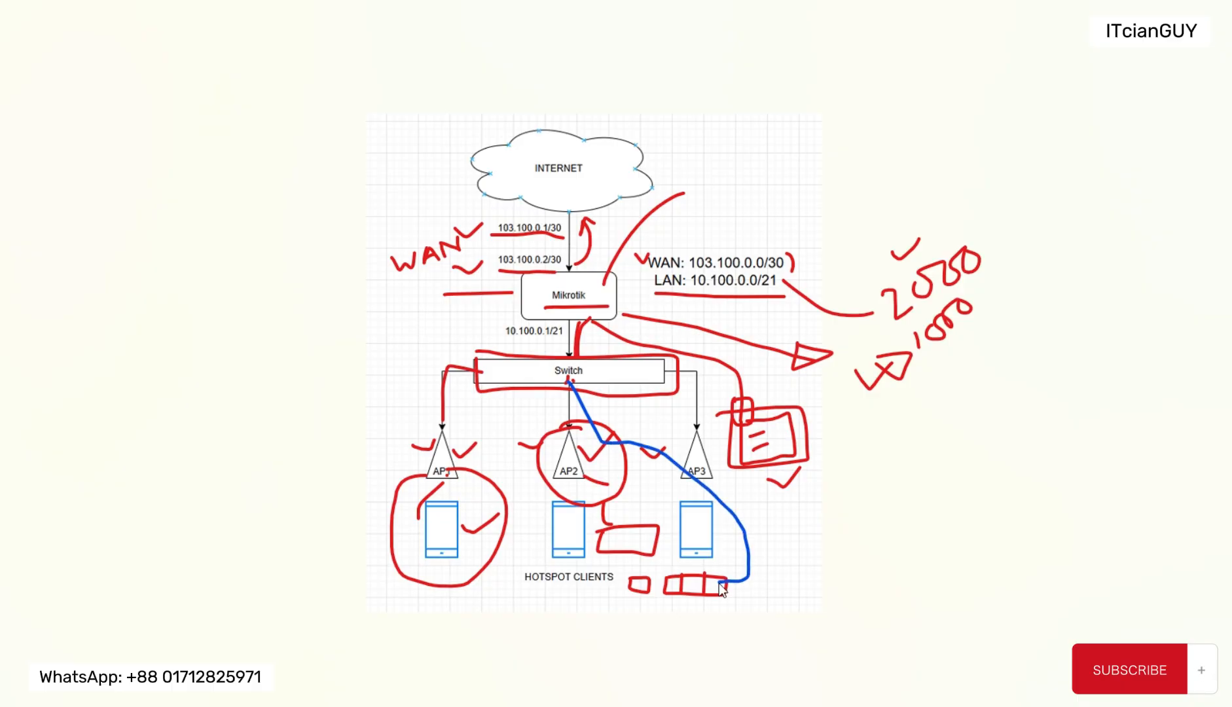
pyautogui.moveTo(733, 595); pyautogui.dragTo(730, 560)
pyautogui.moveTo(796, 585); pyautogui.dragTo(808, 580)
# Step: Draw a blue arrow from AP2 to its client, a check-marked line from the Mikrotik router, and a circle around AP2
pyautogui.moveTo(554, 469); pyautogui.dragTo(530, 532)
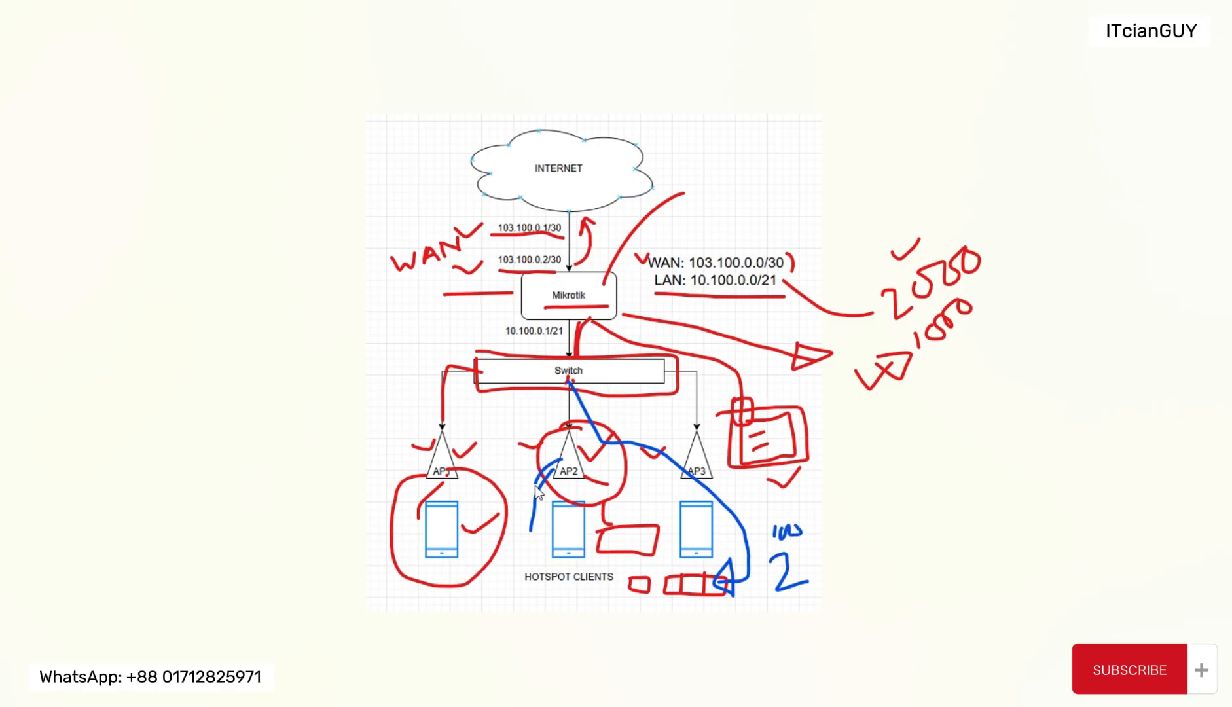
pyautogui.moveTo(527, 510); pyautogui.dragTo(551, 505)
pyautogui.moveTo(522, 308)
pyautogui.mouseDown()
pyautogui.moveTo(425, 336)
pyautogui.moveTo(430, 323)
pyautogui.mouseUp()
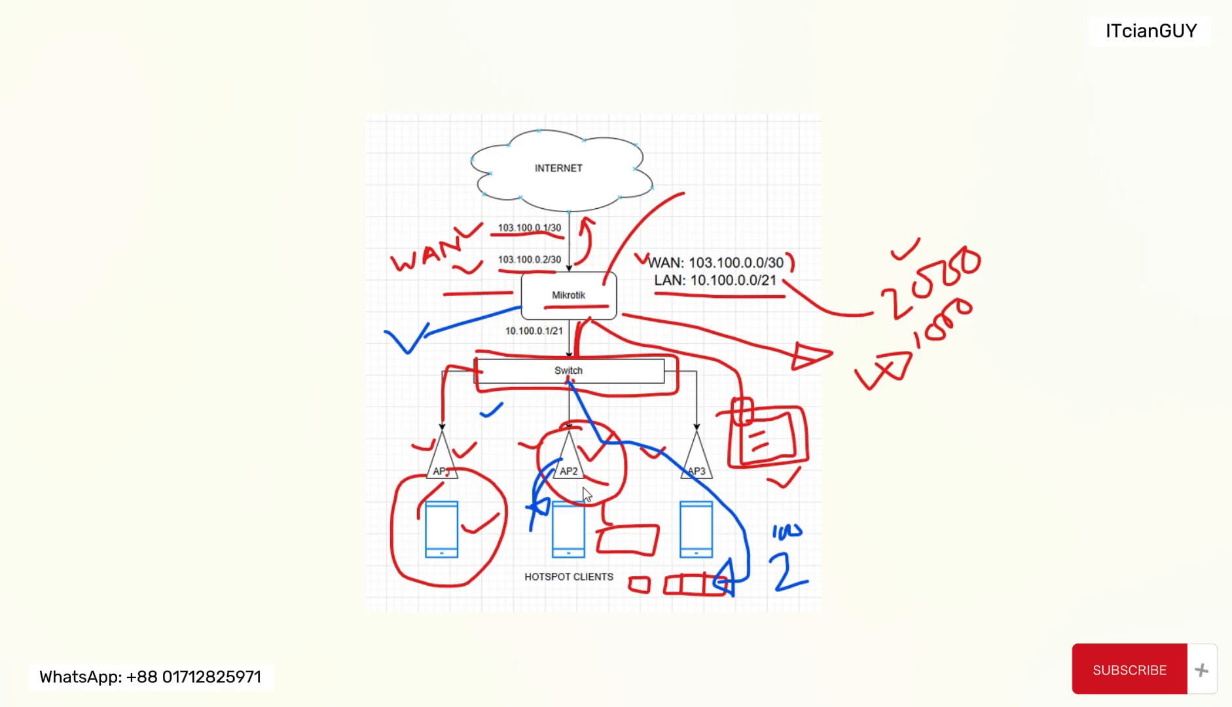
pyautogui.moveTo(608, 473)
pyautogui.mouseDown()
pyautogui.moveTo(537, 435)
pyautogui.moveTo(605, 458)
pyautogui.mouseUp()
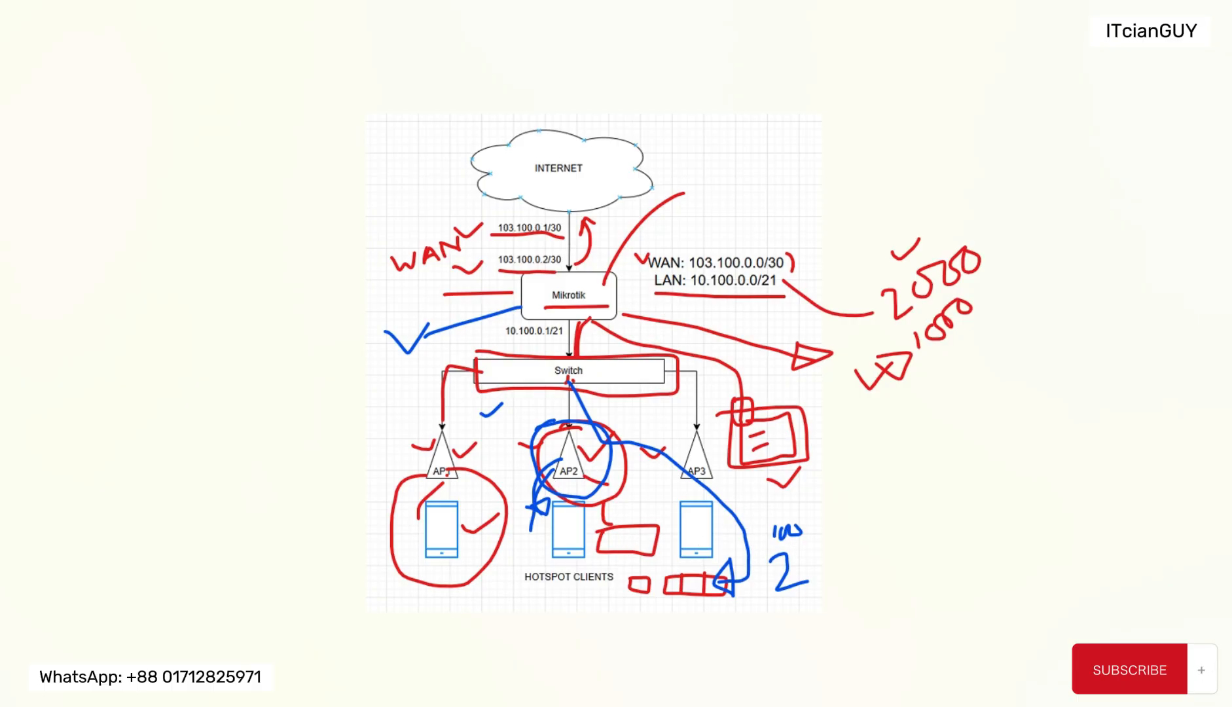
# Step: Erase all red and blue ink annotations from the network diagram and the area beside it
pyautogui.moveTo(715, 514)
pyautogui.mouseDown()
pyautogui.moveTo(761, 551)
pyautogui.moveTo(666, 589)
pyautogui.moveTo(842, 462)
pyautogui.moveTo(768, 437)
pyautogui.moveTo(748, 476)
pyautogui.moveTo(558, 457)
pyautogui.moveTo(612, 497)
pyautogui.moveTo(512, 519)
pyautogui.moveTo(551, 512)
pyautogui.moveTo(477, 406)
pyautogui.moveTo(462, 476)
pyautogui.moveTo(432, 477)
pyautogui.moveTo(481, 518)
pyautogui.moveTo(450, 466)
pyautogui.mouseUp()
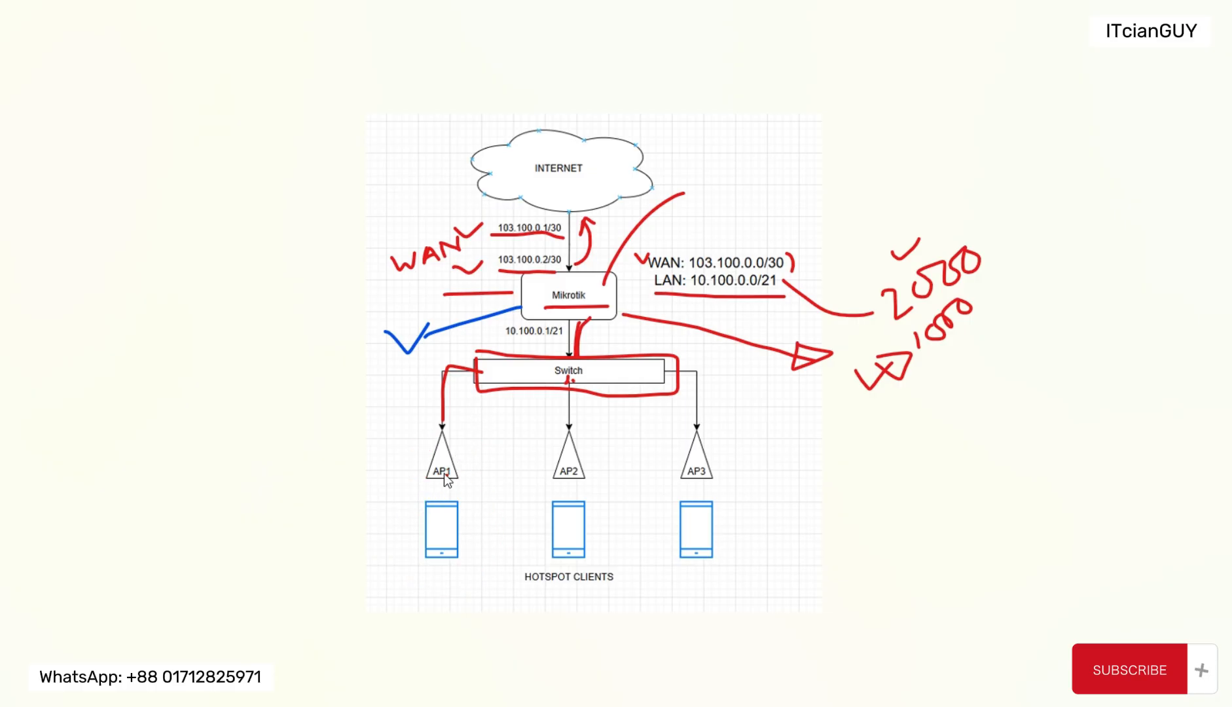
pyautogui.moveTo(417, 338); pyautogui.dragTo(683, 384)
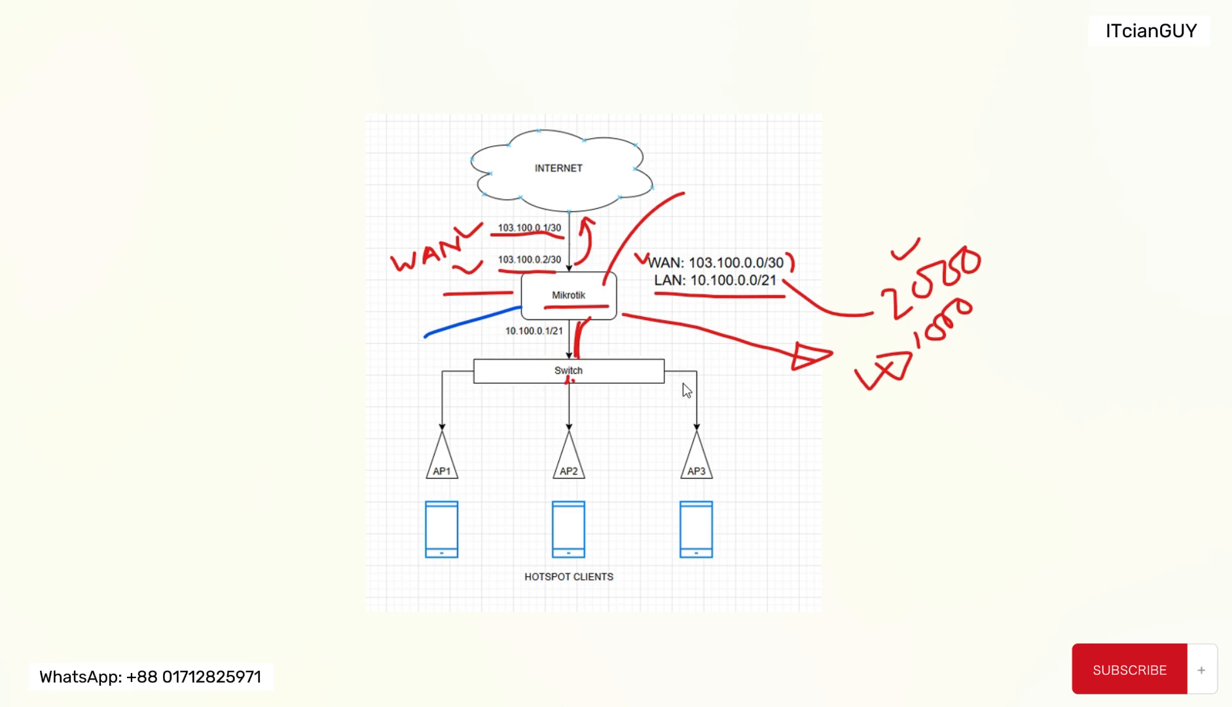
pyautogui.moveTo(455, 334); pyautogui.dragTo(762, 340)
pyautogui.moveTo(591, 310)
pyautogui.mouseDown()
pyautogui.moveTo(628, 228)
pyautogui.moveTo(491, 236)
pyautogui.moveTo(462, 275)
pyautogui.moveTo(426, 250)
pyautogui.moveTo(457, 231)
pyautogui.moveTo(413, 262)
pyautogui.moveTo(525, 288)
pyautogui.moveTo(634, 252)
pyautogui.moveTo(838, 268)
pyautogui.moveTo(797, 308)
pyautogui.moveTo(867, 367)
pyautogui.moveTo(920, 367)
pyautogui.mouseUp()
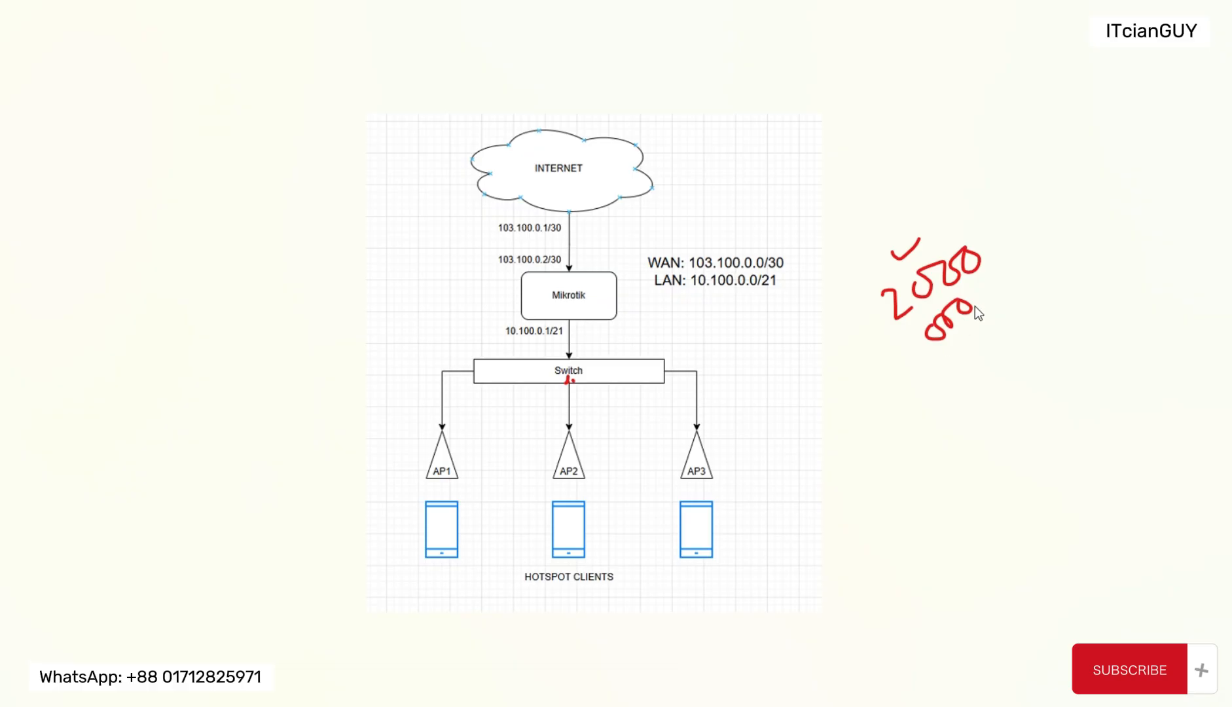
pyautogui.moveTo(932, 319); pyautogui.dragTo(915, 282)
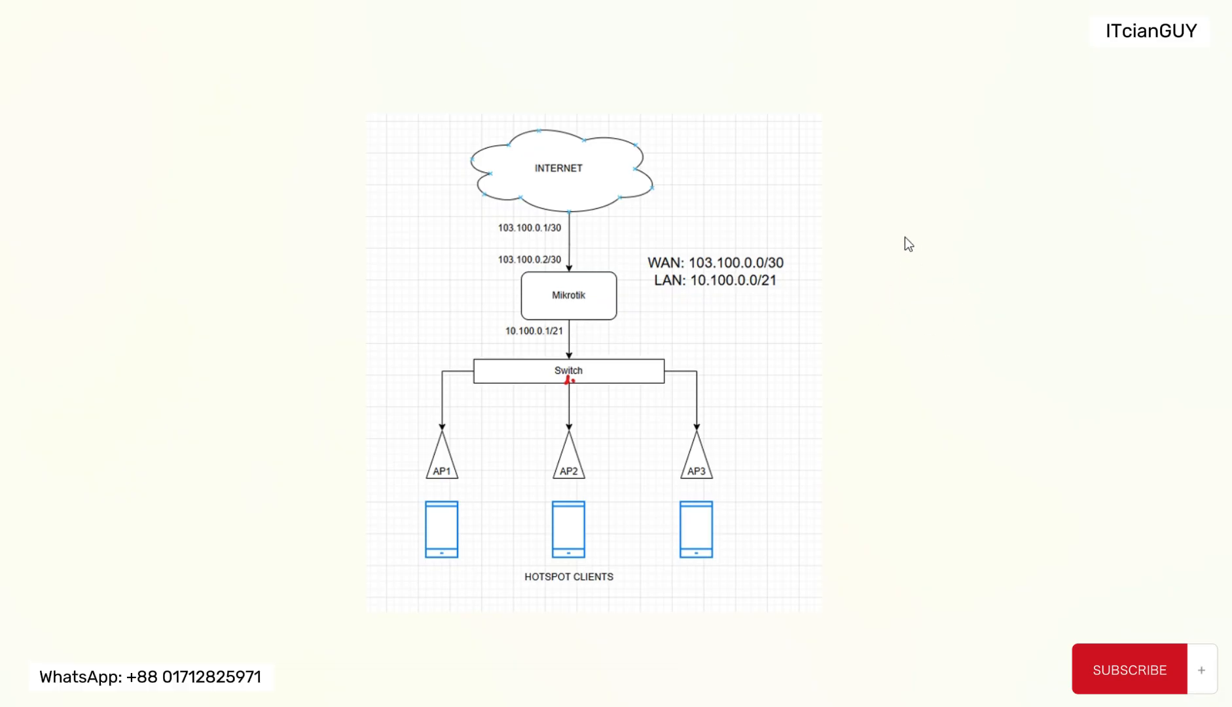
pyautogui.moveTo(574, 382); pyautogui.dragTo(576, 381)
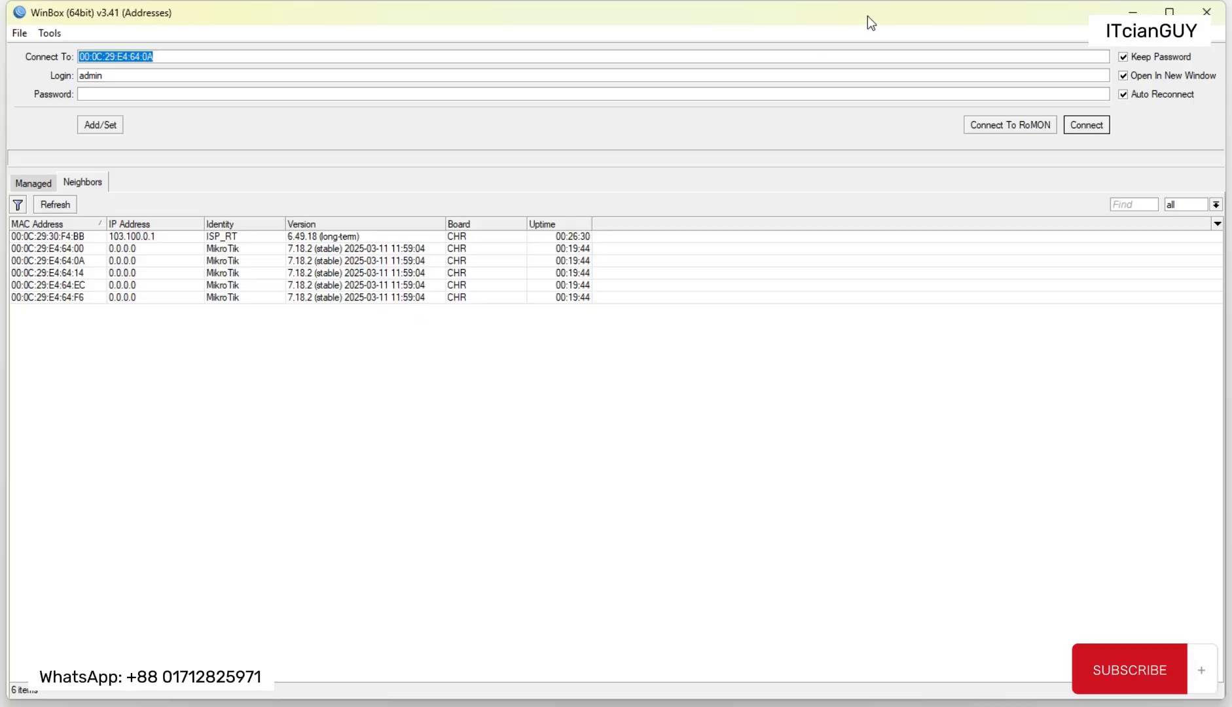
# Step: Switch to WinBox and examine each MikroTik neighbor entry and the MAC address it fills in as the connection target
pyautogui.moveTo(868, 15); pyautogui.dragTo(863, 17)
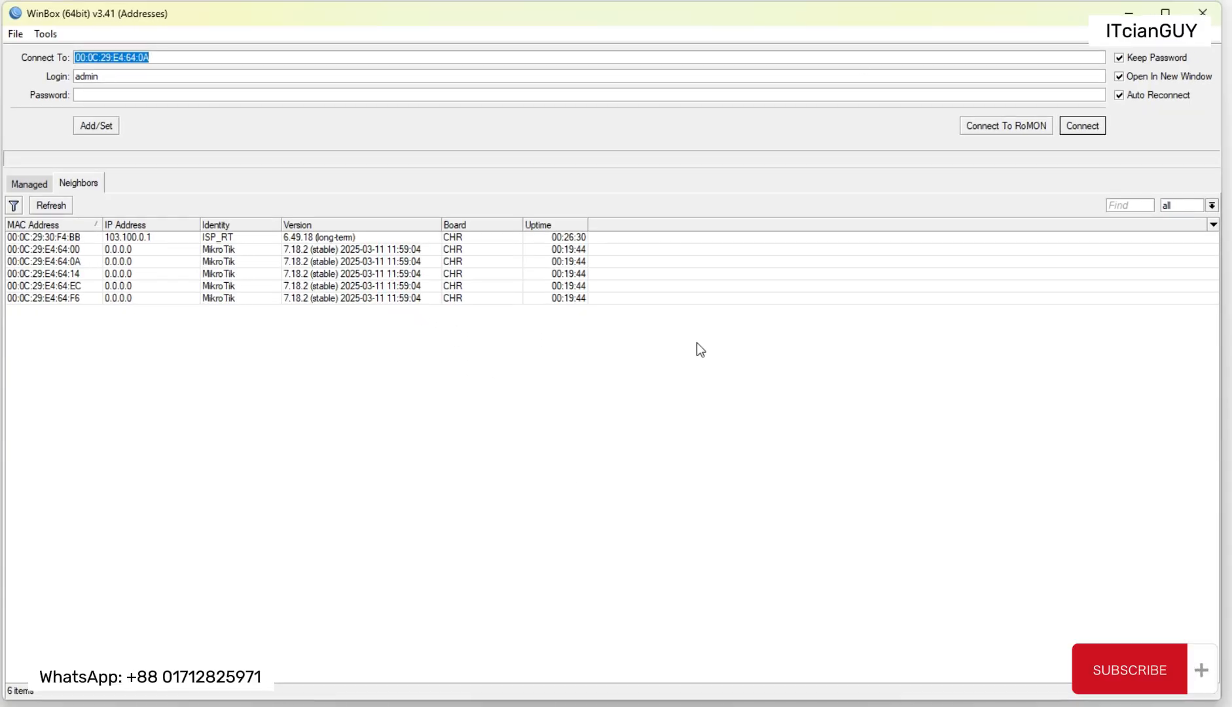
pyautogui.click(218, 250)
pyautogui.click(222, 262)
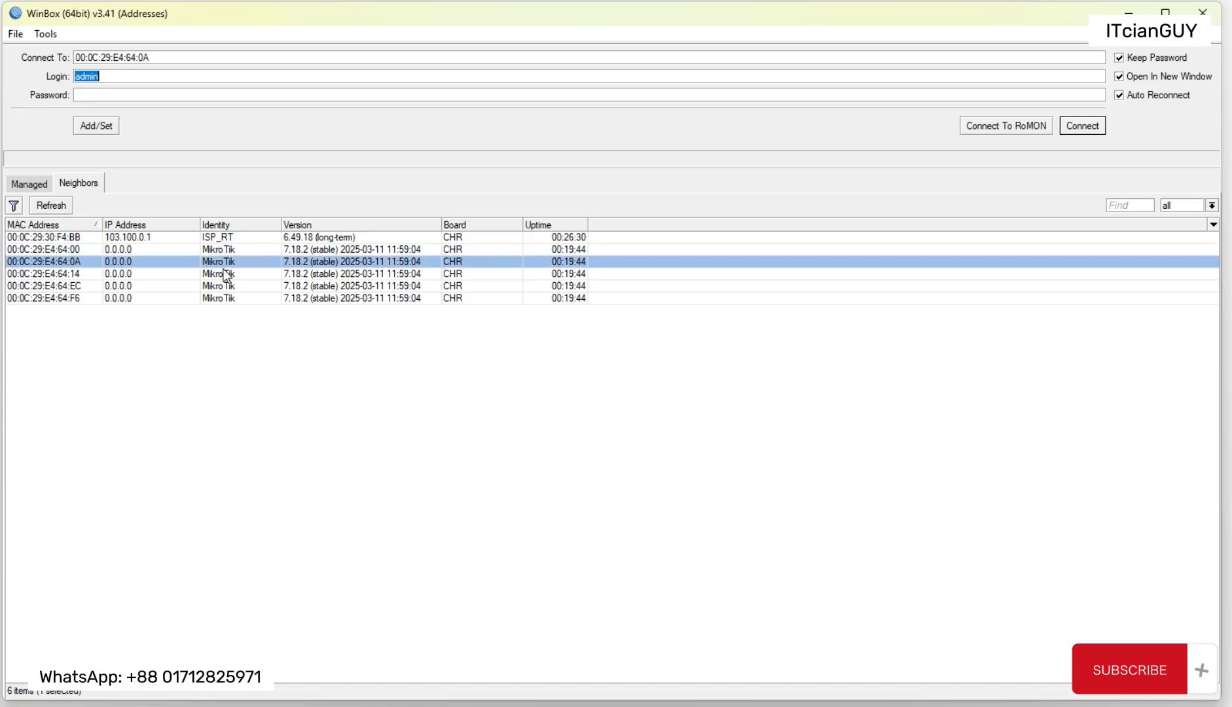
pyautogui.click(222, 273)
pyautogui.click(220, 286)
pyautogui.click(218, 297)
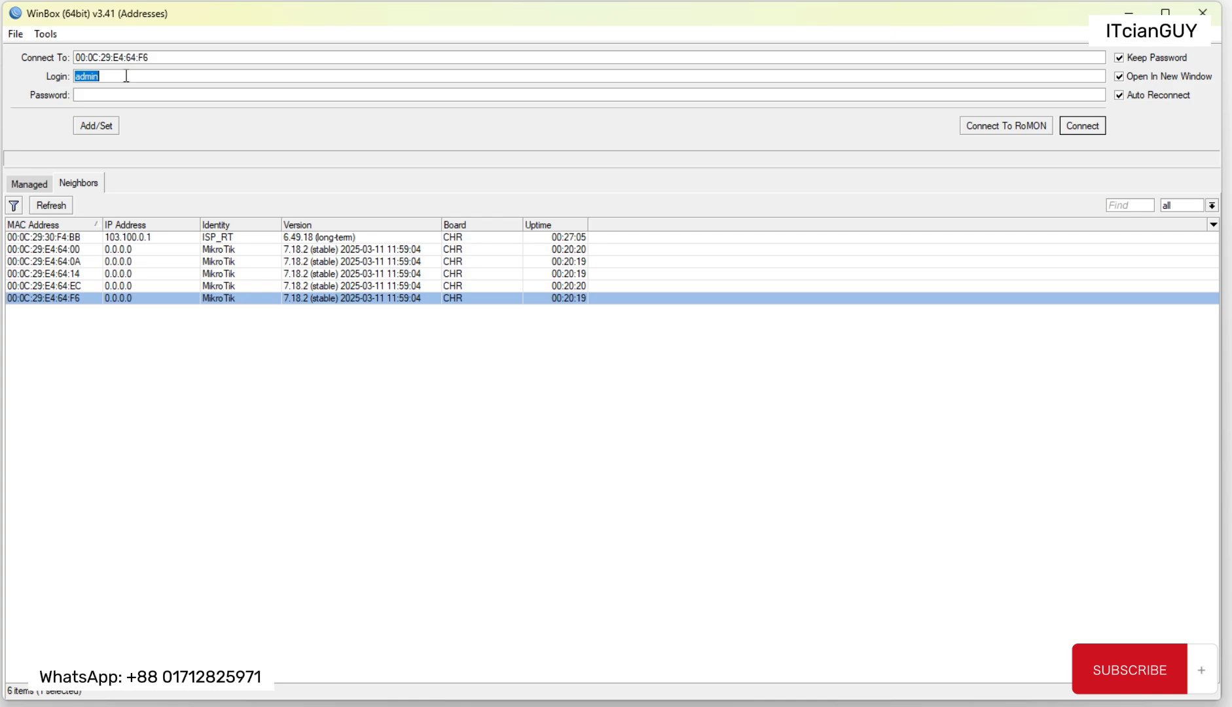
pyautogui.click(58, 254)
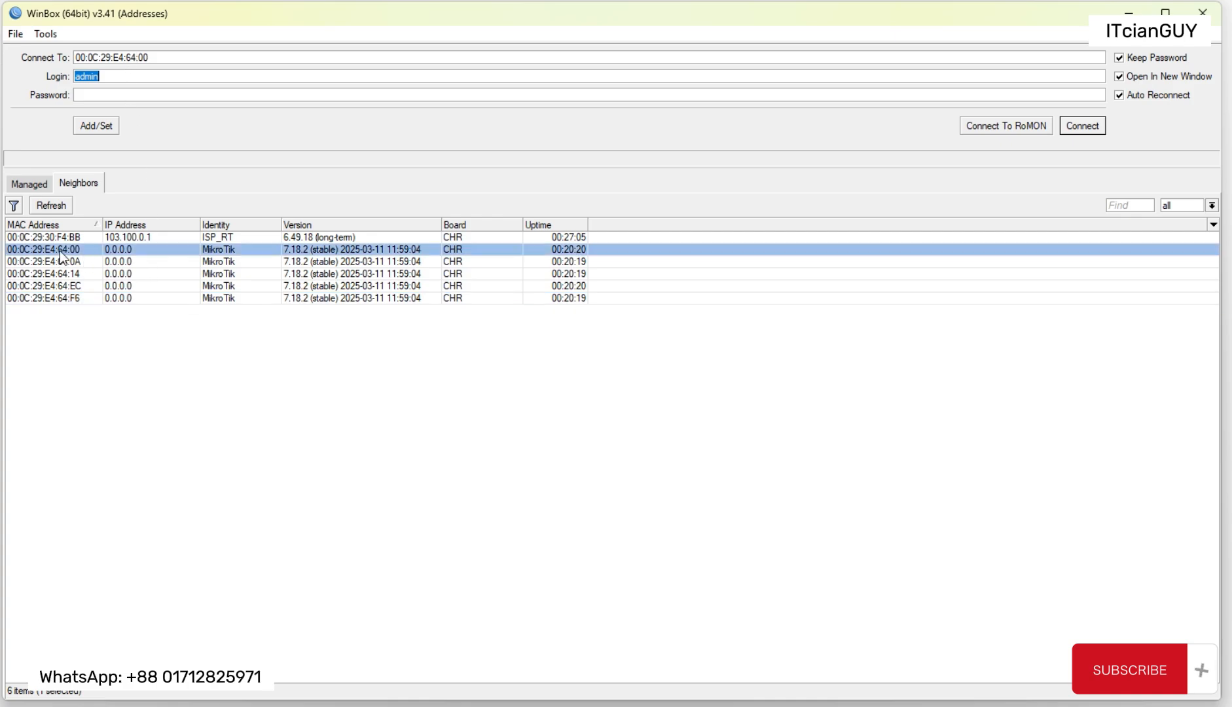
pyautogui.click(113, 262)
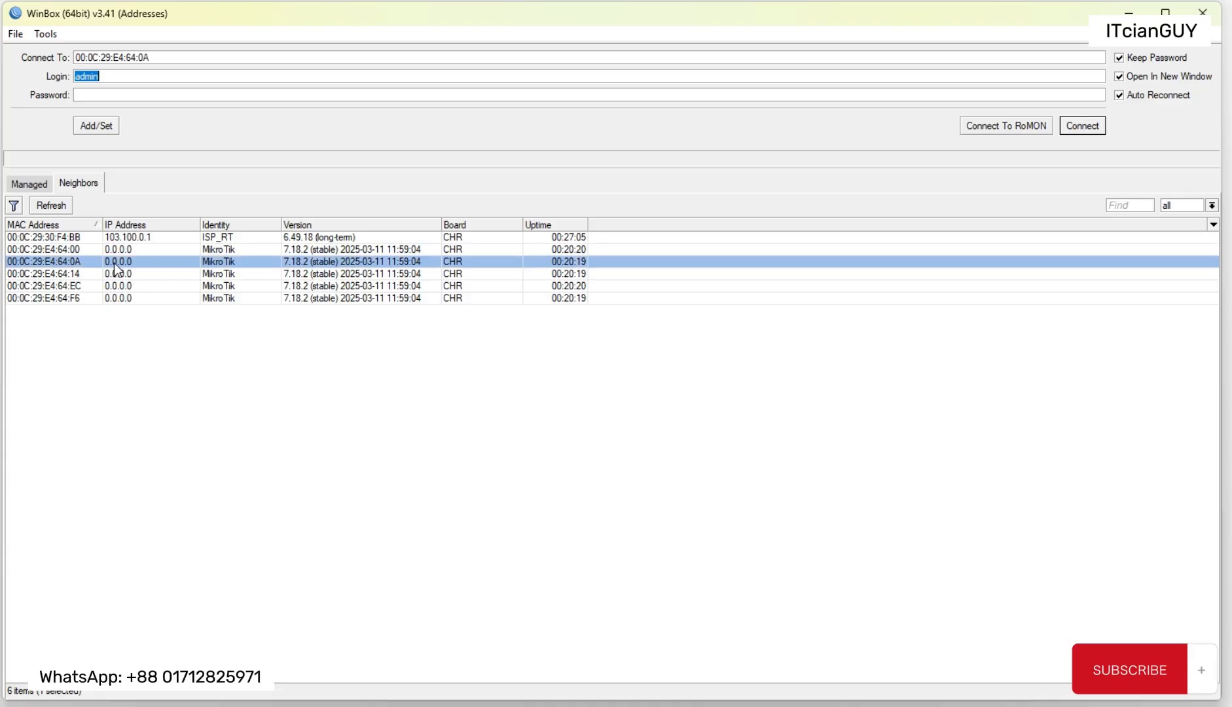
pyautogui.click(56, 275)
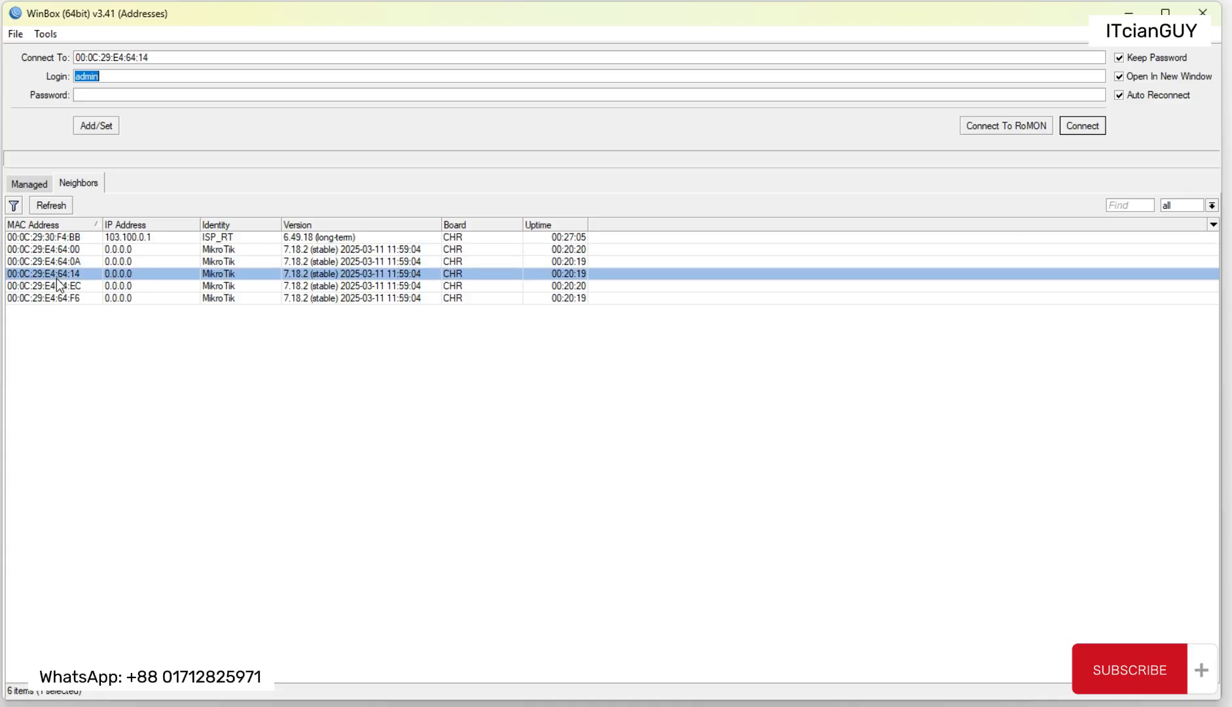
pyautogui.click(56, 286)
pyautogui.click(57, 298)
pyautogui.click(157, 57)
pyautogui.moveTo(157, 57); pyautogui.dragTo(68, 117)
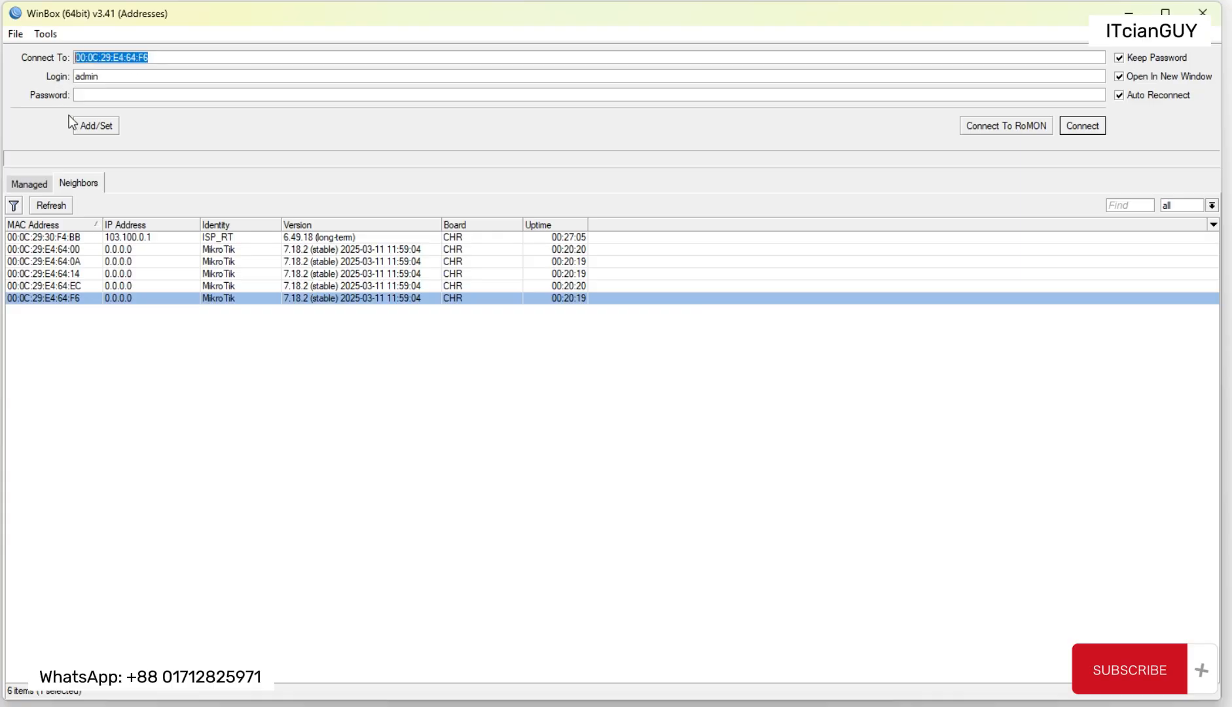
# Step: Connect to the MikroTik neighbor 00:0C:29:E4:64:00 with login admin and a blank password
pyautogui.click(53, 251)
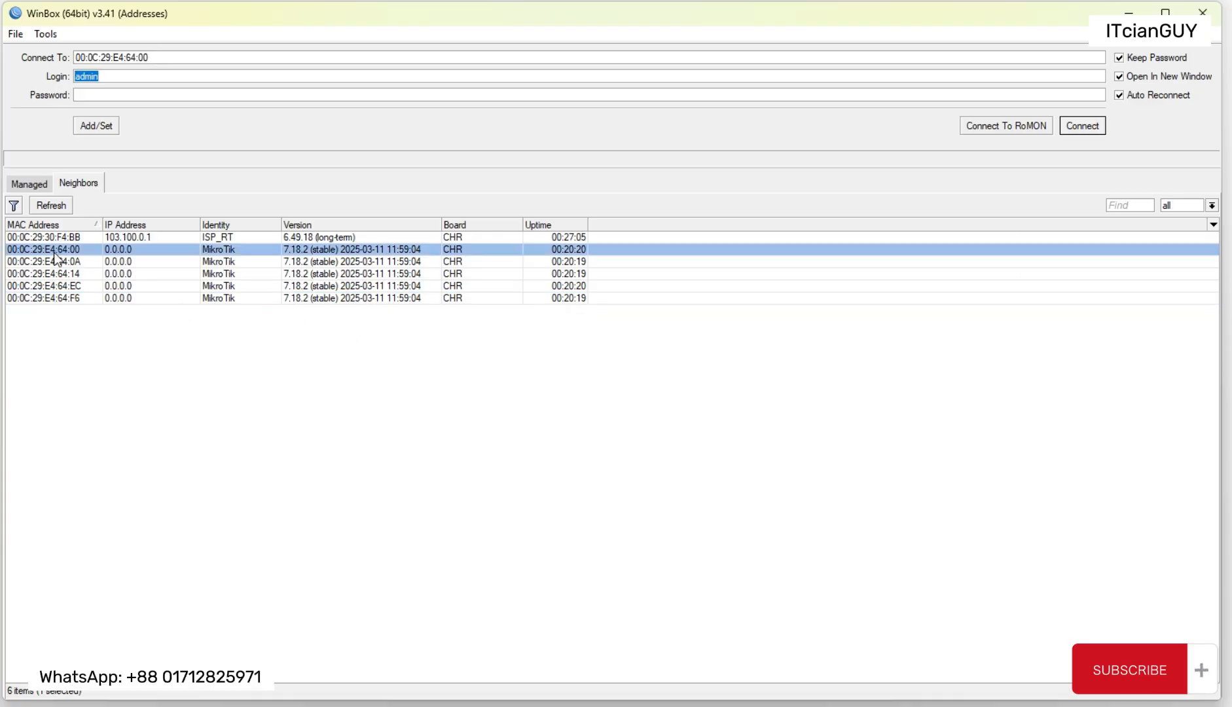
pyautogui.doubleClick(131, 77)
pyautogui.click(113, 94)
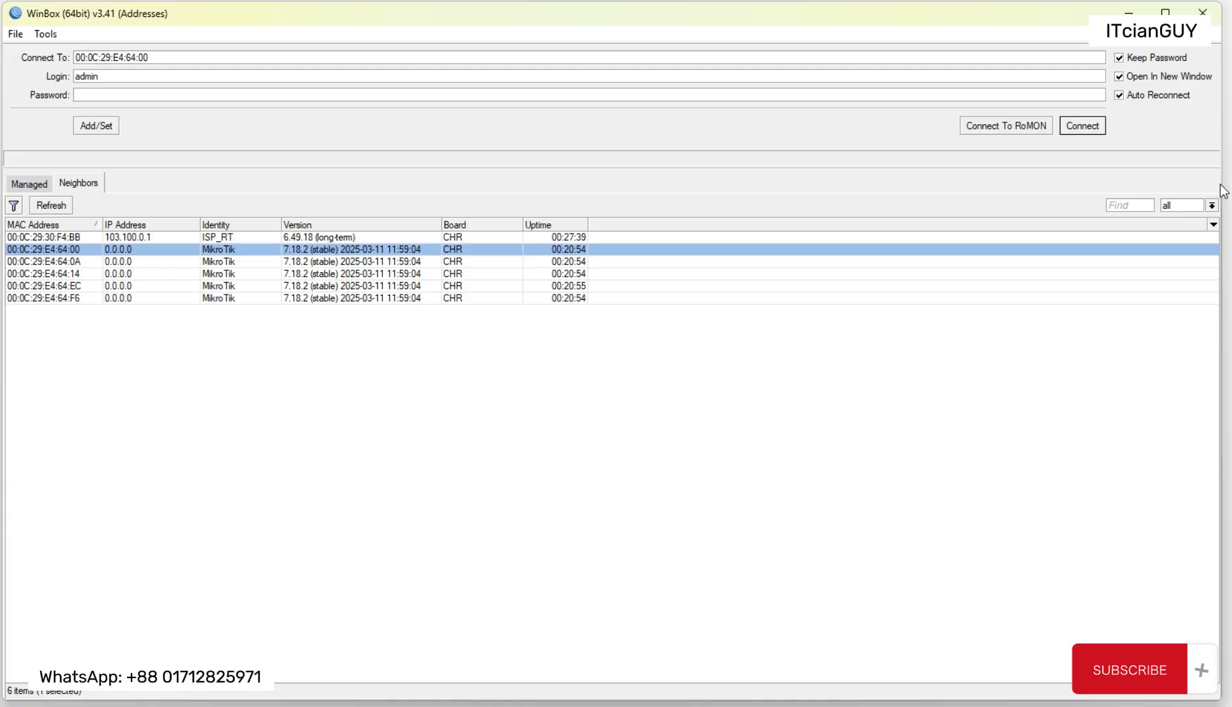
pyautogui.moveTo(1224, 183); pyautogui.dragTo(1231, 183)
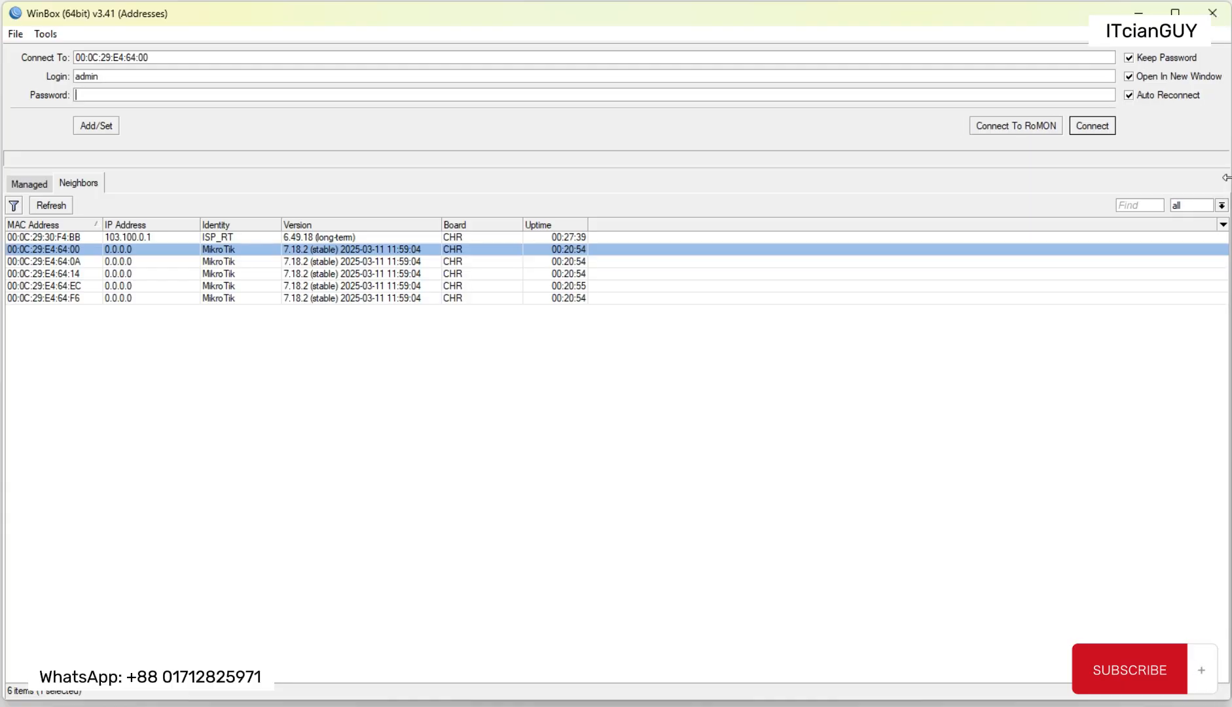
pyautogui.click(1103, 133)
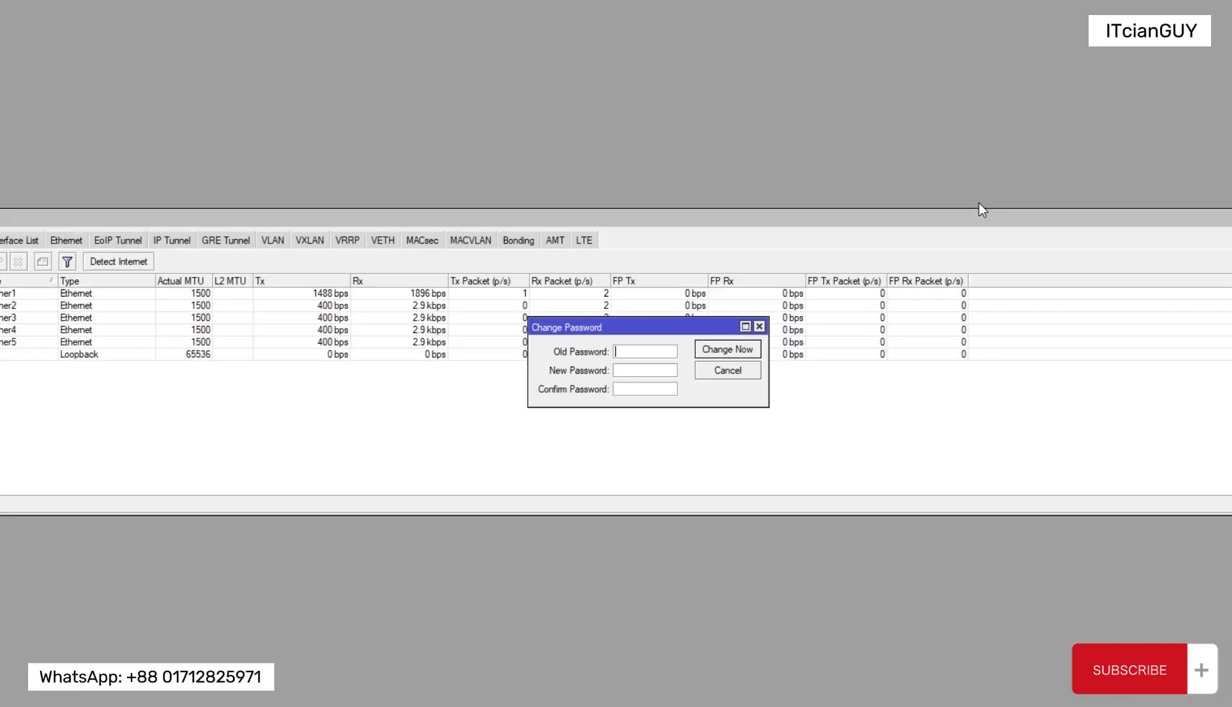
# Step: Enlarge the router session window to fill the screen and close the interface list
pyautogui.moveTo(372, 3); pyautogui.dragTo(300, 14)
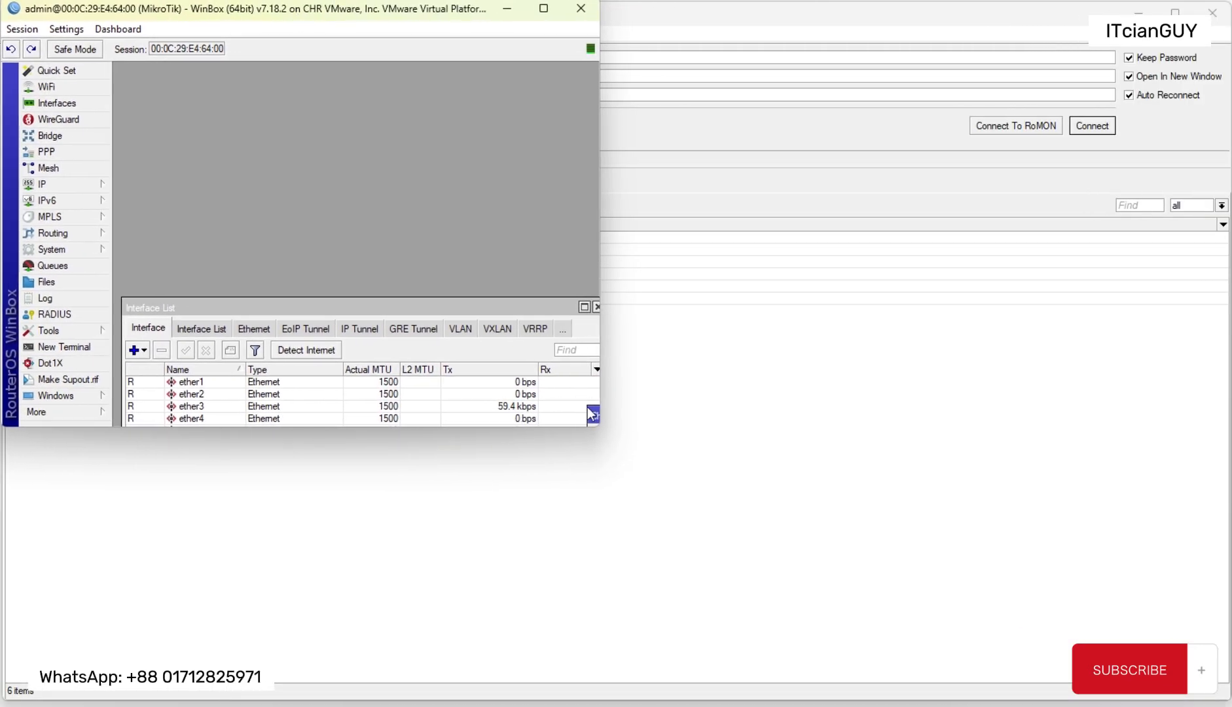
pyautogui.moveTo(597, 425); pyautogui.dragTo(1225, 702)
pyautogui.click(1201, 333)
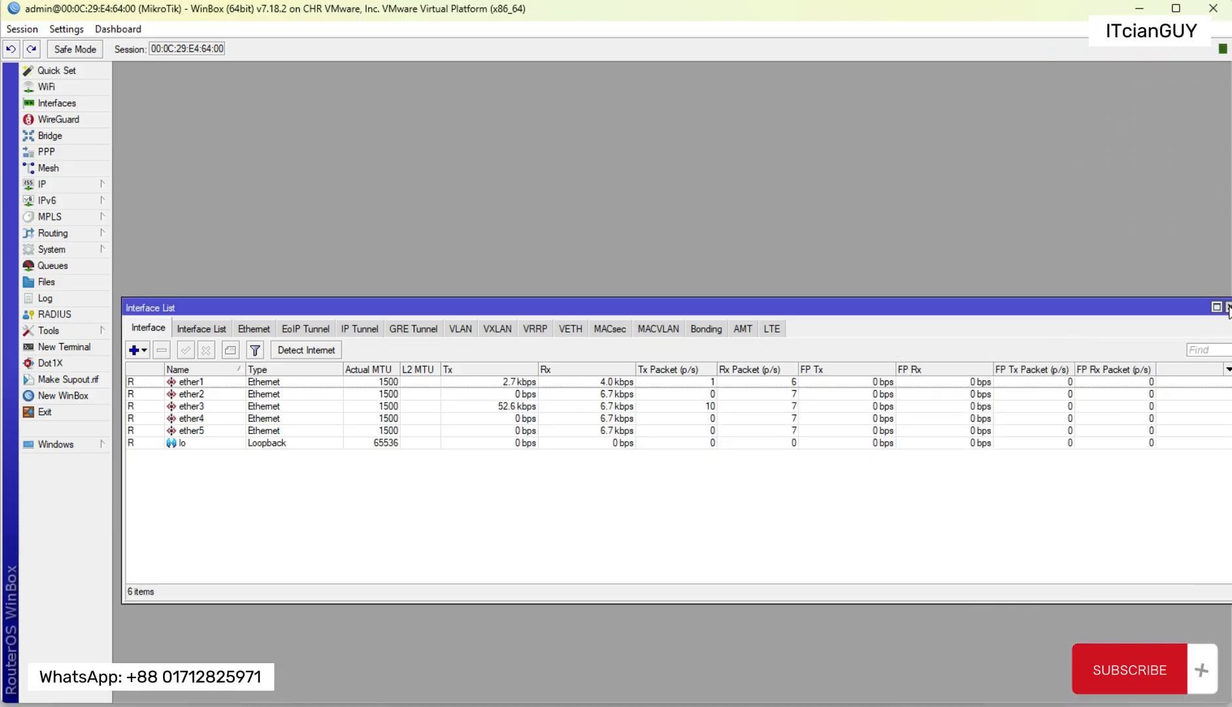
pyautogui.click(1228, 308)
# Step: Set a new router password by entering and confirming the new password, leaving the old password blank
pyautogui.moveTo(874, 418); pyautogui.dragTo(626, 282)
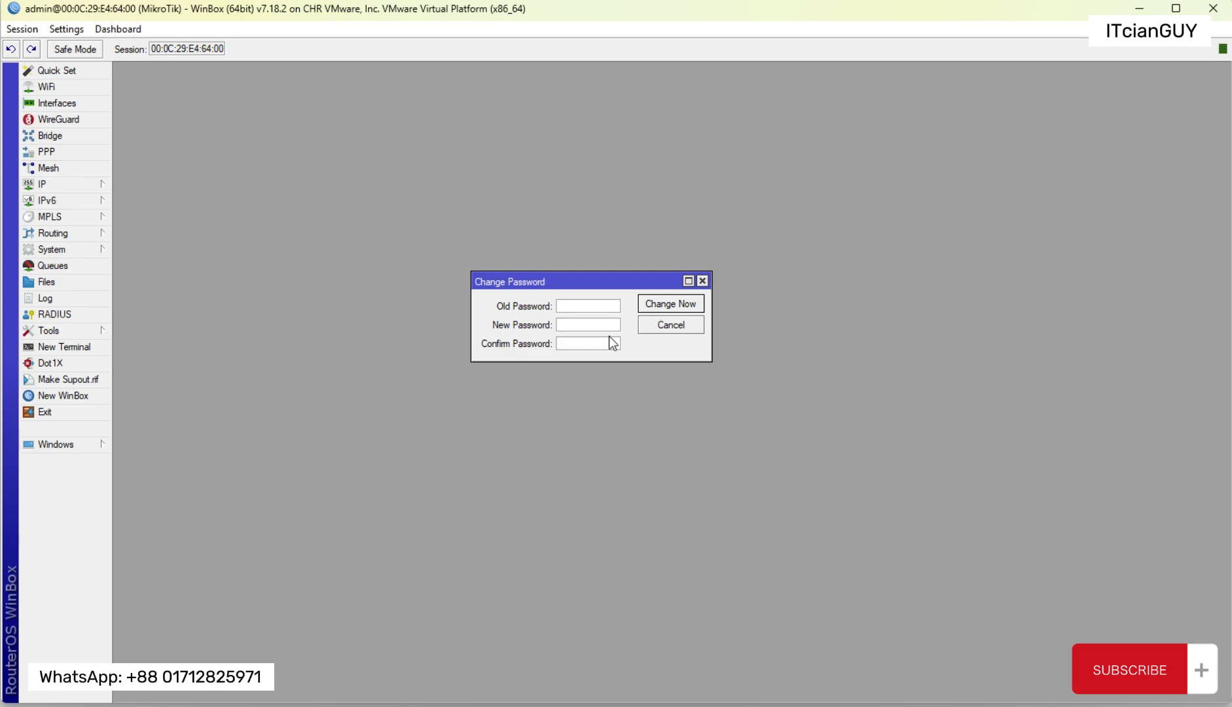
pyautogui.press('Tab')
pyautogui.write('***')
pyautogui.click(593, 350)
pyautogui.write('***')
pyautogui.click(680, 306)
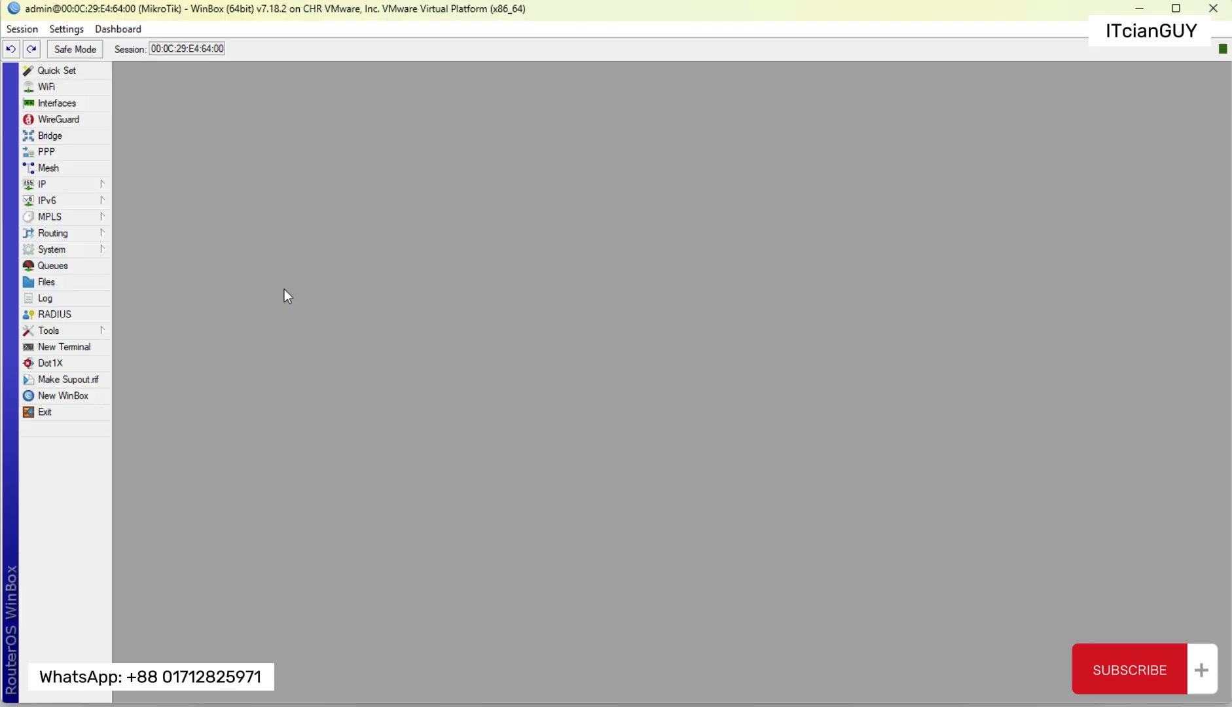
# Step: Review the admin account in the router's user list and its password change dialog, cancelling both dialogs without changes
pyautogui.click(83, 255)
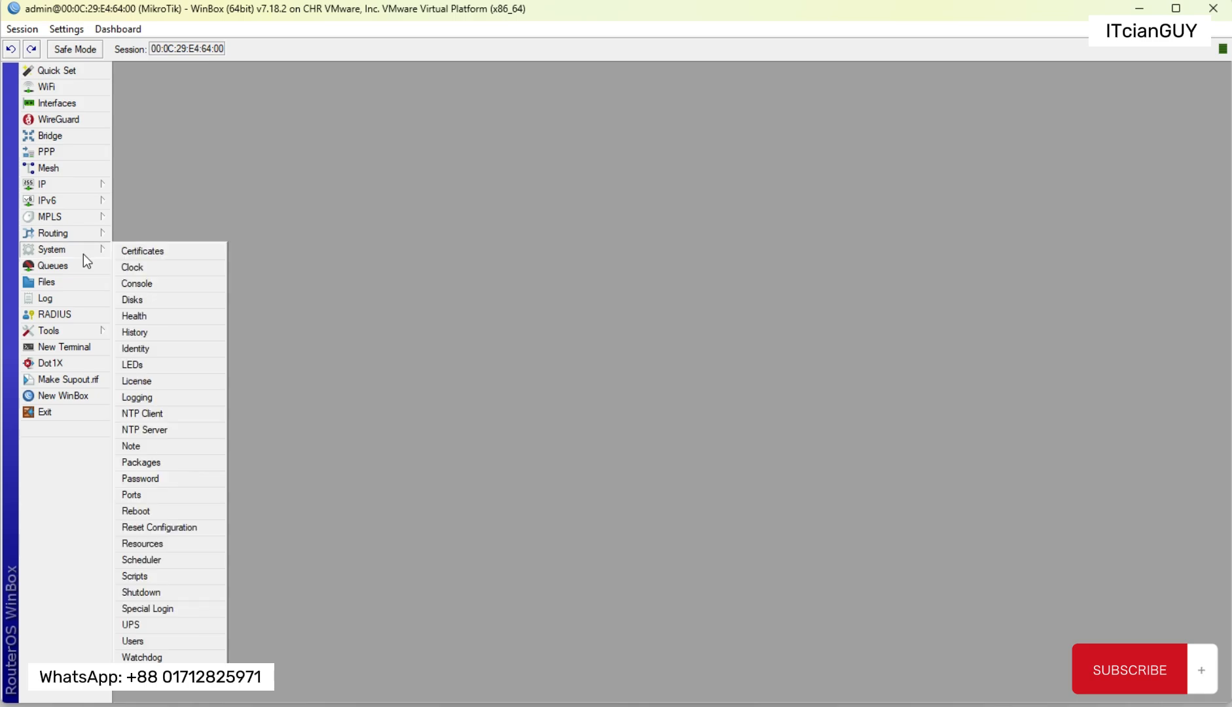
pyautogui.click(162, 641)
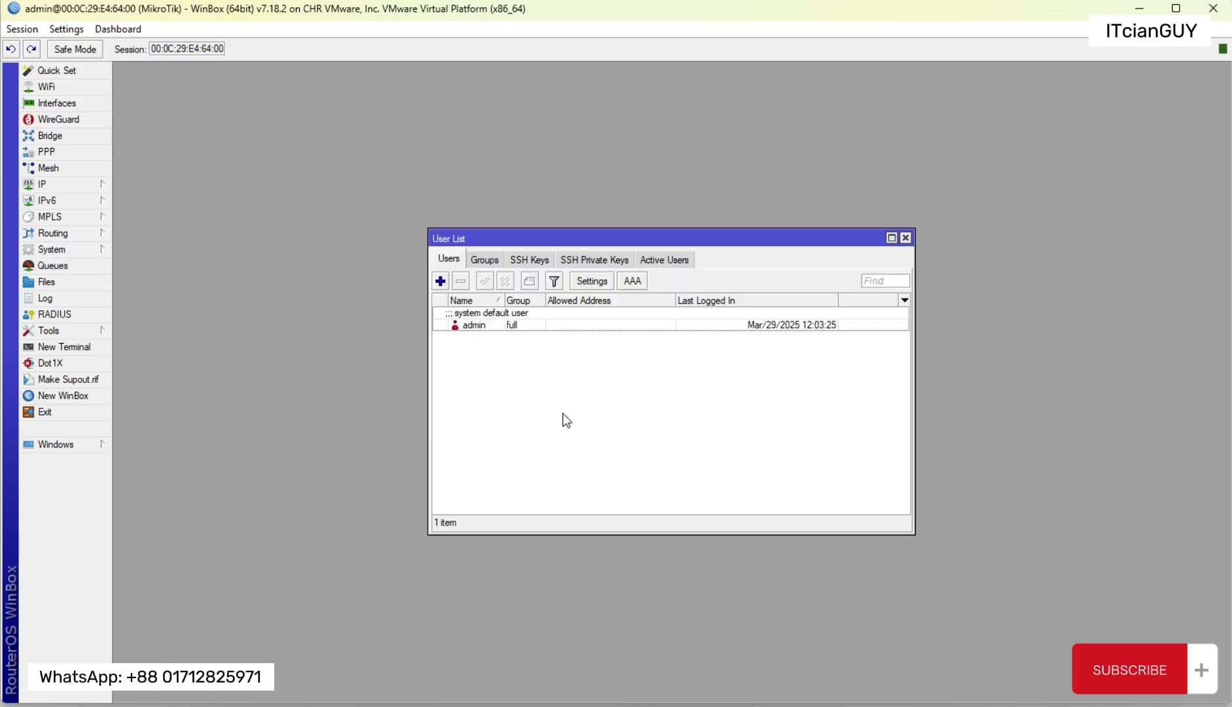
pyautogui.doubleClick(490, 326)
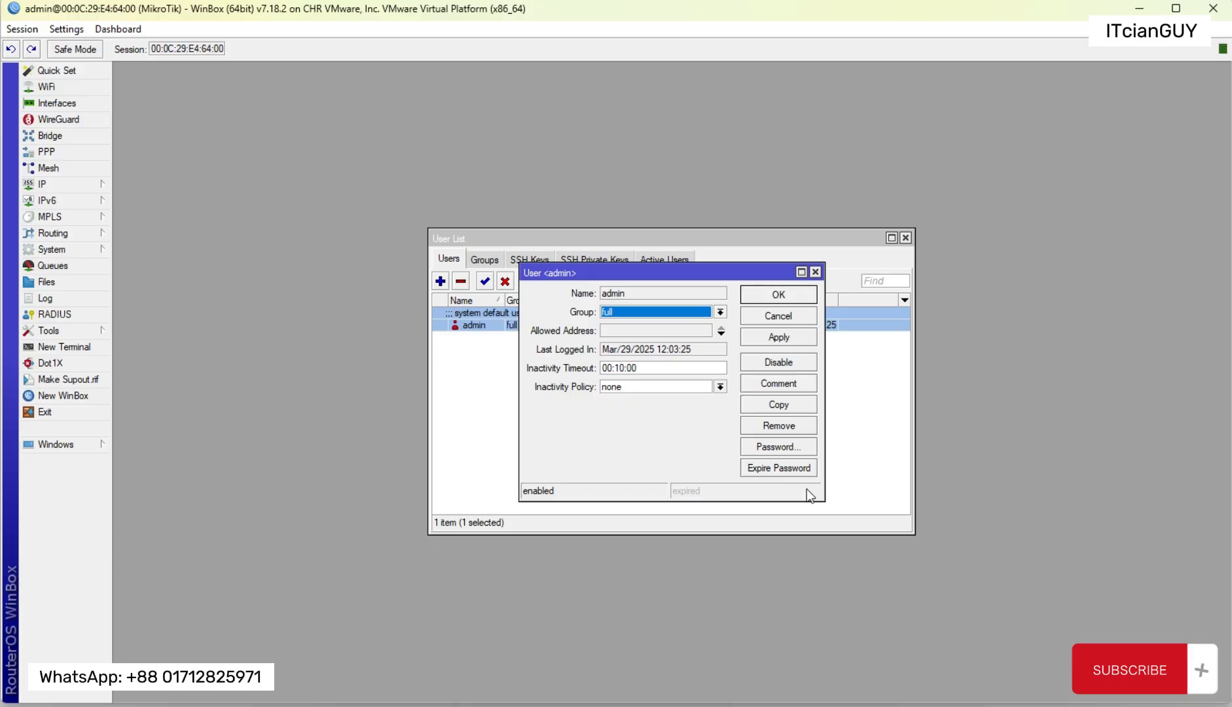
pyautogui.click(778, 445)
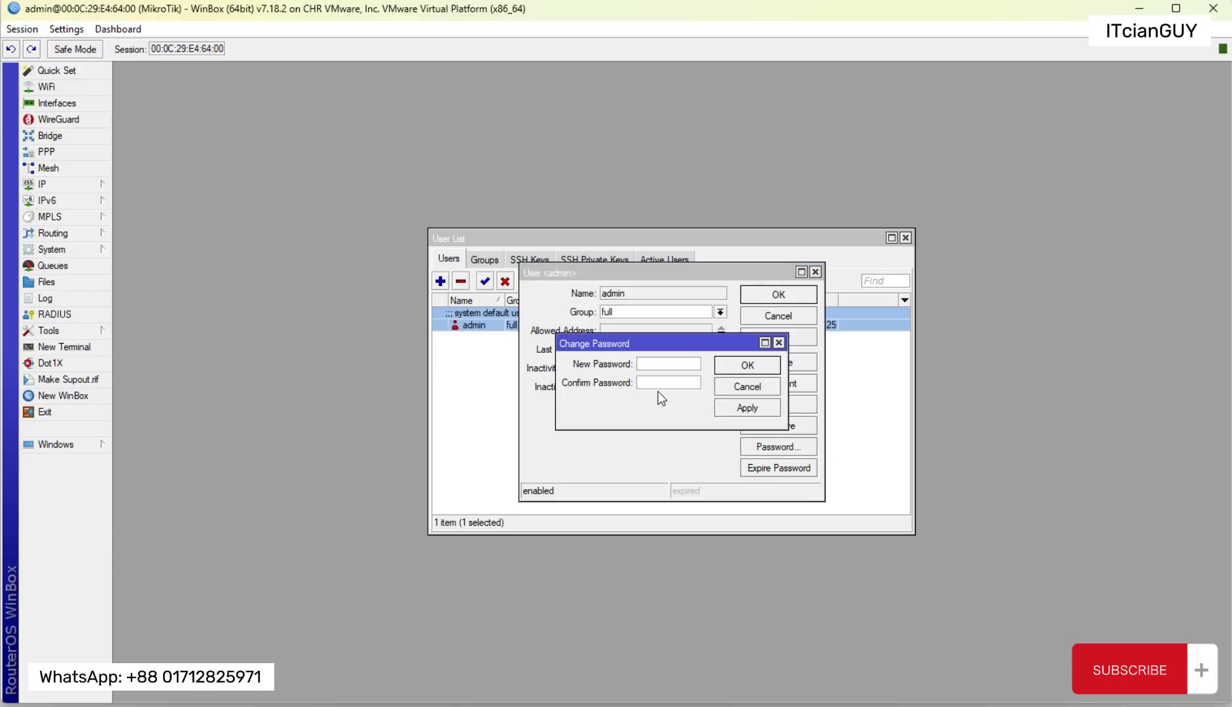
pyautogui.click(746, 388)
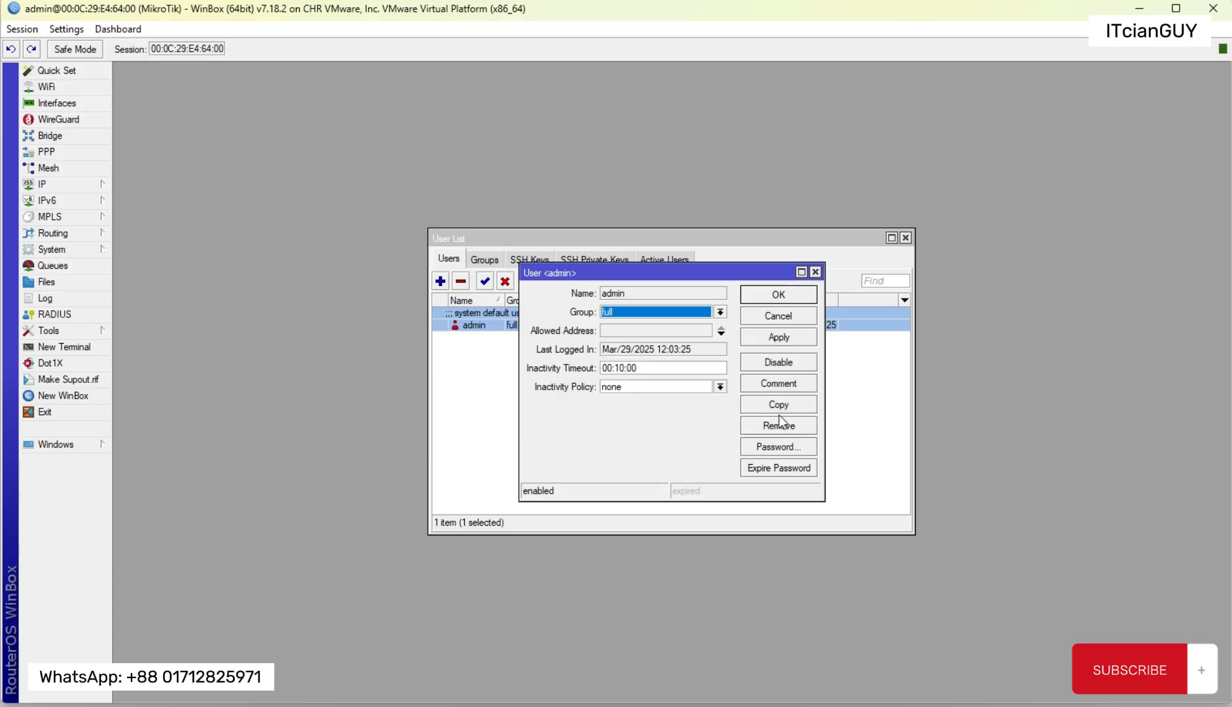
pyautogui.click(791, 314)
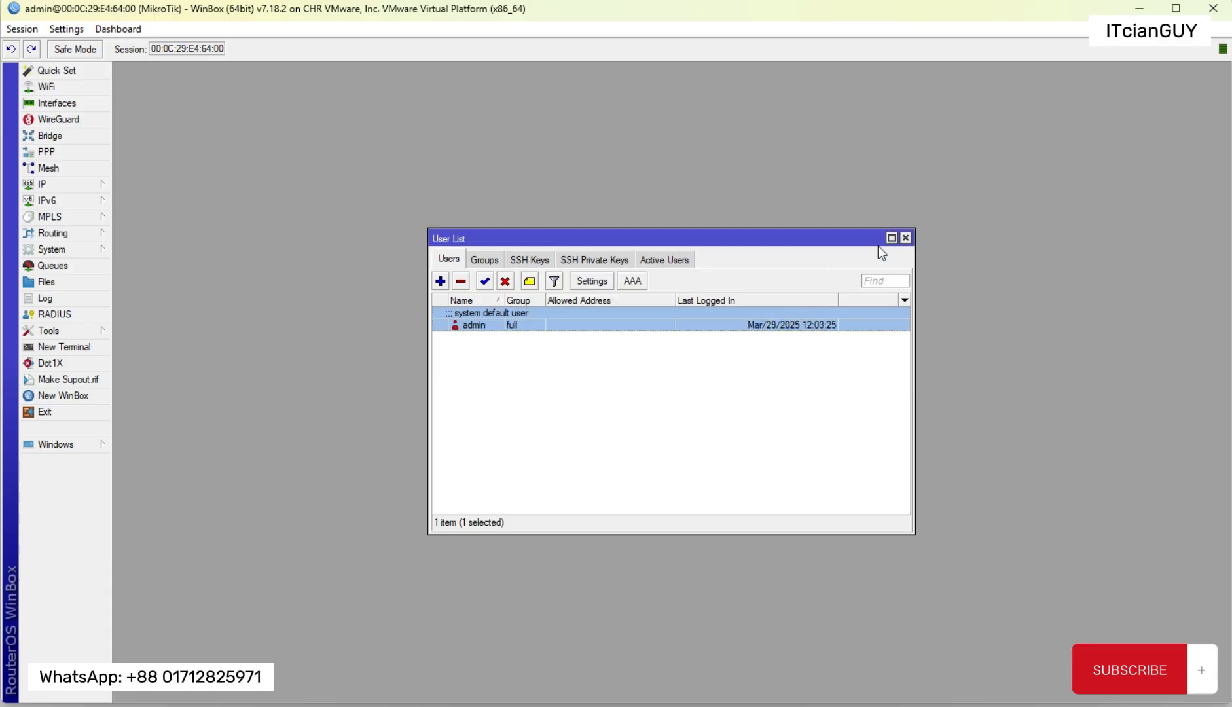
# Step: Close the user list and show the router's interface list at full size
pyautogui.click(906, 239)
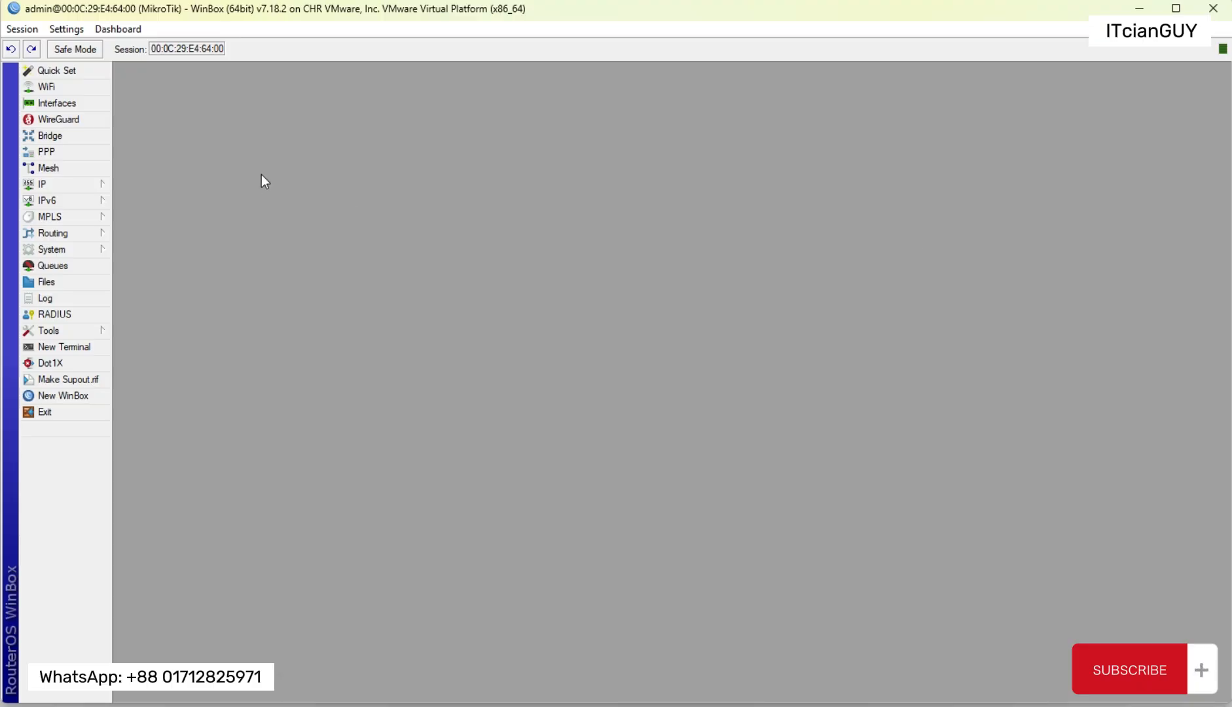
pyautogui.click(46, 103)
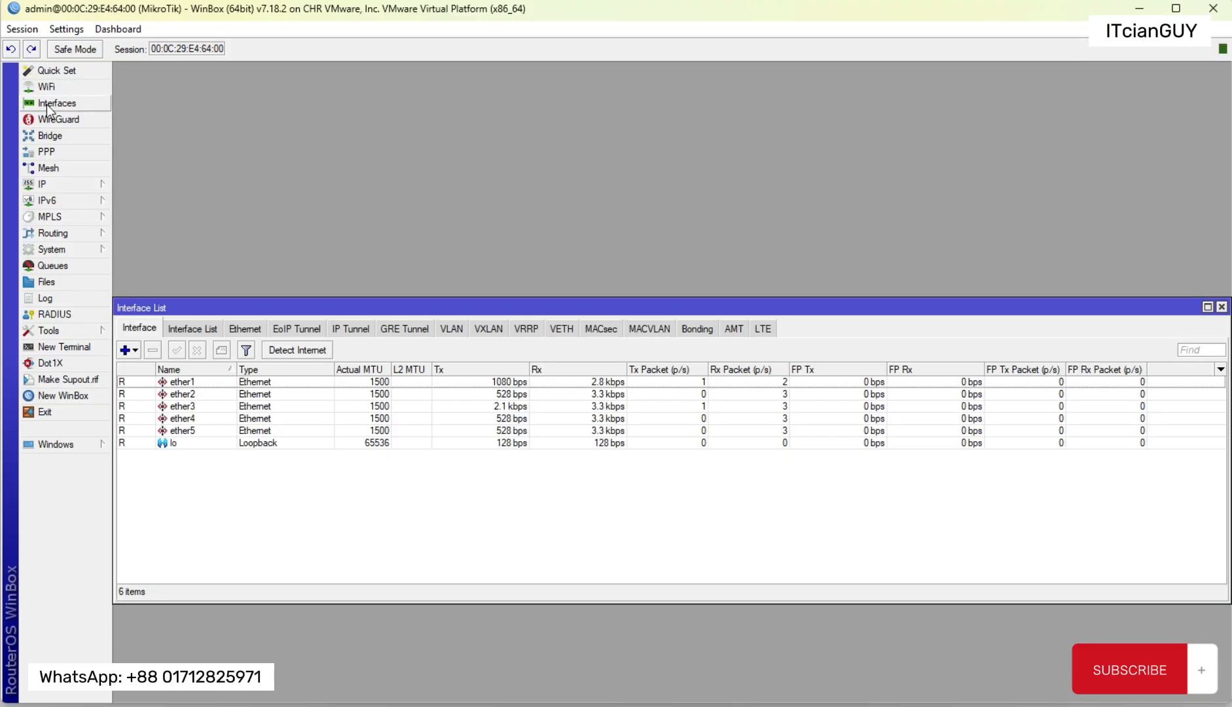
pyautogui.doubleClick(432, 308)
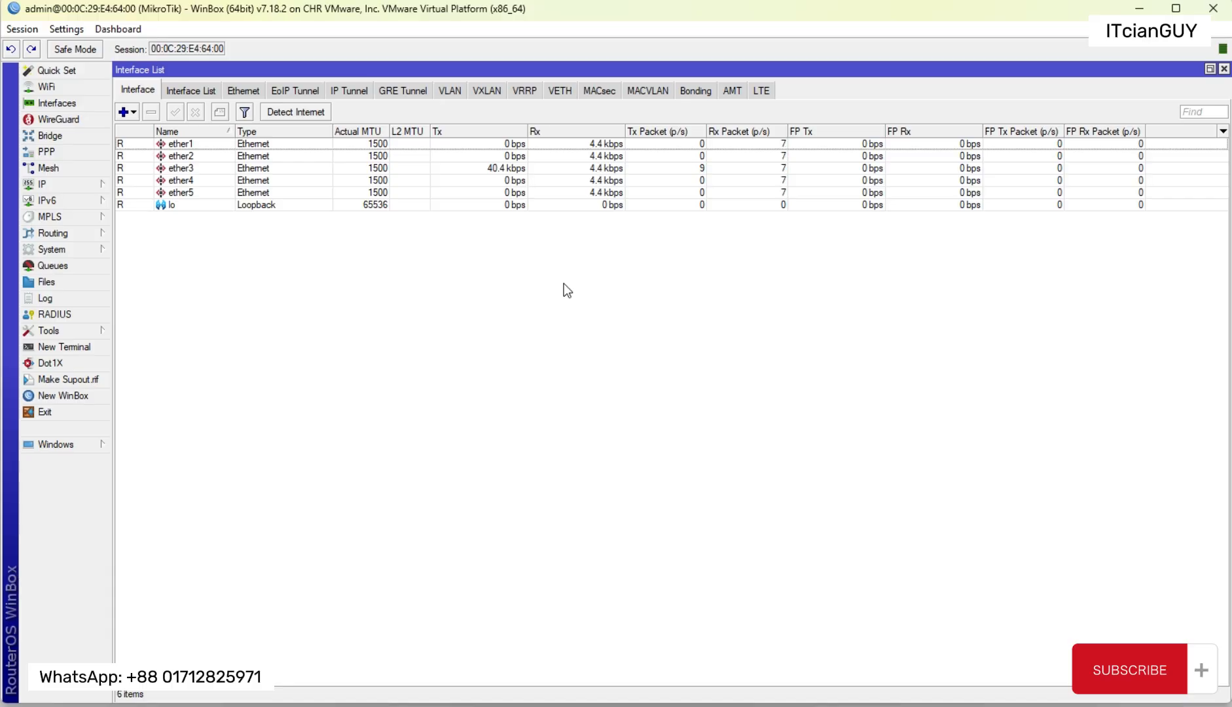
# Step: Rename the ether1 interface to ether1-WAN
pyautogui.click(201, 144)
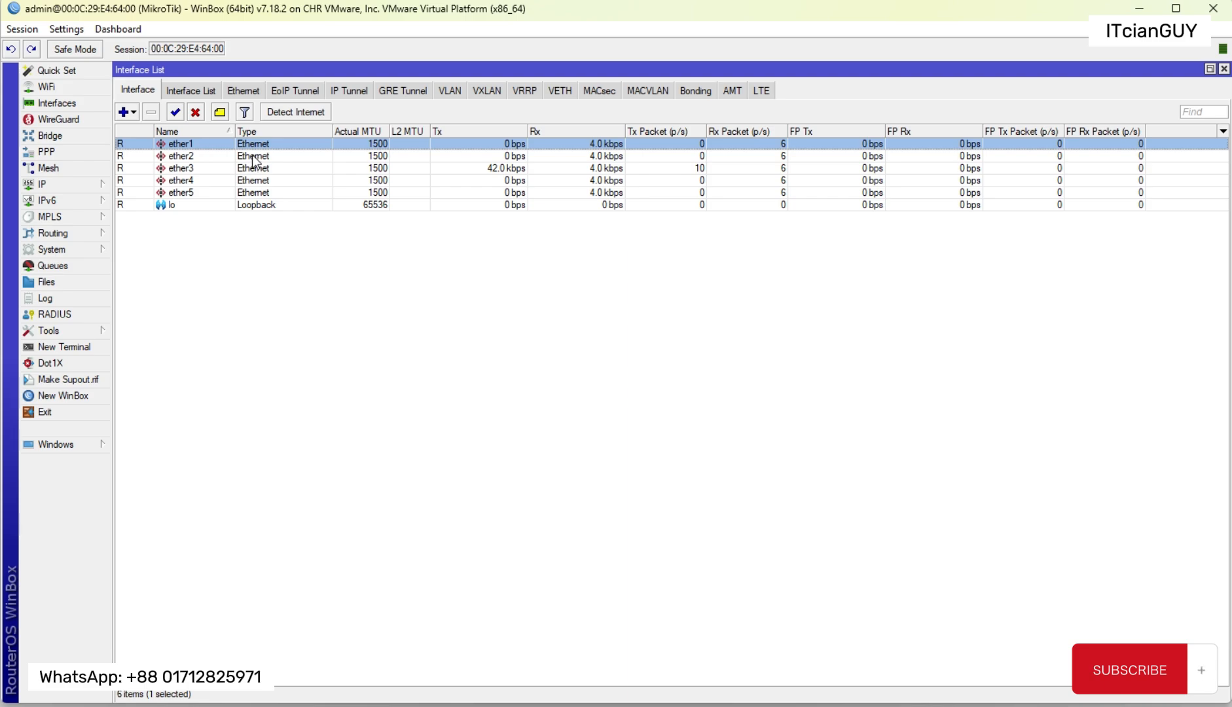
pyautogui.doubleClick(253, 146)
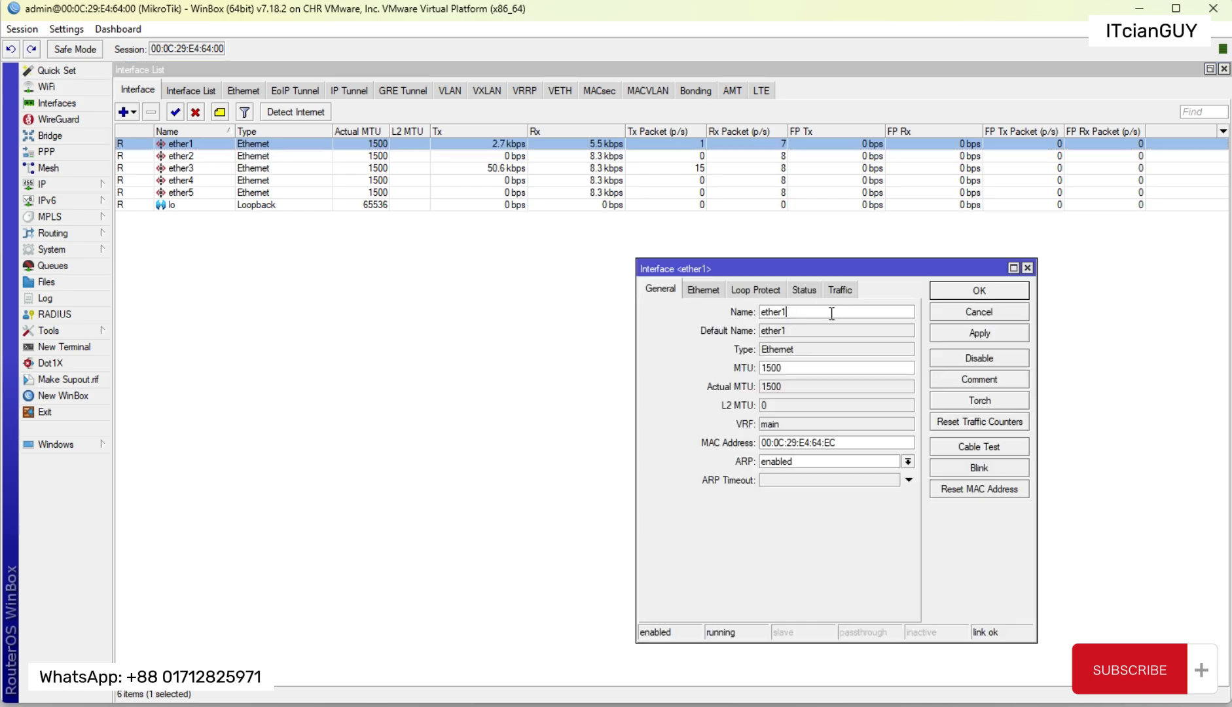
pyautogui.write('-WAN')
pyautogui.press('Return')
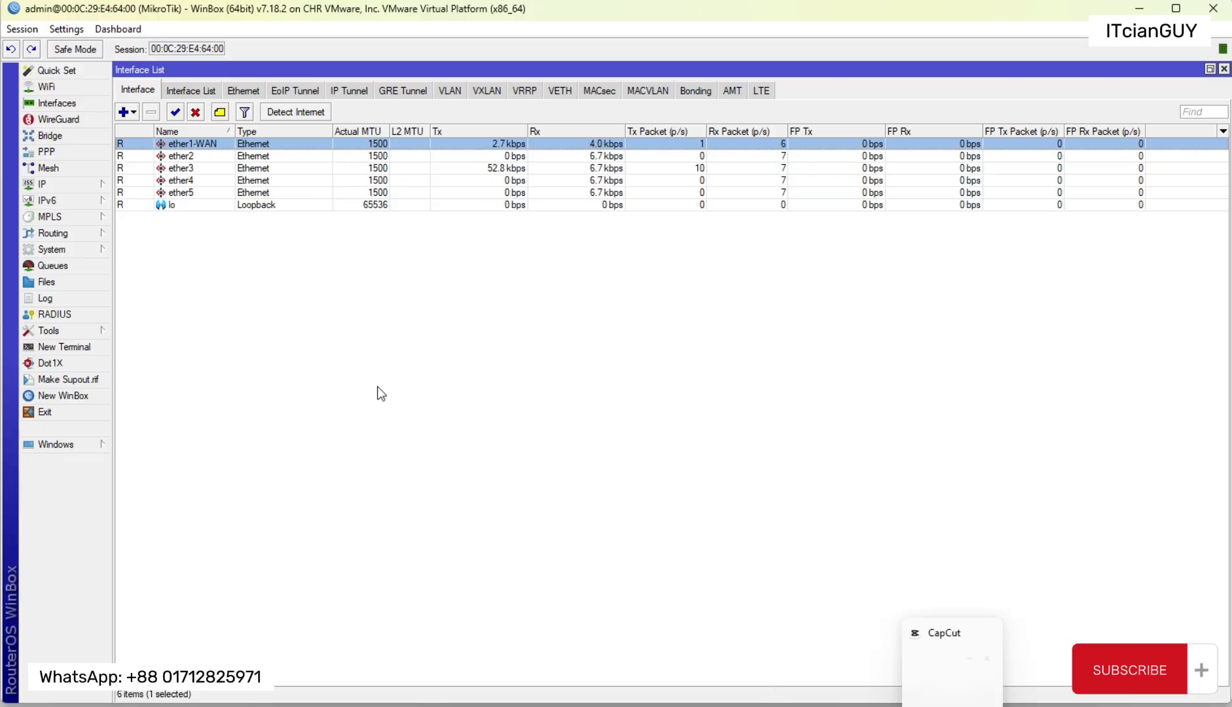
pyautogui.click(191, 168)
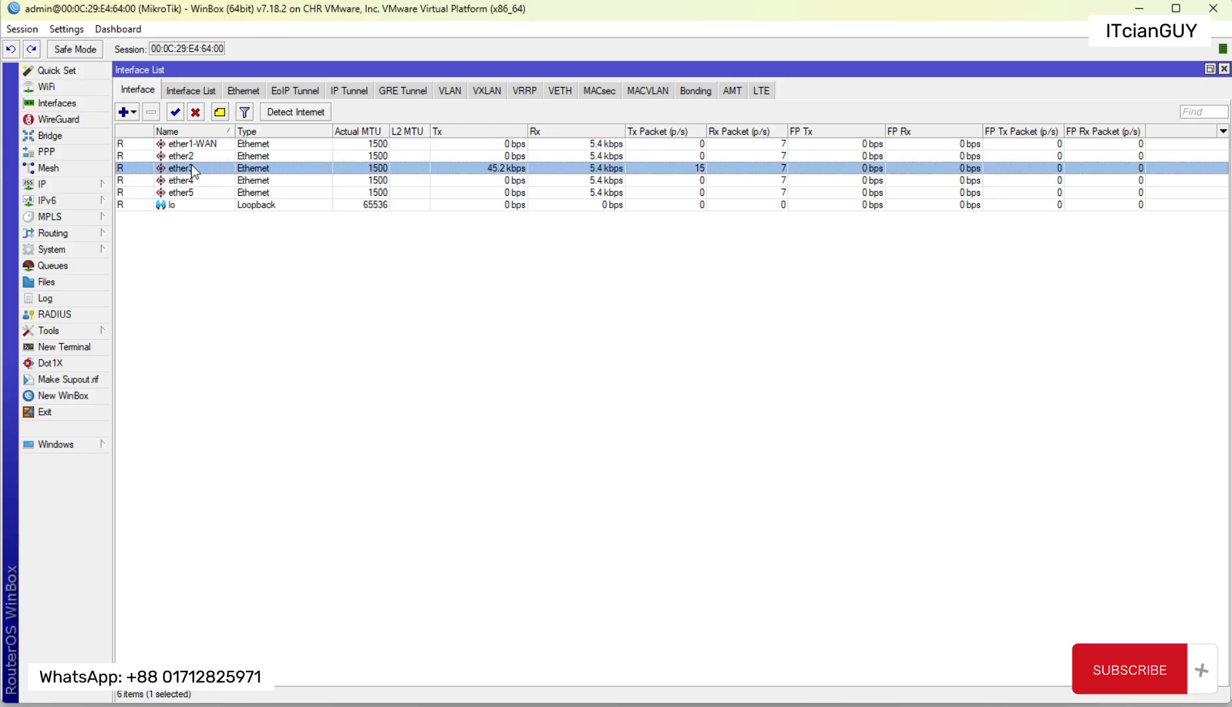
pyautogui.click(193, 180)
pyautogui.click(194, 192)
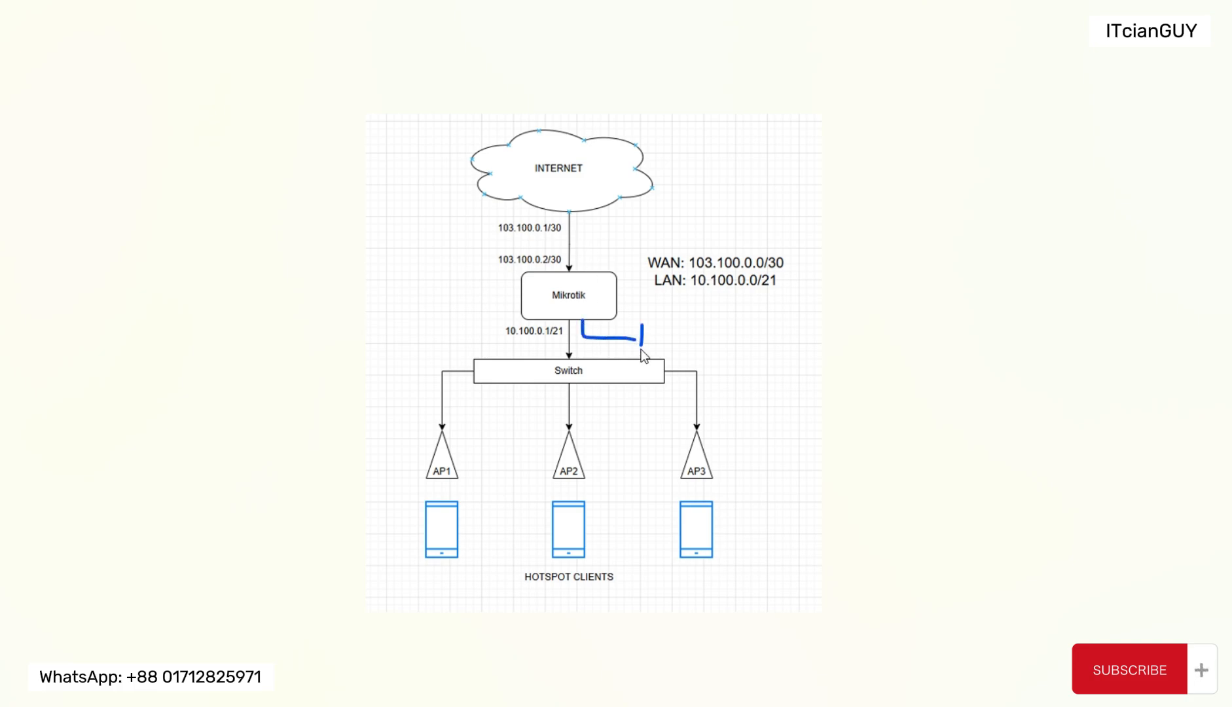
# Step: Annotate the network diagram with boxes wired to the MikroTik's LAN side and a separate device box with port lines
pyautogui.moveTo(688, 349)
pyautogui.mouseDown()
pyautogui.moveTo(602, 324)
pyautogui.moveTo(712, 313)
pyautogui.moveTo(714, 351)
pyautogui.moveTo(755, 309)
pyautogui.moveTo(712, 351)
pyautogui.mouseUp()
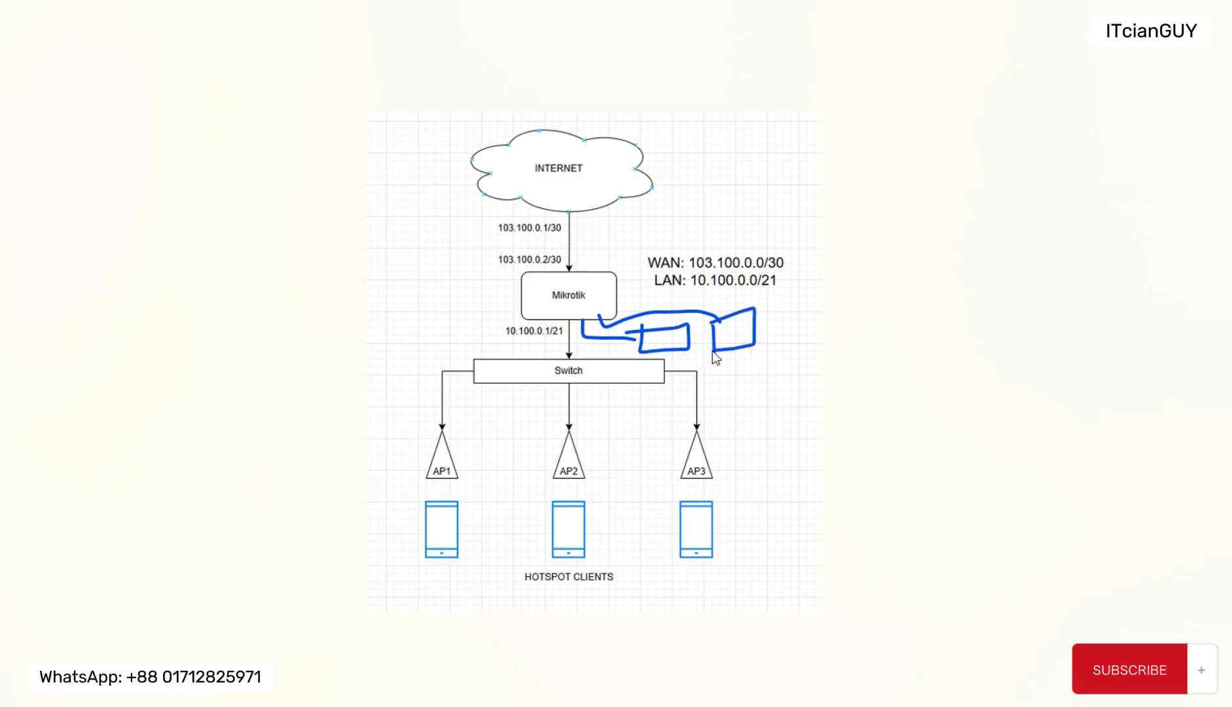
pyautogui.moveTo(523, 317); pyautogui.dragTo(377, 305)
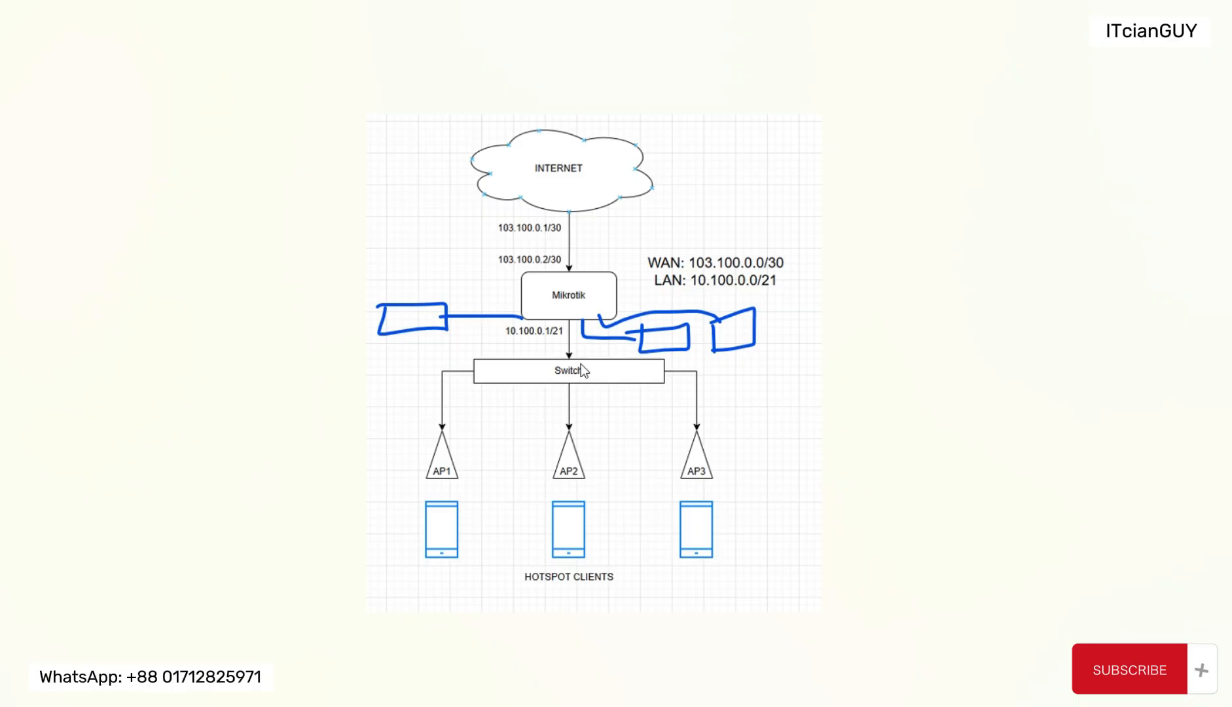
pyautogui.moveTo(564, 313); pyautogui.dragTo(569, 360)
pyautogui.moveTo(506, 312)
pyautogui.mouseDown()
pyautogui.moveTo(641, 348)
pyautogui.moveTo(649, 308)
pyautogui.moveTo(508, 308)
pyautogui.mouseUp()
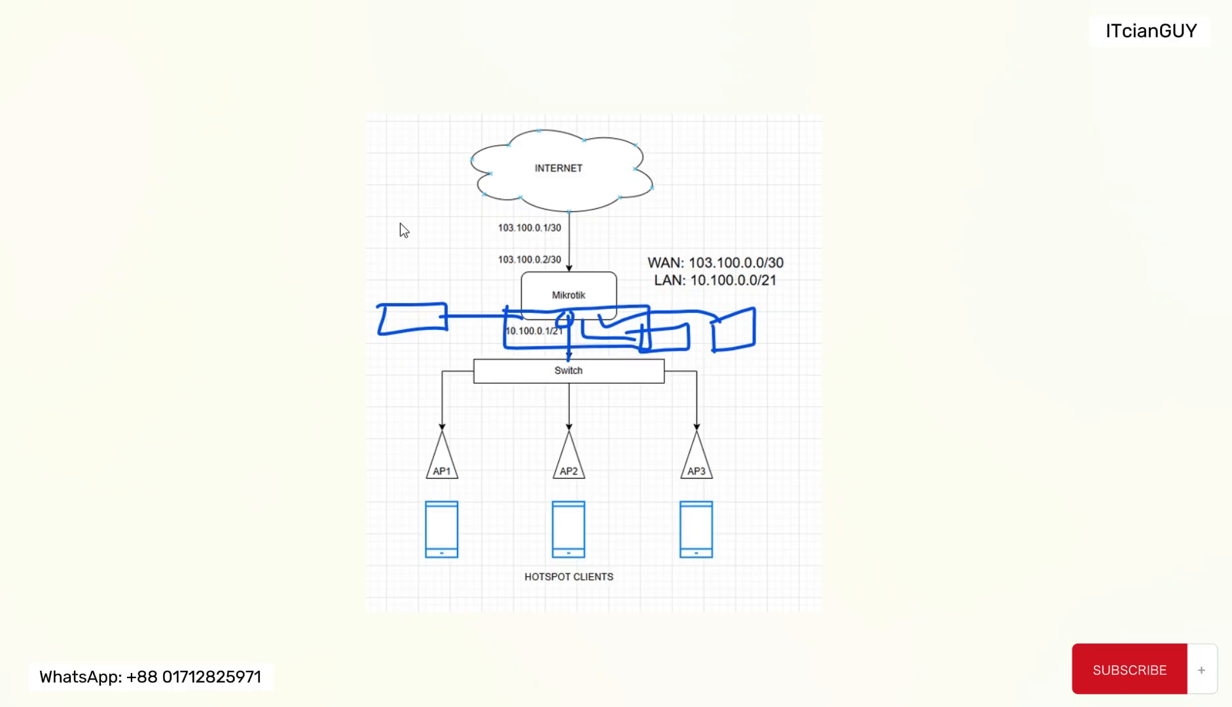
pyautogui.moveTo(442, 255)
pyautogui.mouseDown()
pyautogui.moveTo(464, 255)
pyautogui.moveTo(450, 210)
pyautogui.moveTo(398, 211)
pyautogui.mouseUp()
pyautogui.click(428, 243)
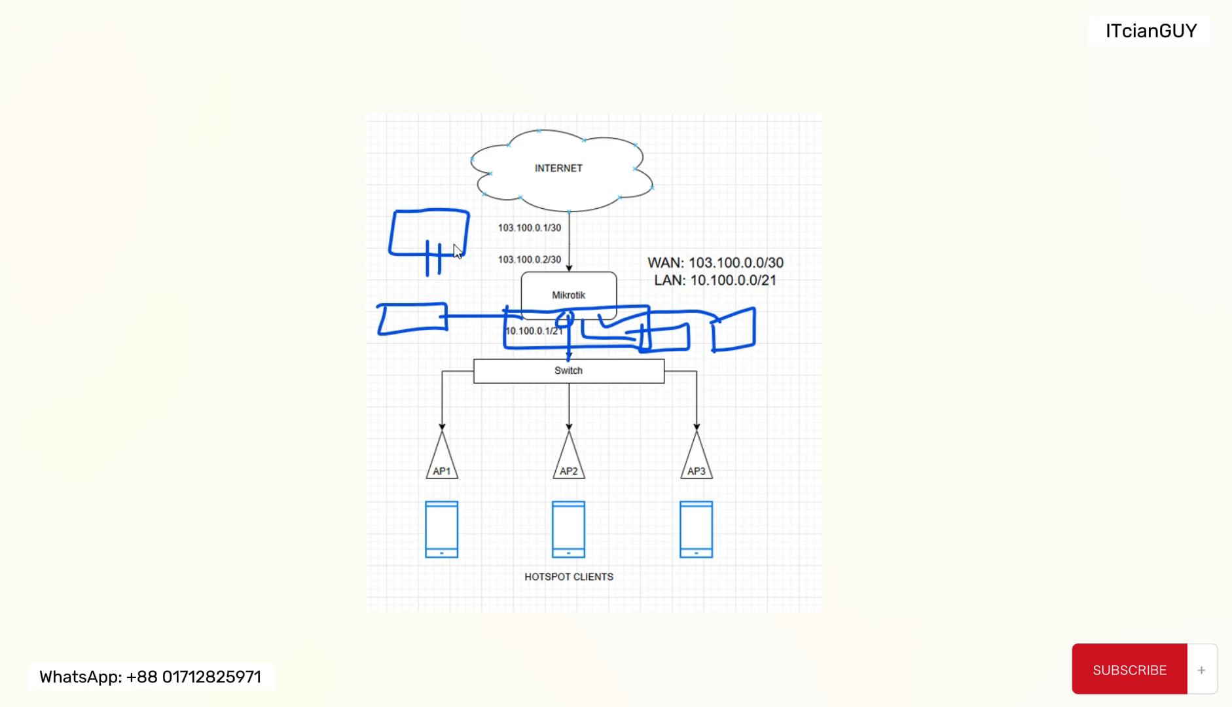
pyautogui.moveTo(458, 233); pyautogui.dragTo(466, 247)
# Step: Return to the WinBox router session and open the bridge configuration
pyautogui.moveTo(701, 706)
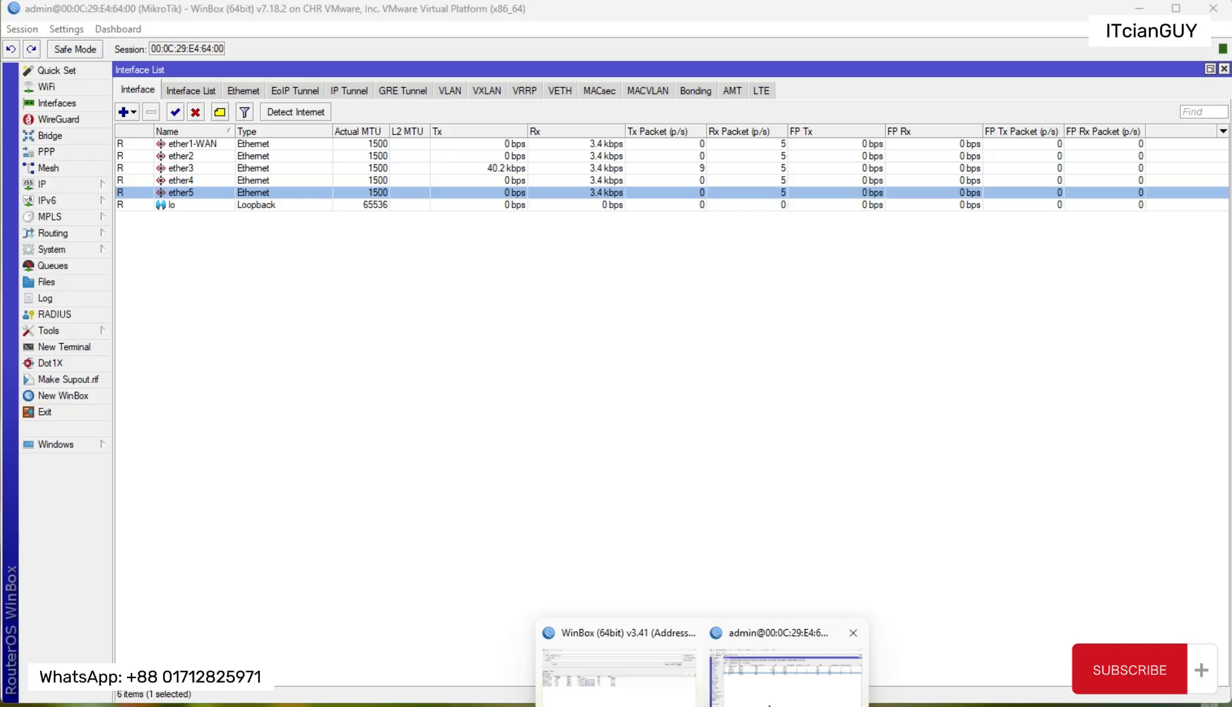
pyautogui.click(767, 698)
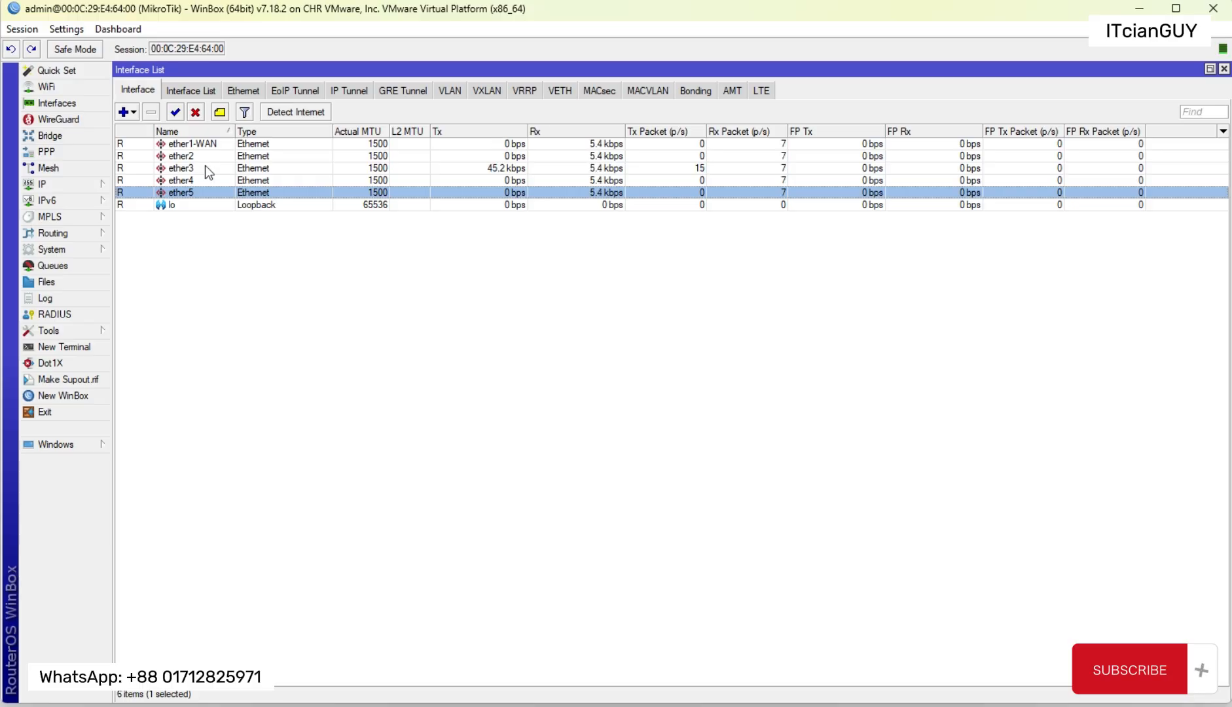
pyautogui.moveTo(201, 160); pyautogui.dragTo(210, 196)
pyautogui.click(56, 135)
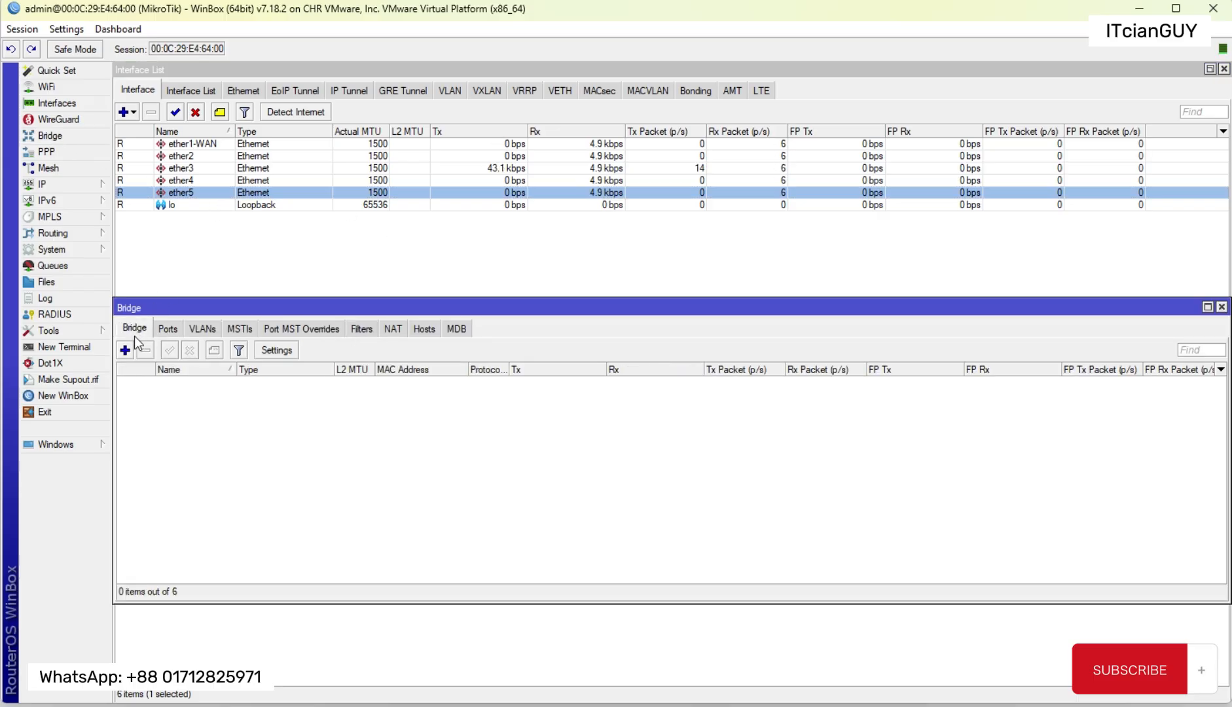
# Step: Create a new bridge interface named HOTSPOT-LAN, keeping the other bridge settings at their defaults
pyautogui.click(124, 350)
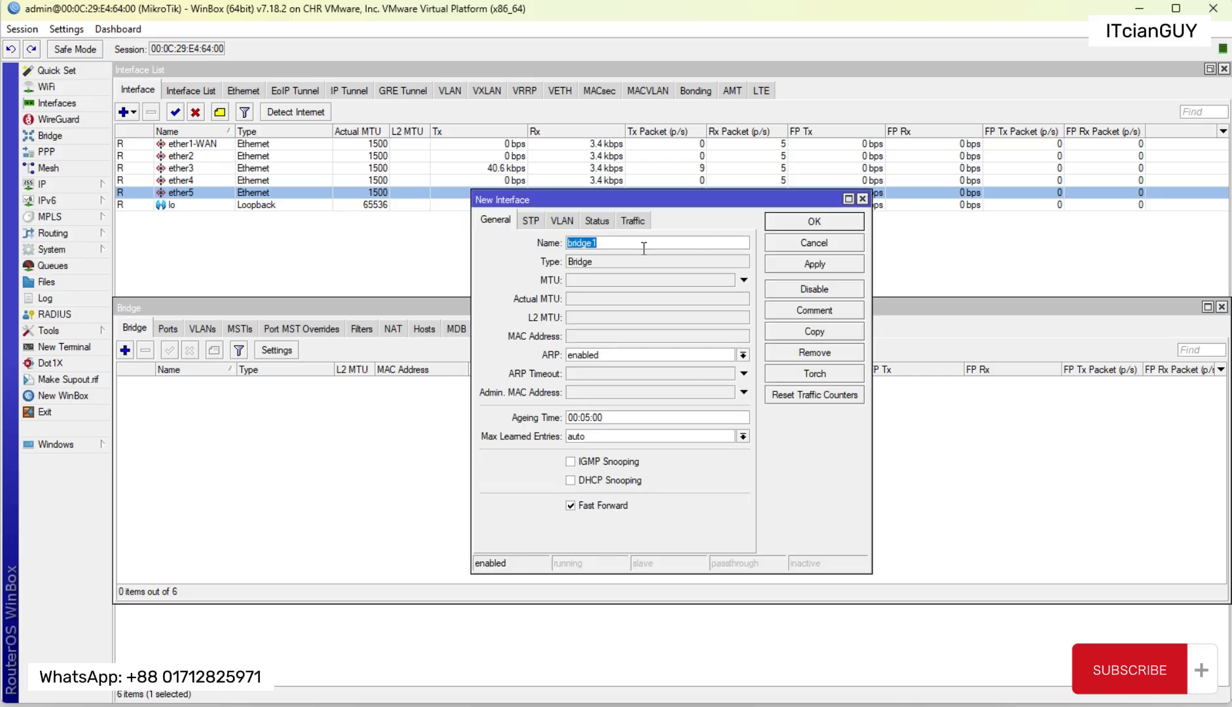
pyautogui.write('HOTSPOT-LAN')
pyautogui.press('BackSpace')
pyautogui.write('M')
pyautogui.press('BackSpace')
pyautogui.write('N')
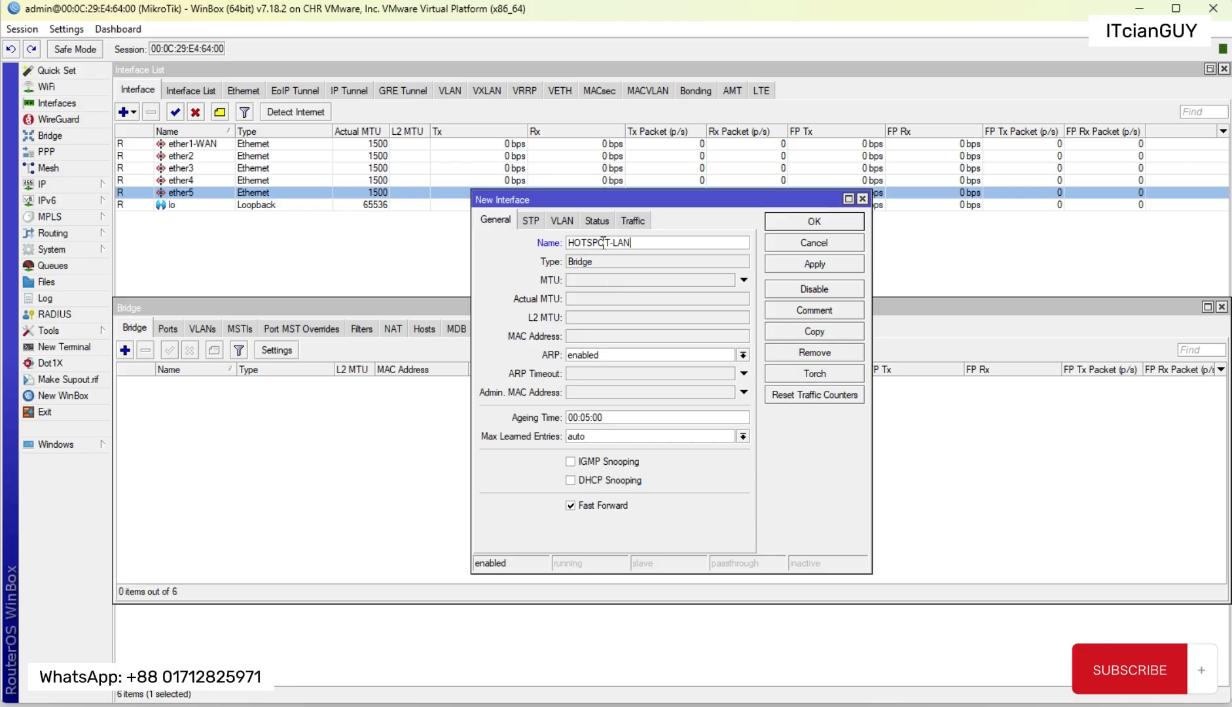
pyautogui.moveTo(655, 243); pyautogui.dragTo(535, 245)
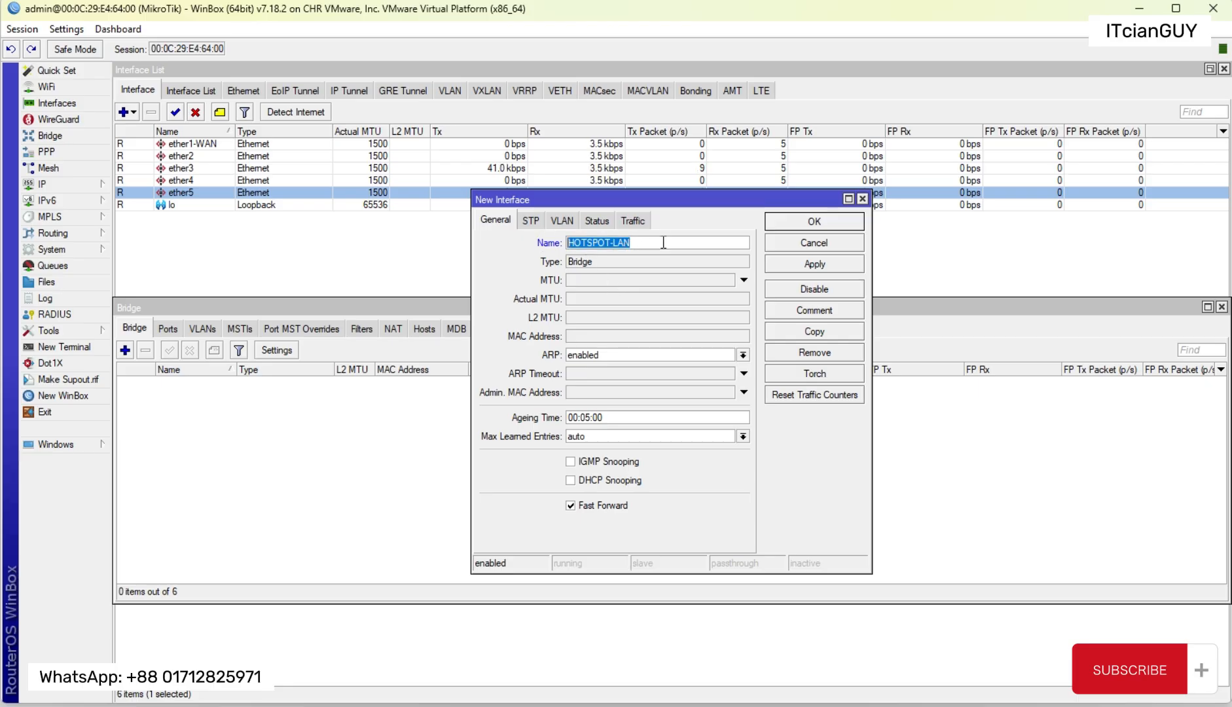
pyautogui.moveTo(685, 201); pyautogui.dragTo(651, 193)
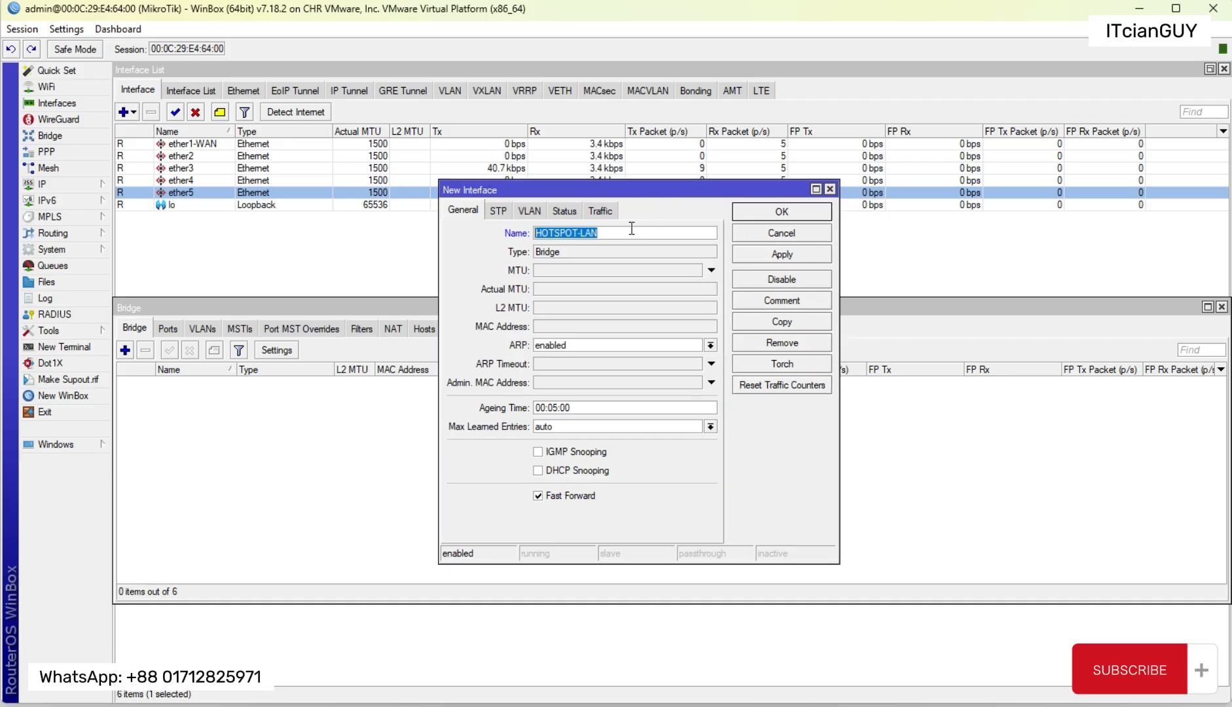
pyautogui.click(621, 235)
pyautogui.doubleClick(615, 235)
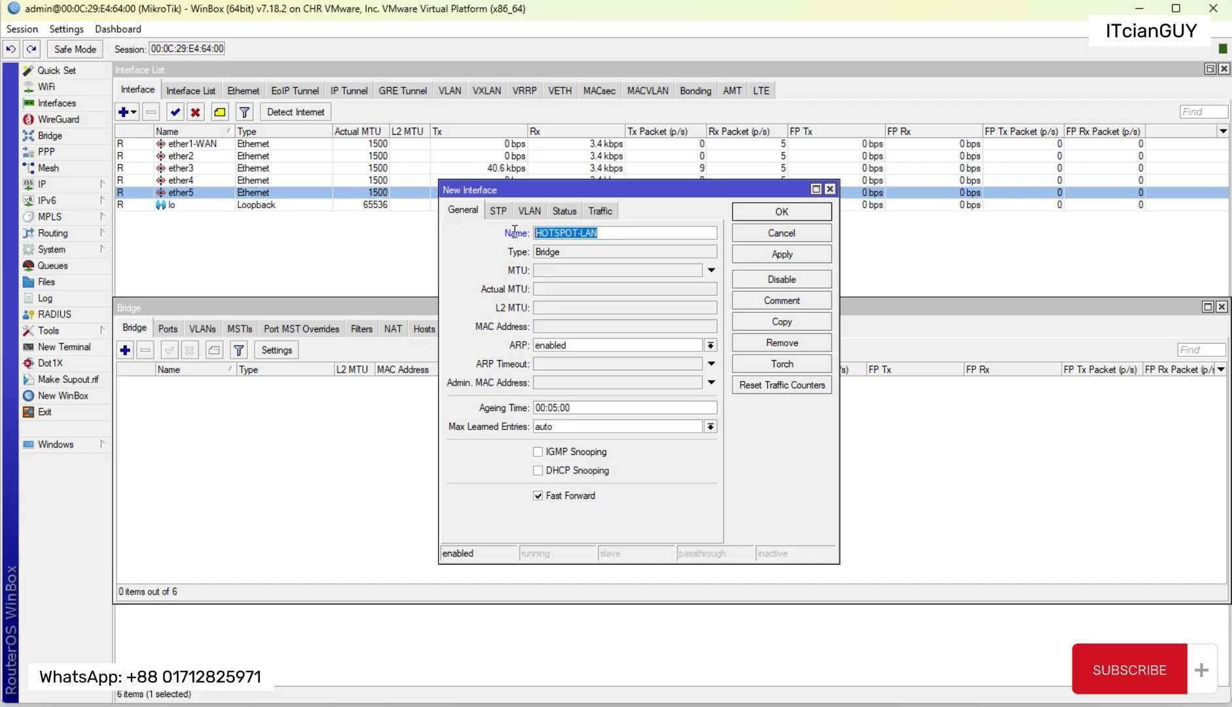
pyautogui.click(618, 234)
pyautogui.doubleClick(622, 234)
pyautogui.click(753, 254)
pyautogui.click(775, 210)
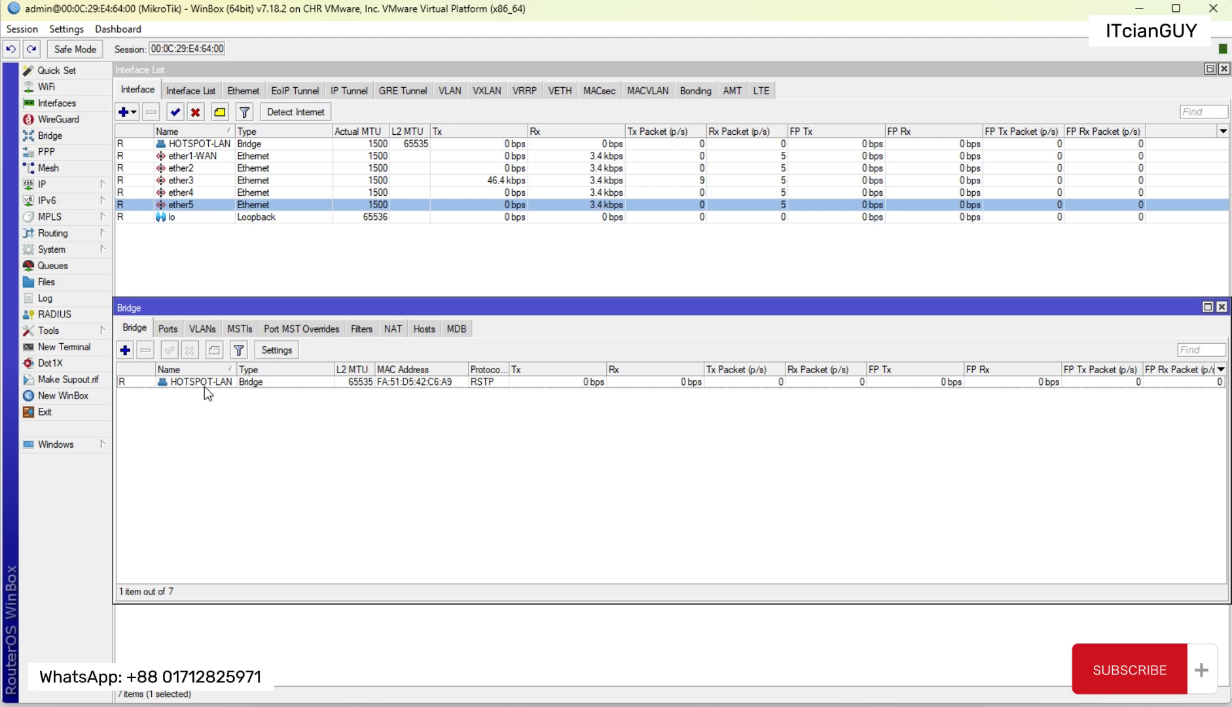
# Step: Add ether2 as a port of the HOTSPOT-LAN bridge and check its status flags in the interface list
pyautogui.click(168, 328)
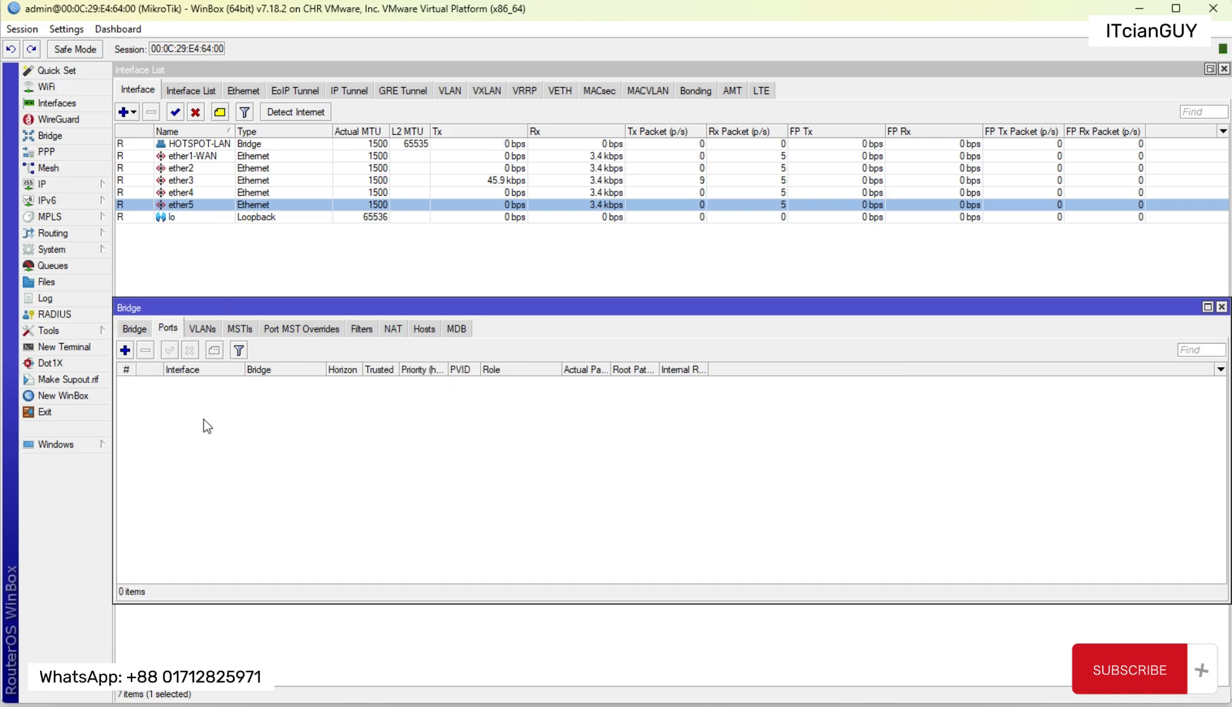
pyautogui.click(124, 350)
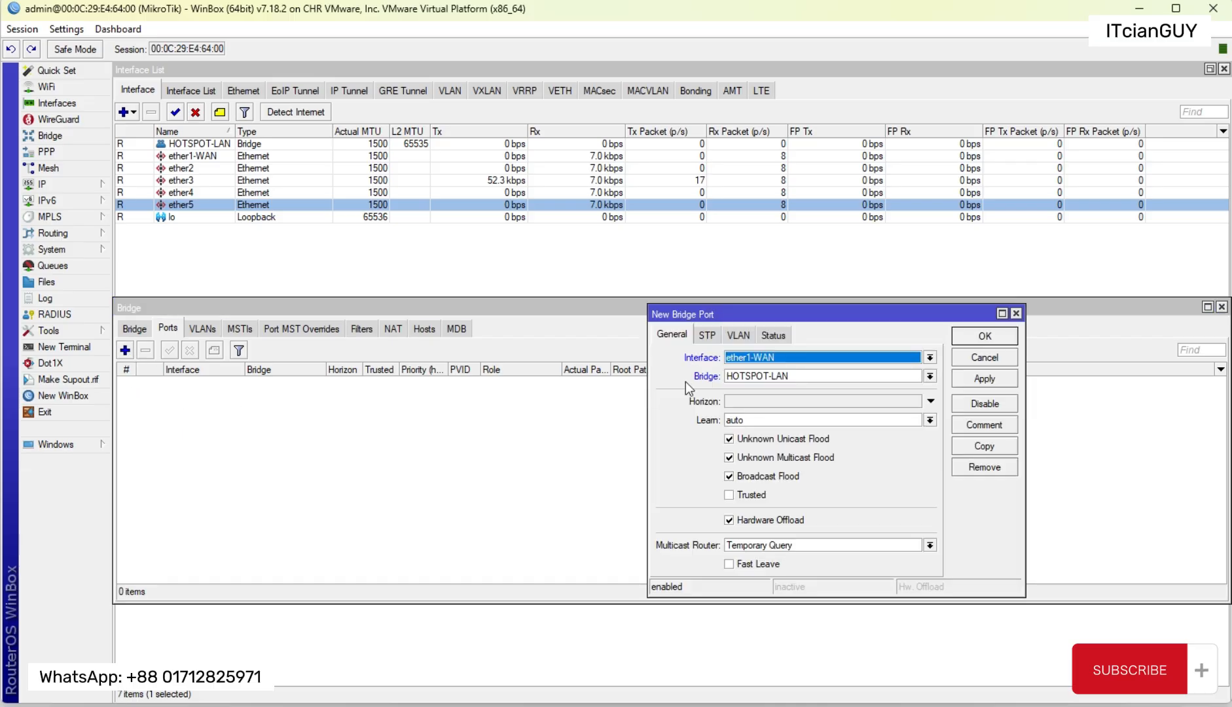
pyautogui.click(777, 361)
pyautogui.click(766, 407)
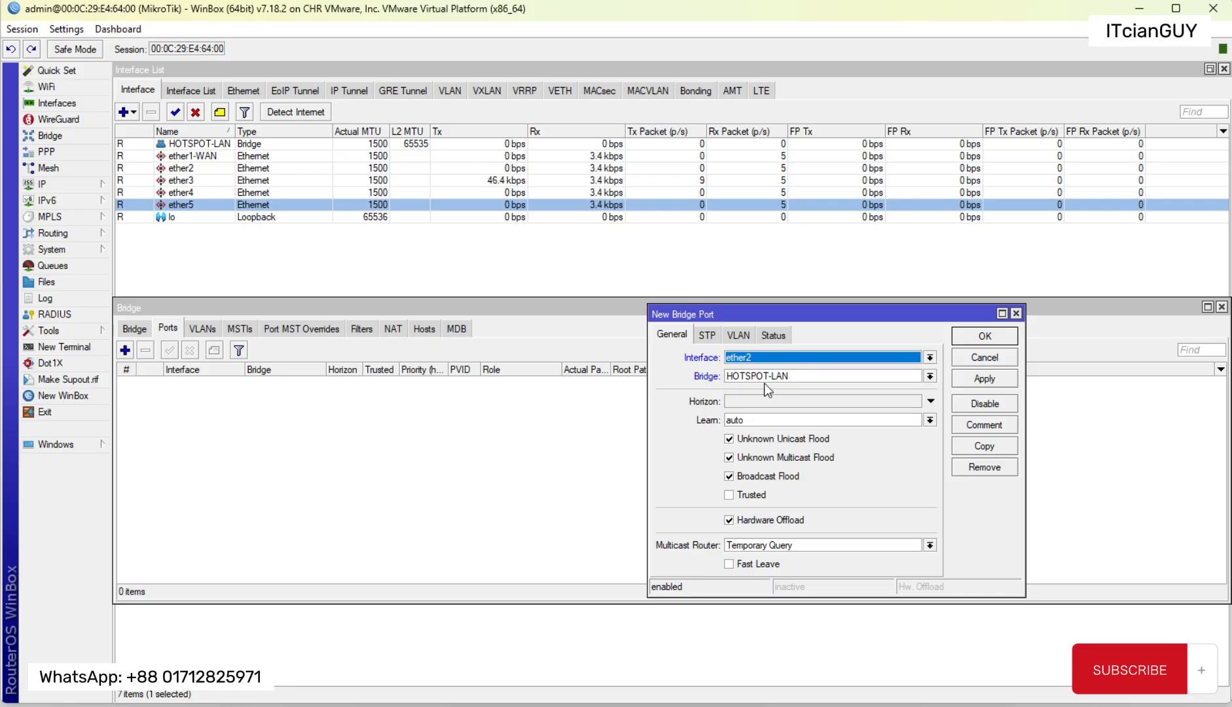
pyautogui.click(978, 339)
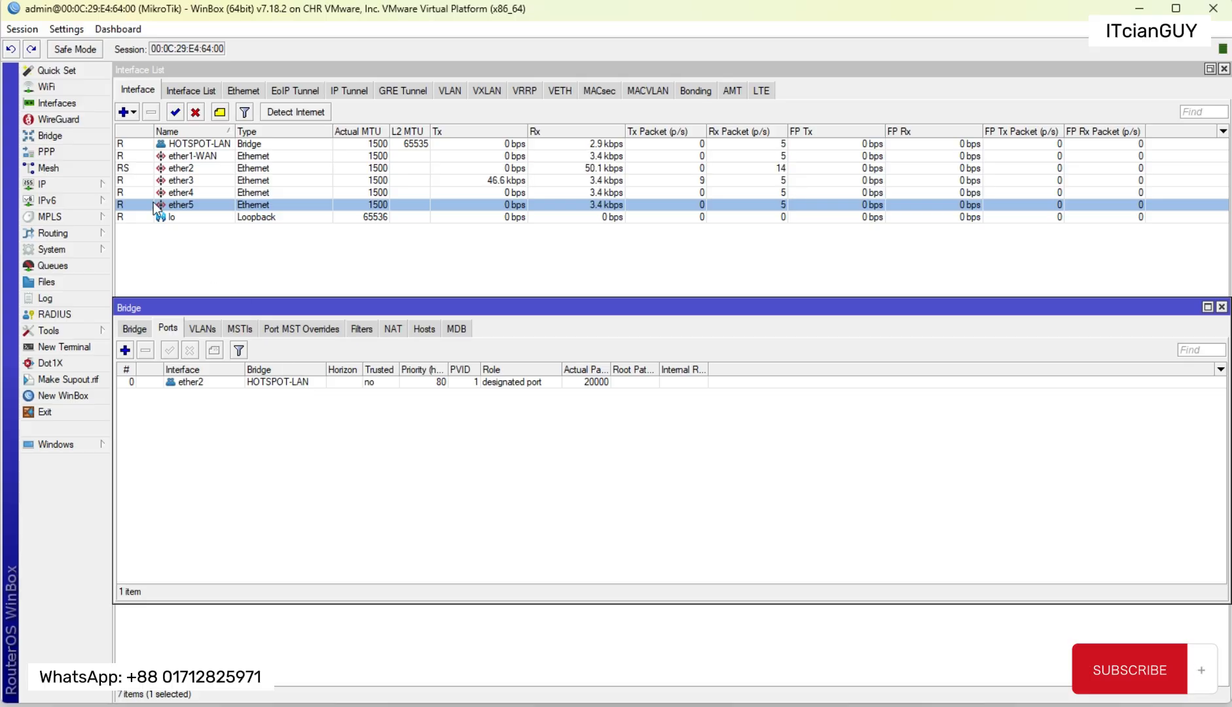
pyautogui.moveTo(131, 173)
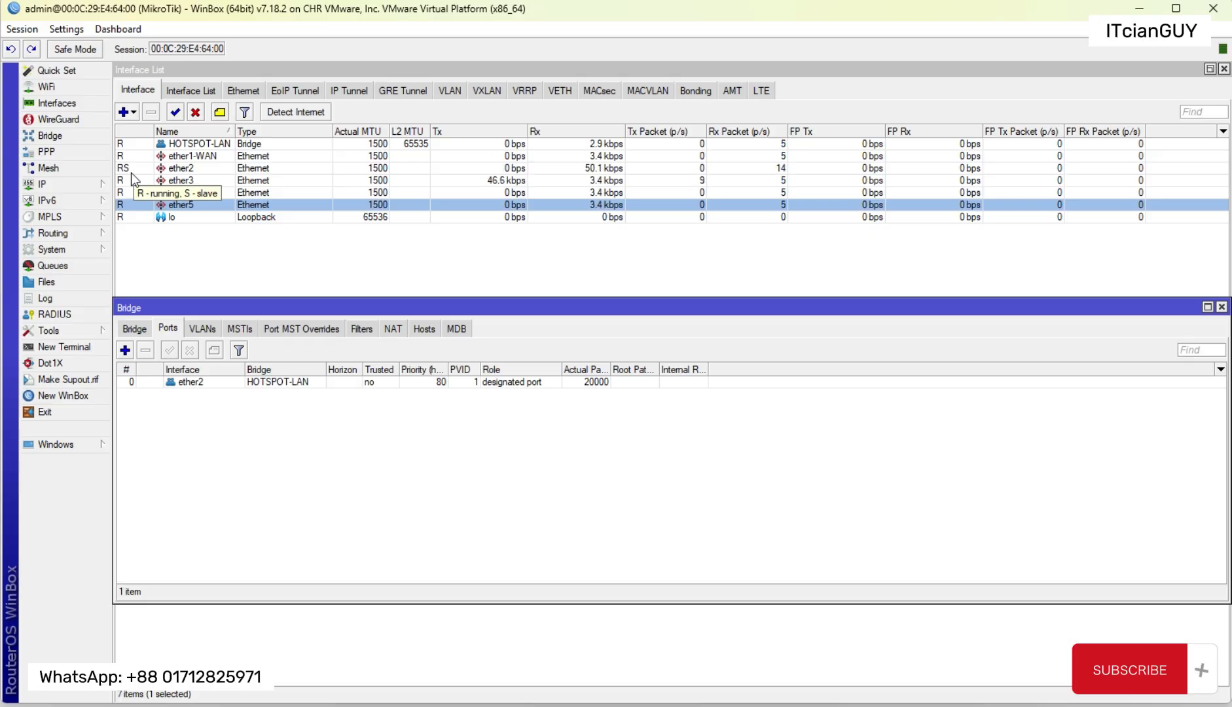
# Step: Add ether3 as a port of the HOTSPOT-LAN bridge
pyautogui.click(125, 350)
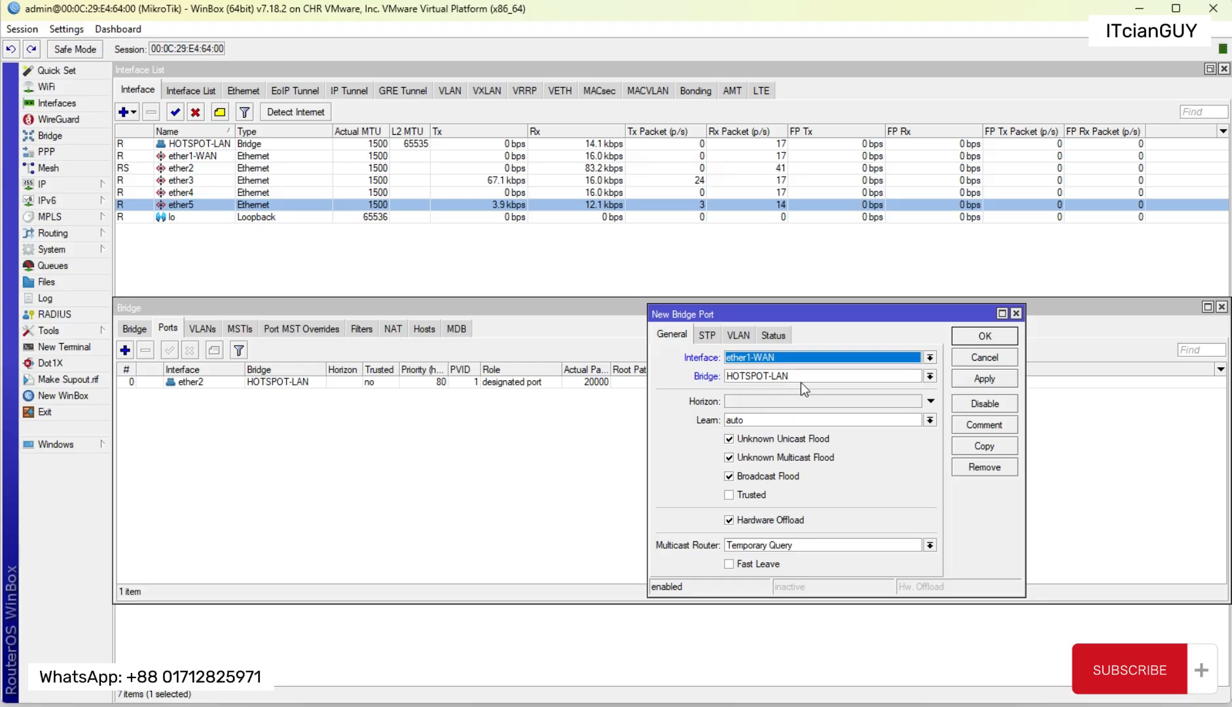
pyautogui.click(759, 356)
pyautogui.click(750, 413)
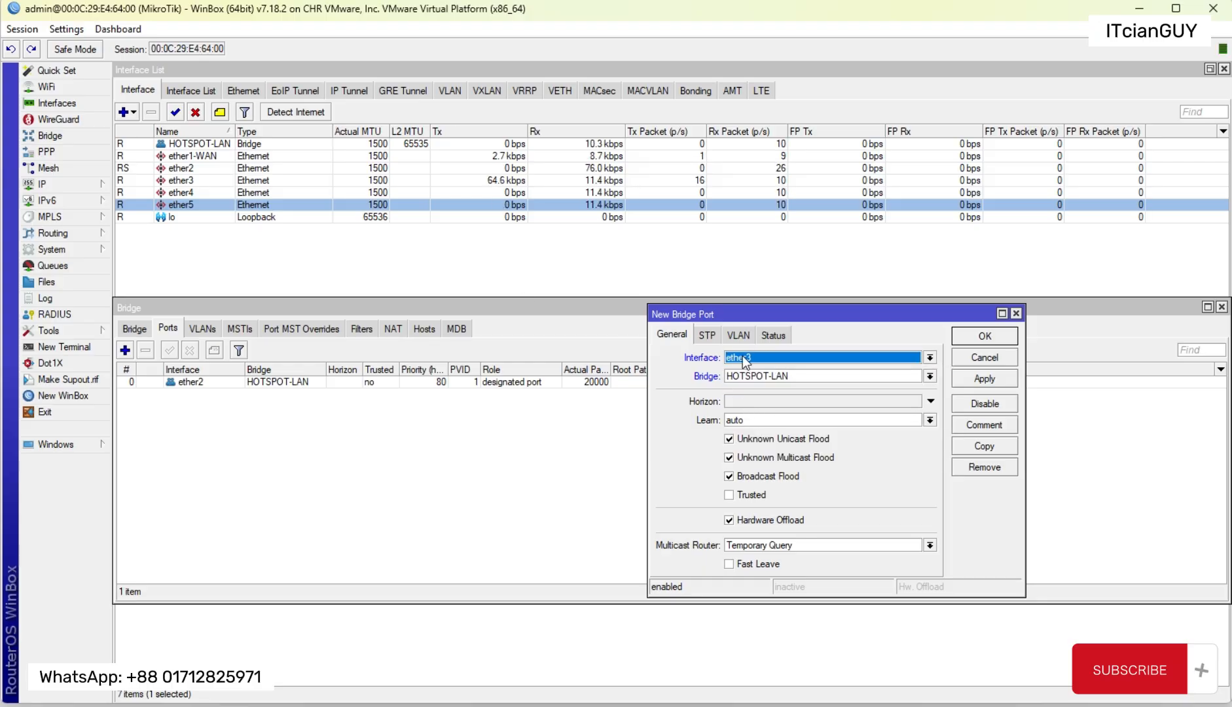
pyautogui.click(969, 337)
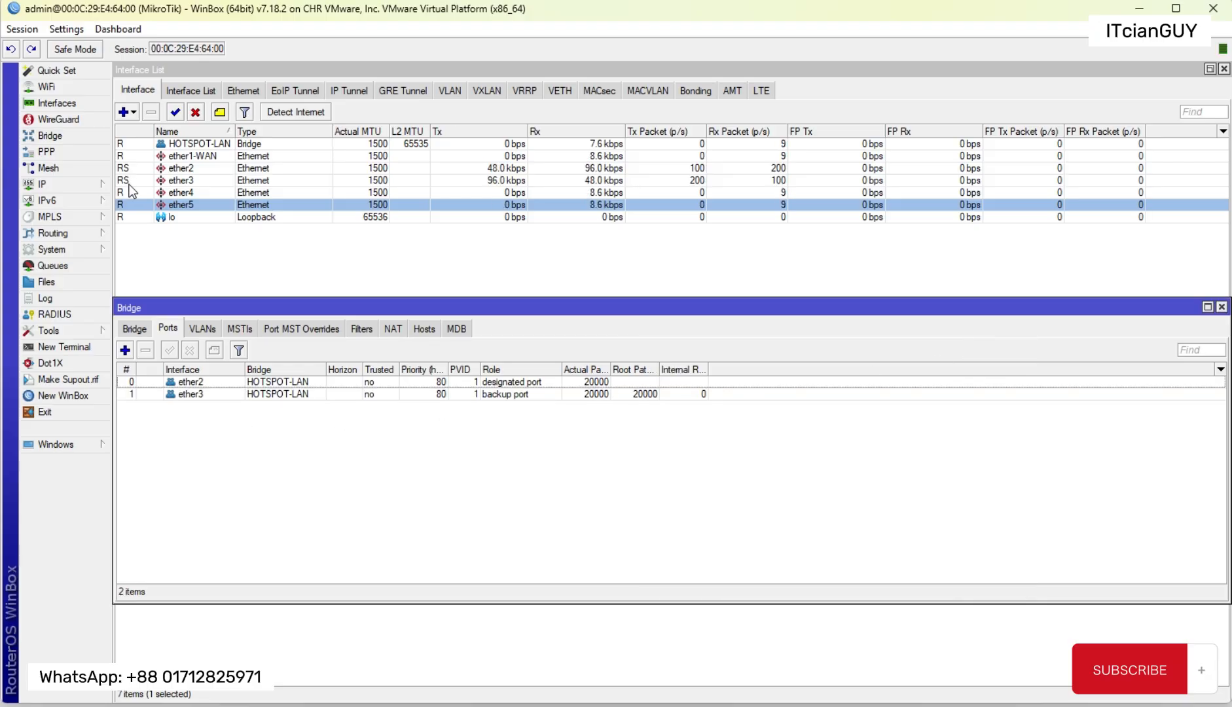
# Step: Add ether4 as a port of the HOTSPOT-LAN bridge
pyautogui.click(125, 350)
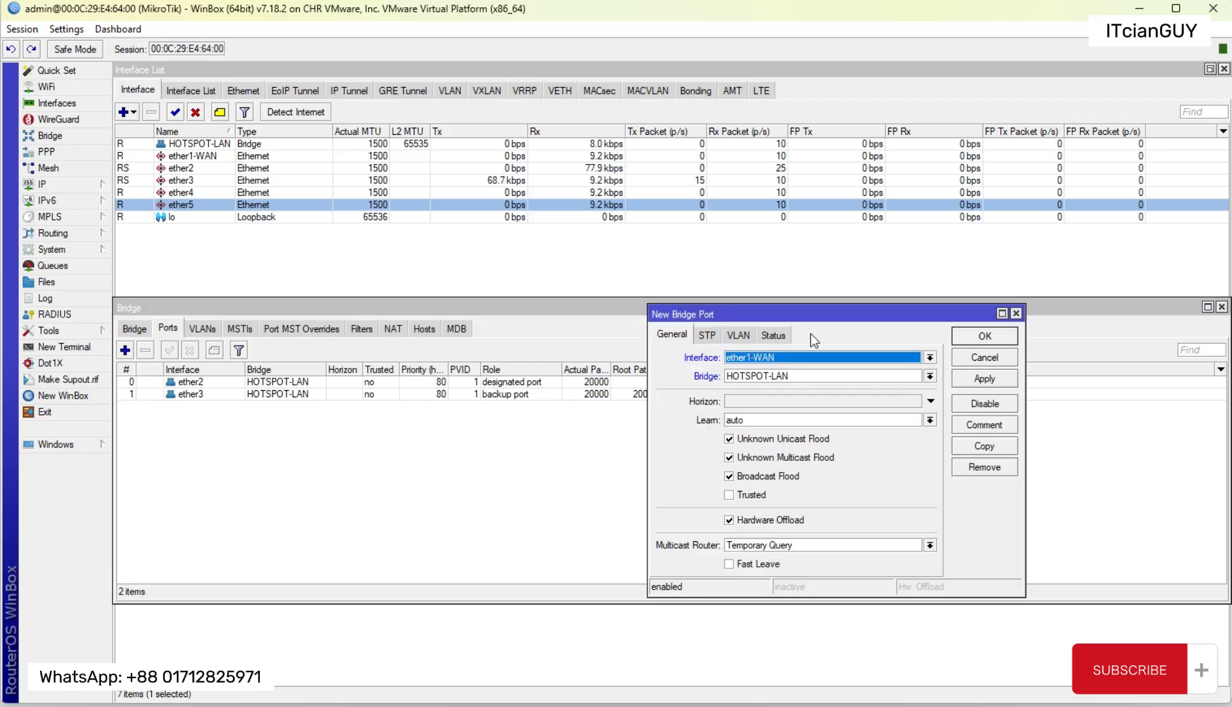
pyautogui.click(796, 358)
pyautogui.click(754, 422)
pyautogui.click(984, 335)
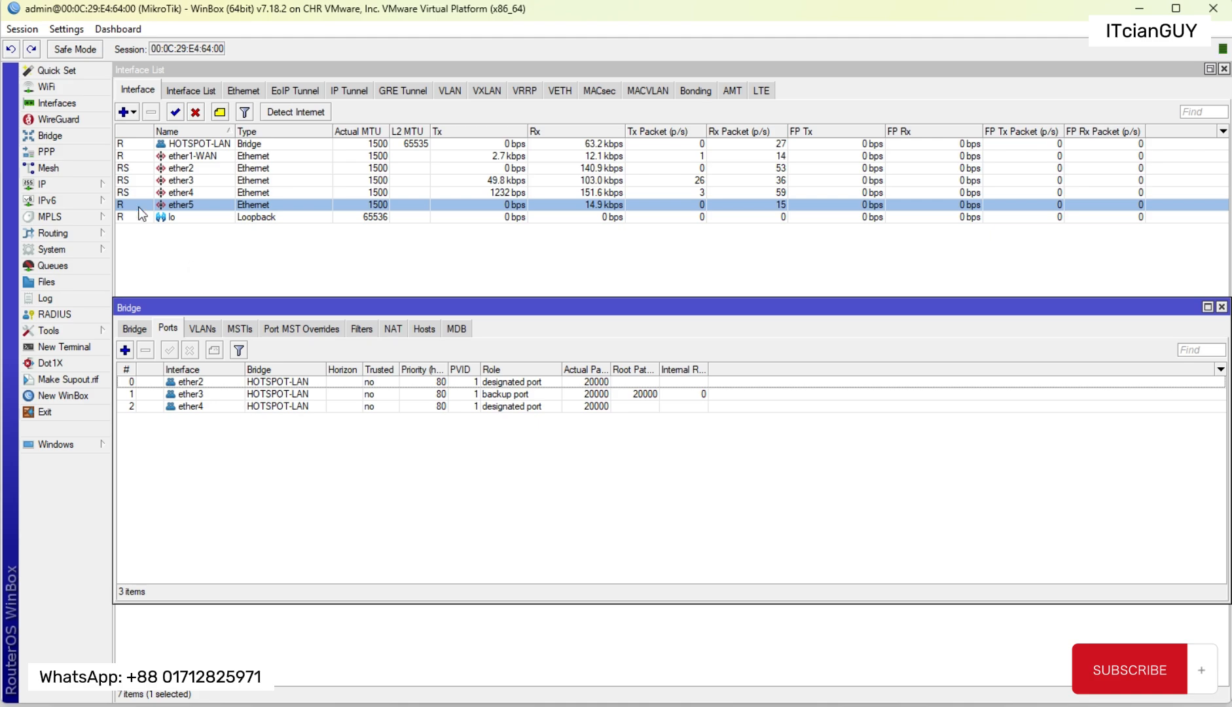
# Step: Add ether5 as a port of the HOTSPOT-LAN bridge and close the bridge window
pyautogui.click(125, 349)
pyautogui.click(793, 356)
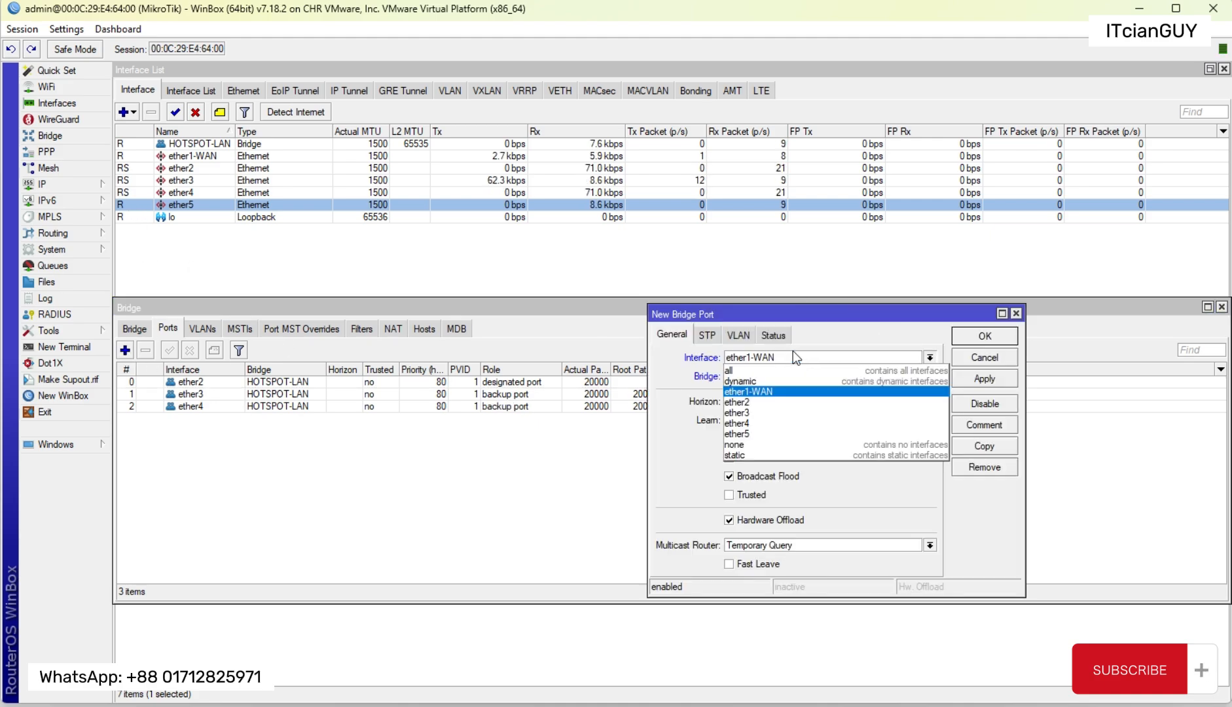
pyautogui.click(746, 434)
pyautogui.click(985, 336)
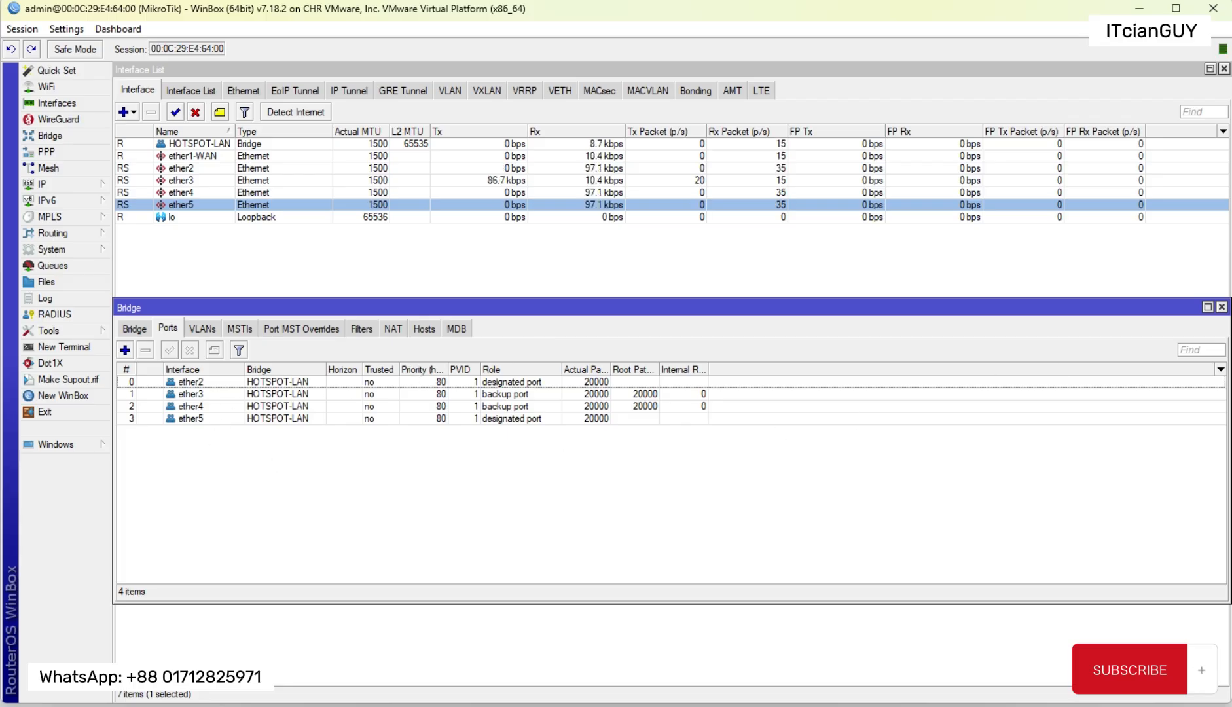
pyautogui.click(1222, 307)
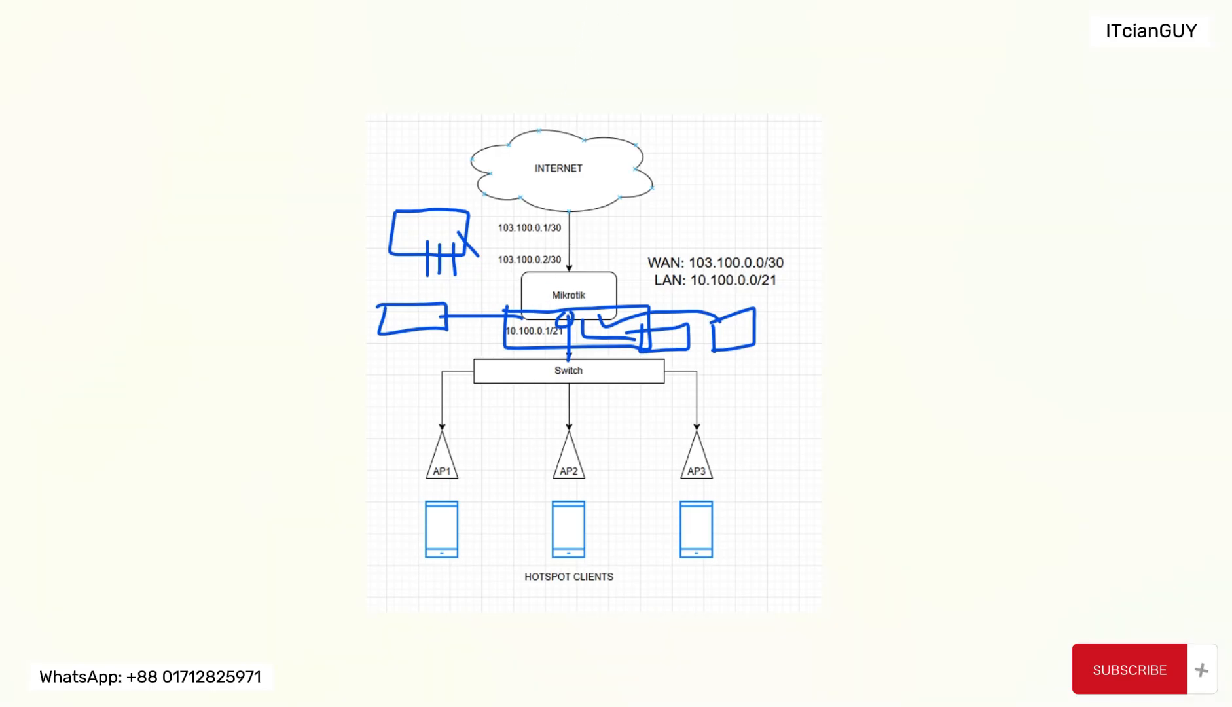
# Step: Clear the drawn marks from the network diagram and select ether1-WAN in the WinBox interface list
pyautogui.moveTo(458, 211)
pyautogui.mouseDown()
pyautogui.moveTo(393, 301)
pyautogui.moveTo(455, 261)
pyautogui.moveTo(446, 320)
pyautogui.moveTo(726, 317)
pyautogui.moveTo(720, 360)
pyautogui.mouseUp()
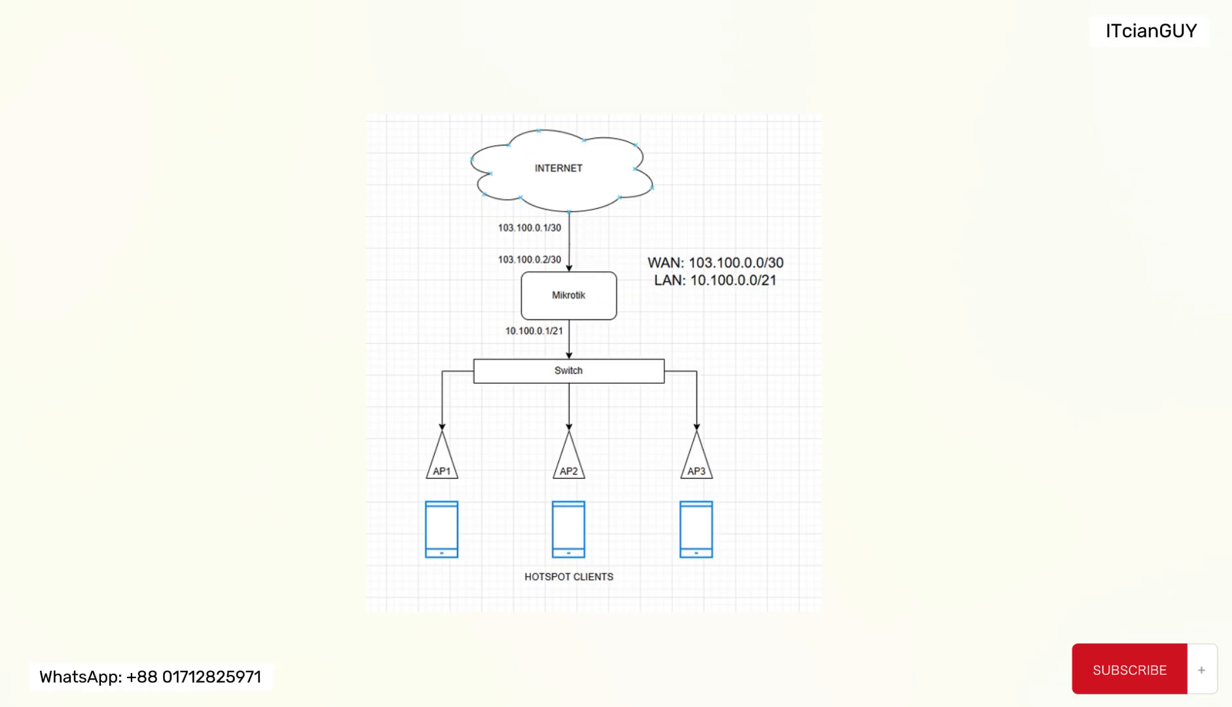
pyautogui.click(786, 668)
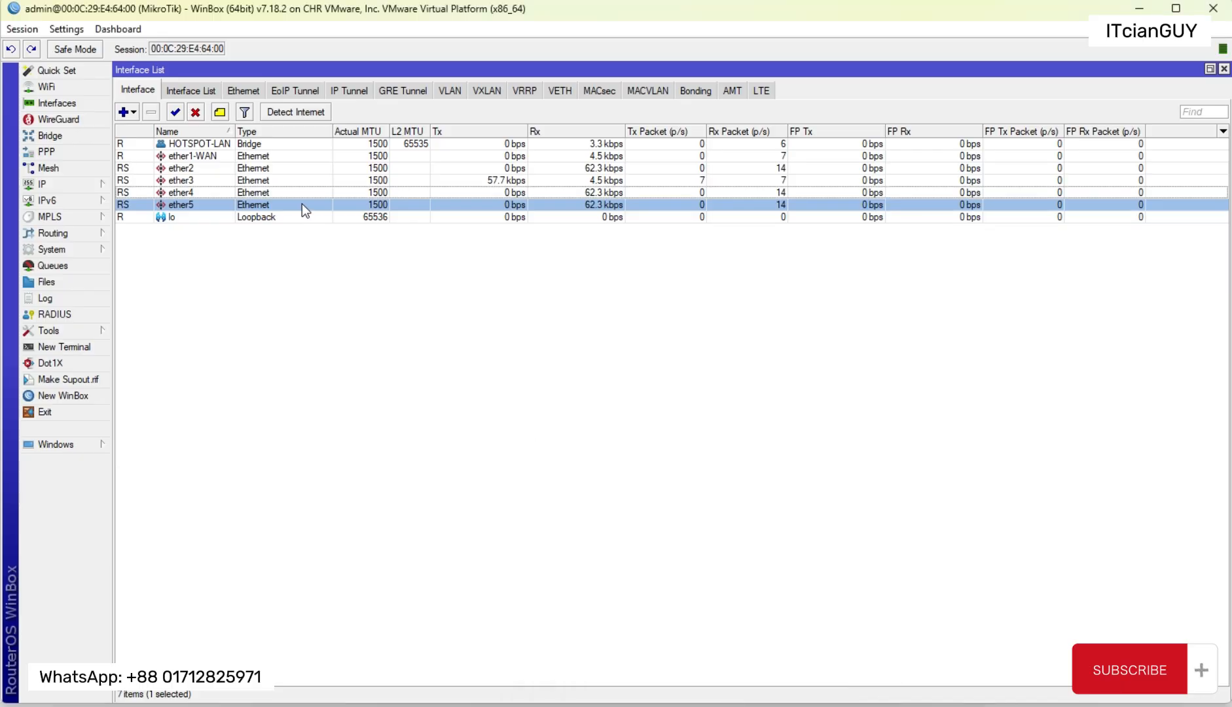
pyautogui.click(173, 155)
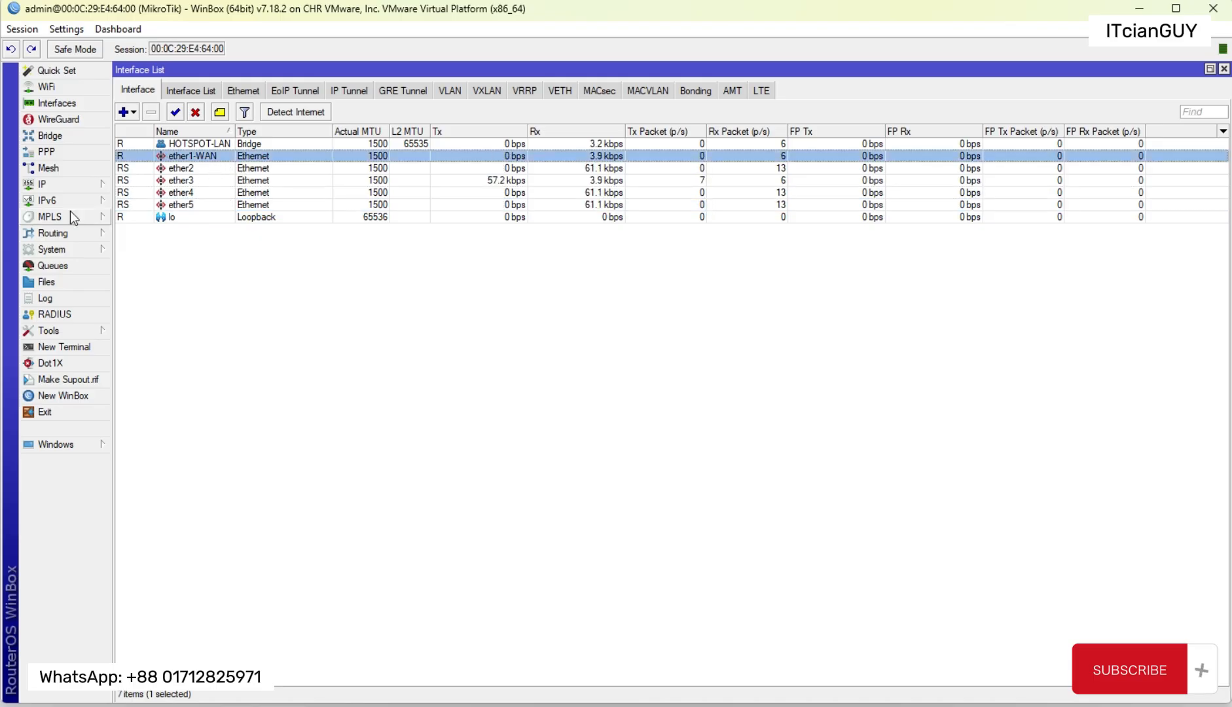
# Step: Start a new entry in the router's IP address list with the address 103.100.0.2/30
pyautogui.click(48, 186)
pyautogui.click(175, 198)
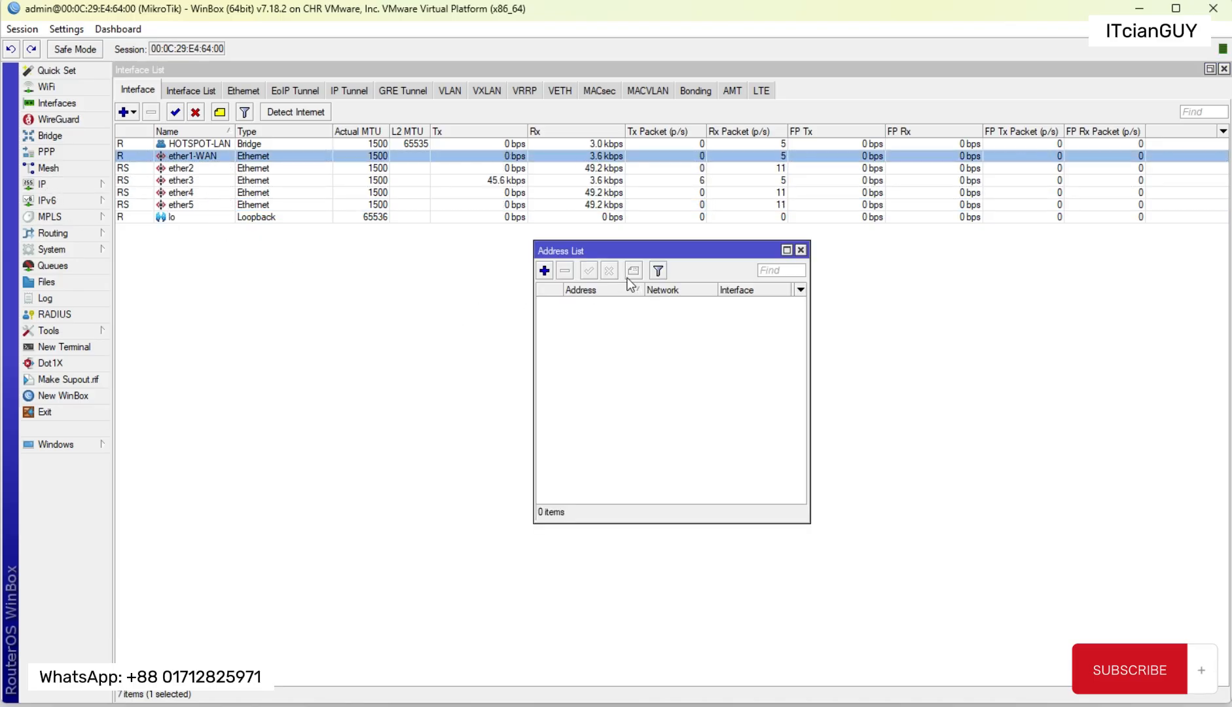
pyautogui.moveTo(586, 251); pyautogui.dragTo(687, 282)
pyautogui.click(648, 304)
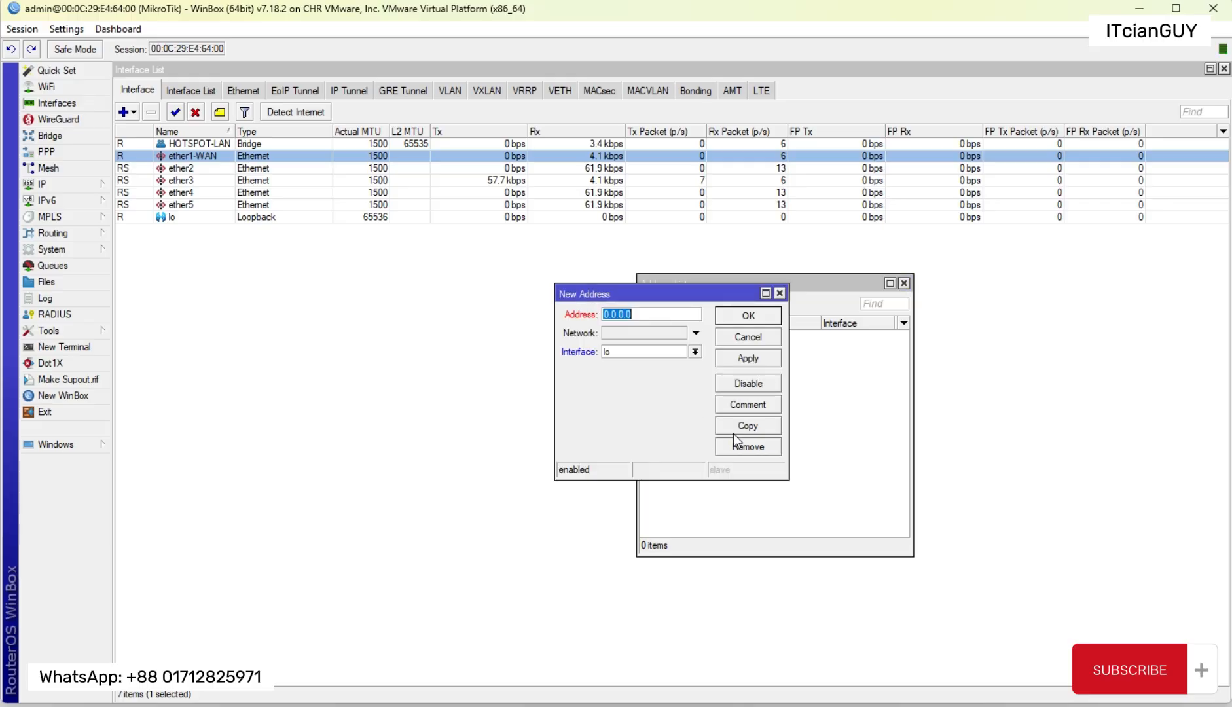
pyautogui.write('103')
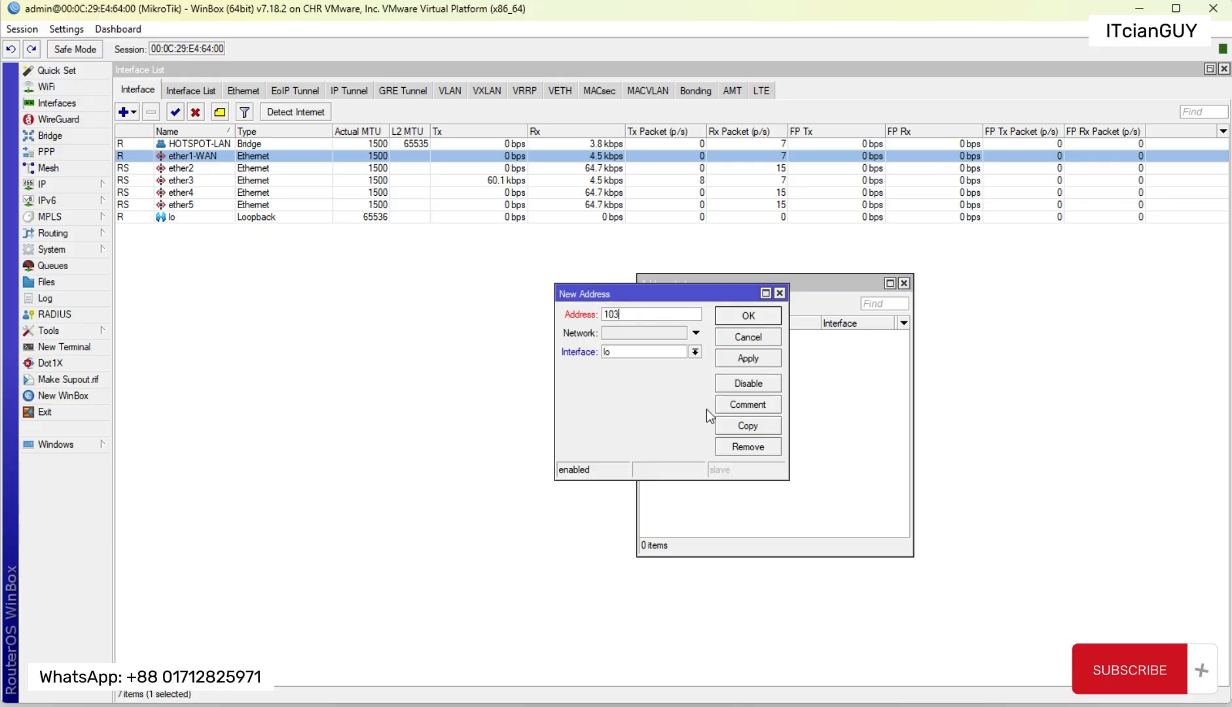
pyautogui.write('.100.0.2')
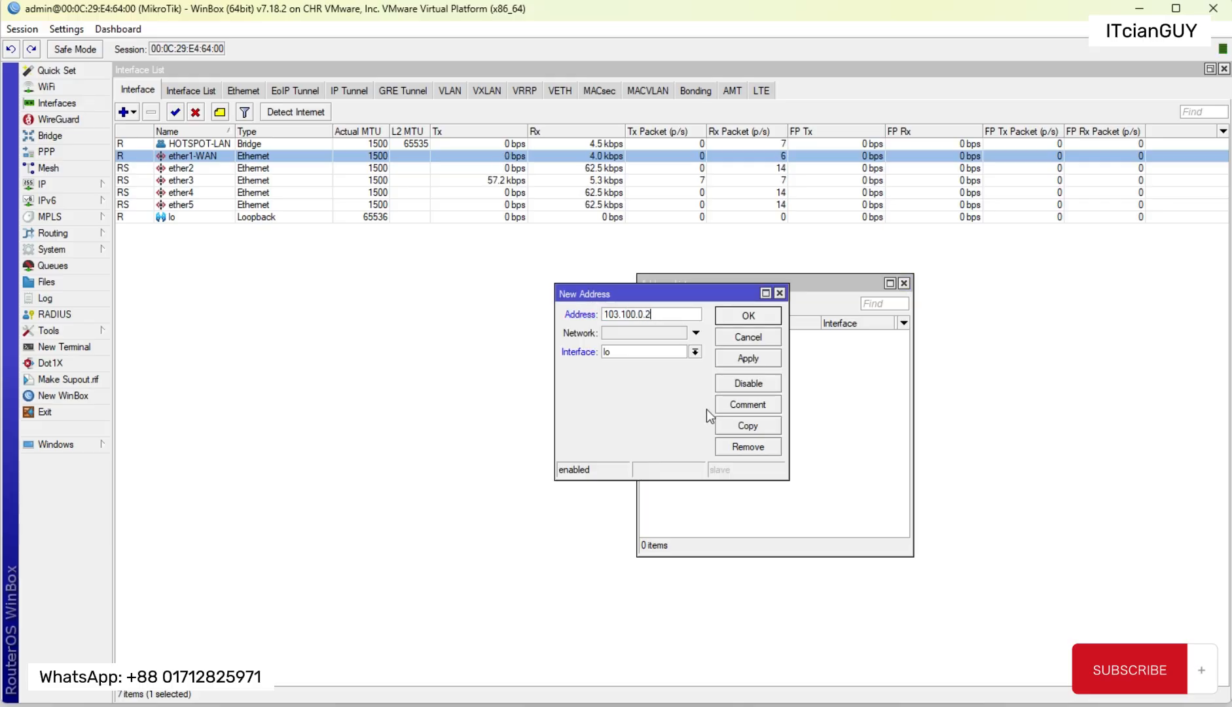
pyautogui.write('/30')
pyautogui.doubleClick(628, 317)
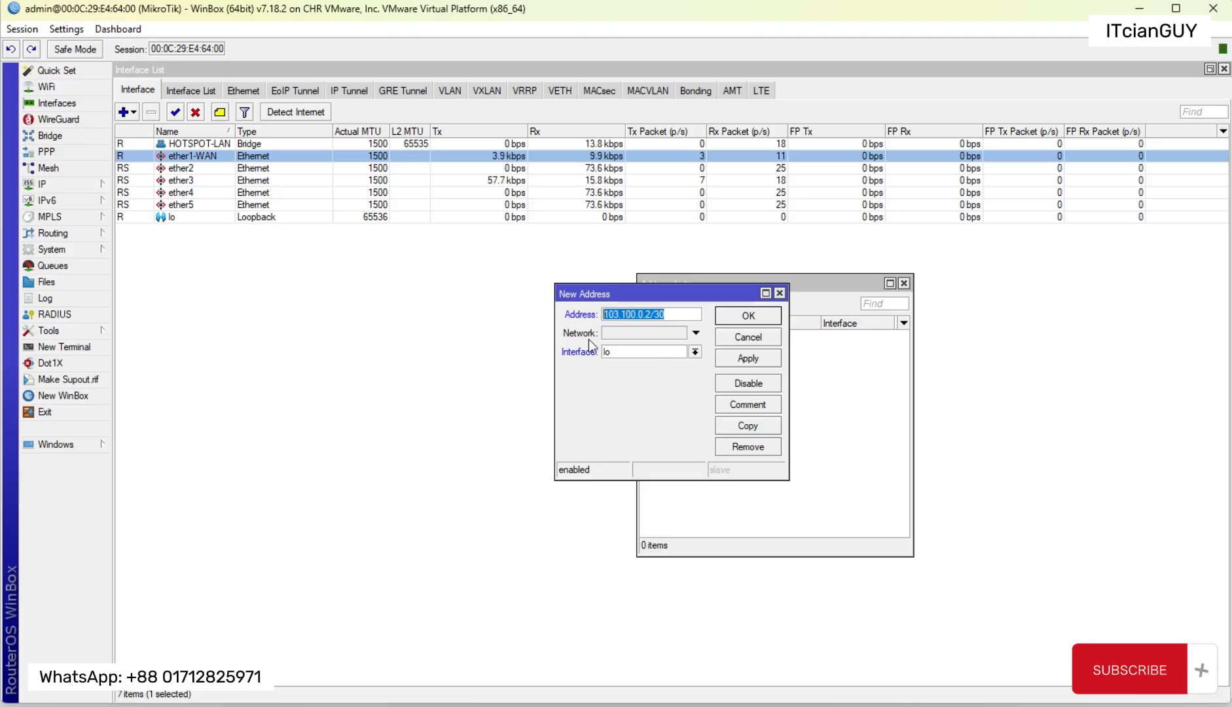
pyautogui.click(675, 316)
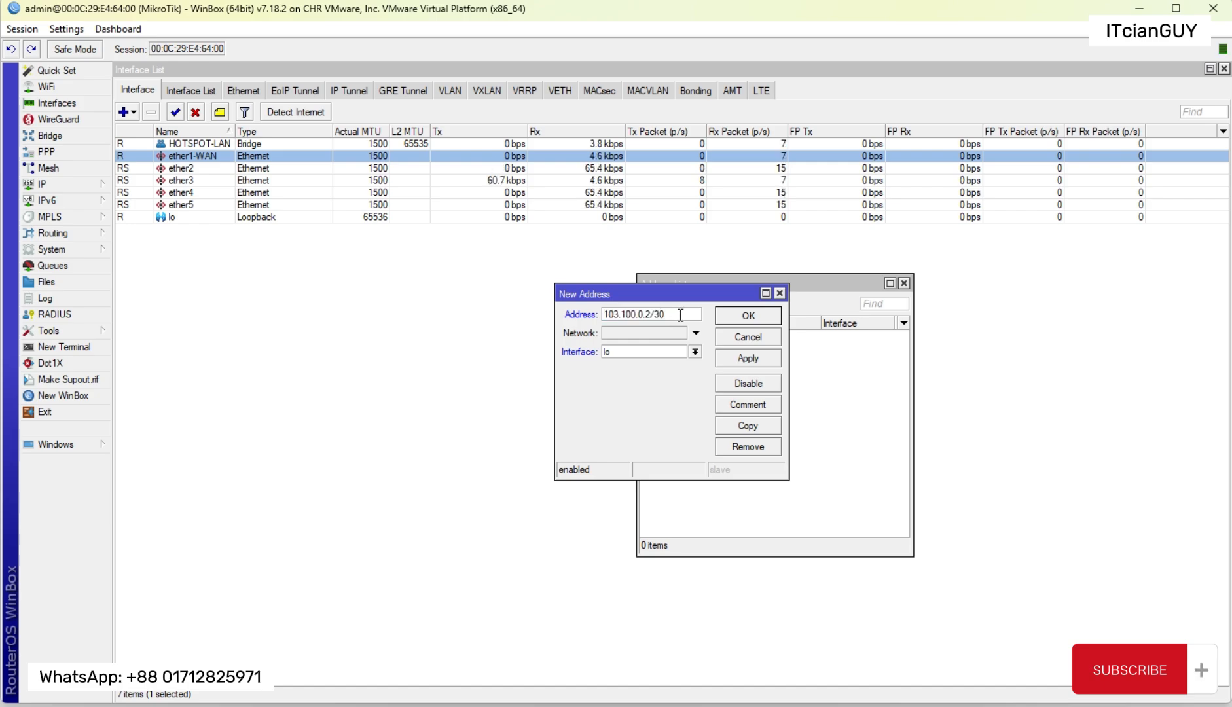
pyautogui.moveTo(679, 316); pyautogui.dragTo(616, 315)
pyautogui.click(679, 315)
# Step: Assign the new address to the ether1-WAN interface and save the entry
pyautogui.click(620, 354)
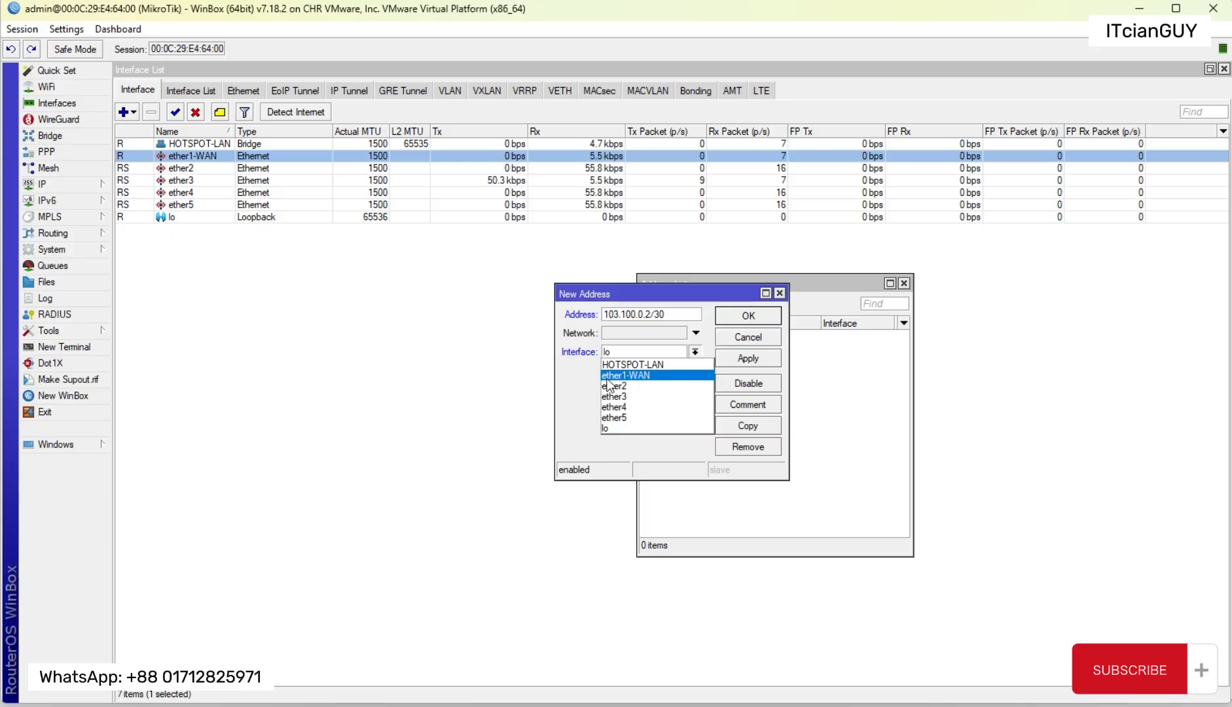
pyautogui.click(642, 376)
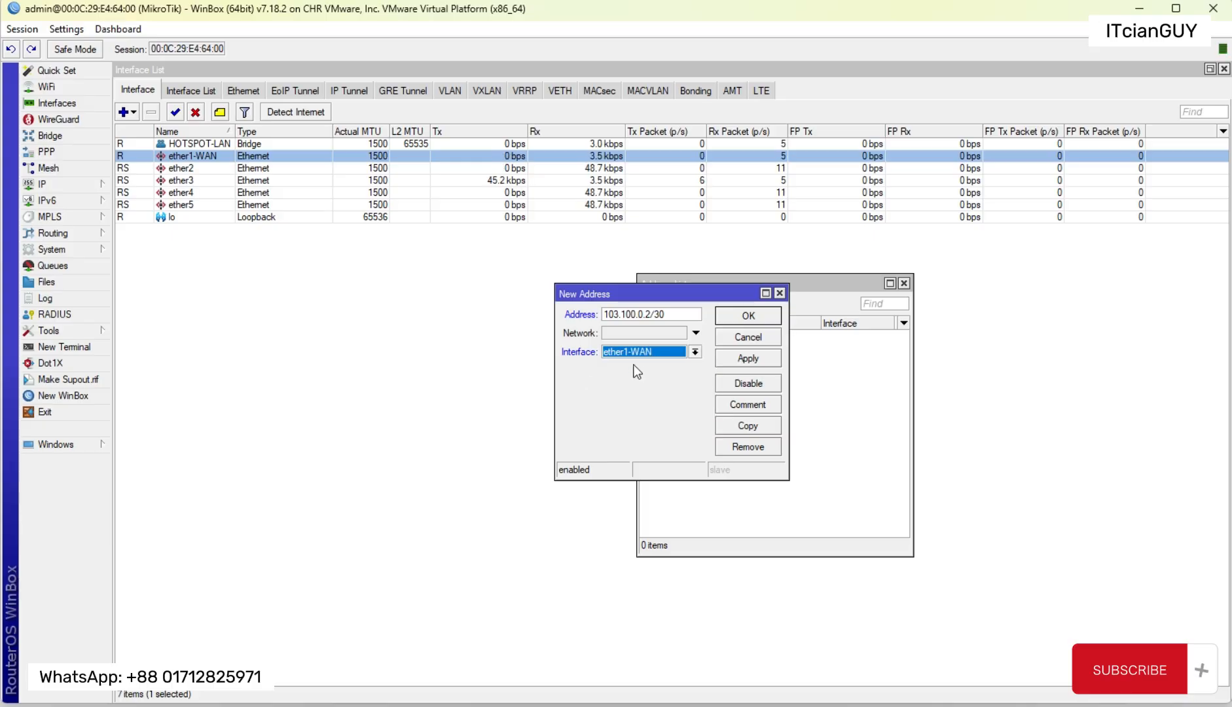
pyautogui.click(746, 357)
pyautogui.press('Return')
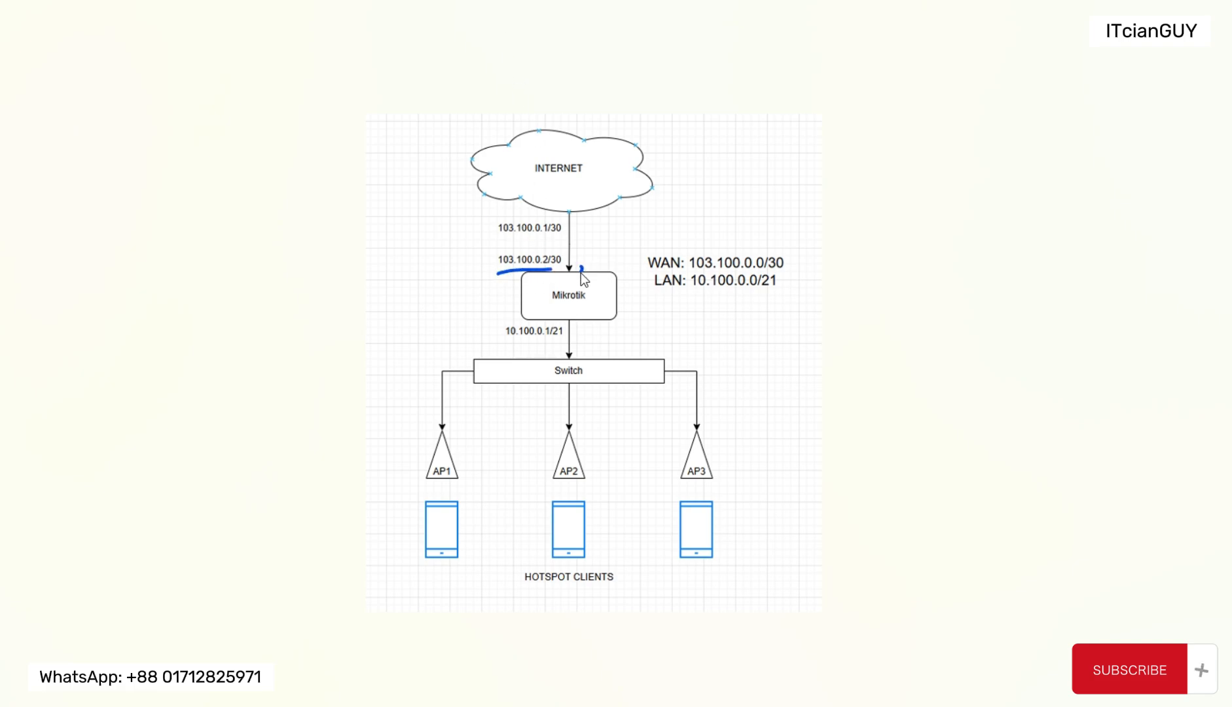
# Step: Mark the WAN link between Mikrotik and the Internet as OK in blue on the network diagram and return to WinBox
pyautogui.moveTo(581, 272); pyautogui.dragTo(578, 269)
pyautogui.moveTo(606, 234)
pyautogui.mouseDown()
pyautogui.moveTo(631, 221)
pyautogui.moveTo(619, 244)
pyautogui.moveTo(582, 214)
pyautogui.moveTo(576, 227)
pyautogui.mouseUp()
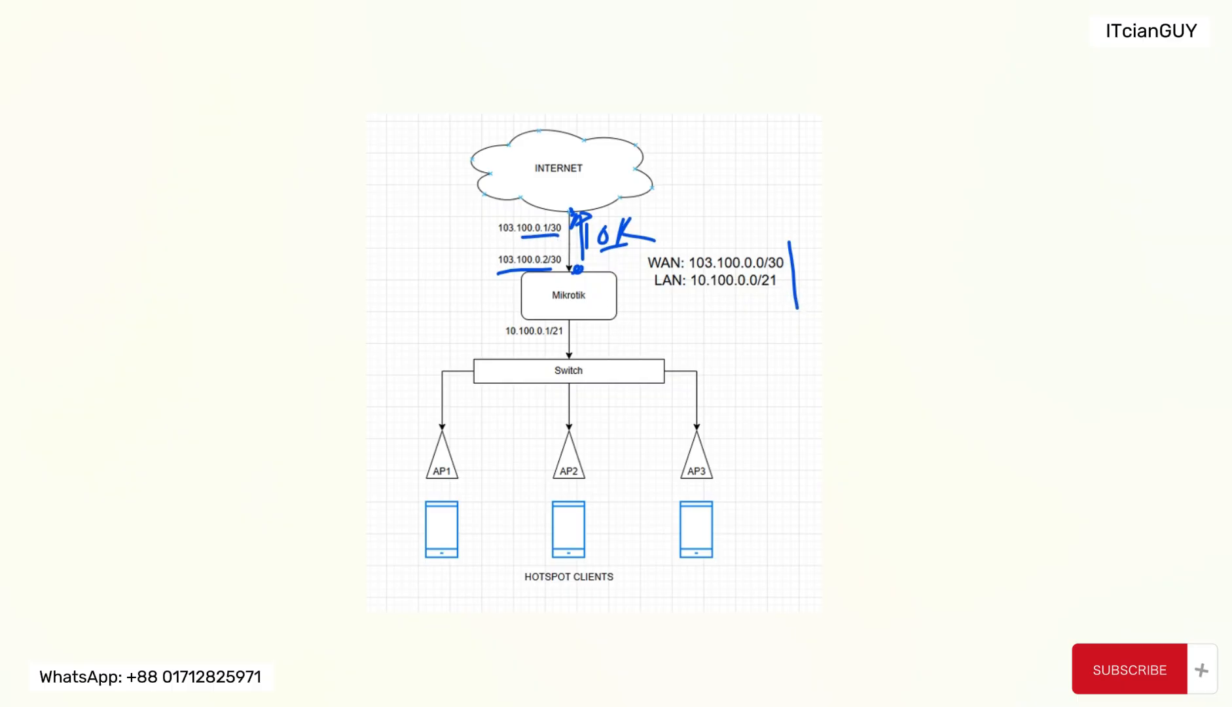
pyautogui.moveTo(703, 706)
pyautogui.click(781, 696)
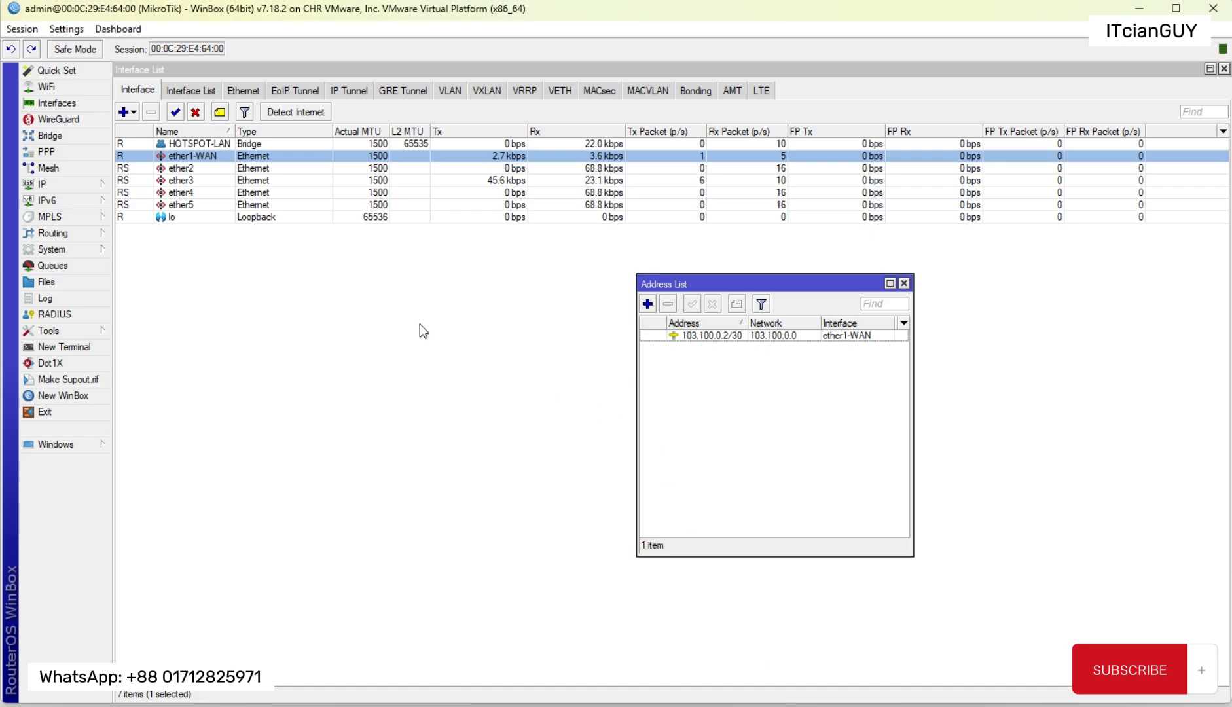
# Step: Open a router terminal beside the address list, log in as admin and decline viewing the software license
pyautogui.click(59, 347)
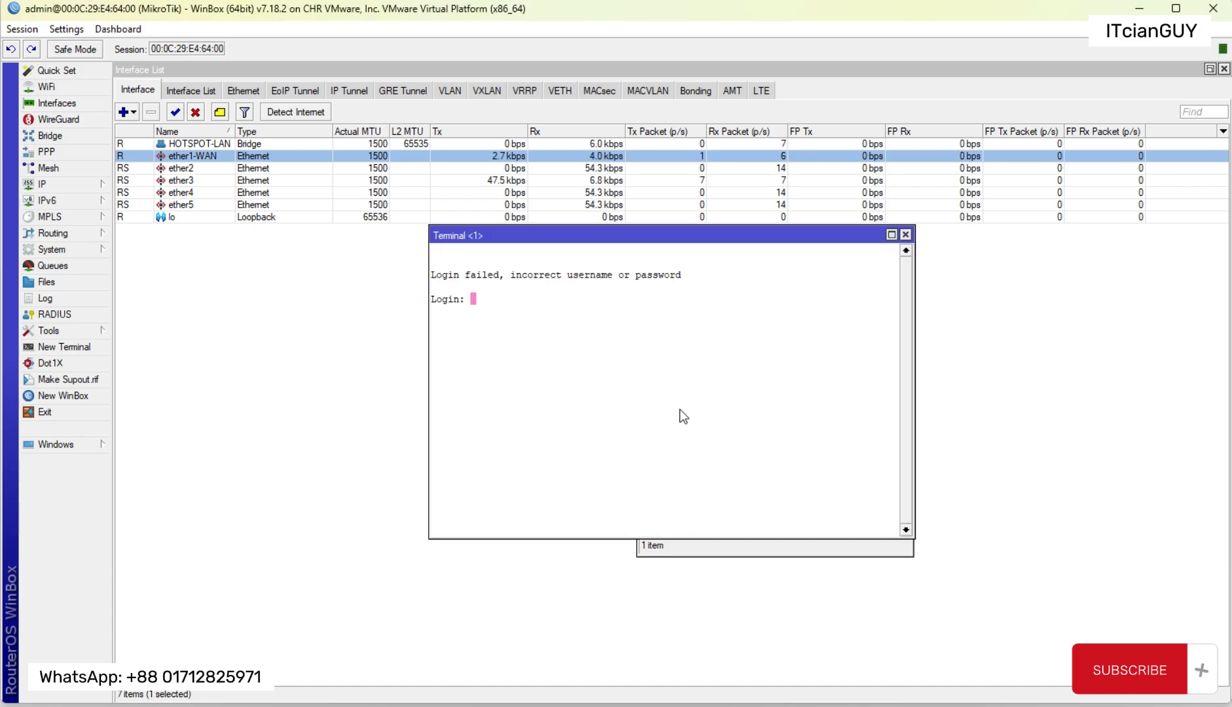
pyautogui.moveTo(627, 237); pyautogui.dragTo(330, 243)
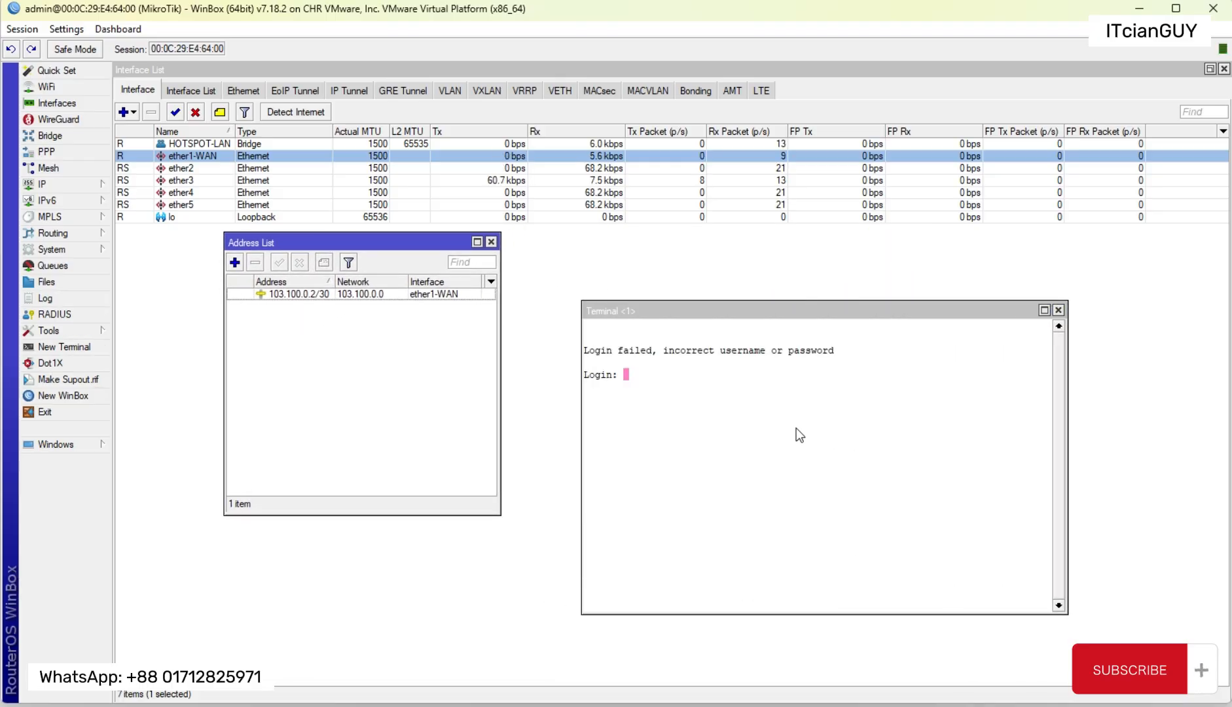
pyautogui.click(716, 421)
pyautogui.write('admin')
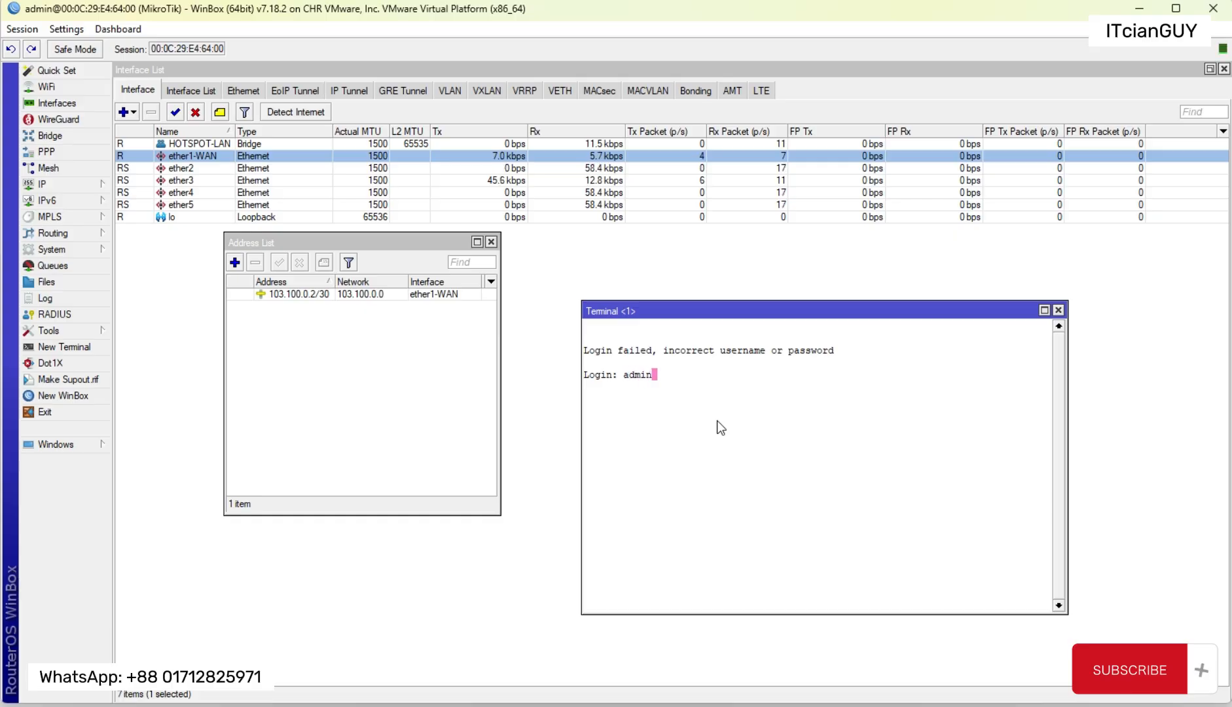
pyautogui.press('Return')
pyautogui.press('Return')
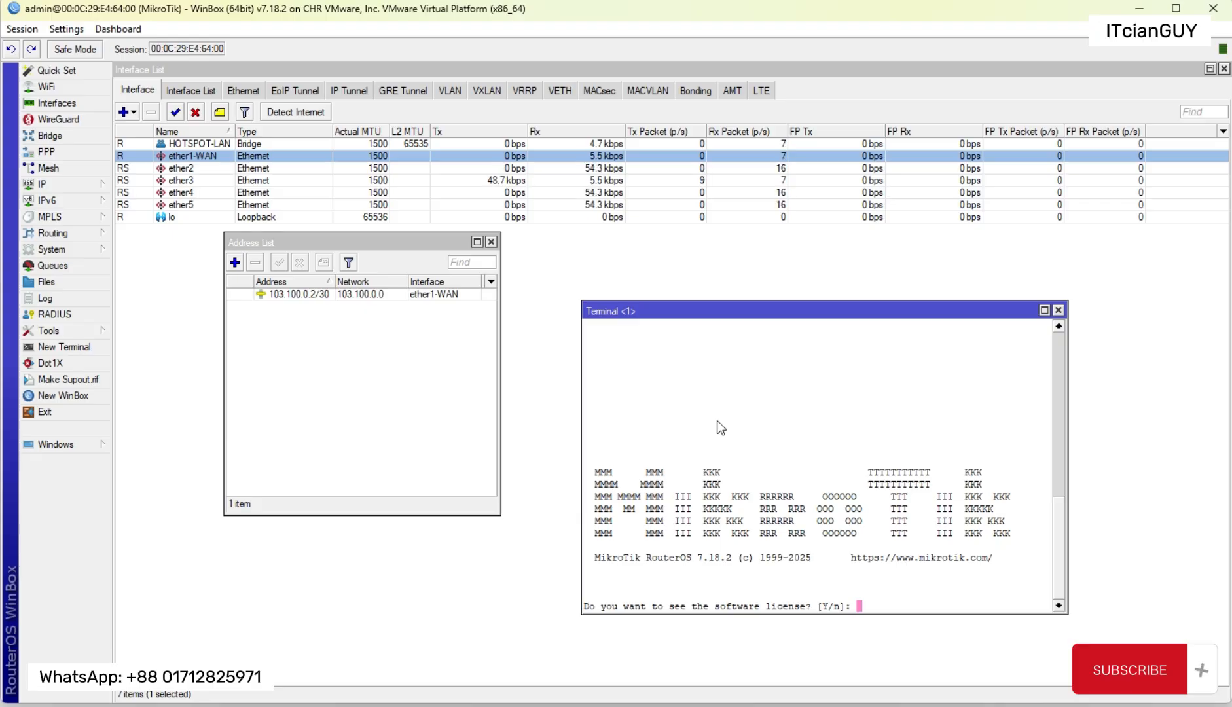
pyautogui.write('n')
pyautogui.press('Return')
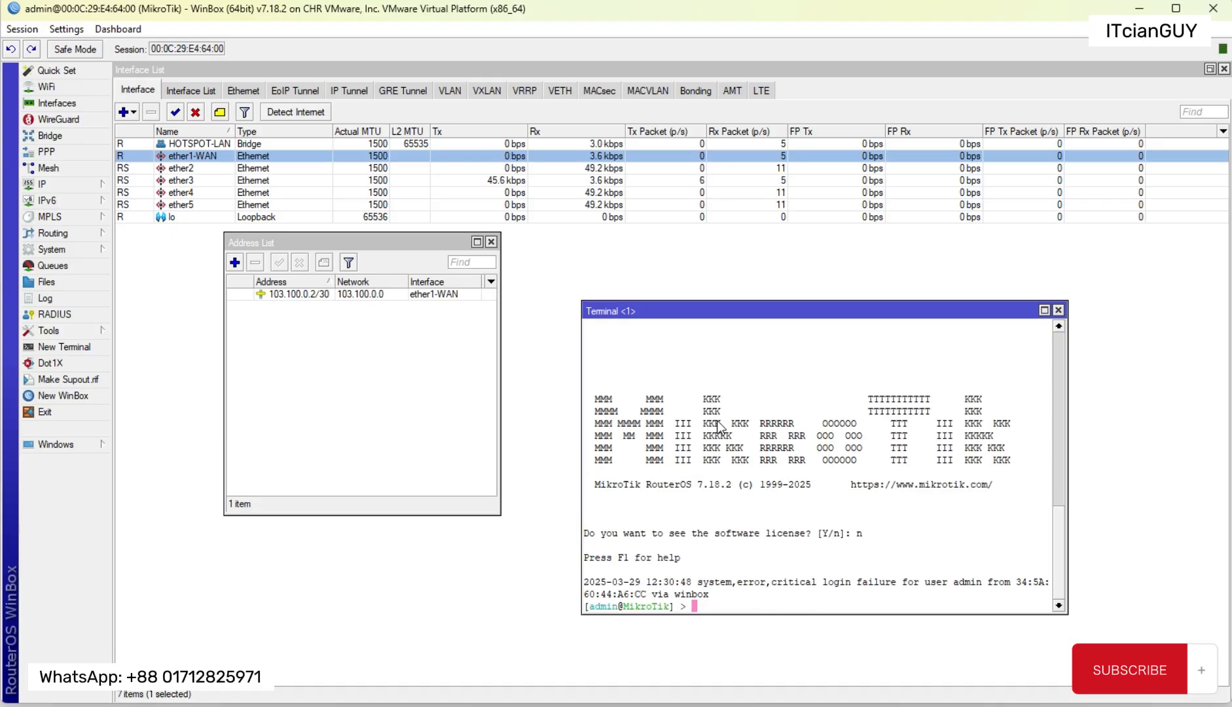
# Step: Ping the WAN gateway 103.100.0.1 from the router and close the terminal
pyautogui.press('Return')
pyautogui.press('Return')
pyautogui.write('ping ')
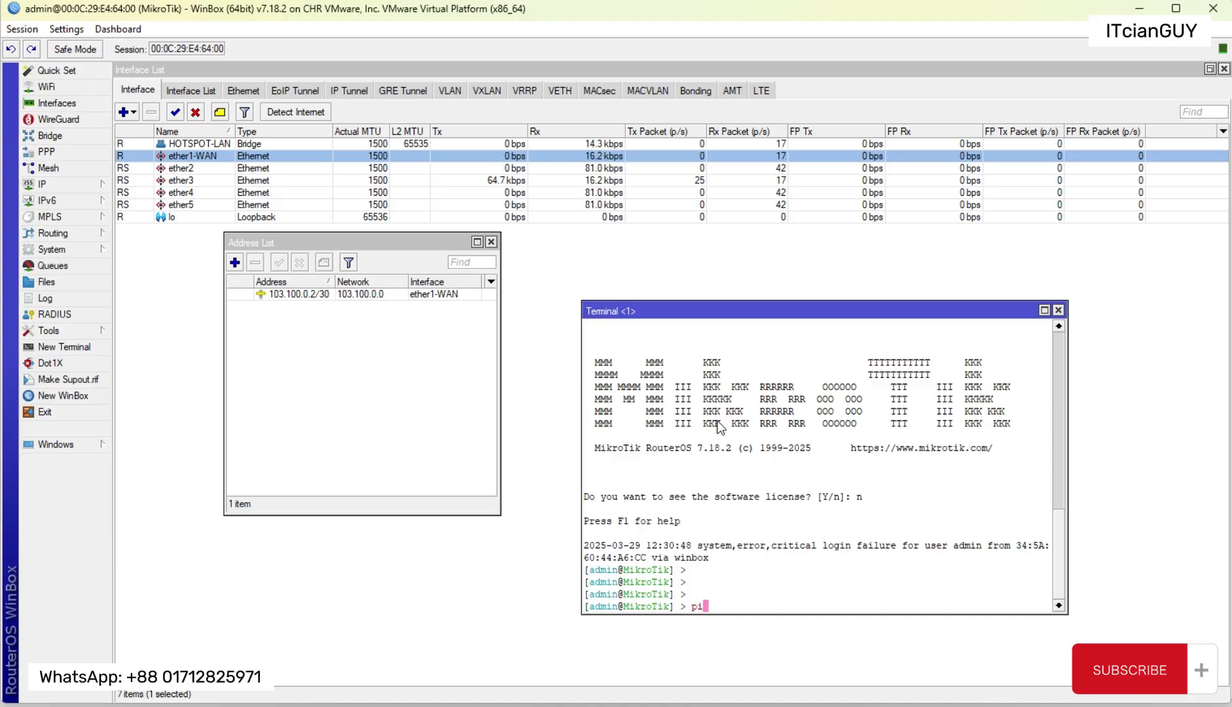
pyautogui.write('103')
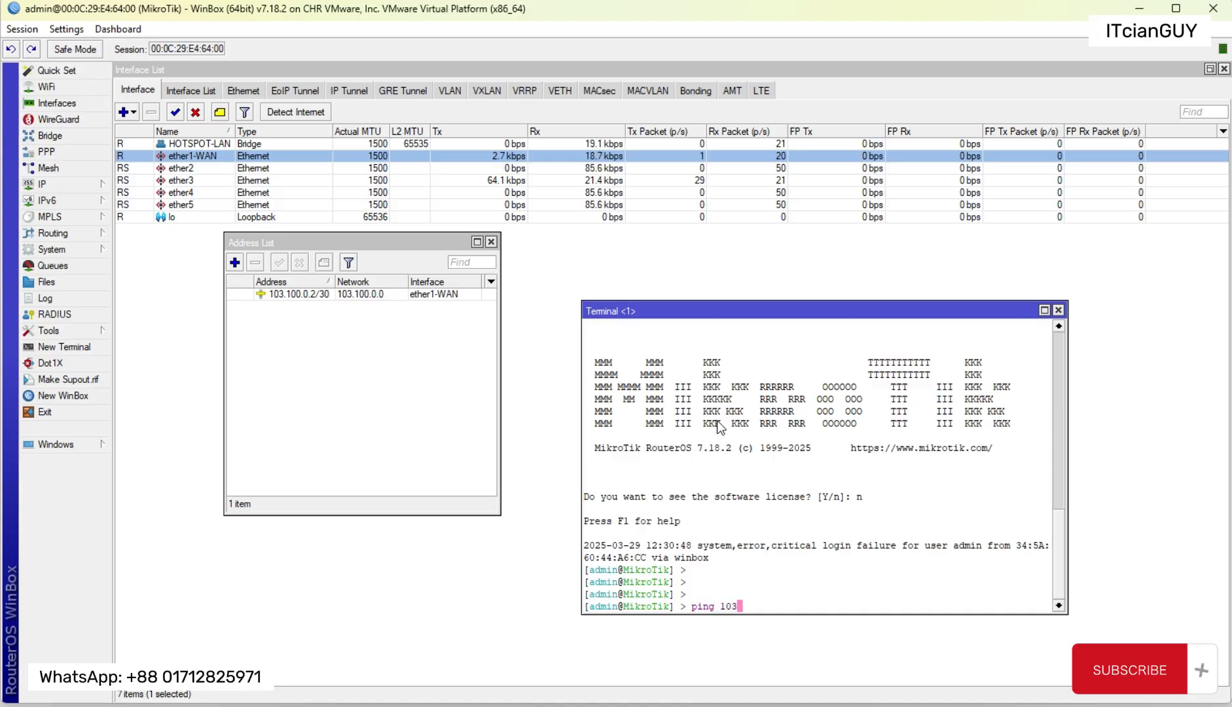
pyautogui.write('.100.0.1')
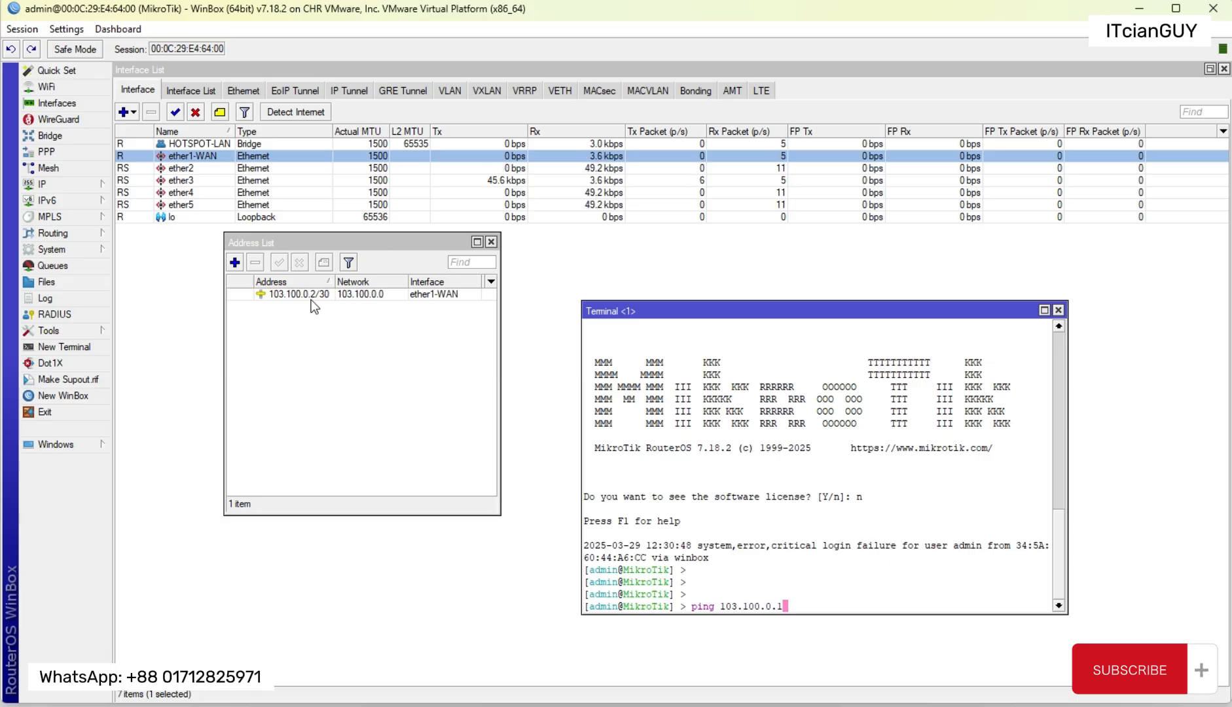
pyautogui.press('Return')
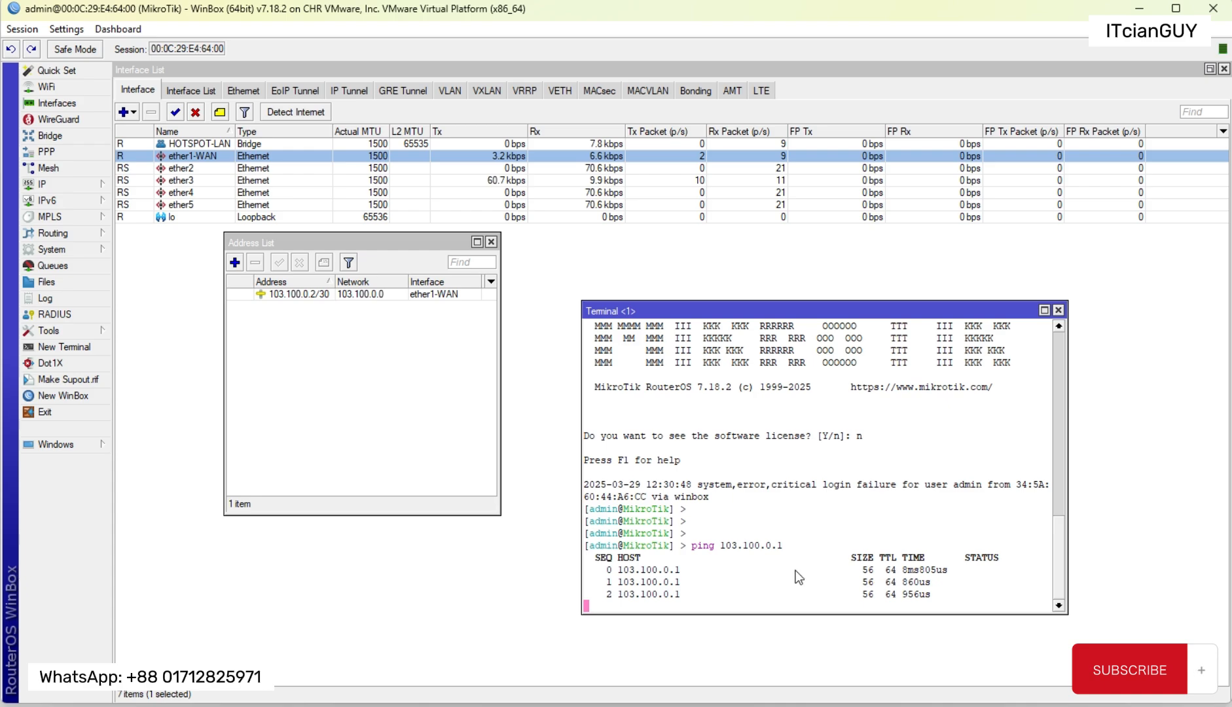
pyautogui.click(1059, 311)
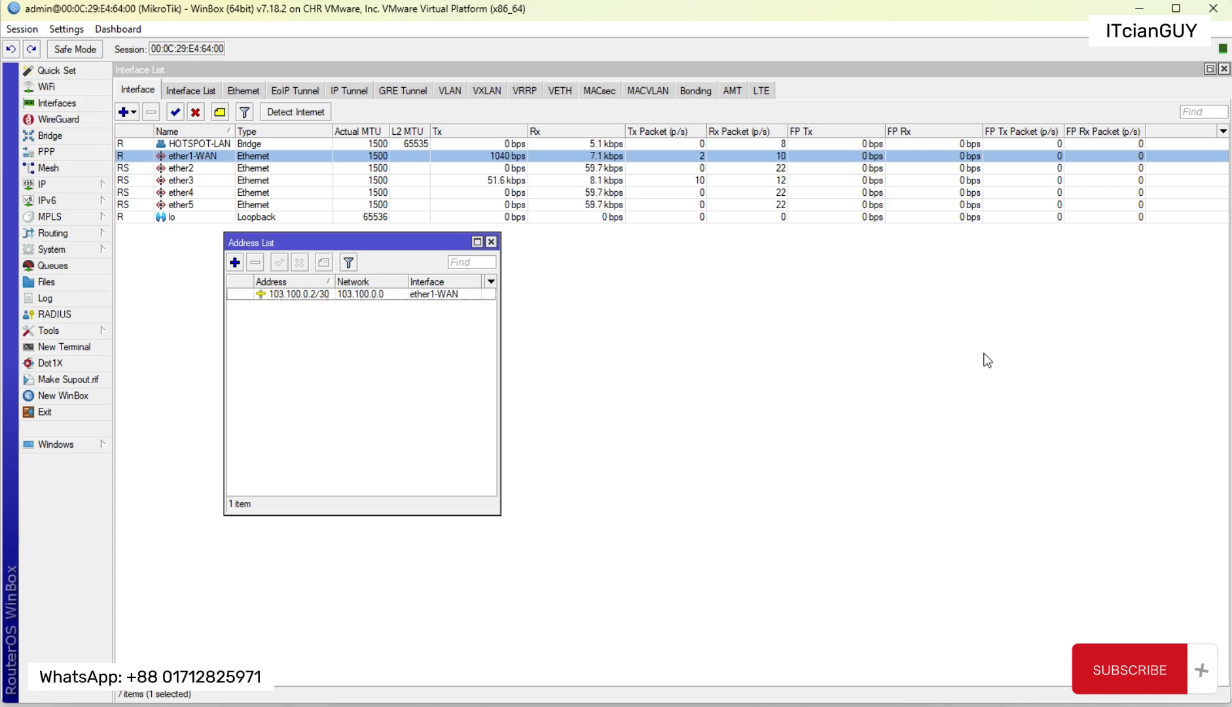
# Step: Add a default route with destination 0.0.0.0/0 and gateway 103.100.0.1 in the main routing table
pyautogui.moveTo(366, 249); pyautogui.dragTo(522, 271)
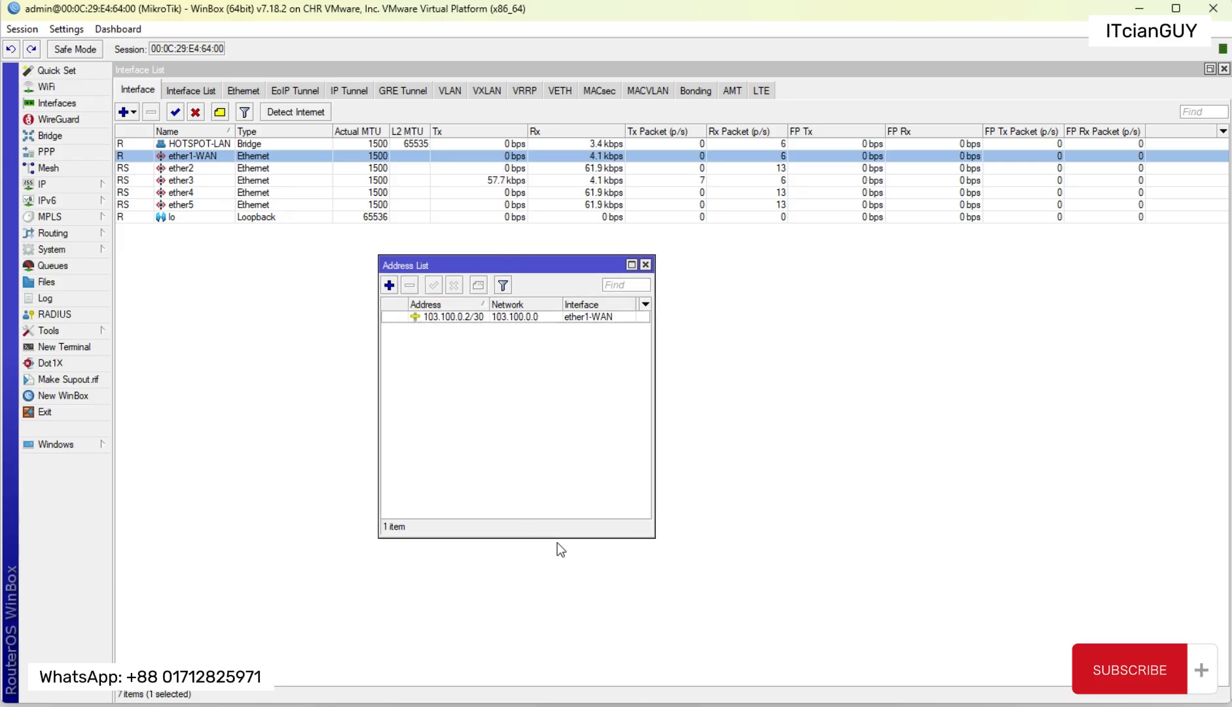
pyautogui.click(63, 182)
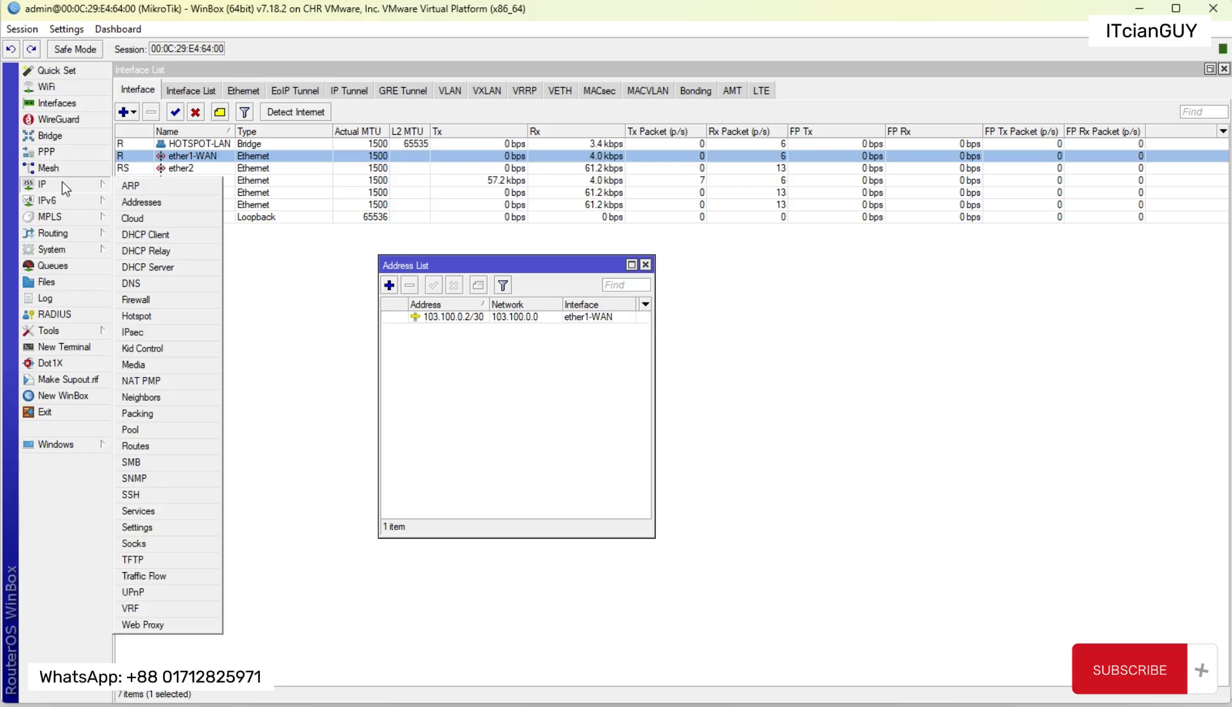
pyautogui.click(135, 446)
pyautogui.moveTo(517, 246); pyautogui.dragTo(707, 330)
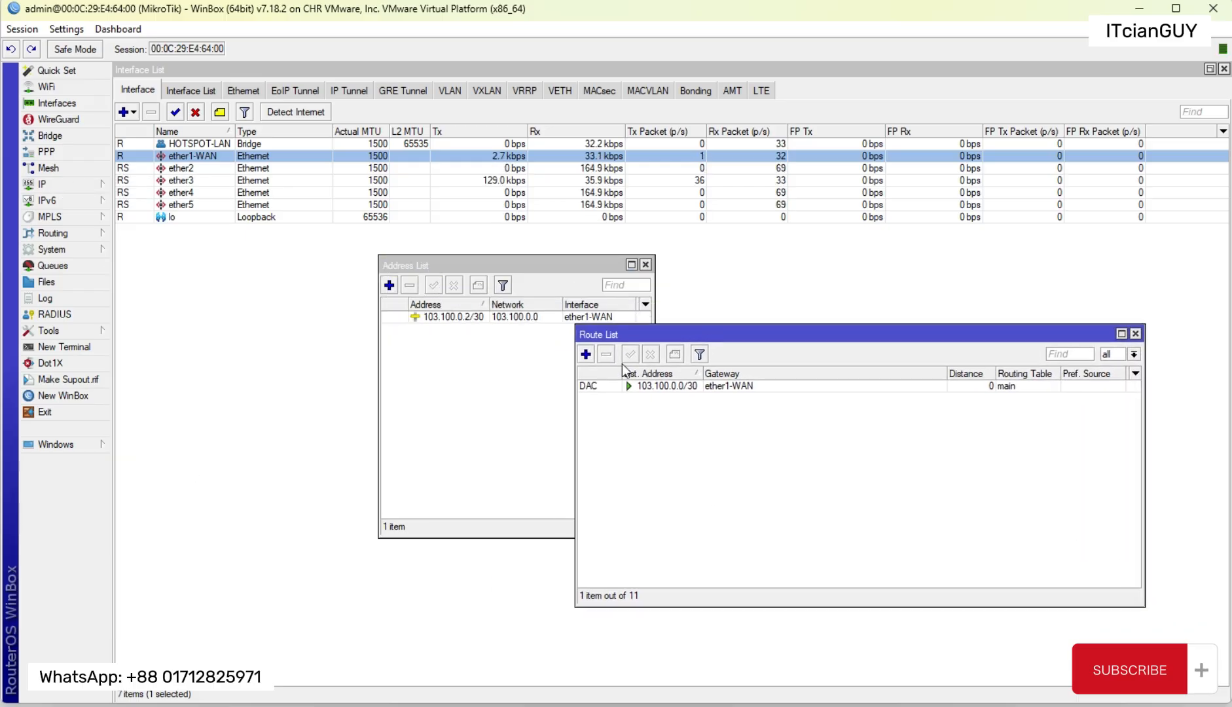
pyautogui.click(586, 354)
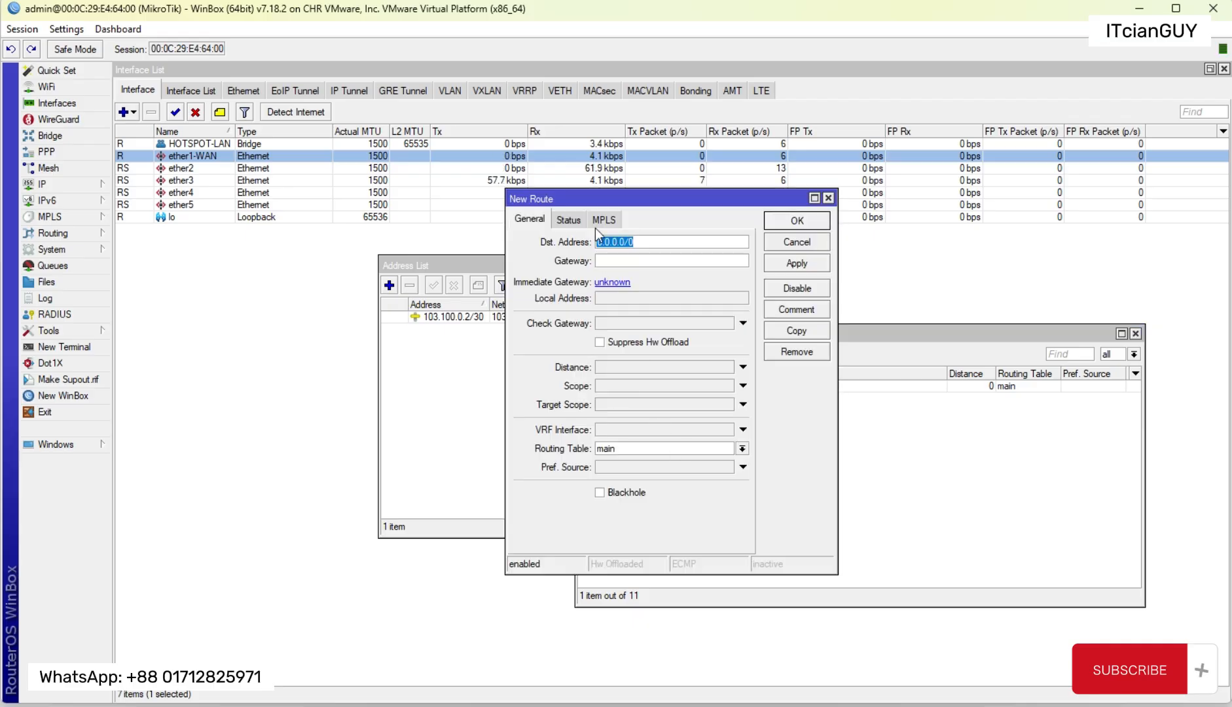
pyautogui.moveTo(606, 193); pyautogui.dragTo(231, 263)
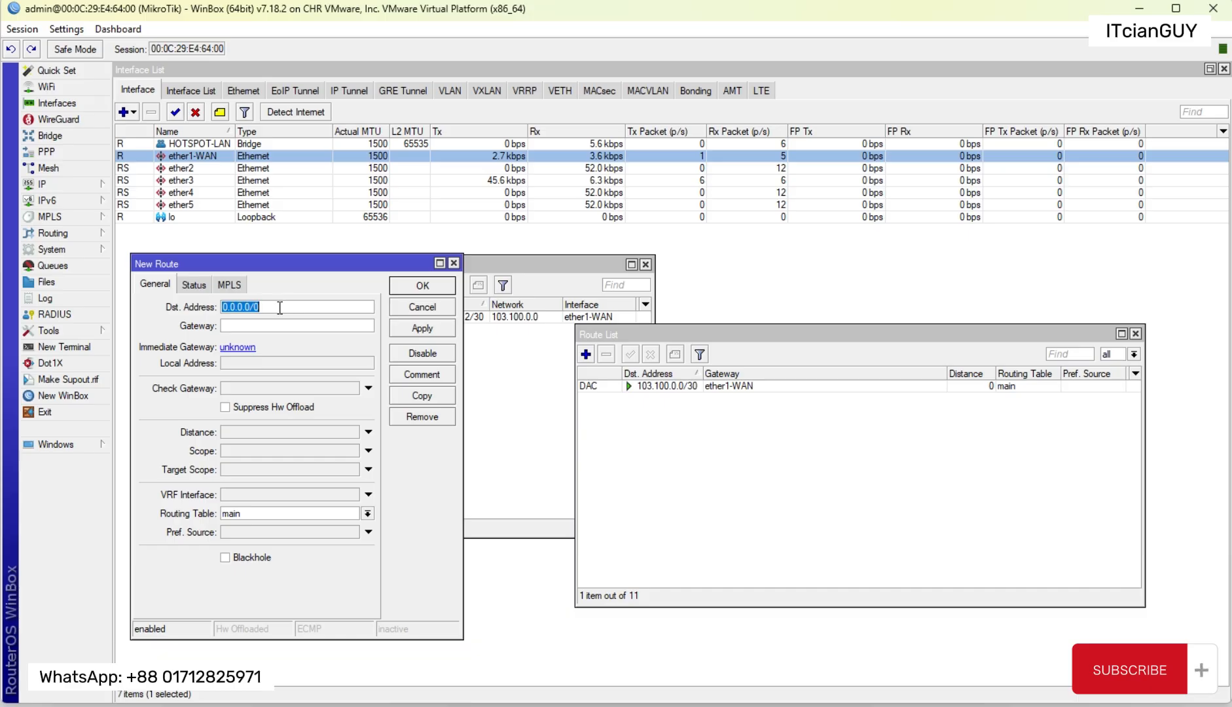
pyautogui.click(270, 327)
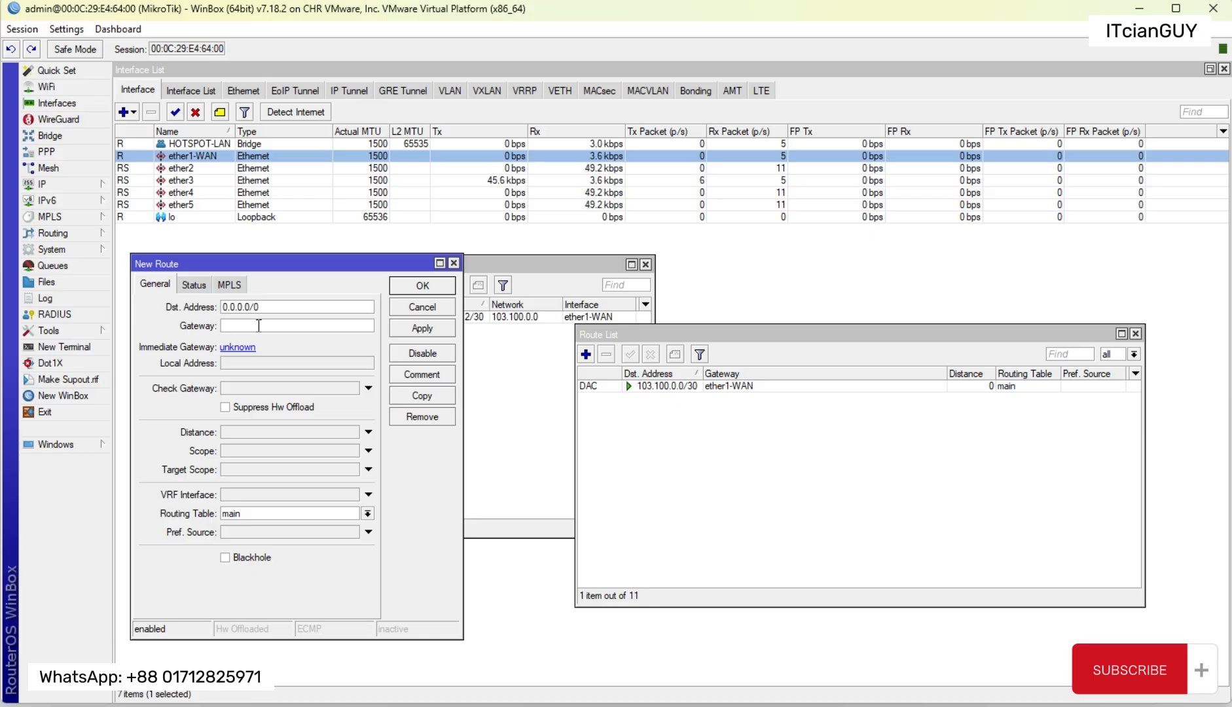
pyautogui.write('103.100.0.1')
pyautogui.click(421, 331)
pyautogui.click(436, 282)
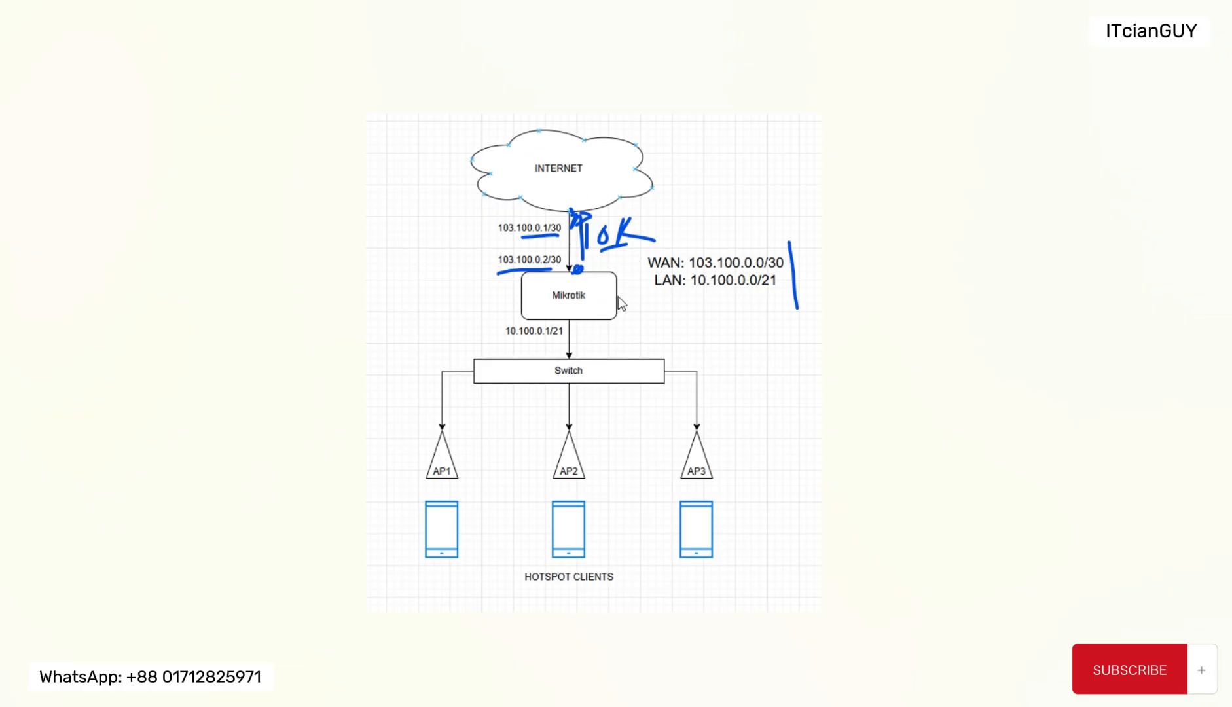
# Step: Draw a red path on the network diagram from Mikrotik through the Internet cloud and label it 8.8.8.8
pyautogui.click(500, 2)
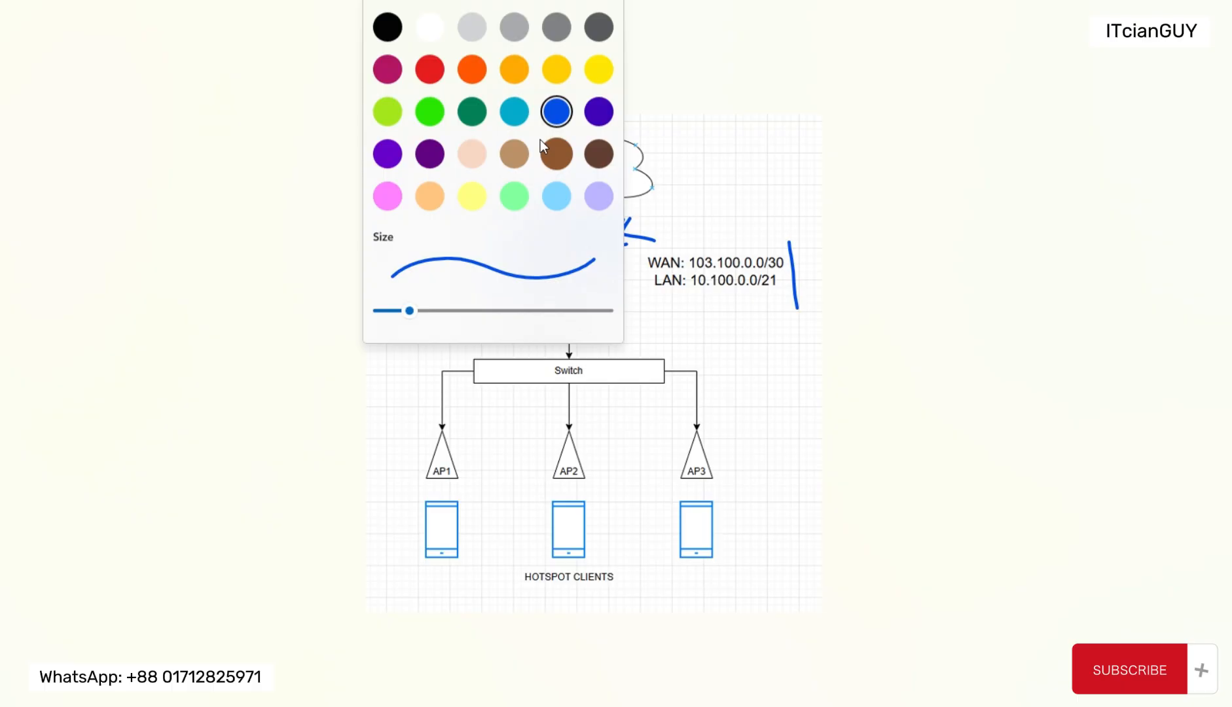
pyautogui.click(429, 72)
pyautogui.moveTo(587, 276)
pyautogui.mouseDown()
pyautogui.moveTo(563, 275)
pyautogui.moveTo(580, 141)
pyautogui.moveTo(440, 153)
pyautogui.mouseUp()
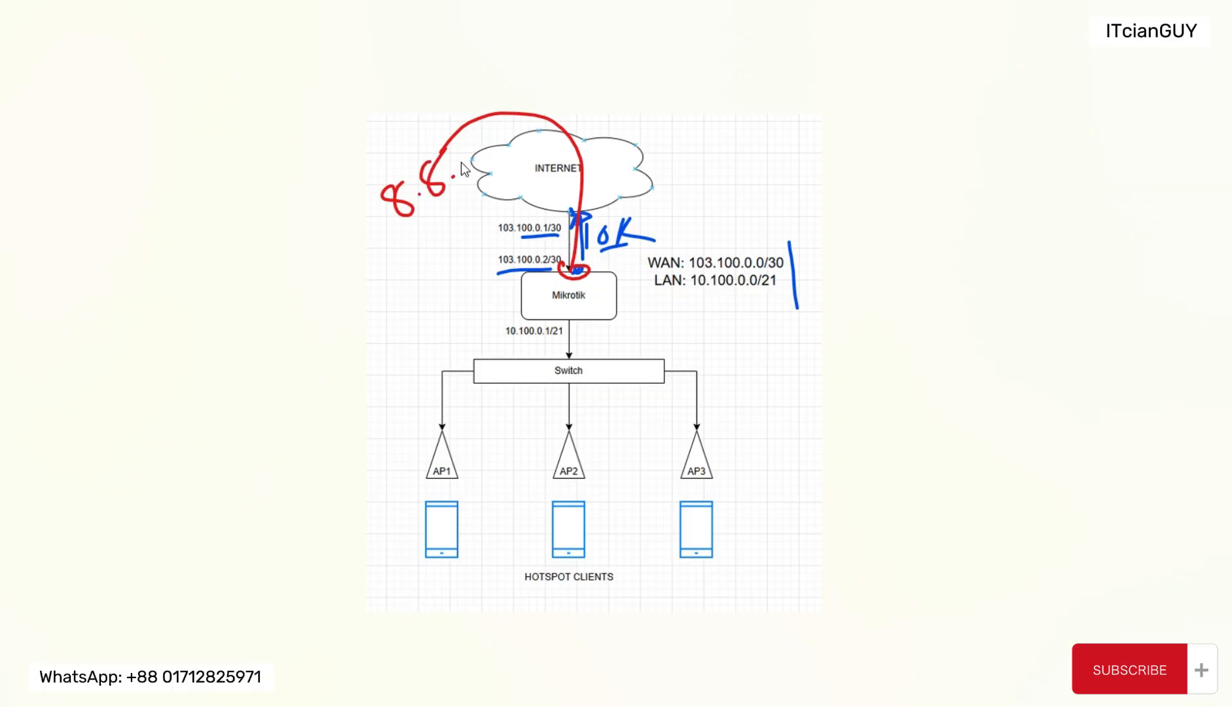
pyautogui.moveTo(463, 147)
pyautogui.mouseDown()
pyautogui.moveTo(474, 165)
pyautogui.moveTo(473, 154)
pyautogui.moveTo(504, 156)
pyautogui.mouseUp()
pyautogui.click(481, 157)
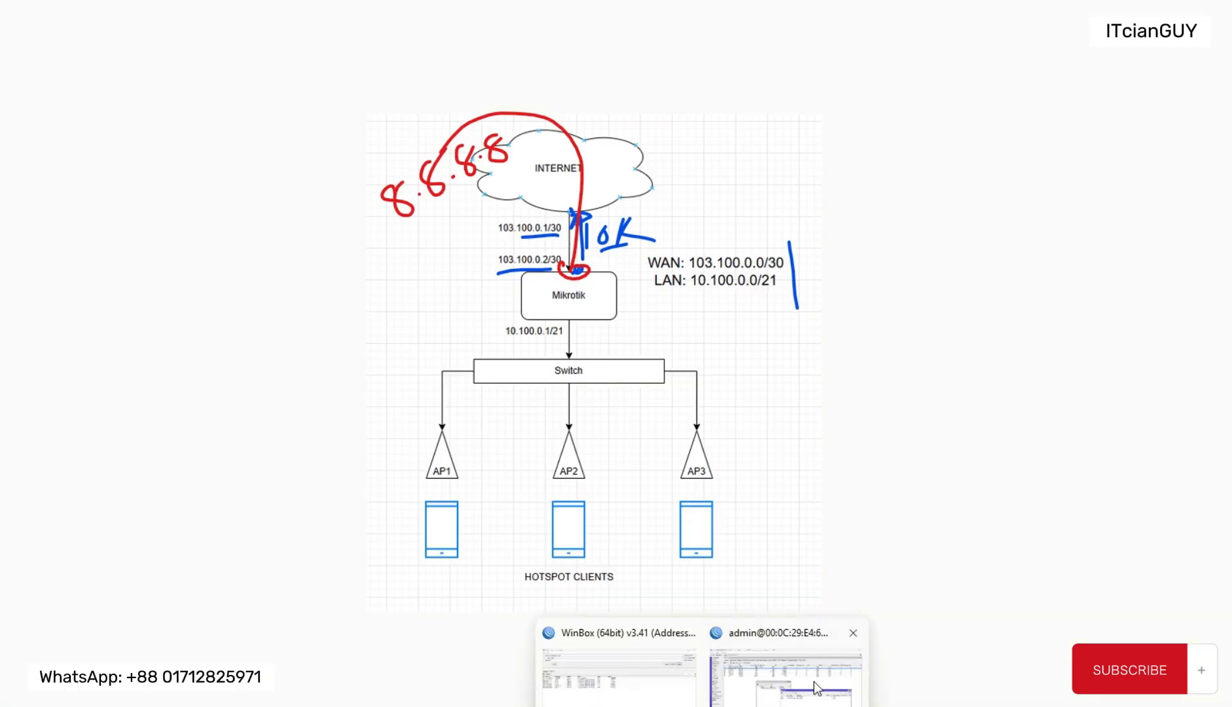
# Step: Switch back to the WinBox session, open a new router terminal and log in as admin
pyautogui.click(813, 681)
pyautogui.click(72, 347)
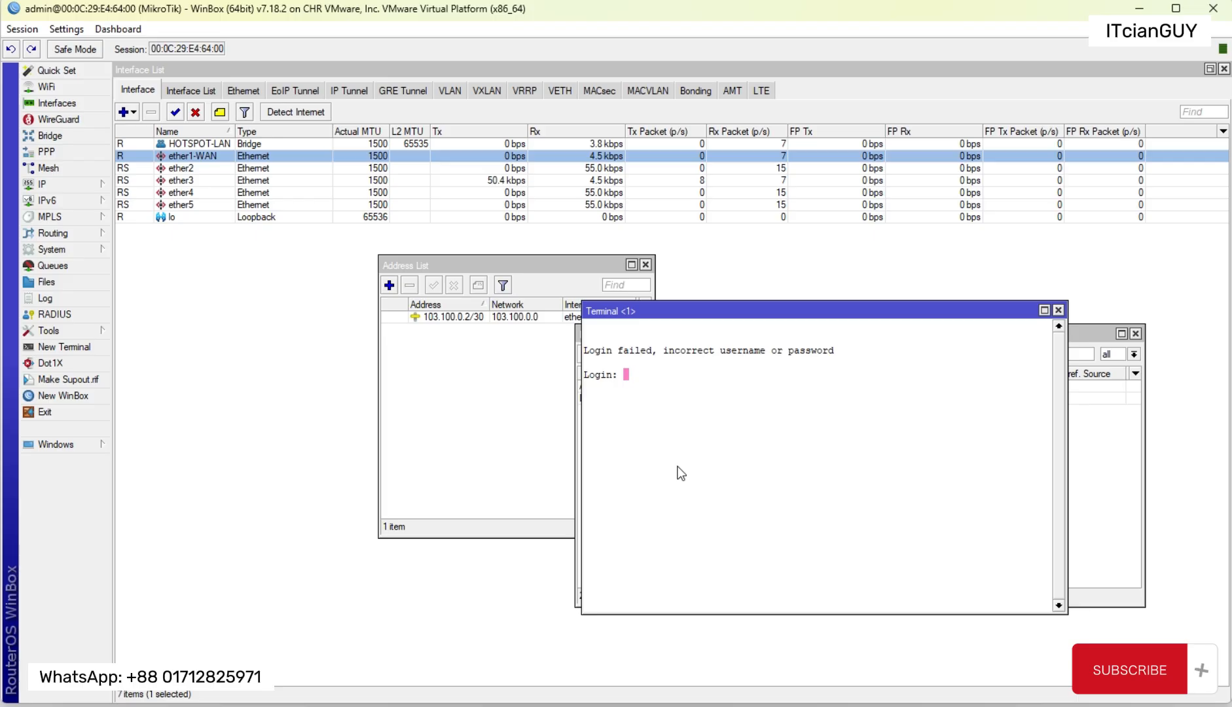
pyautogui.write('admin')
pyautogui.press('Return')
# Step: Ping 8.8.8.8 from the router terminal to test Internet access
pyautogui.press('Return')
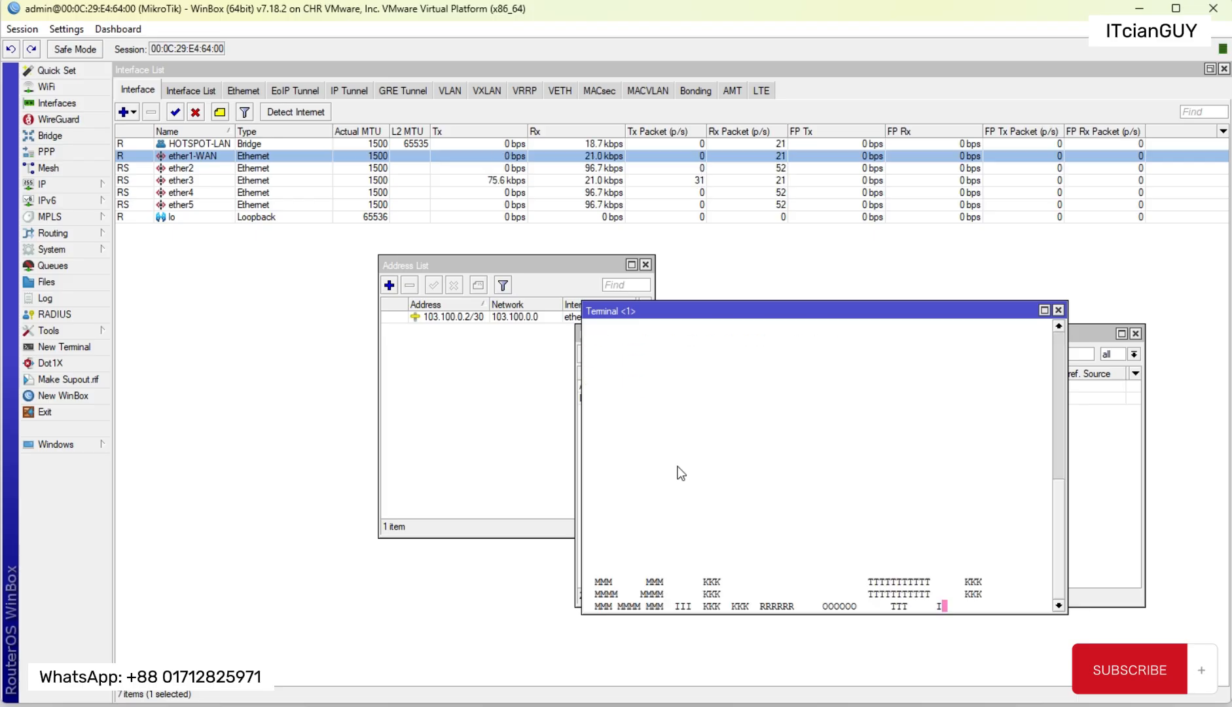
pyautogui.press('Return')
pyautogui.press('Return')
pyautogui.press('Return')
pyautogui.press('Return')
pyautogui.write('ping')
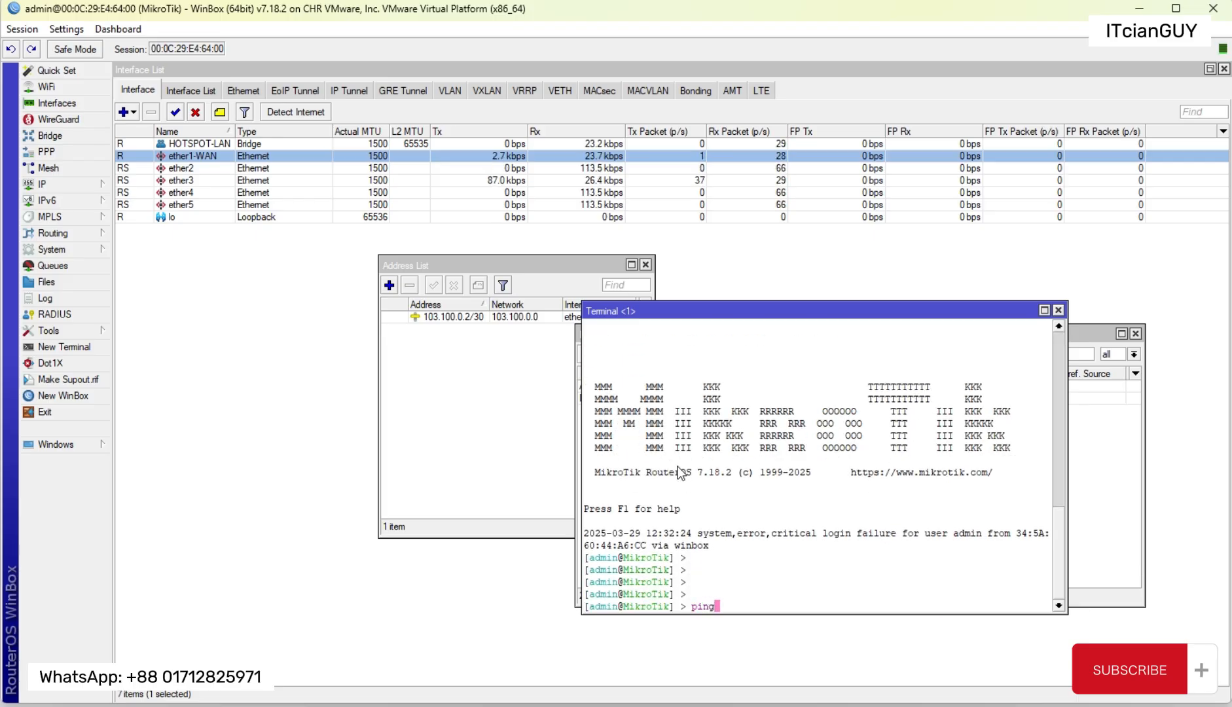
pyautogui.write(' 8.8.8.8')
pyautogui.press('Return')
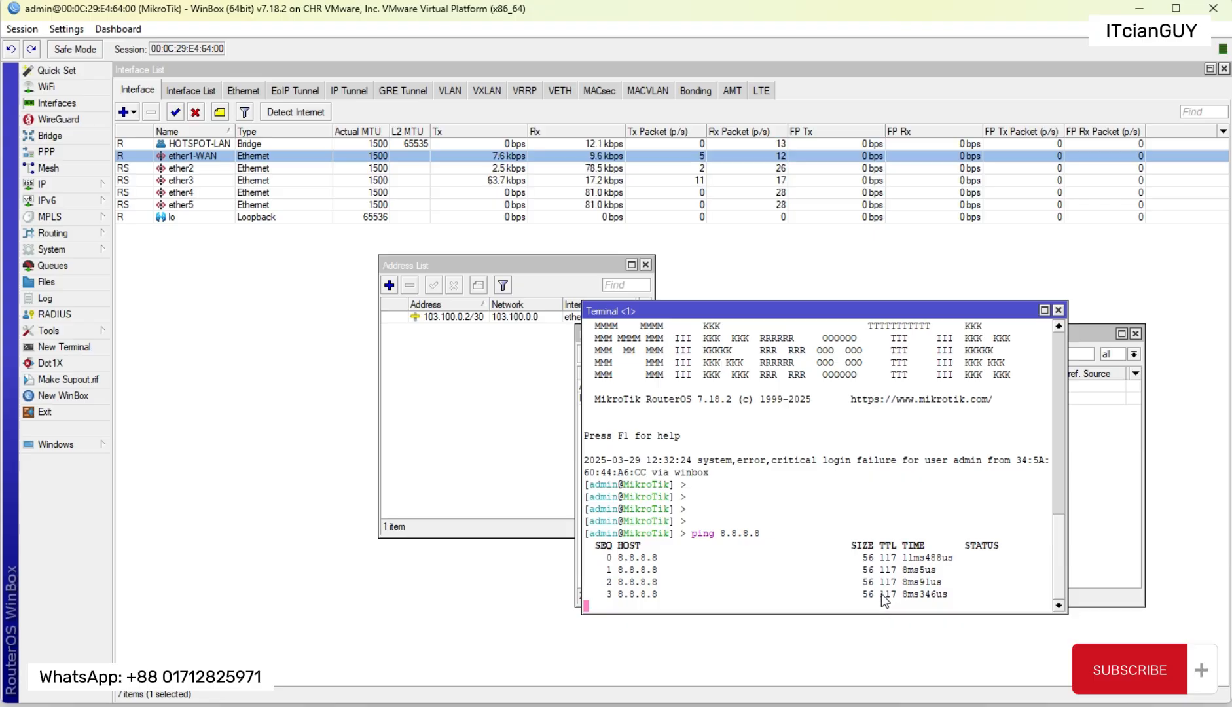
# Step: Arrange the route list beside the terminal, disable the 0.0.0.0/0 route while the 8.8.8.8 ping runs, and re-enable it
pyautogui.moveTo(823, 311); pyautogui.dragTo(389, 138)
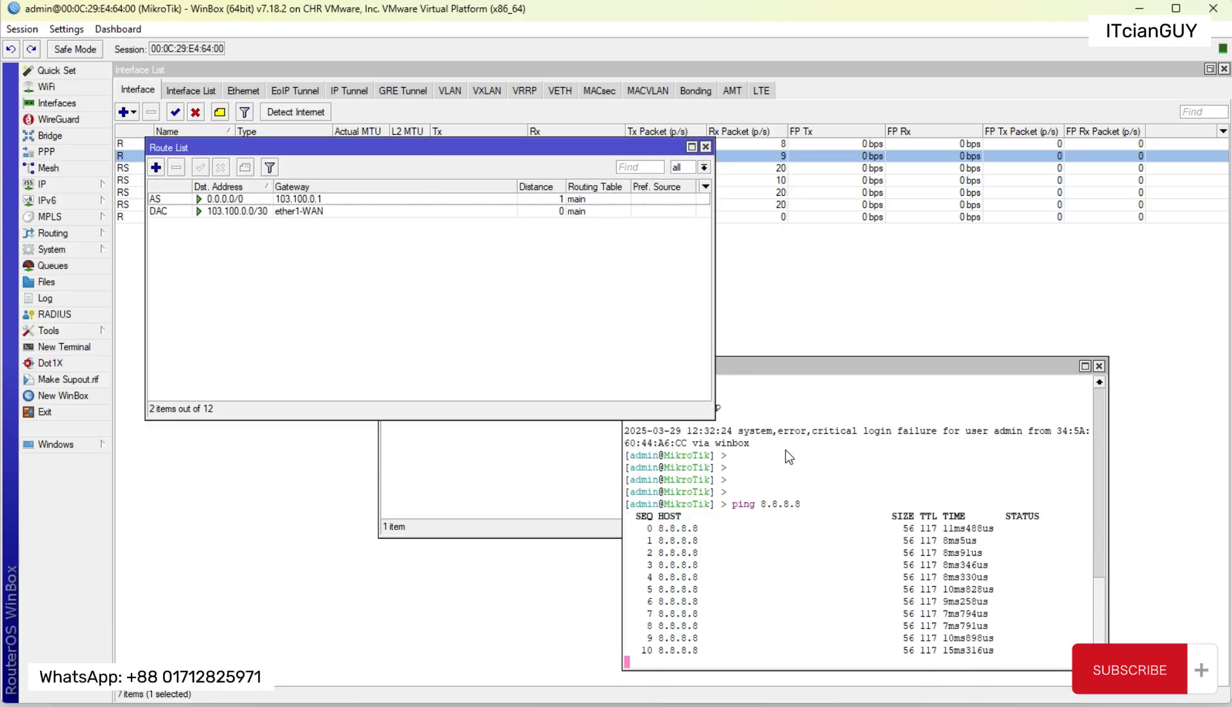
pyautogui.moveTo(828, 371); pyautogui.dragTo(840, 296)
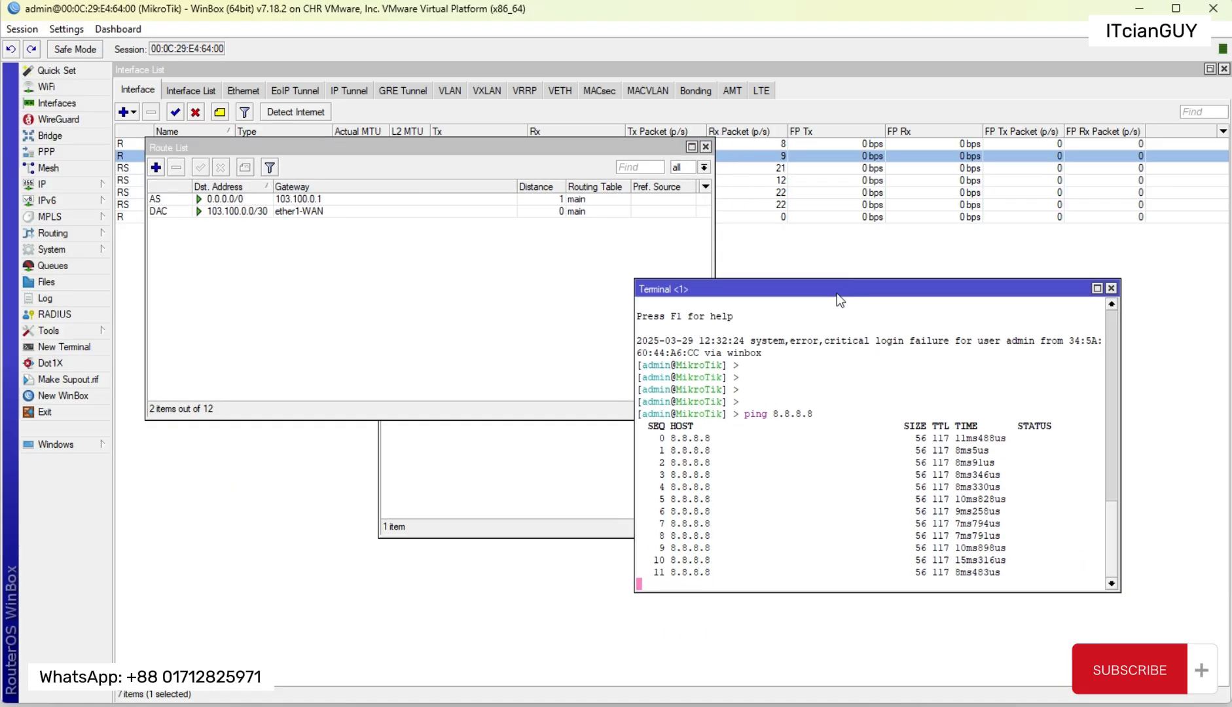
pyautogui.click(235, 203)
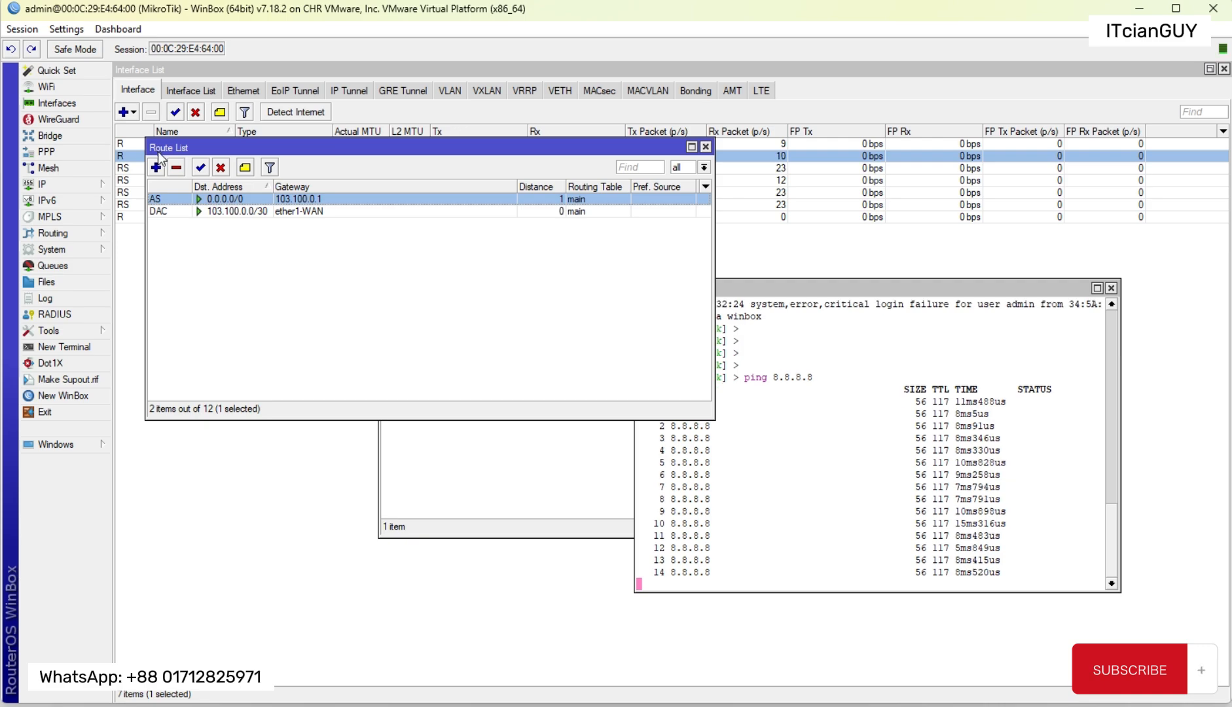
pyautogui.click(220, 167)
pyautogui.click(878, 503)
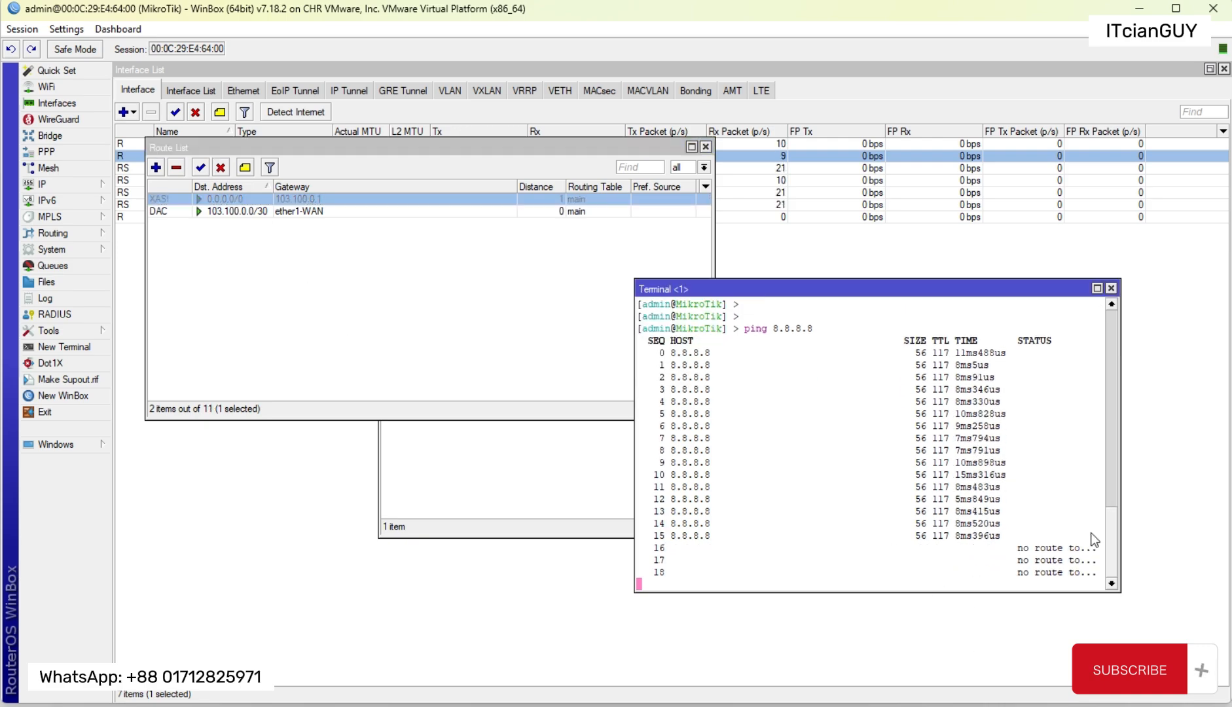
pyautogui.moveTo(1121, 497); pyautogui.dragTo(1182, 491)
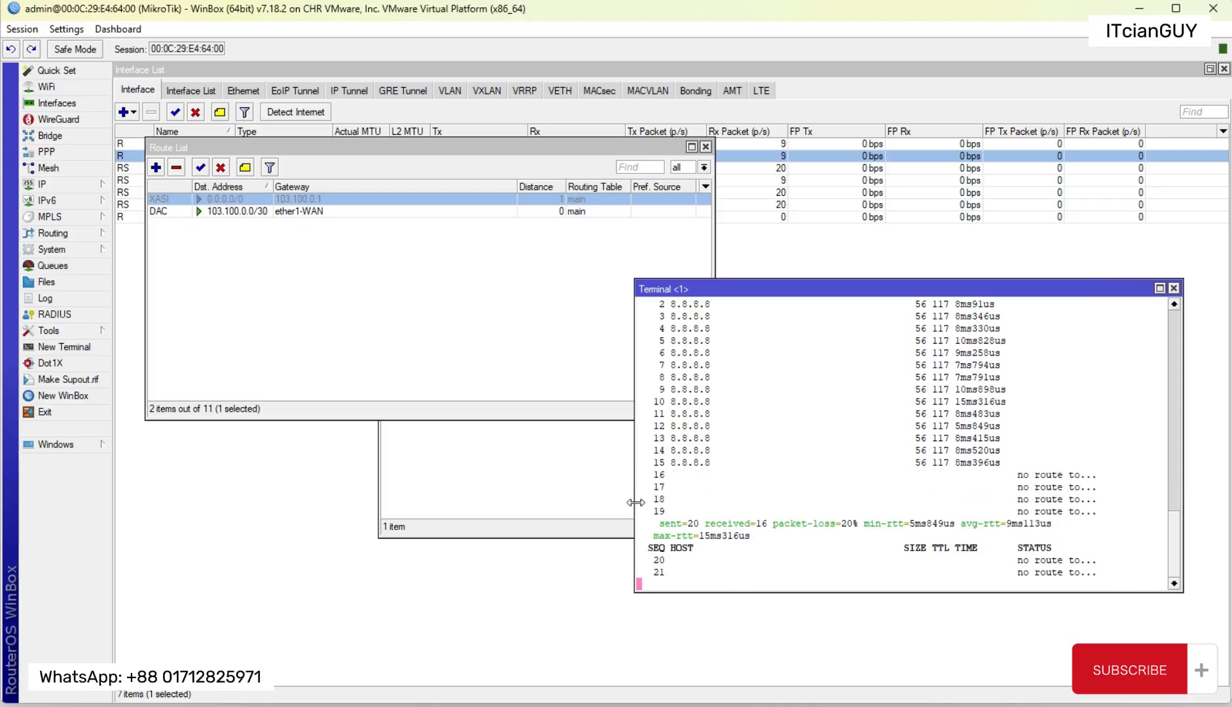
pyautogui.moveTo(634, 510); pyautogui.dragTo(553, 510)
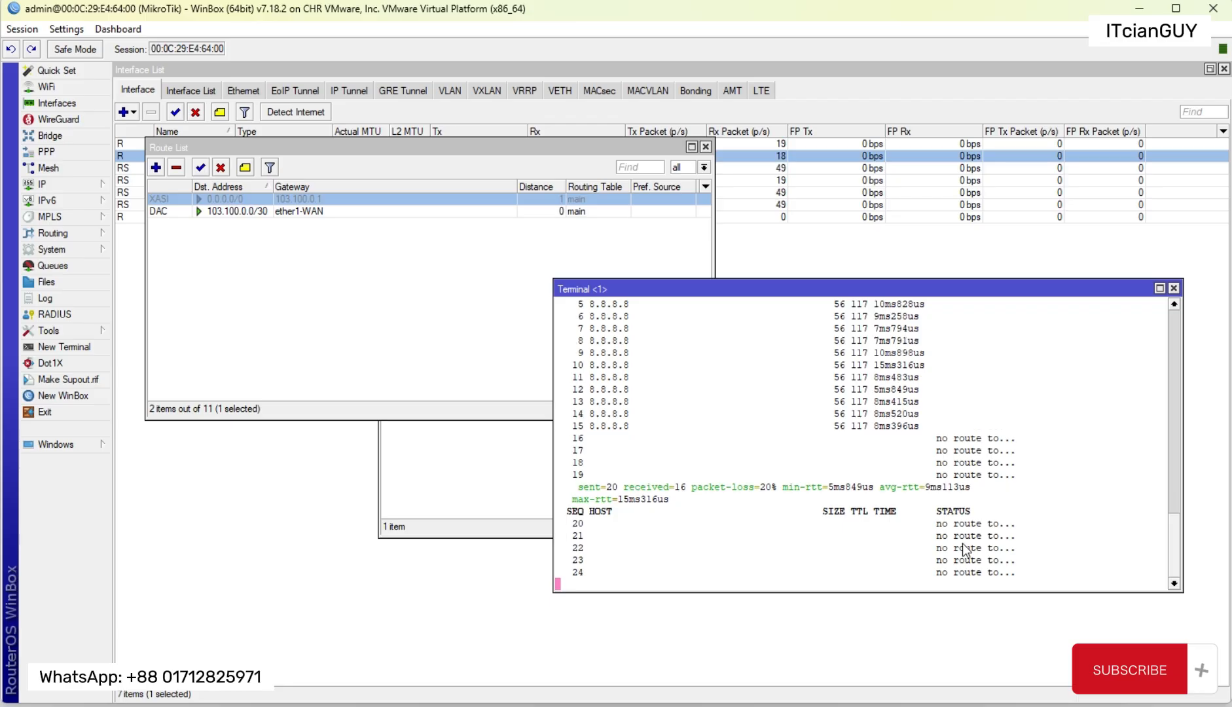
pyautogui.click(200, 167)
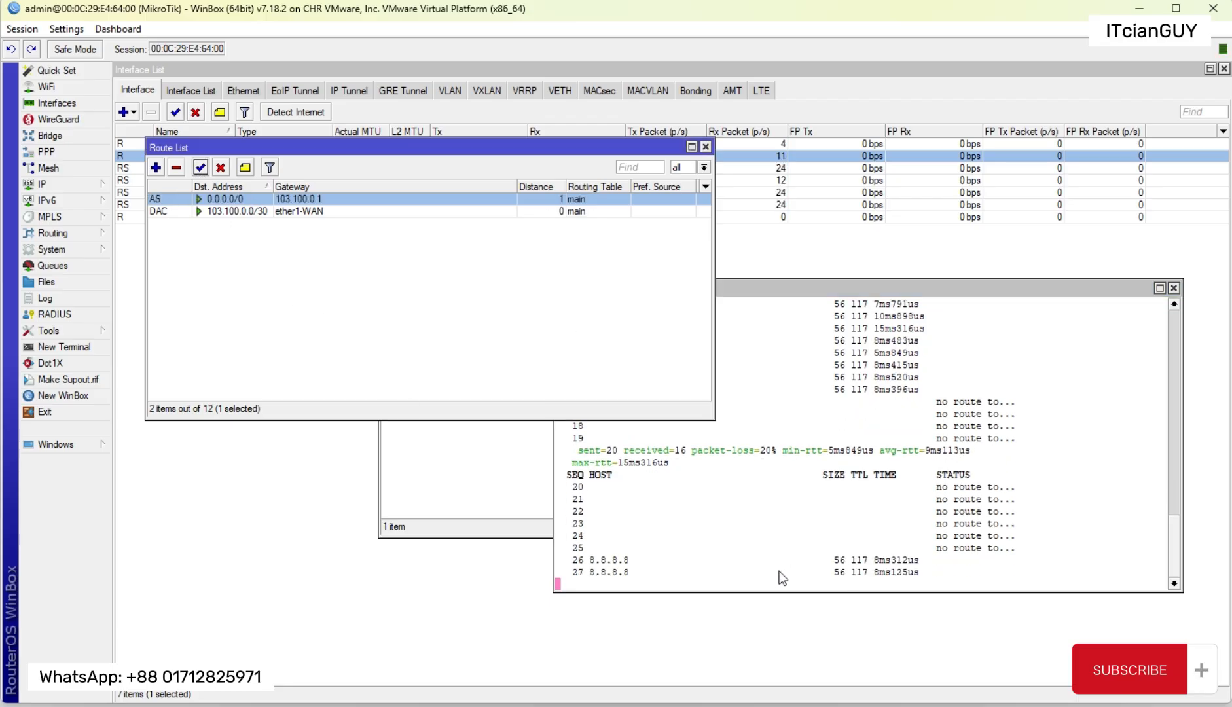
# Step: Stop the running 8.8.8.8 ping and ping yahoo.com from the router terminal to test name resolution
pyautogui.click(745, 293)
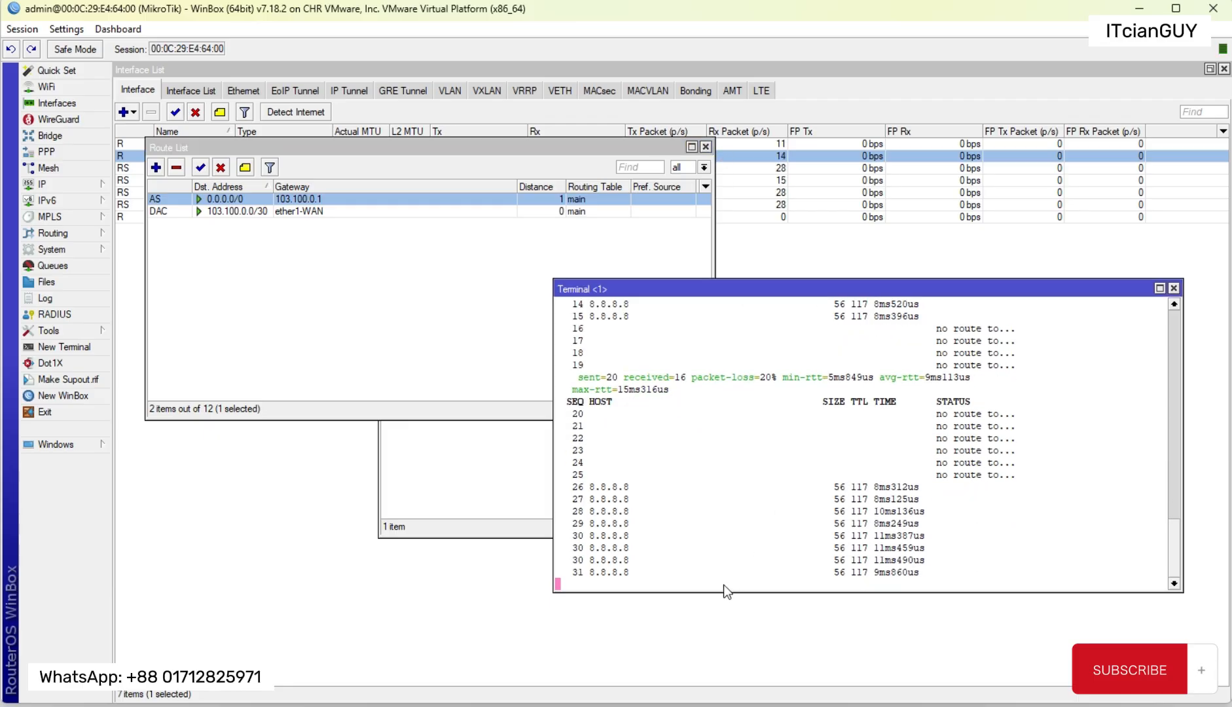
pyautogui.hotkey('ctrl', 'c')
pyautogui.press('Return')
pyautogui.press('Return')
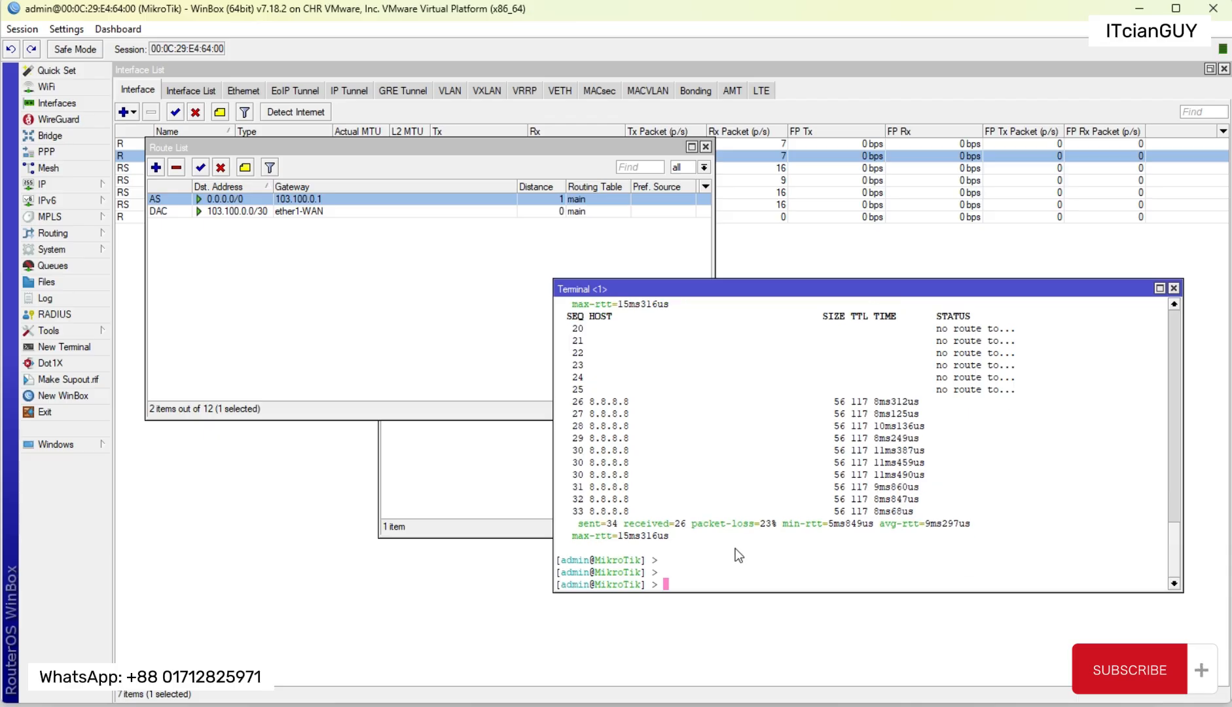
pyautogui.write('ping yahoo')
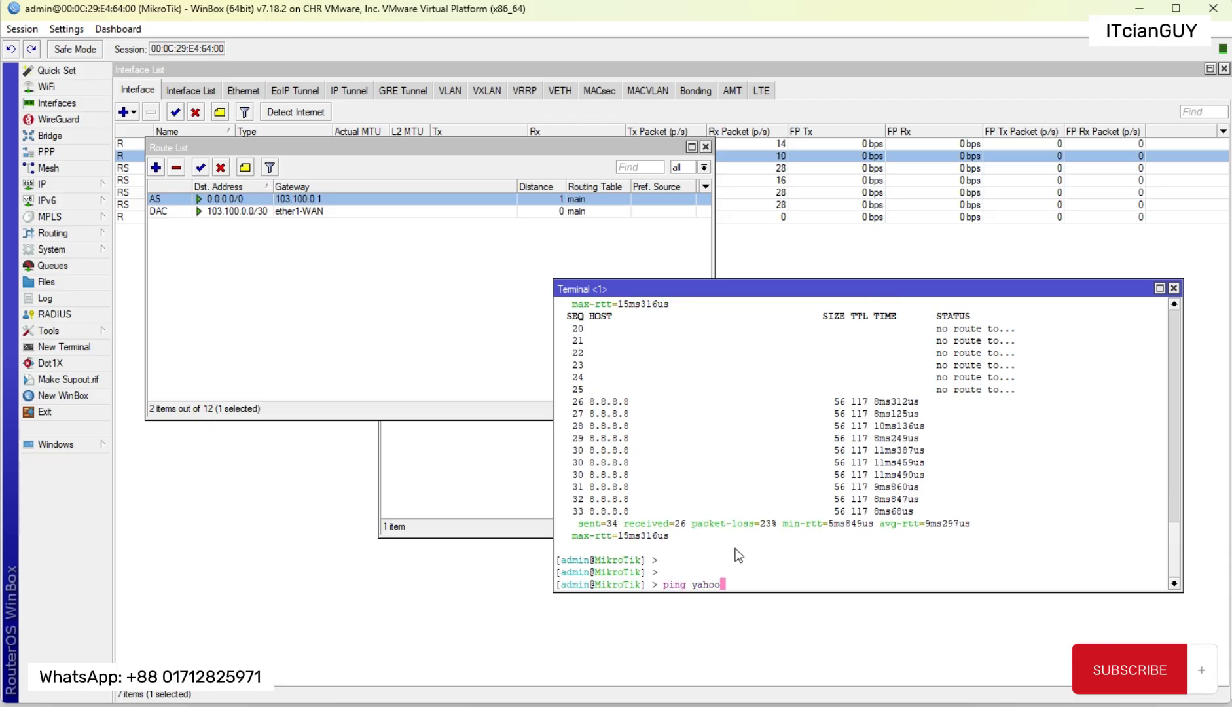
pyautogui.write('.com')
pyautogui.press('Return')
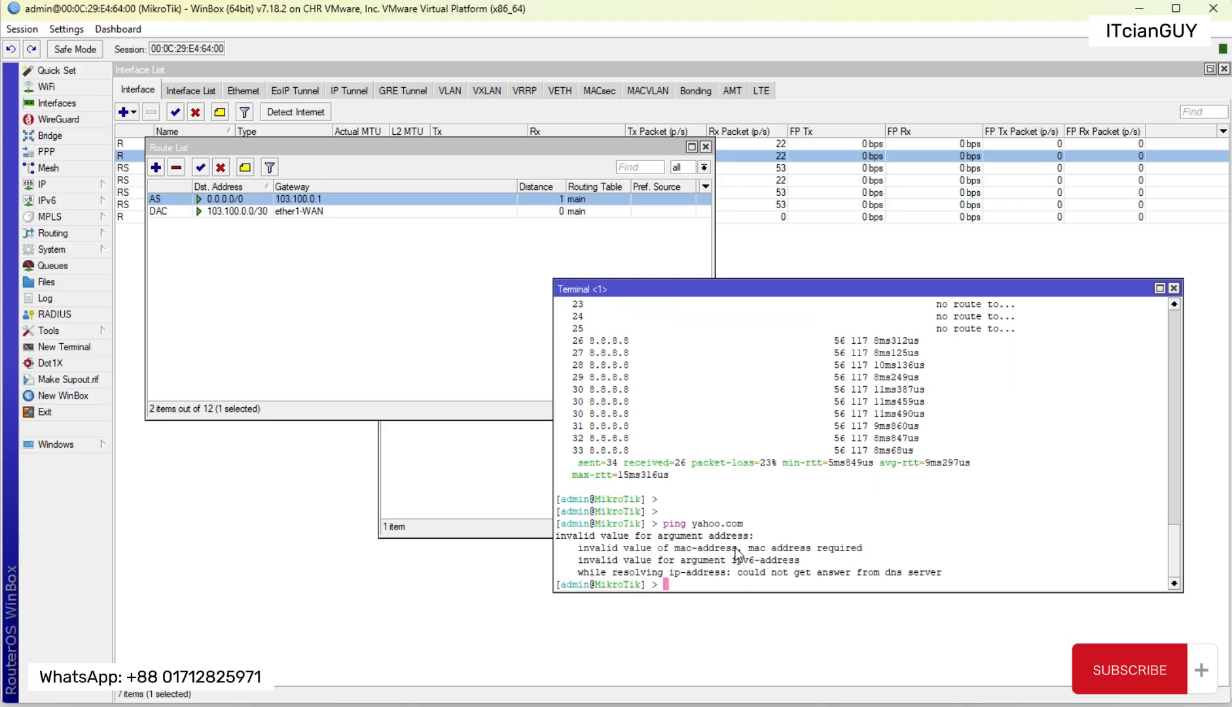
pyautogui.moveTo(664, 524); pyautogui.dragTo(744, 524)
pyautogui.moveTo(692, 523); pyautogui.dragTo(743, 524)
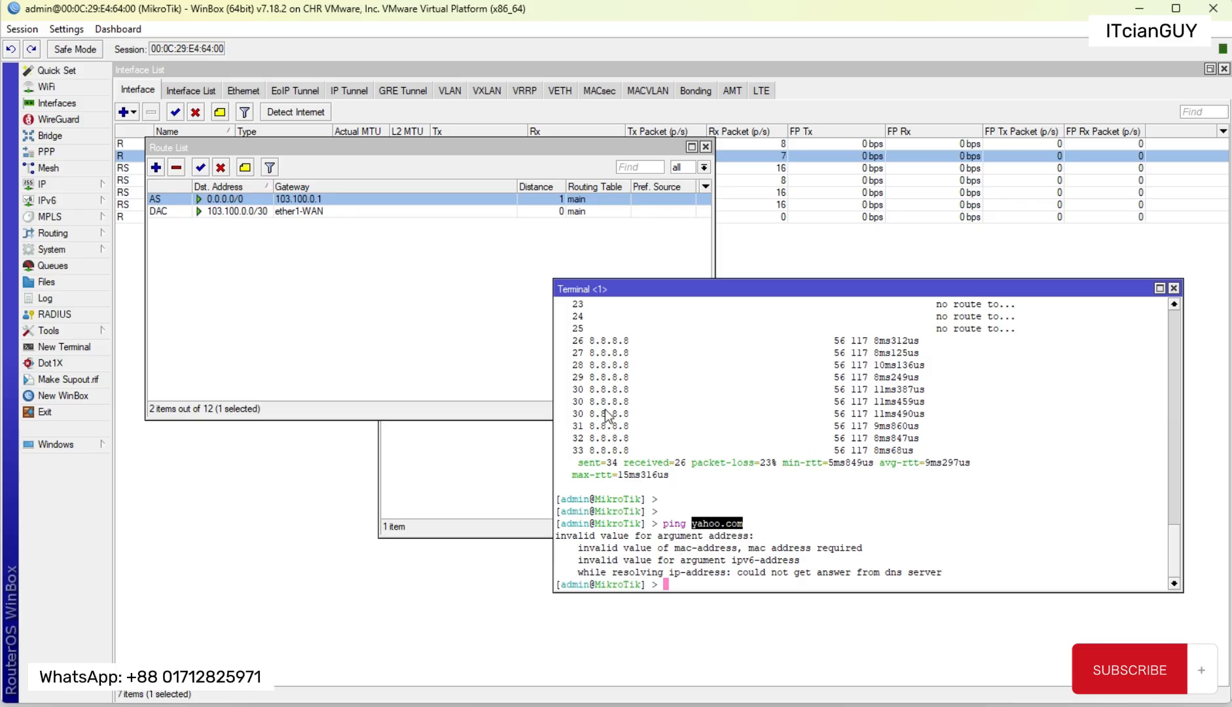
pyautogui.moveTo(590, 389); pyautogui.dragTo(630, 390)
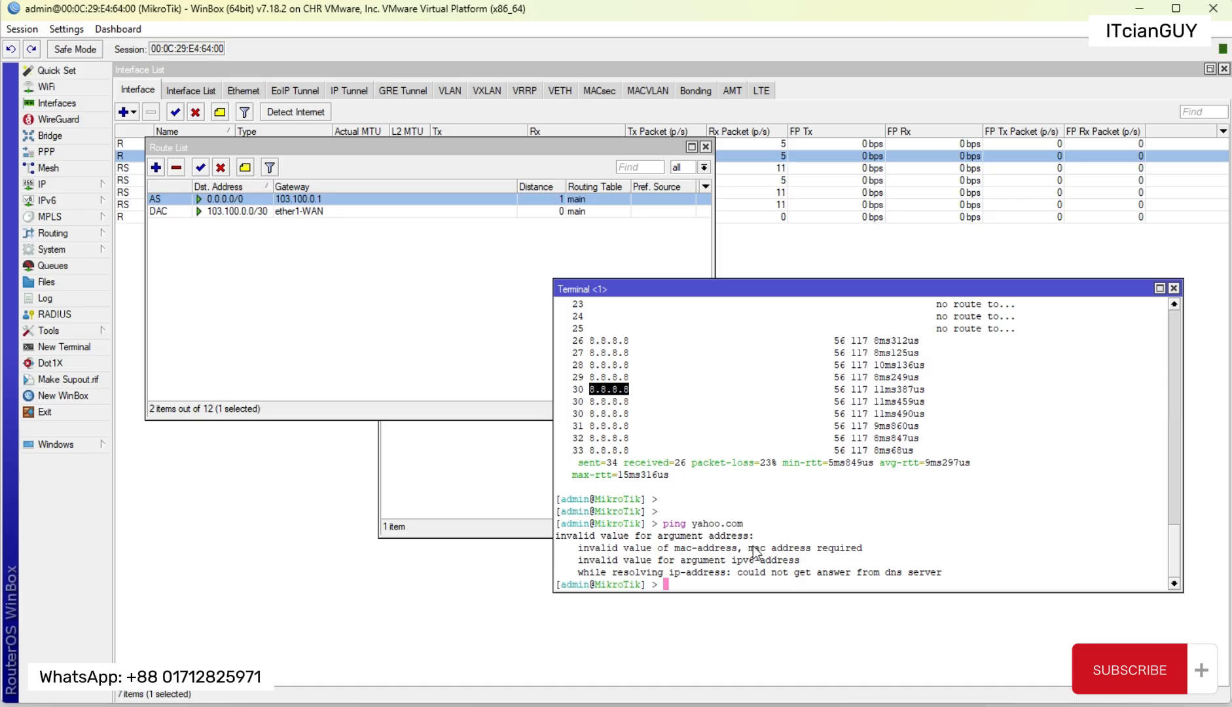
pyautogui.moveTo(693, 524); pyautogui.dragTo(746, 528)
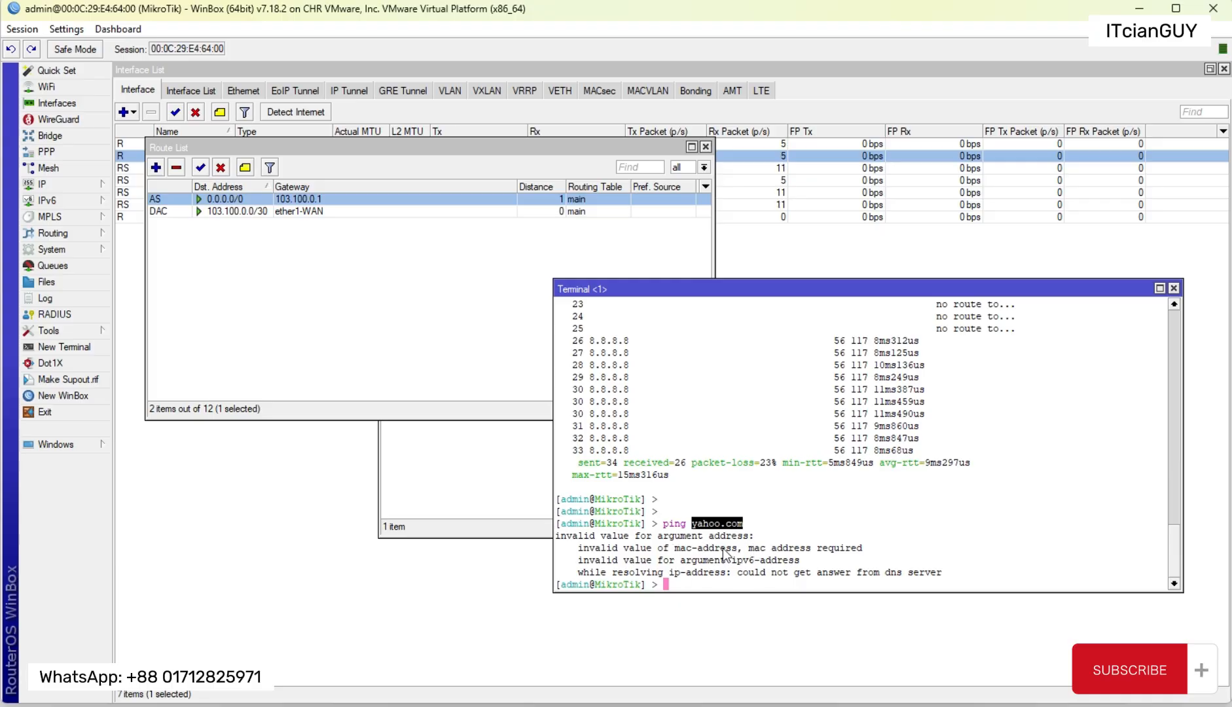
# Step: Set the router's DNS servers to 8.8.8.8 and 1.1.1.1
pyautogui.click(49, 186)
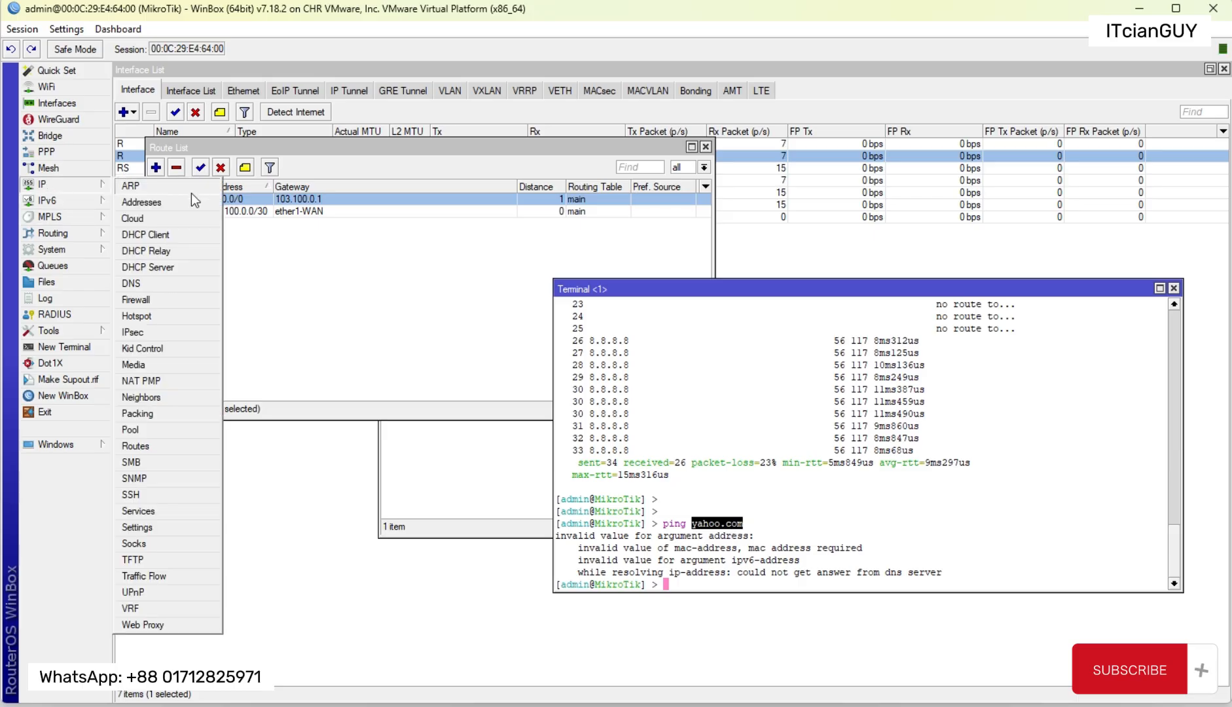
pyautogui.click(151, 283)
pyautogui.click(652, 246)
pyautogui.write('8')
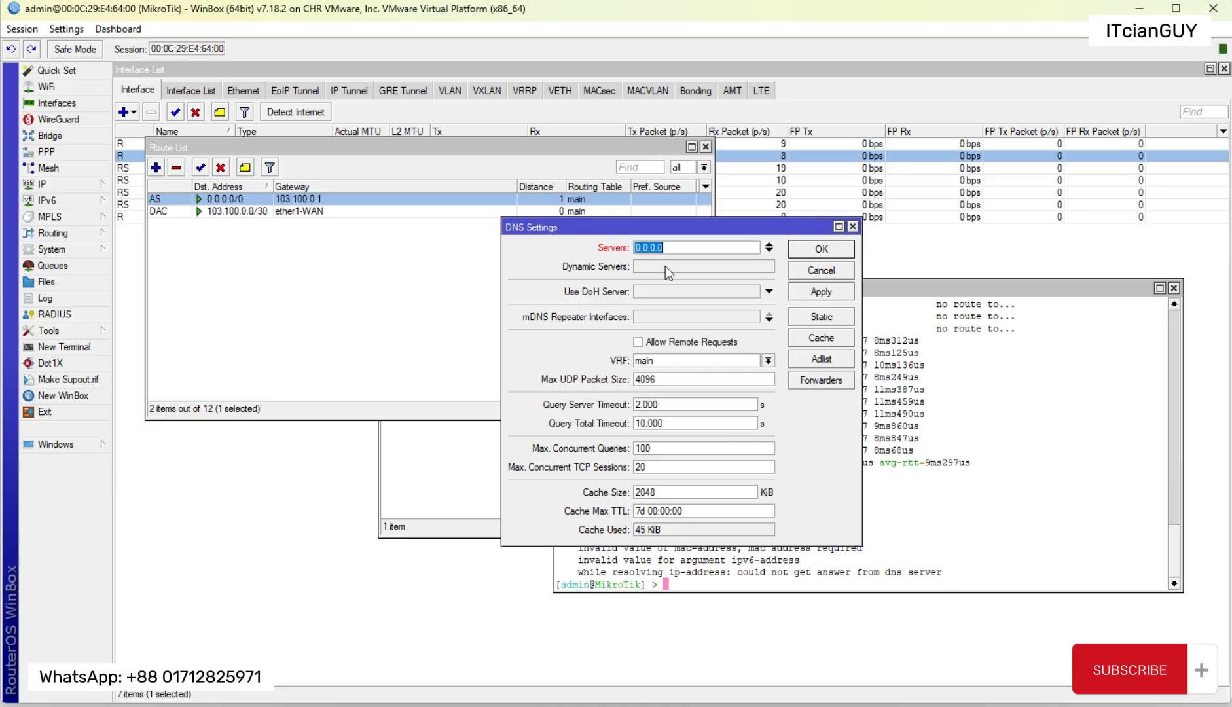
pyautogui.write('.8.8.8')
pyautogui.click(769, 252)
pyautogui.write('1.1.1.1')
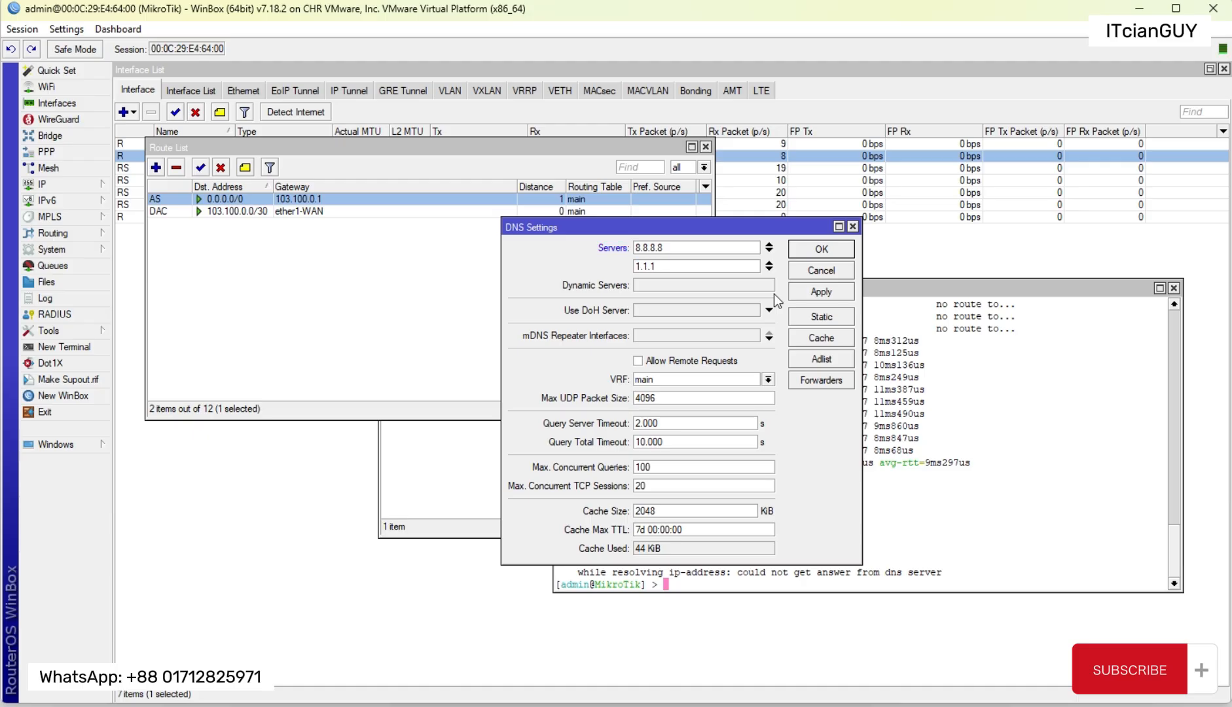
pyautogui.click(821, 252)
# Step: Repeat the yahoo.com ping from the router terminal to test DNS resolution, and stop it
pyautogui.click(826, 502)
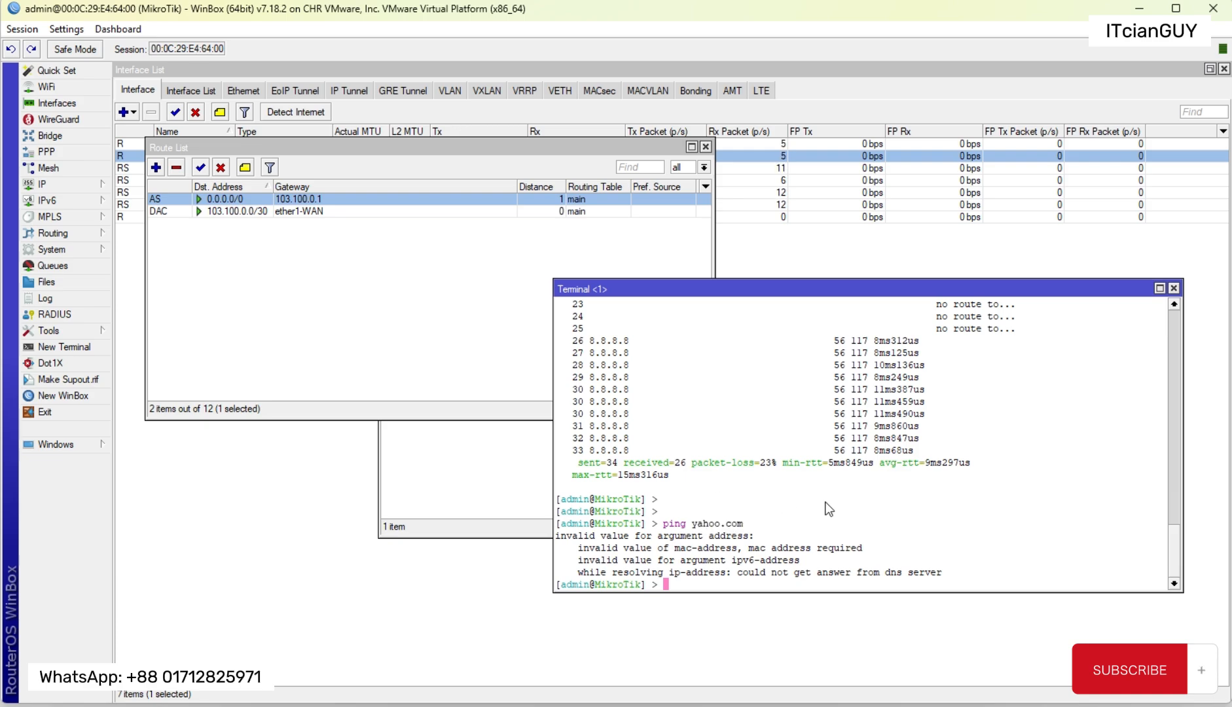
pyautogui.press('Up')
pyautogui.press('Return')
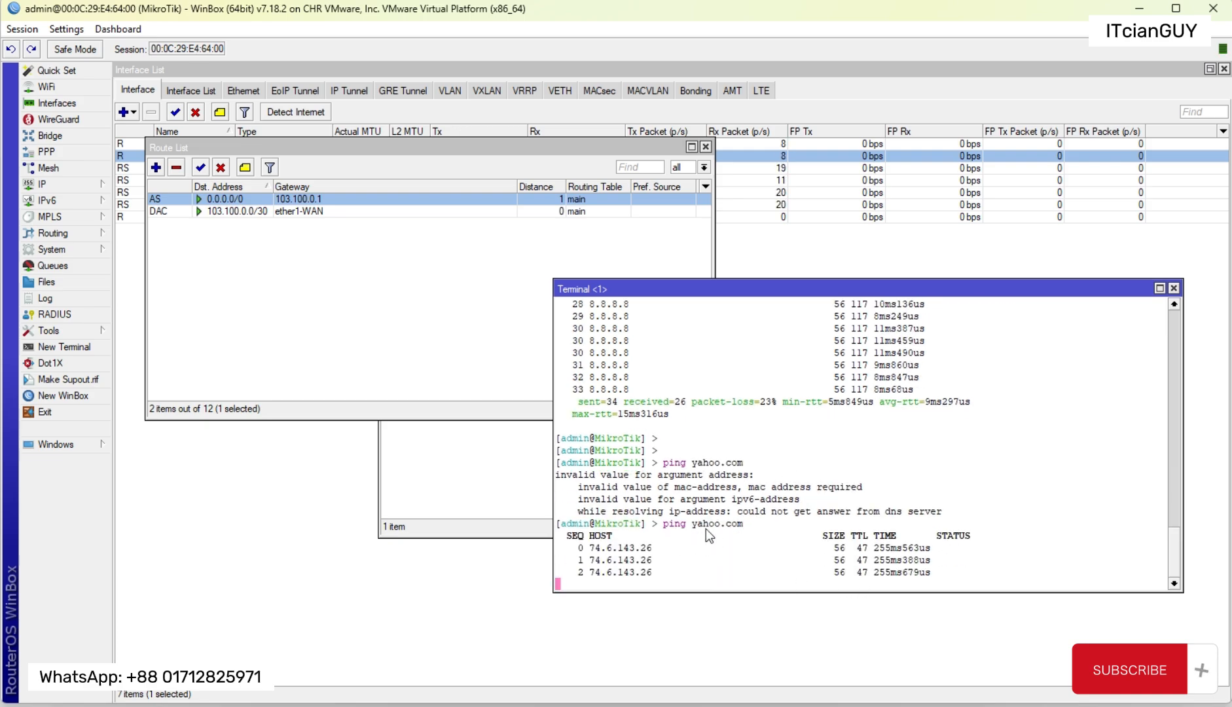
pyautogui.hotkey('ctrl', 'c')
pyautogui.moveTo(690, 489); pyautogui.dragTo(759, 487)
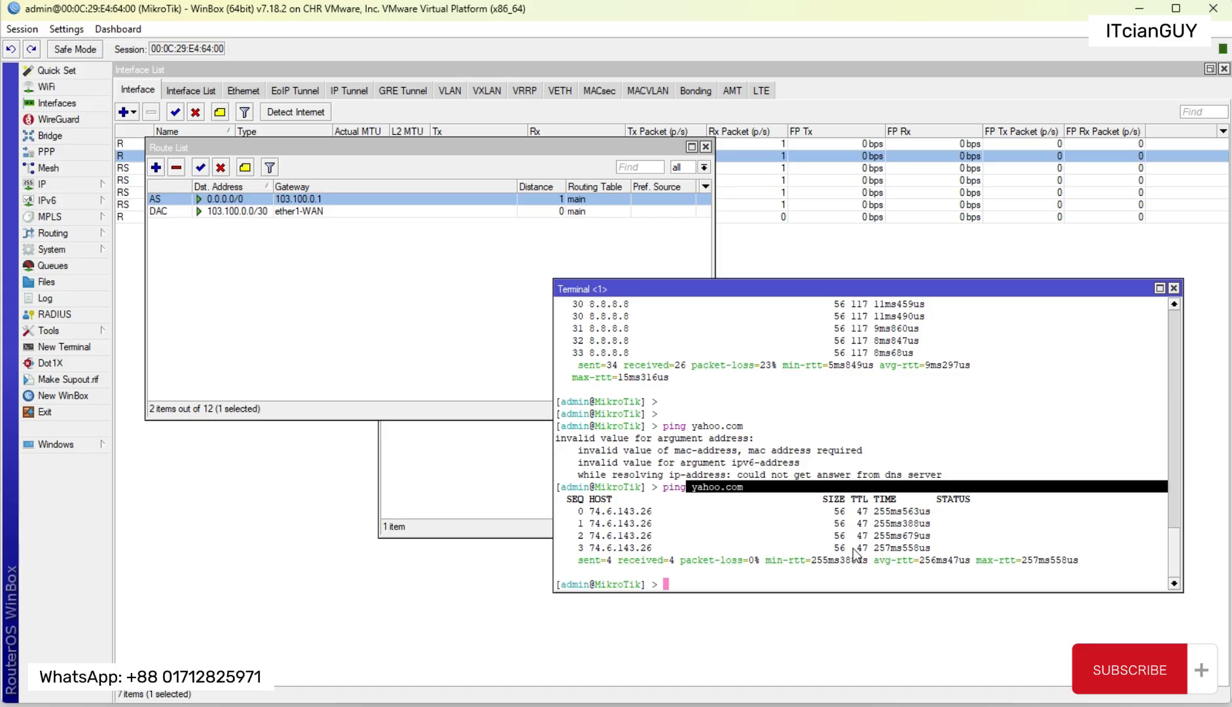
# Step: Close the terminal, the address list and the route list
pyautogui.click(1174, 288)
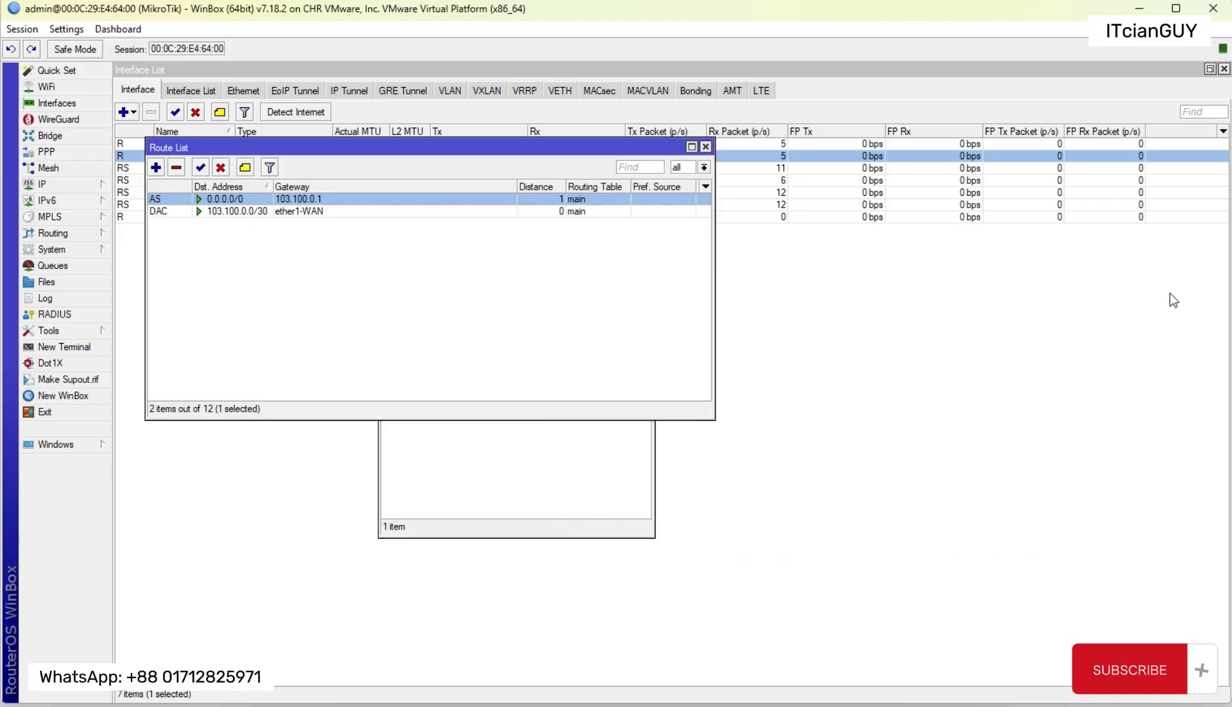
pyautogui.click(498, 440)
pyautogui.click(646, 264)
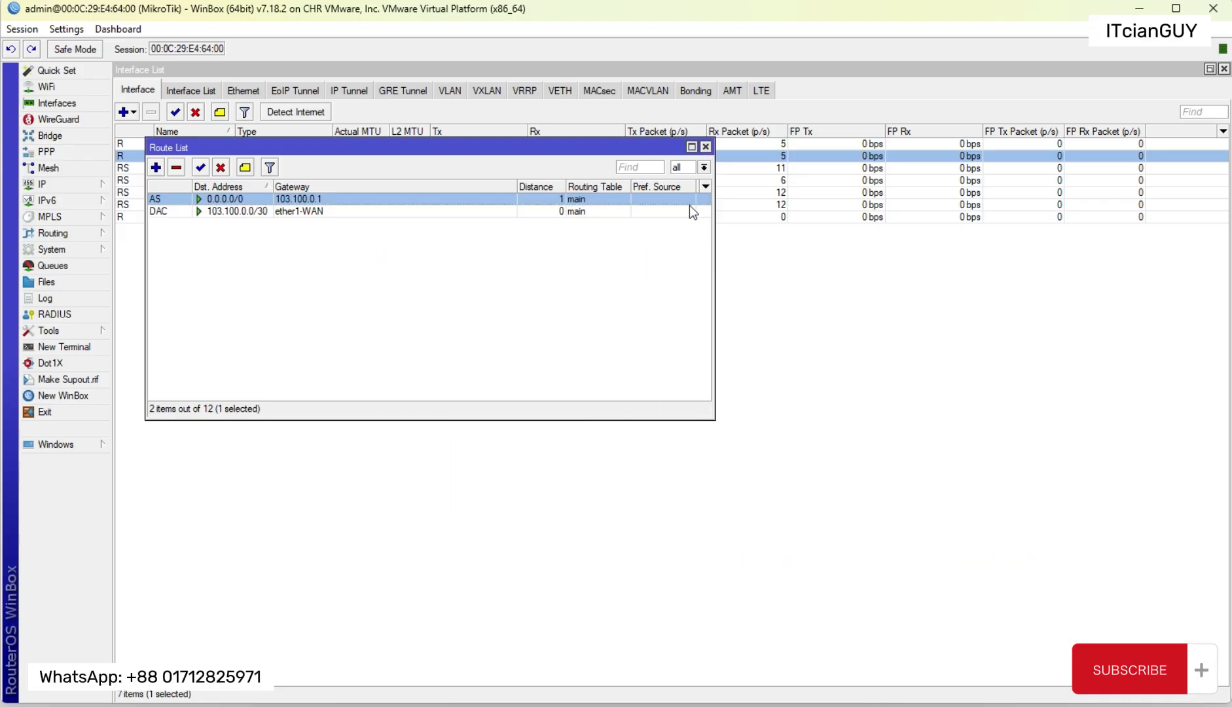
pyautogui.click(706, 147)
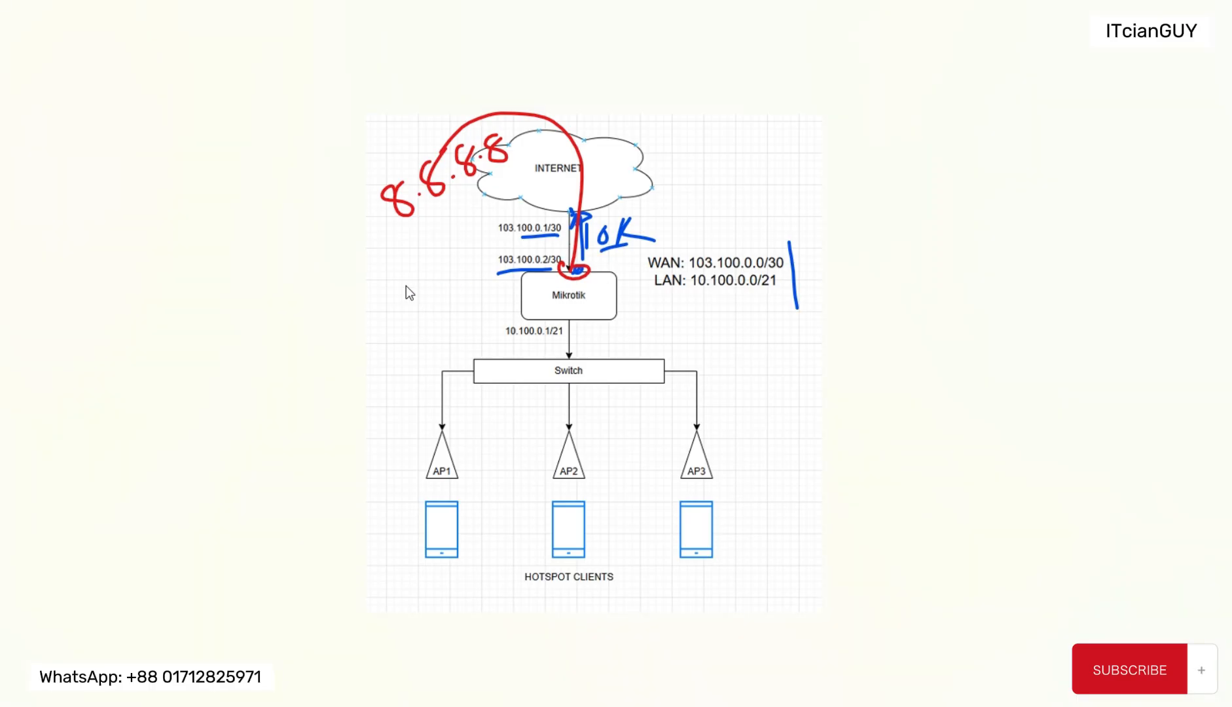
# Step: On the network diagram, draw a red line across Mikrotik, mark and label its LAN port, and underline the LAN network 10.100.0.0/21
pyautogui.moveTo(388, 300); pyautogui.dragTo(804, 303)
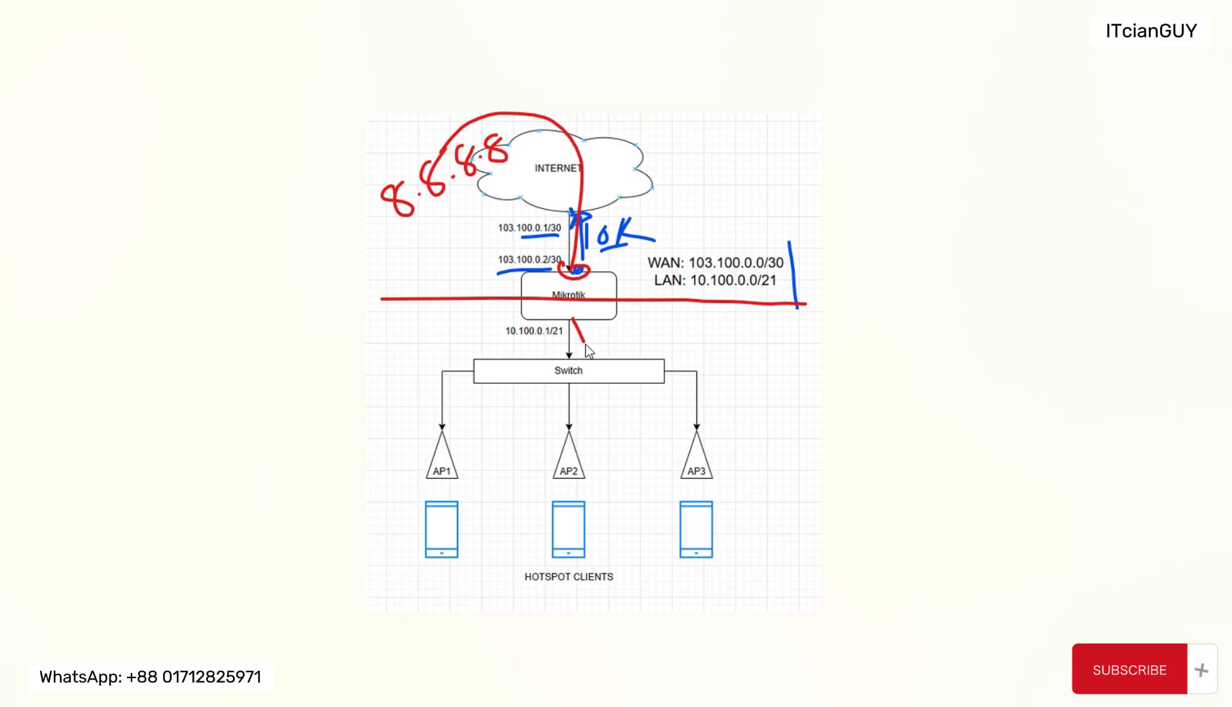
pyautogui.moveTo(575, 306); pyautogui.dragTo(584, 335)
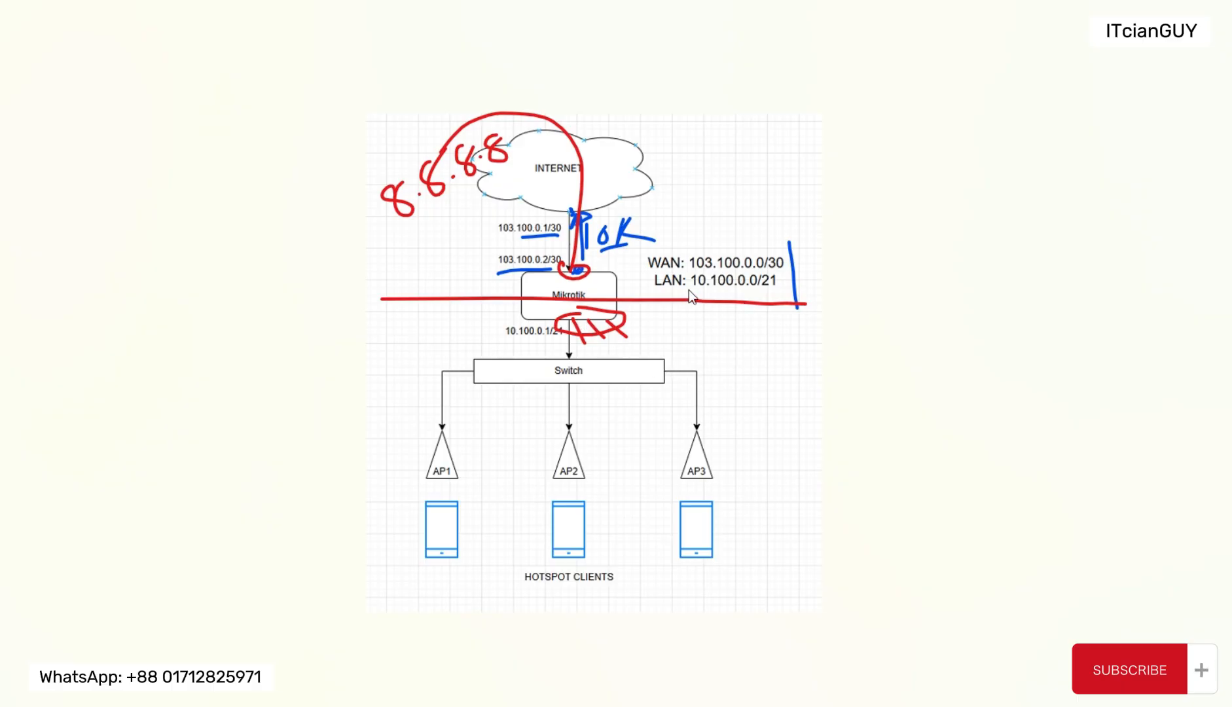
pyautogui.moveTo(690, 284); pyautogui.dragTo(770, 293)
pyautogui.moveTo(632, 316)
pyautogui.mouseDown()
pyautogui.moveTo(676, 334)
pyautogui.moveTo(699, 326)
pyautogui.mouseUp()
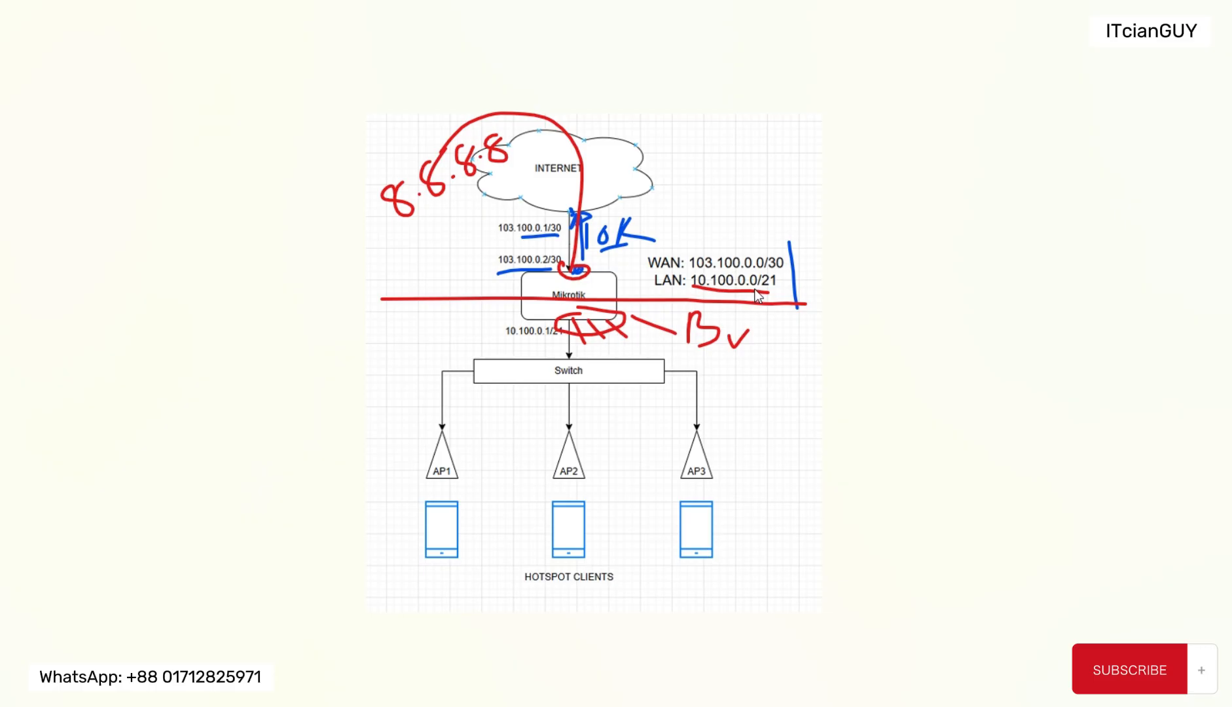
# Step: Switch back to the WinBox router session and open the list of IP addresses
pyautogui.moveTo(702, 706)
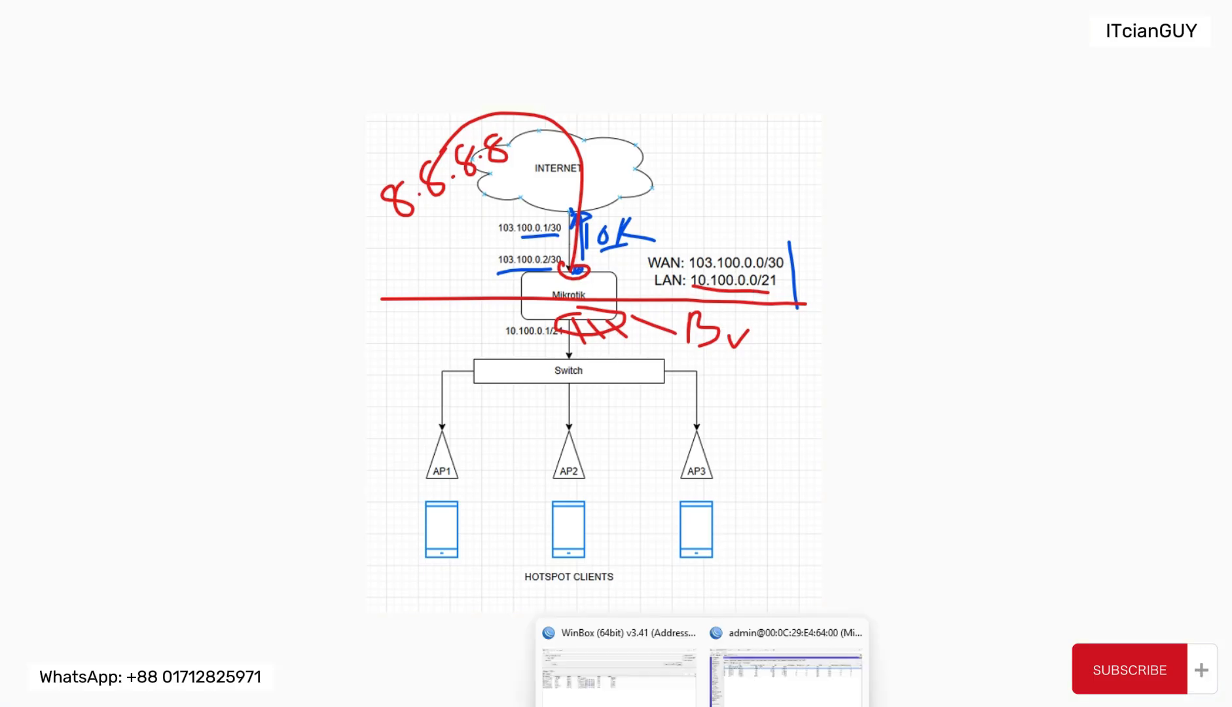
pyautogui.click(785, 674)
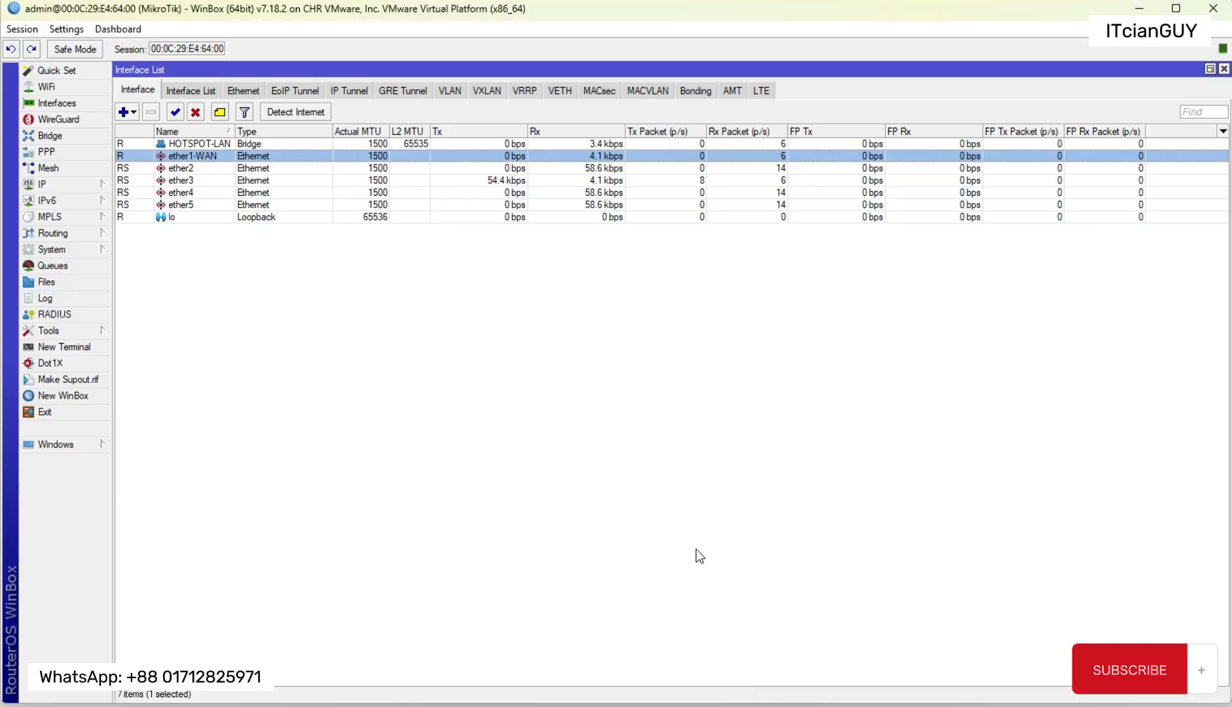
pyautogui.click(86, 186)
pyautogui.click(160, 199)
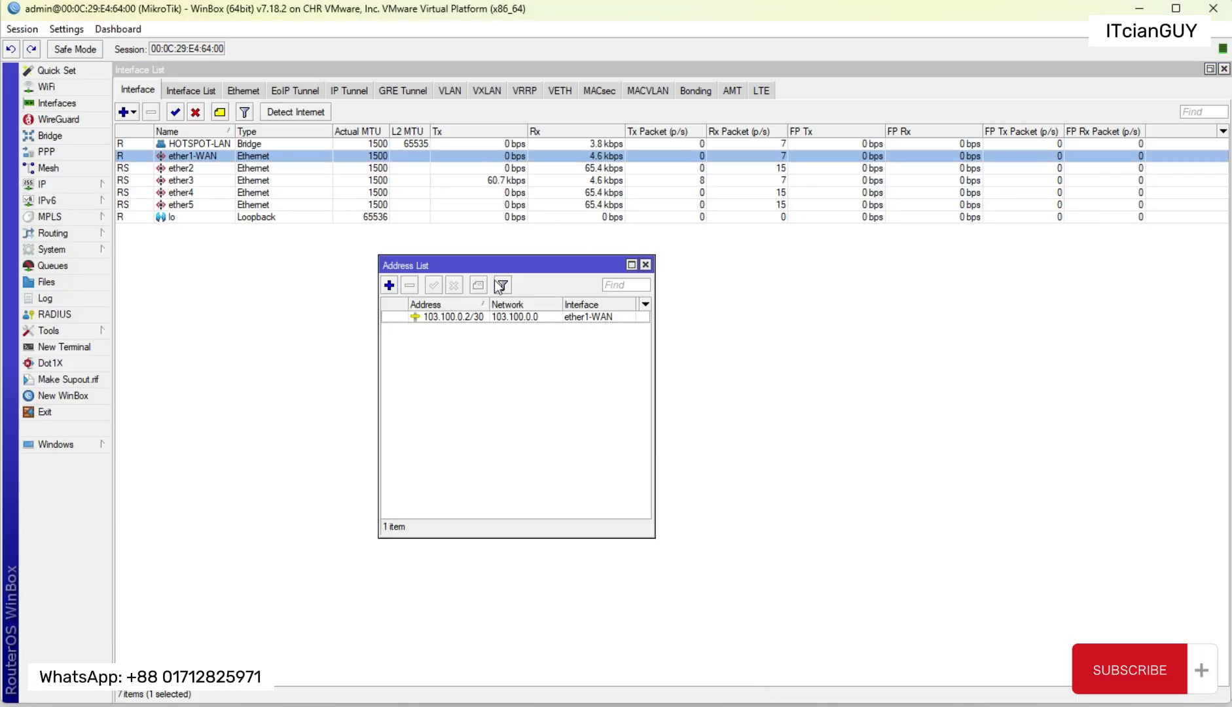
# Step: Add the IP address 10.100.0.1/21 on the HOTSPOT-LAN interface and close the address list
pyautogui.click(388, 285)
pyautogui.write('10')
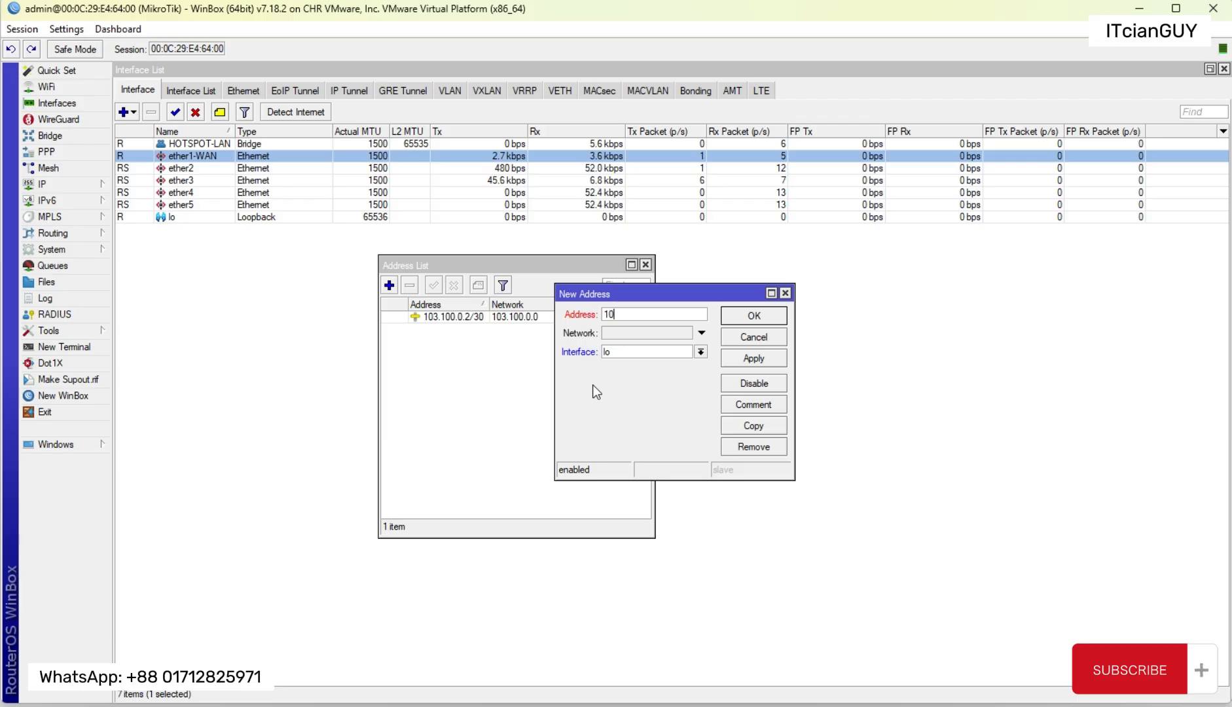
pyautogui.write('.100.0.1')
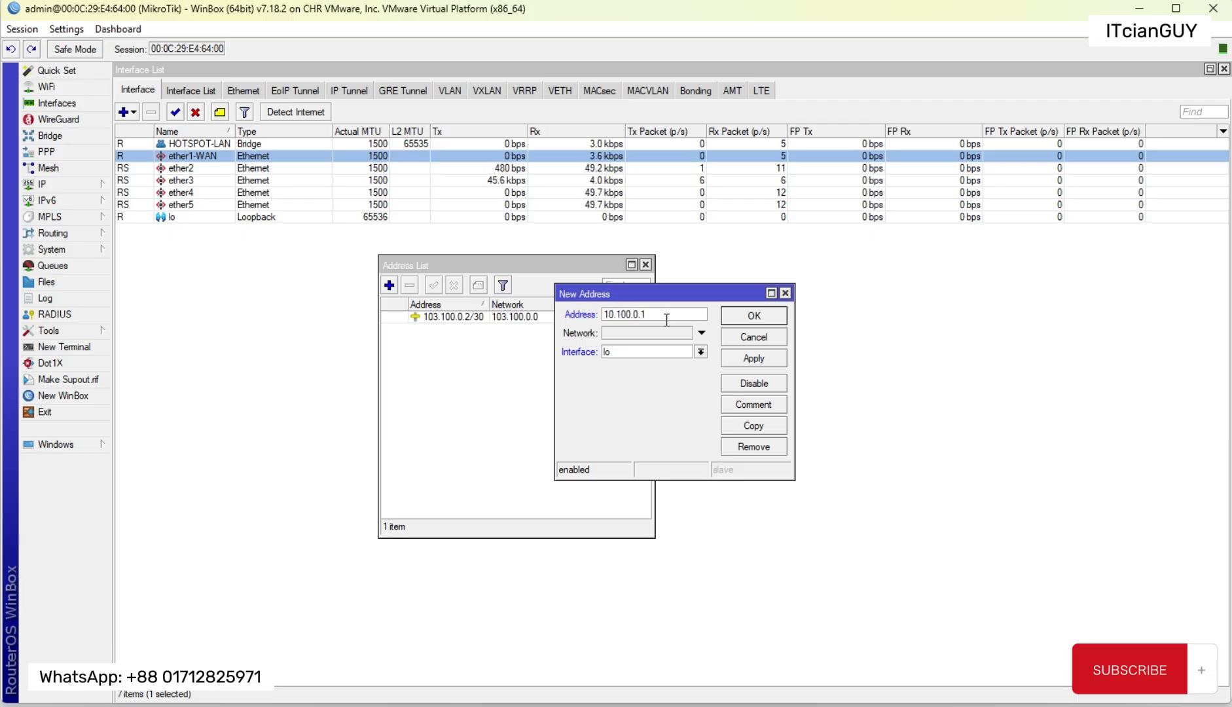
pyautogui.write('/21')
pyautogui.click(684, 351)
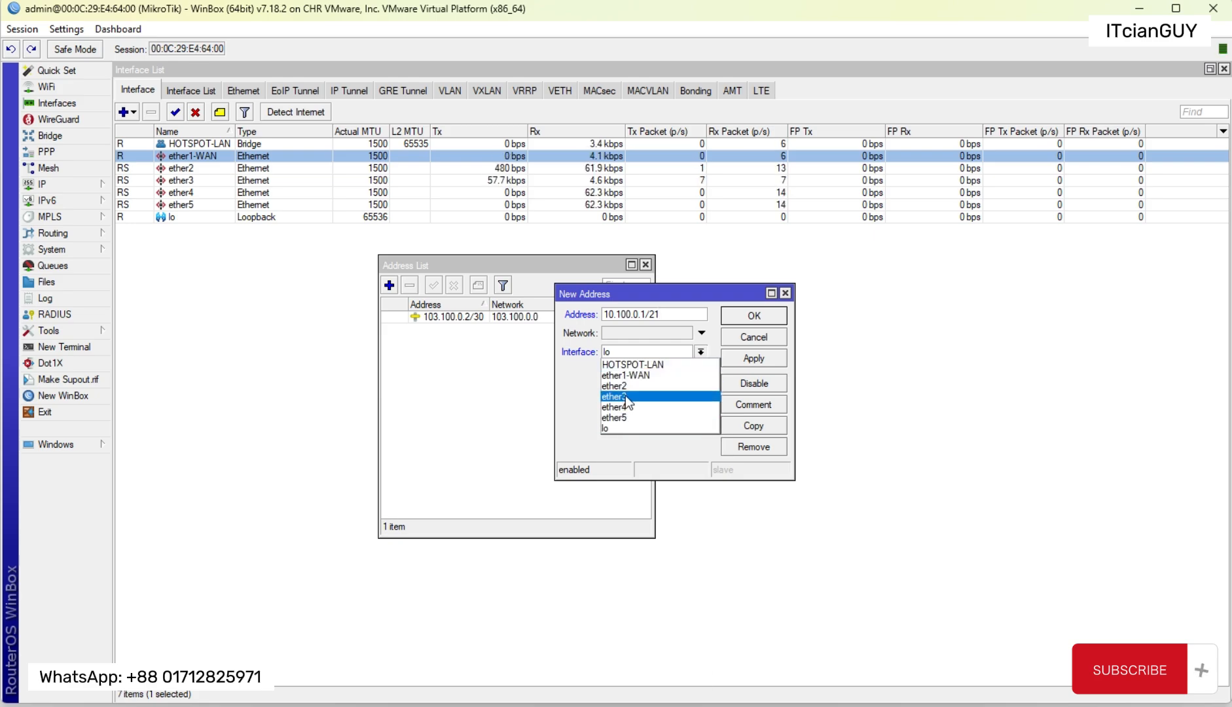
pyautogui.click(666, 364)
pyautogui.click(741, 358)
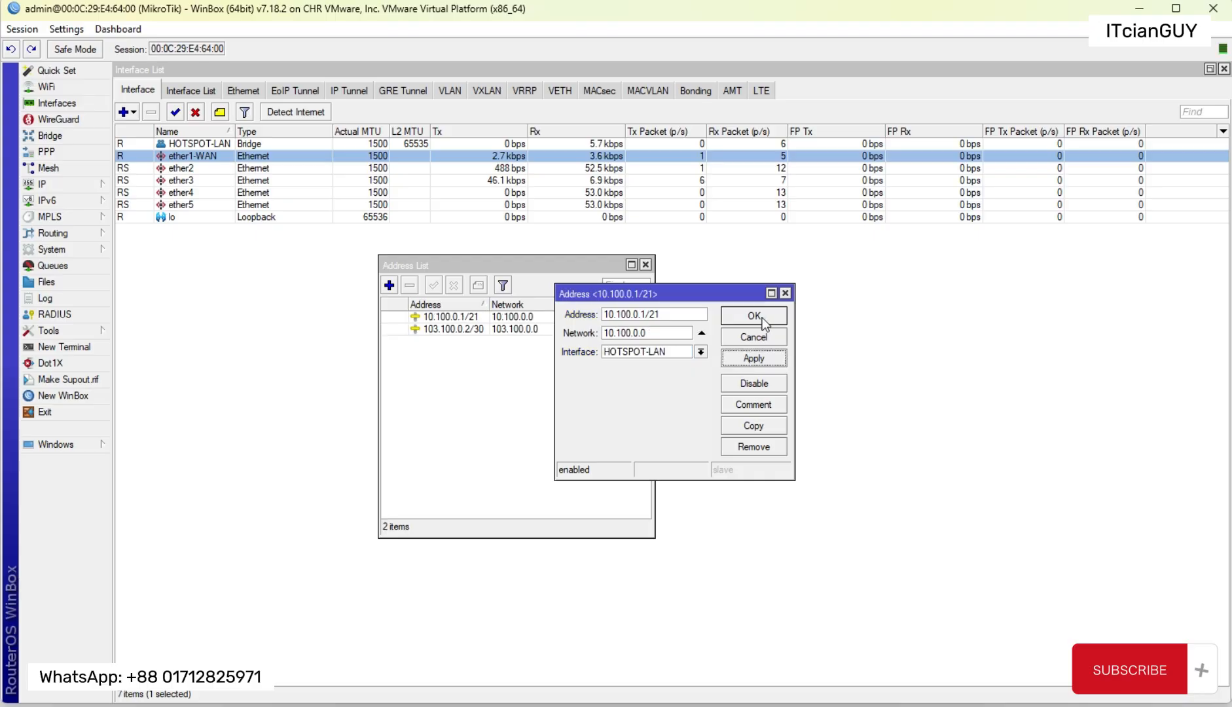
pyautogui.click(762, 317)
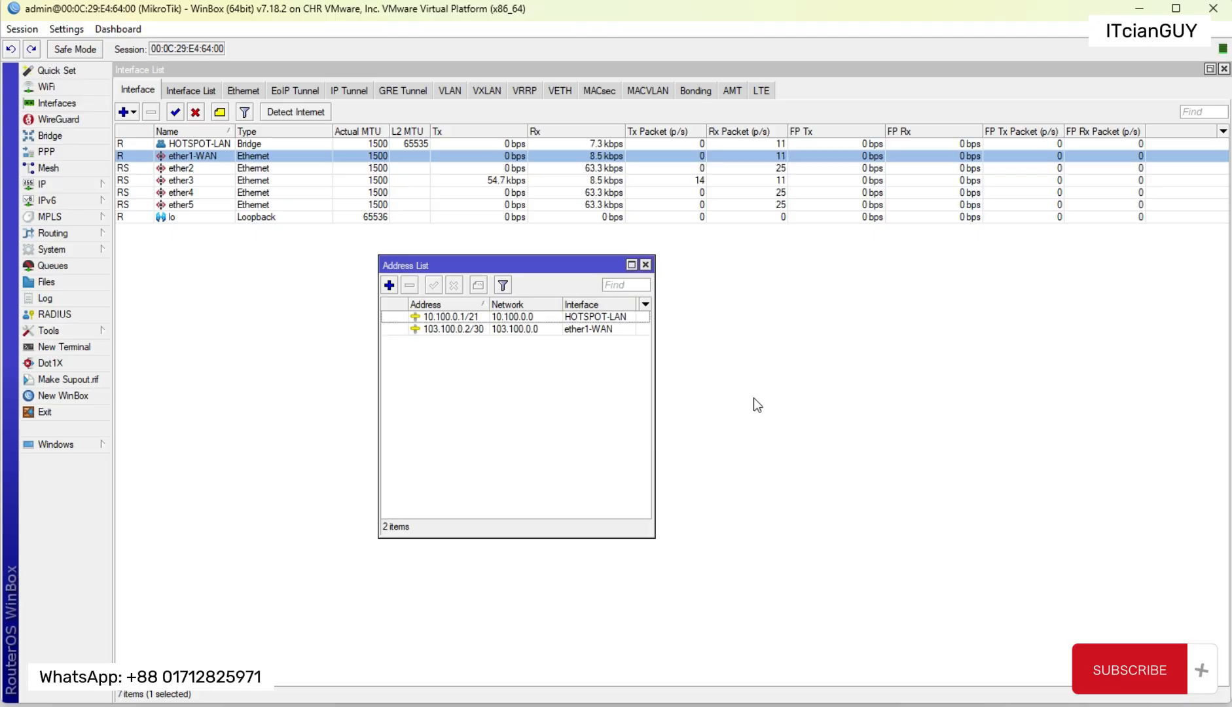
pyautogui.click(646, 265)
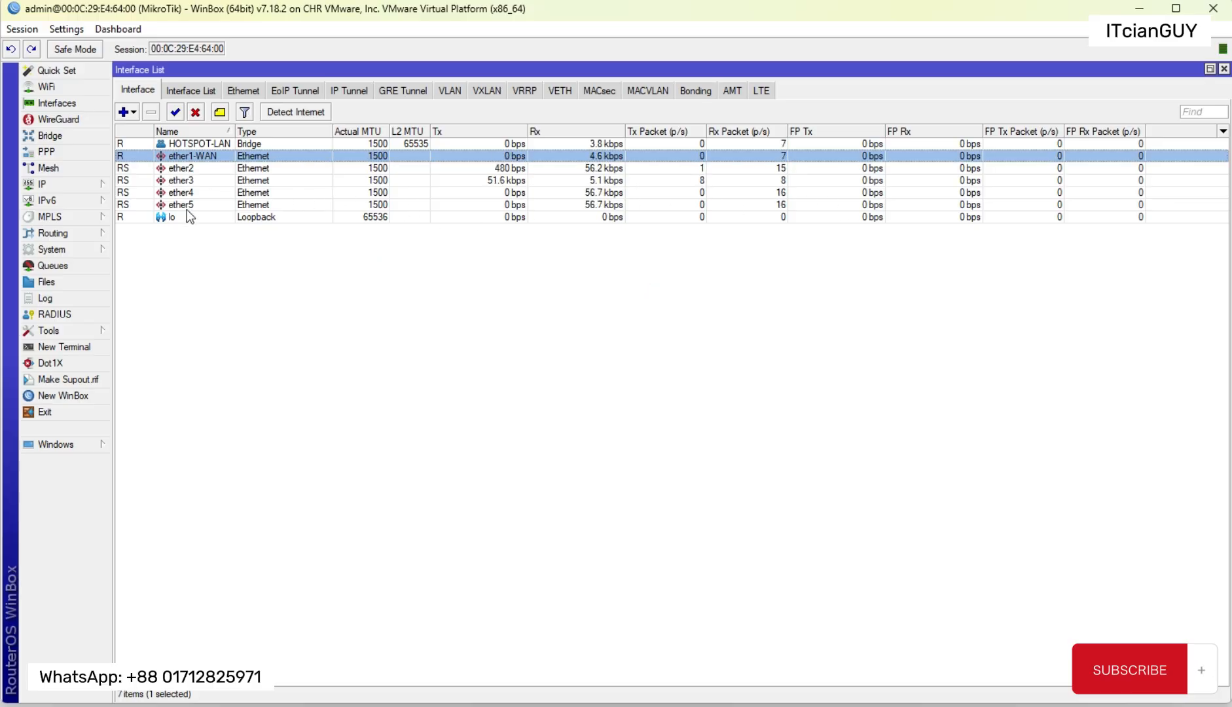
# Step: Close the interface list, open the router's Hotspot configuration and maximize its window
pyautogui.click(1224, 69)
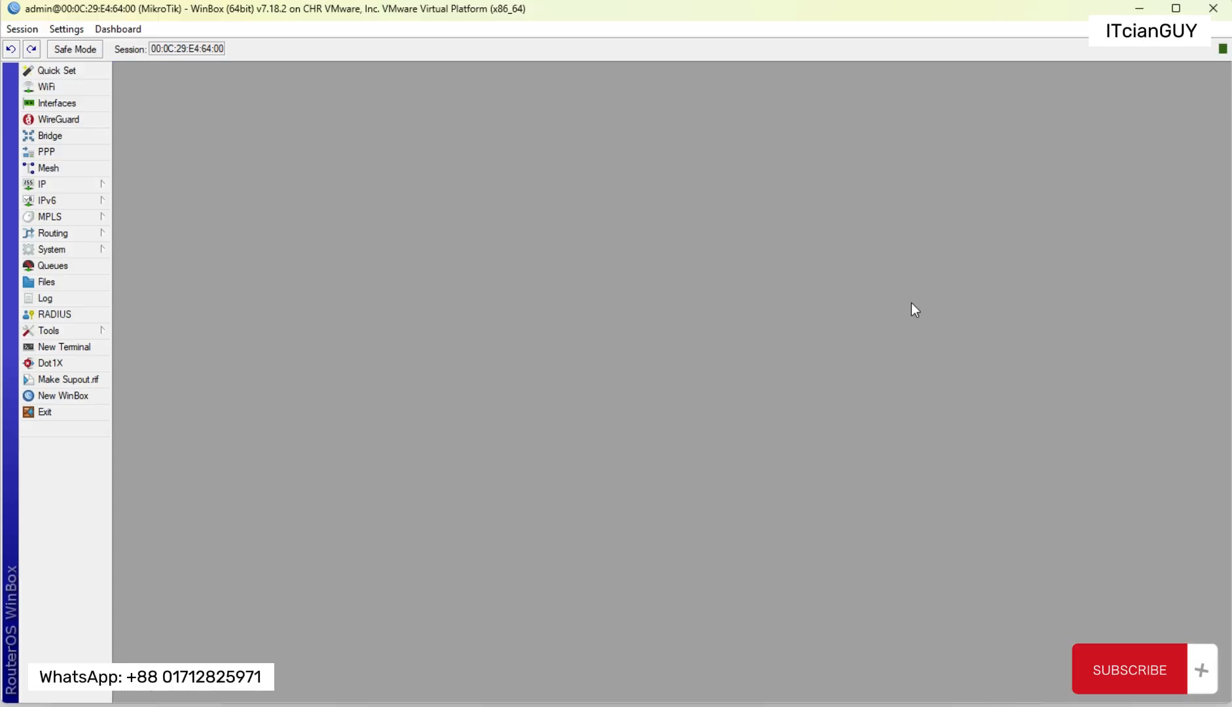
pyautogui.click(59, 185)
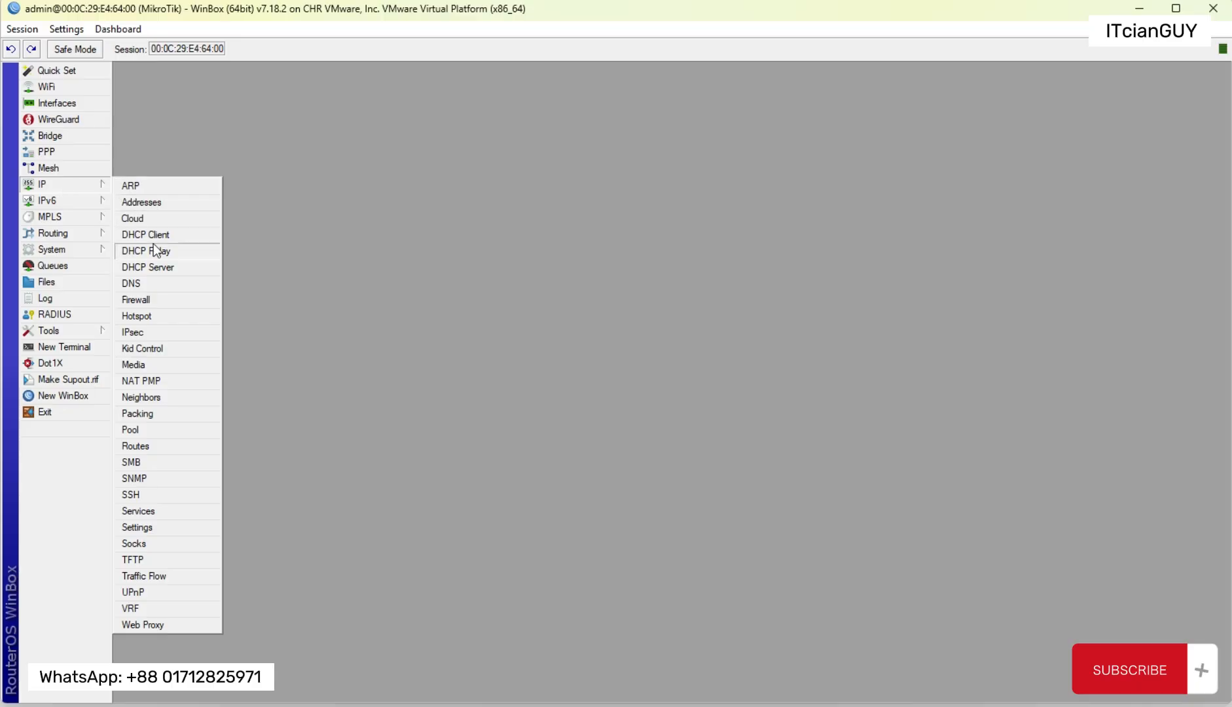
pyautogui.click(152, 316)
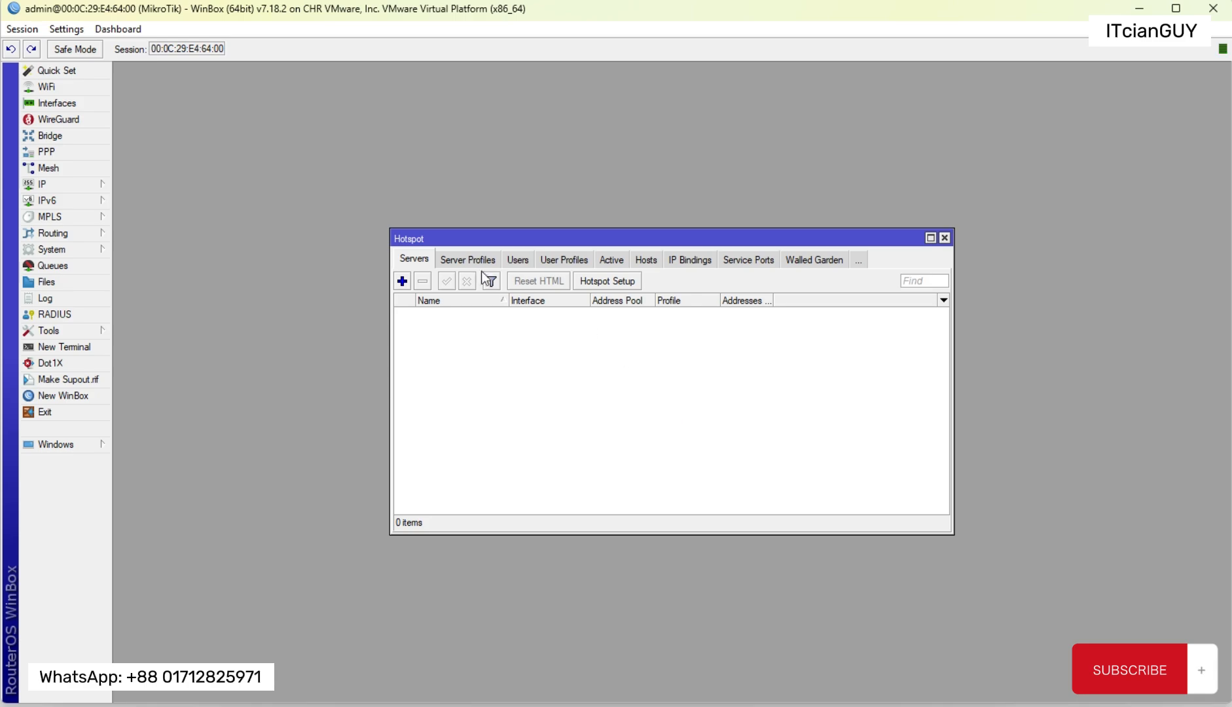
pyautogui.doubleClick(472, 236)
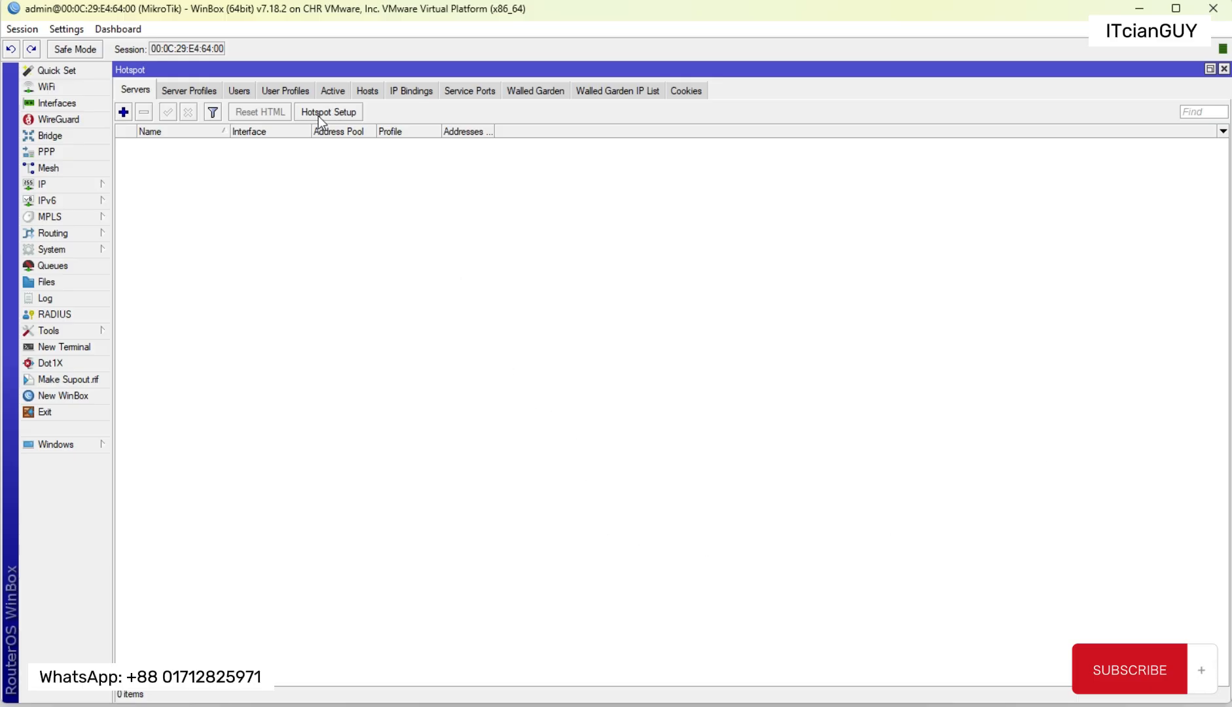
# Step: Start the Hotspot Setup wizard and choose HOTSPOT-LAN as the interface to run the hotspot on
pyautogui.click(357, 113)
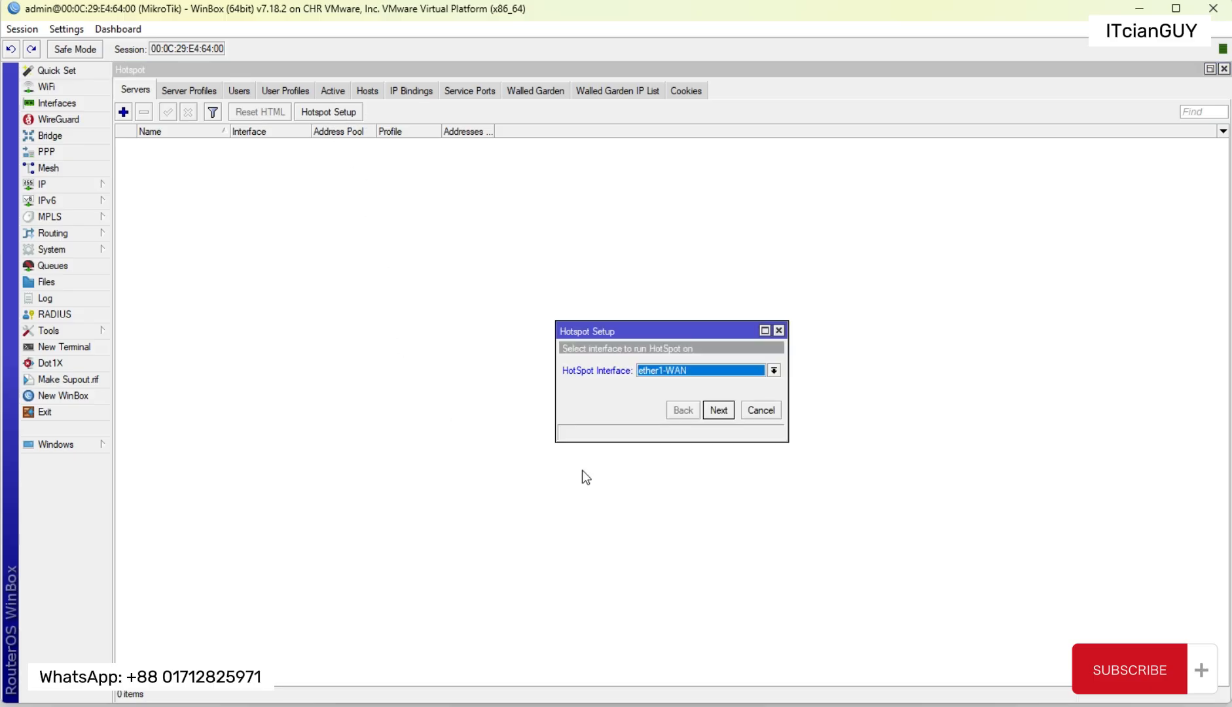
pyautogui.moveTo(680, 330); pyautogui.dragTo(498, 308)
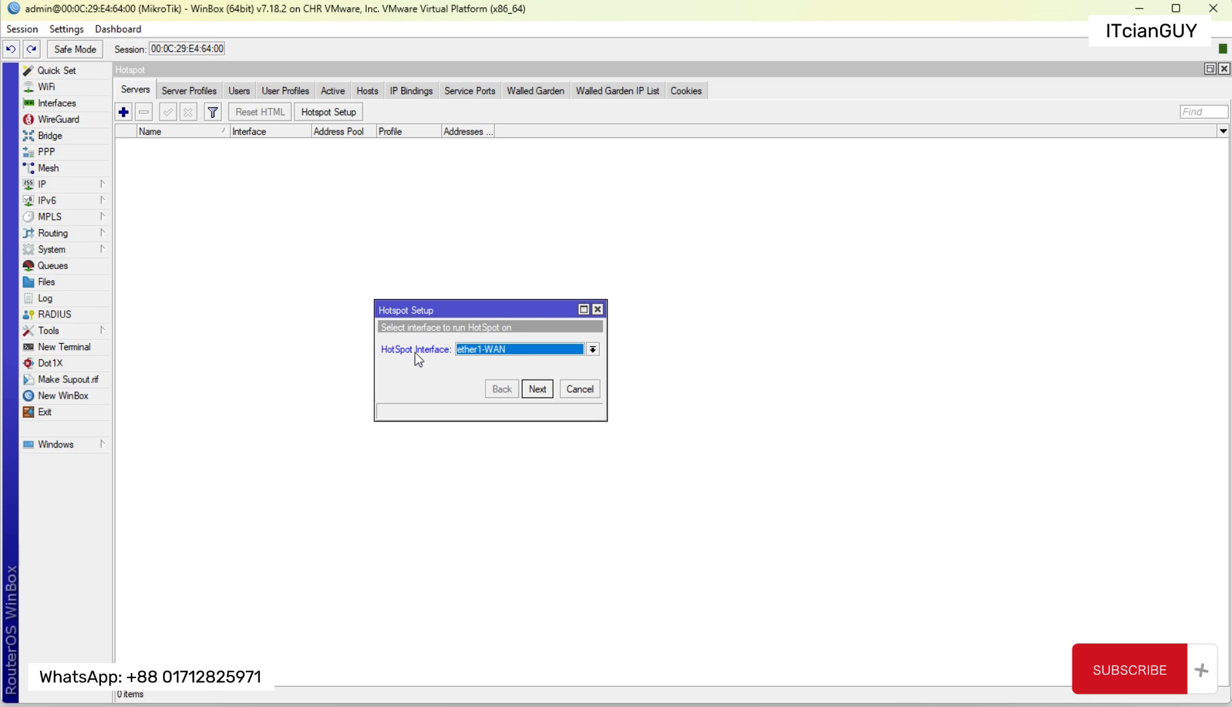
pyautogui.click(528, 355)
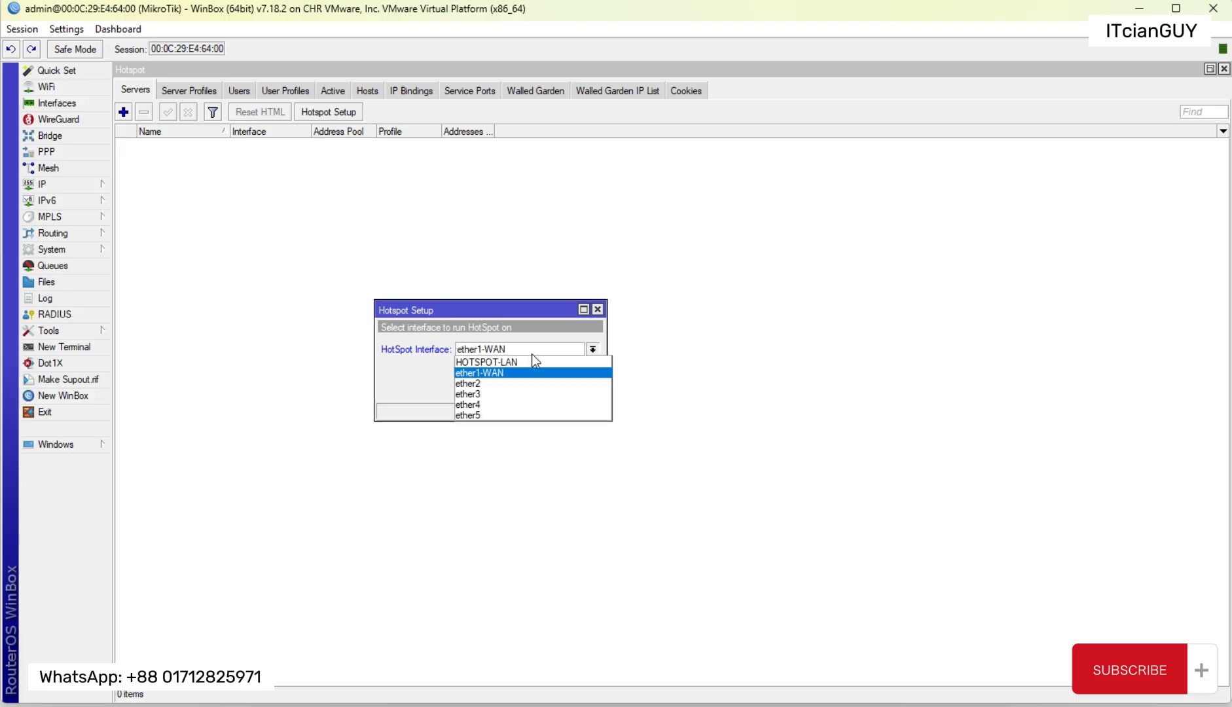
pyautogui.click(491, 361)
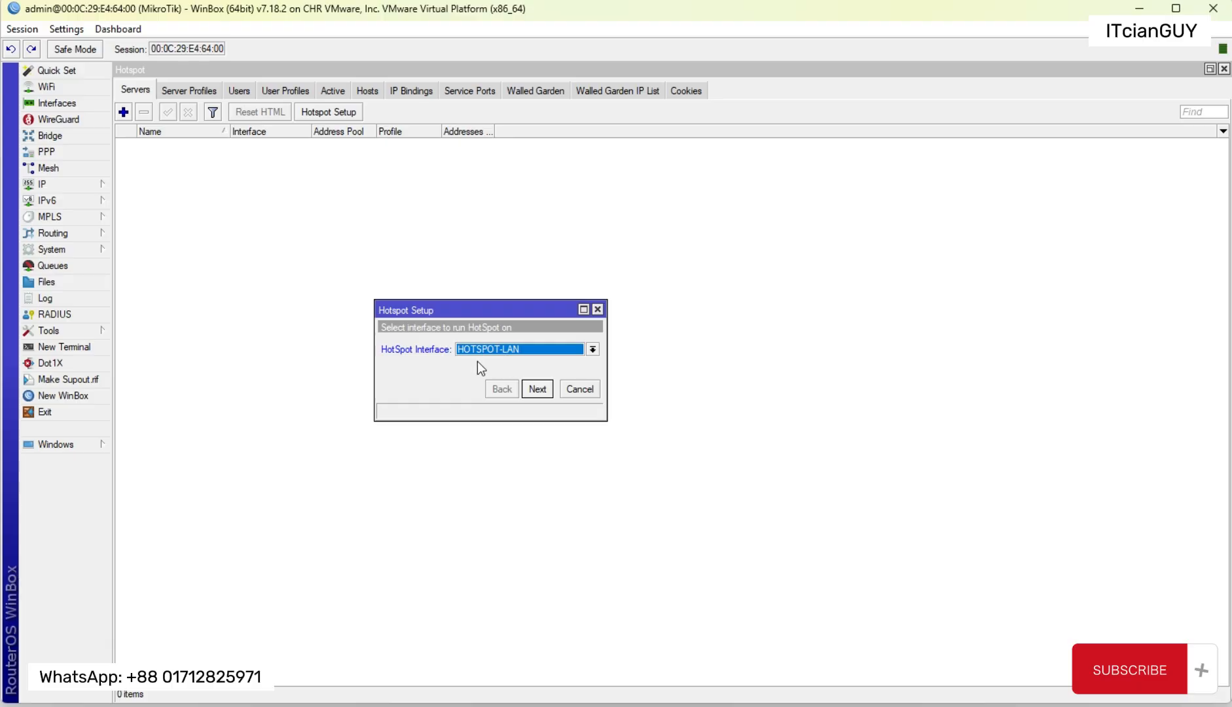
pyautogui.click(545, 393)
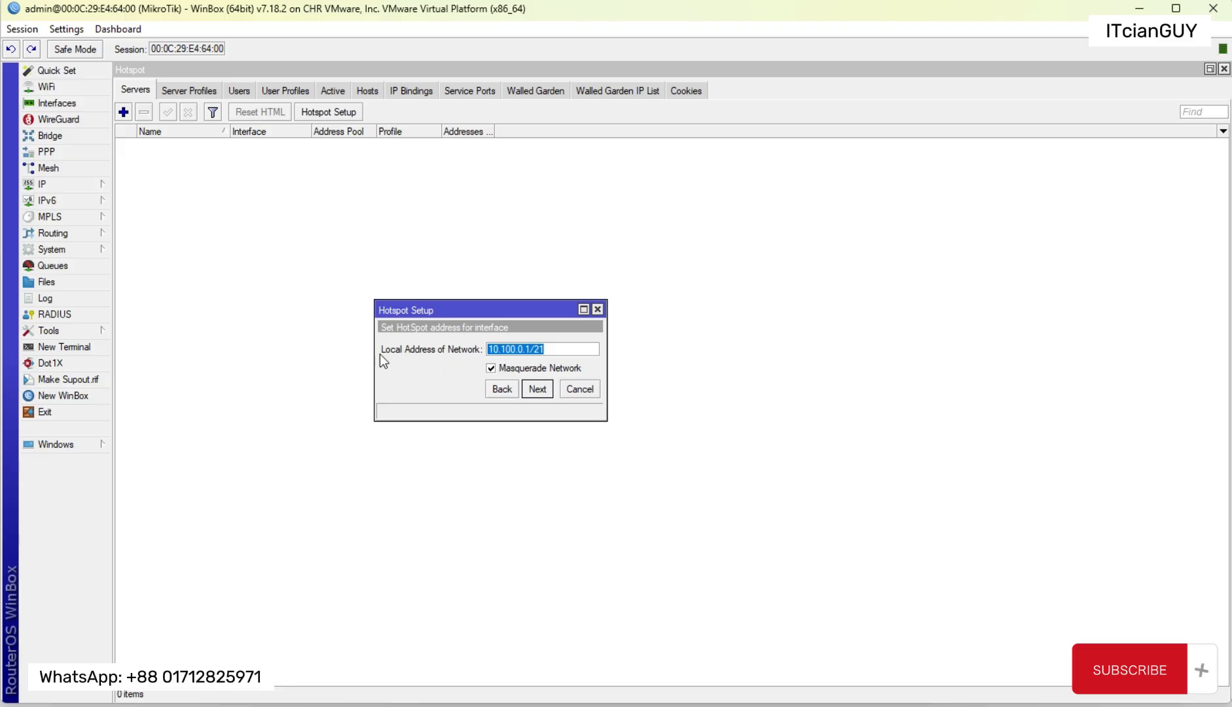
# Step: Compare the wizard's local network address with the HOTSPOT-LAN entry in the IP address list, closing the list when done
pyautogui.moveTo(556, 349); pyautogui.dragTo(507, 350)
pyautogui.click(72, 185)
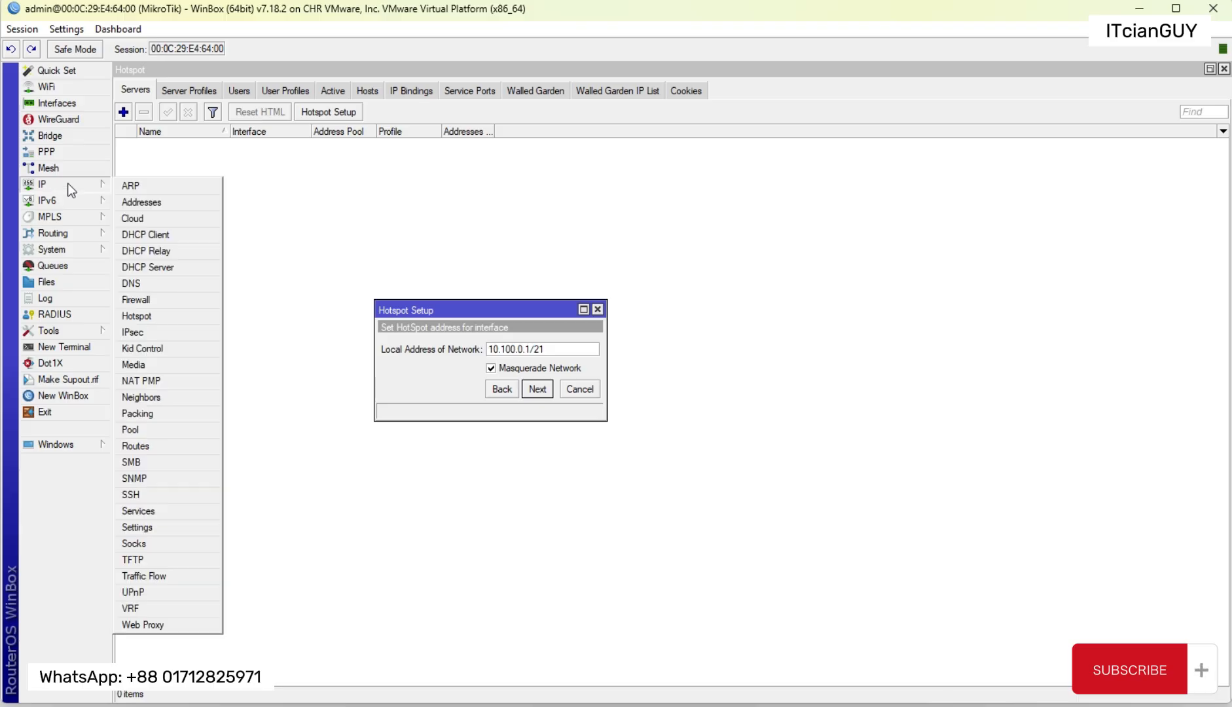
pyautogui.click(141, 204)
pyautogui.moveTo(560, 264); pyautogui.dragTo(848, 244)
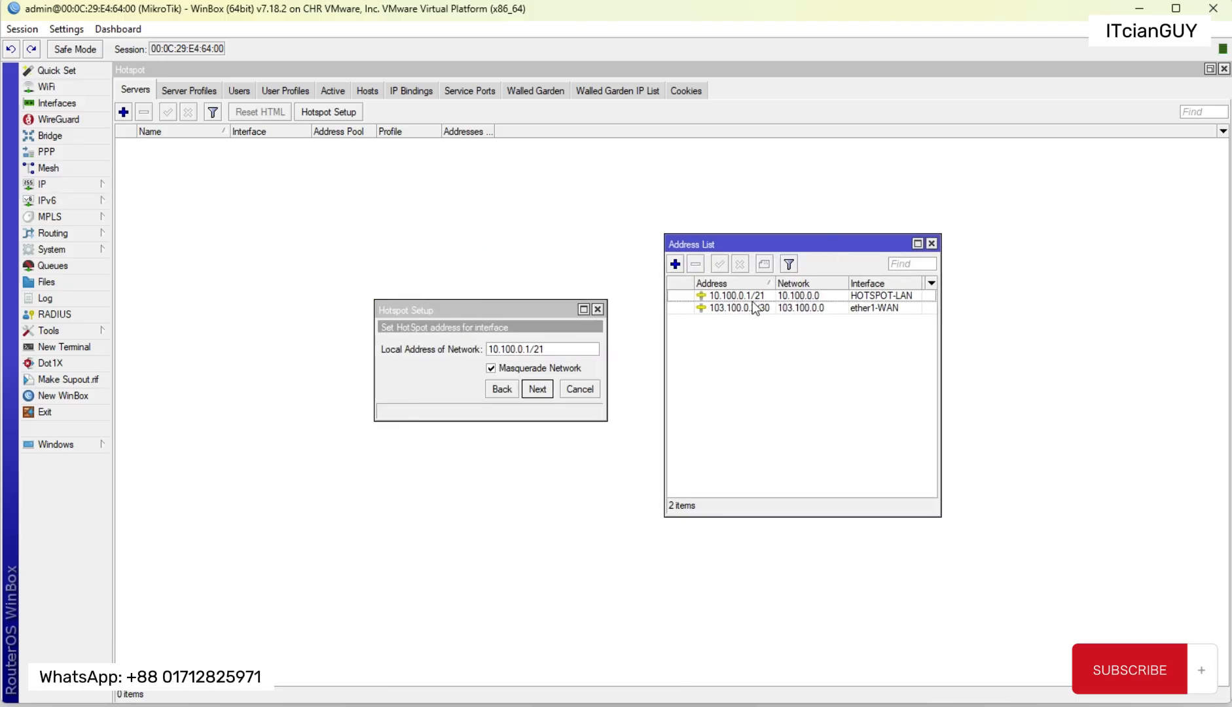
pyautogui.click(545, 349)
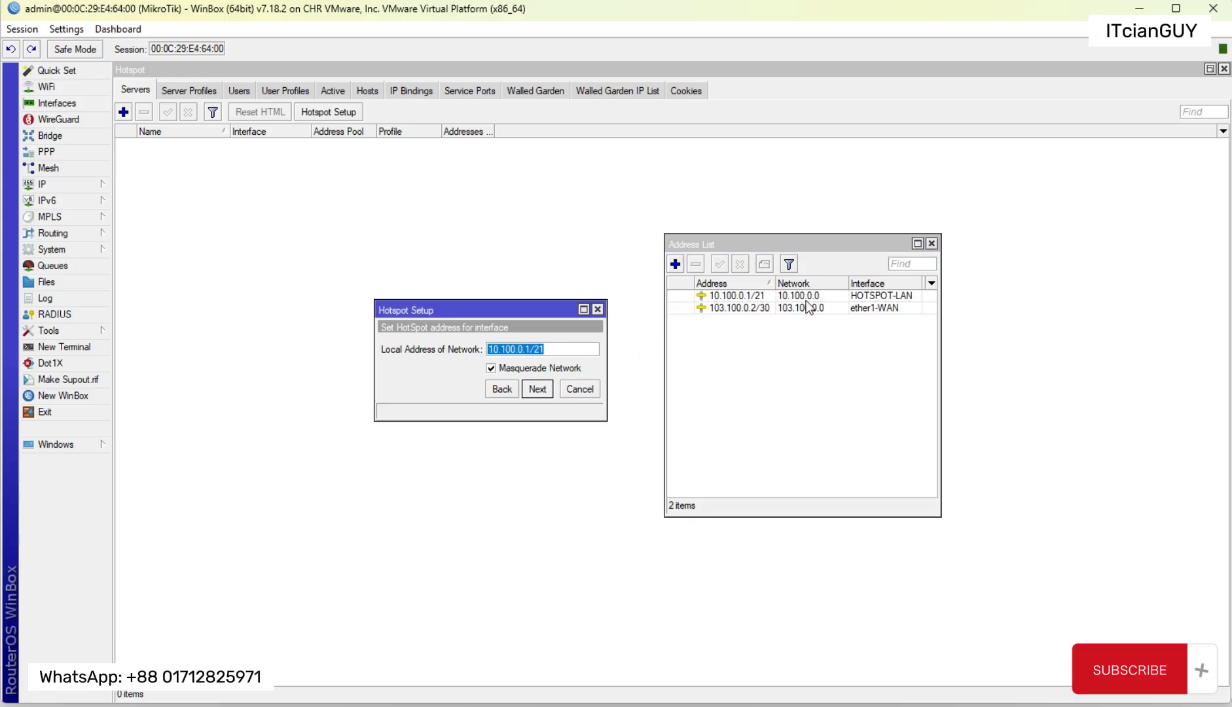
pyautogui.click(781, 242)
pyautogui.moveTo(781, 242); pyautogui.dragTo(840, 223)
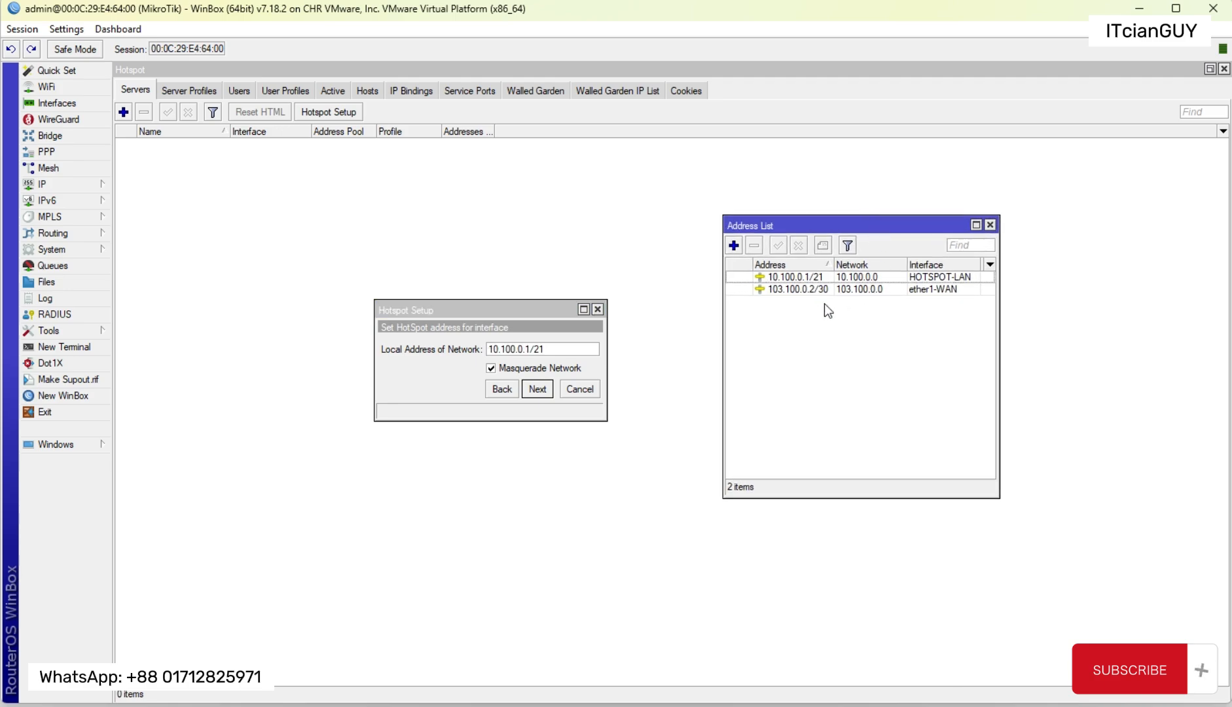
pyautogui.click(914, 277)
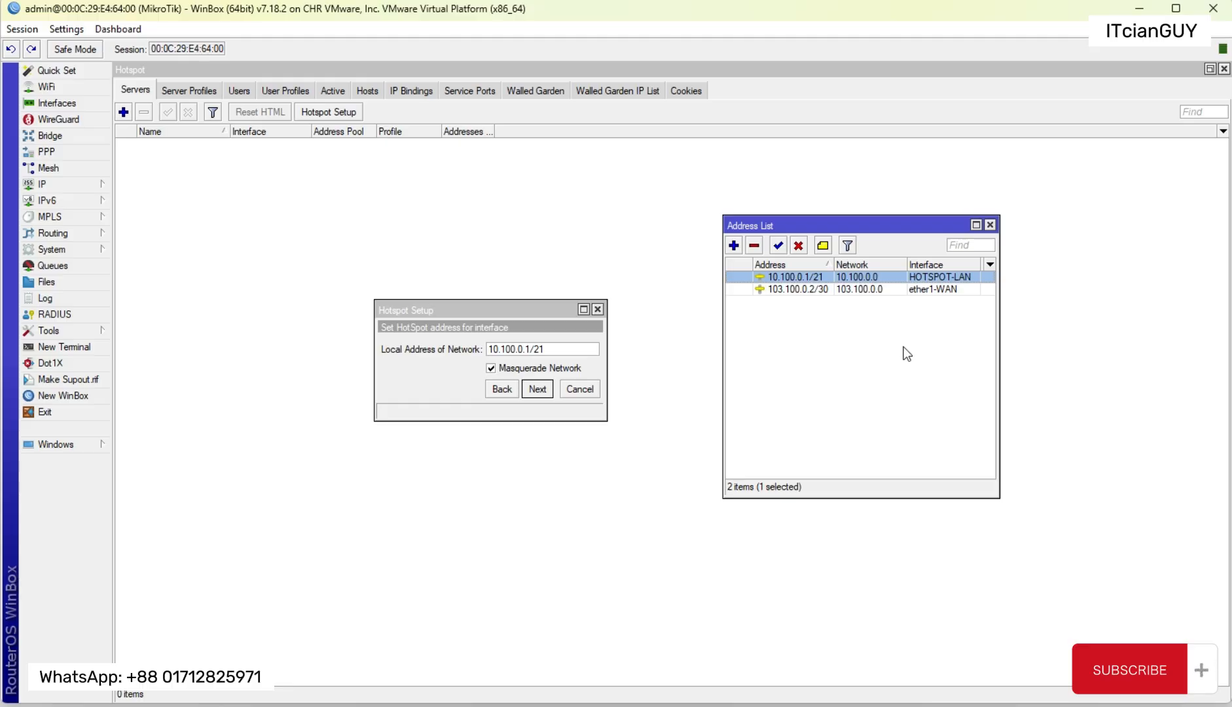
pyautogui.moveTo(556, 349); pyautogui.dragTo(470, 366)
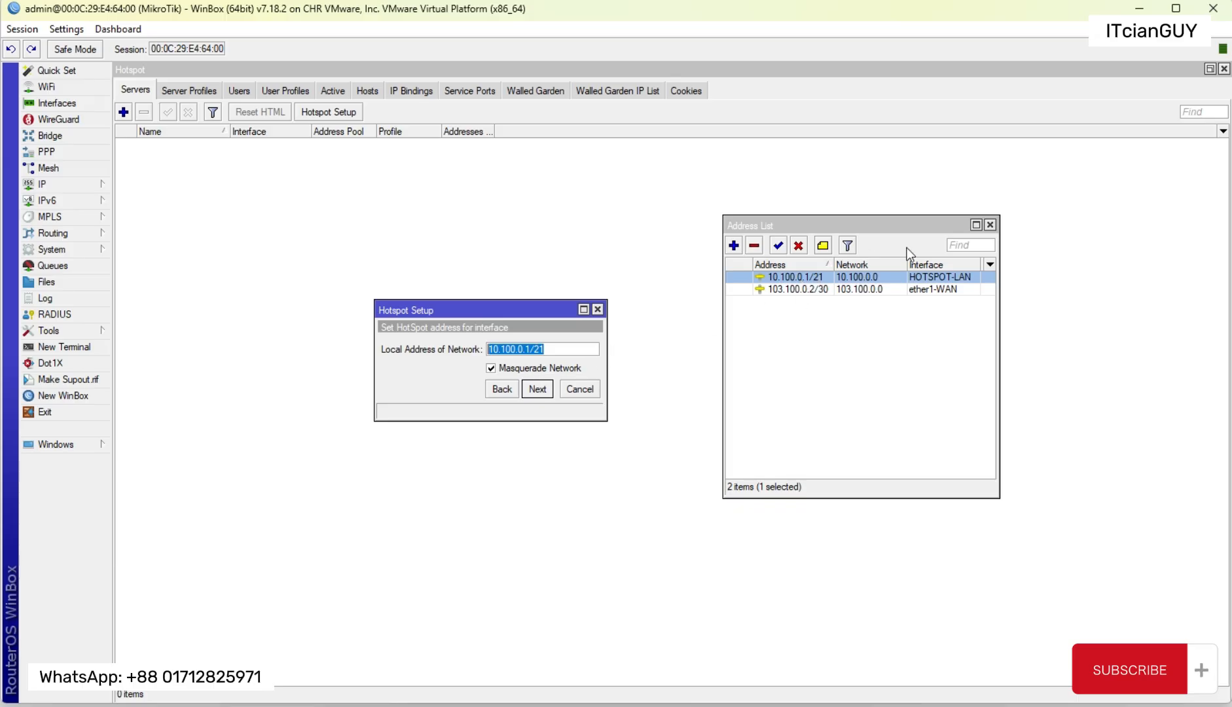
pyautogui.click(989, 225)
# Step: Accept 10.100.0.1/21 as the hotspot's local network address with Masquerade Network enabled
pyautogui.moveTo(523, 309); pyautogui.dragTo(617, 295)
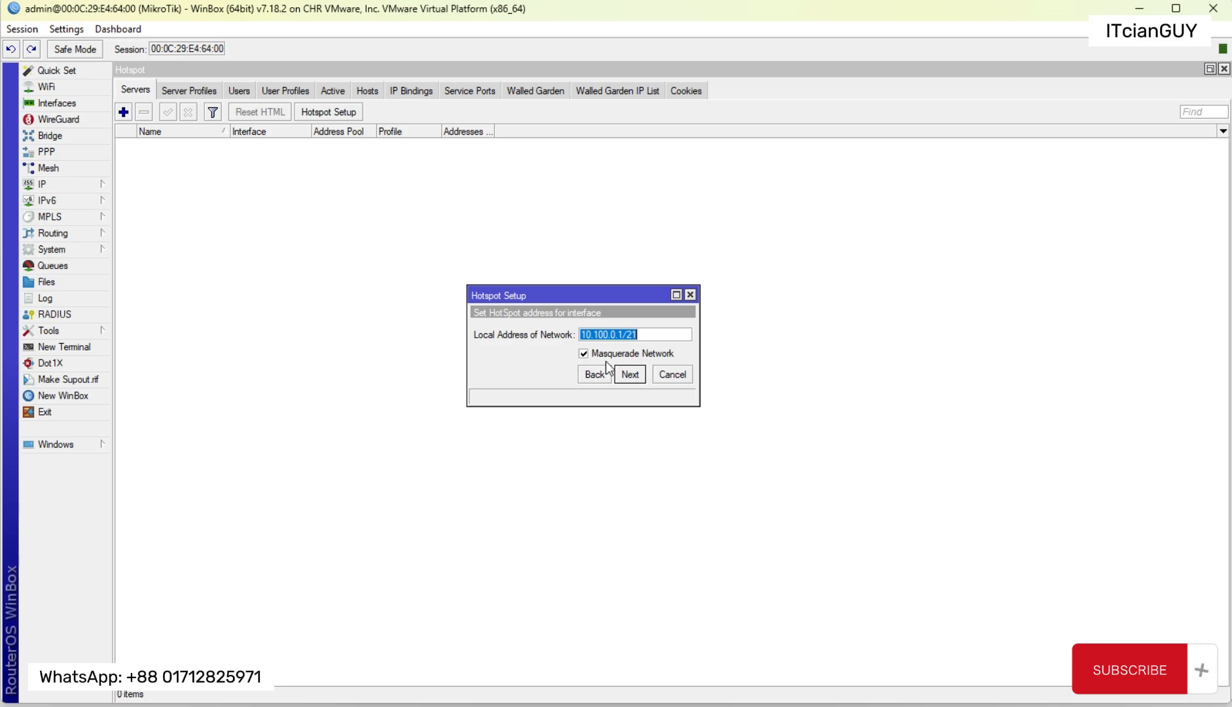
pyautogui.moveTo(642, 335); pyautogui.dragTo(561, 335)
pyautogui.moveTo(936, 706)
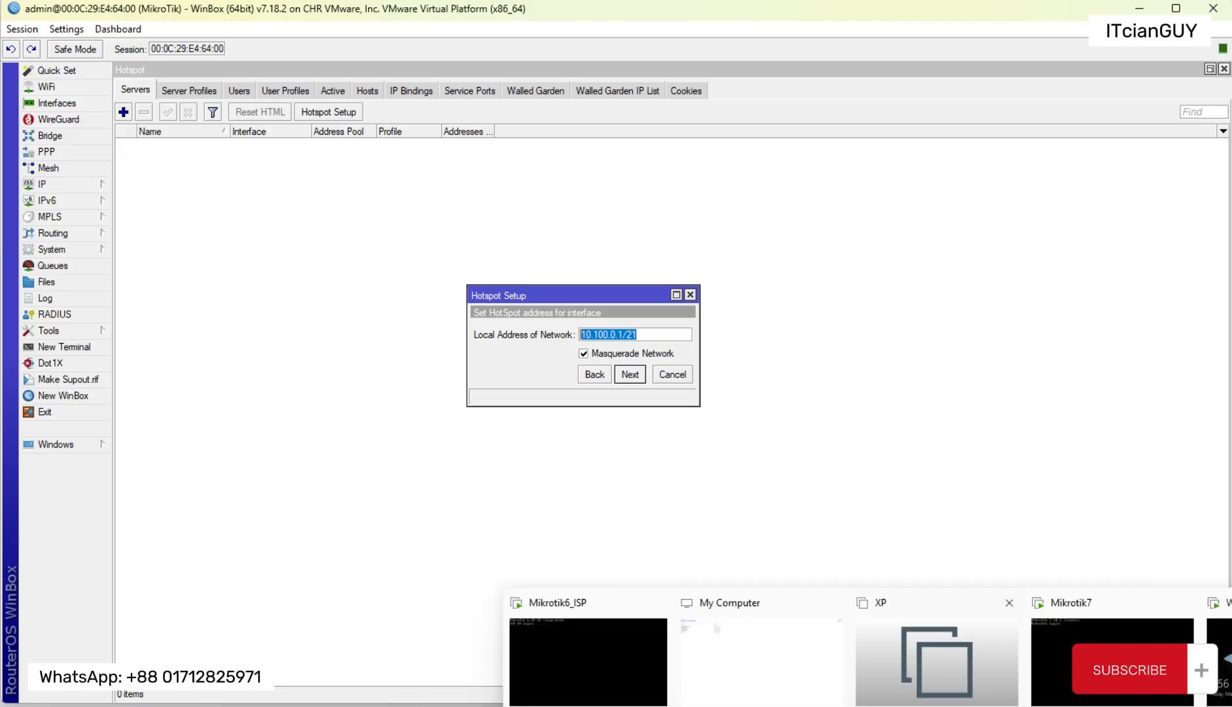
pyautogui.click(641, 375)
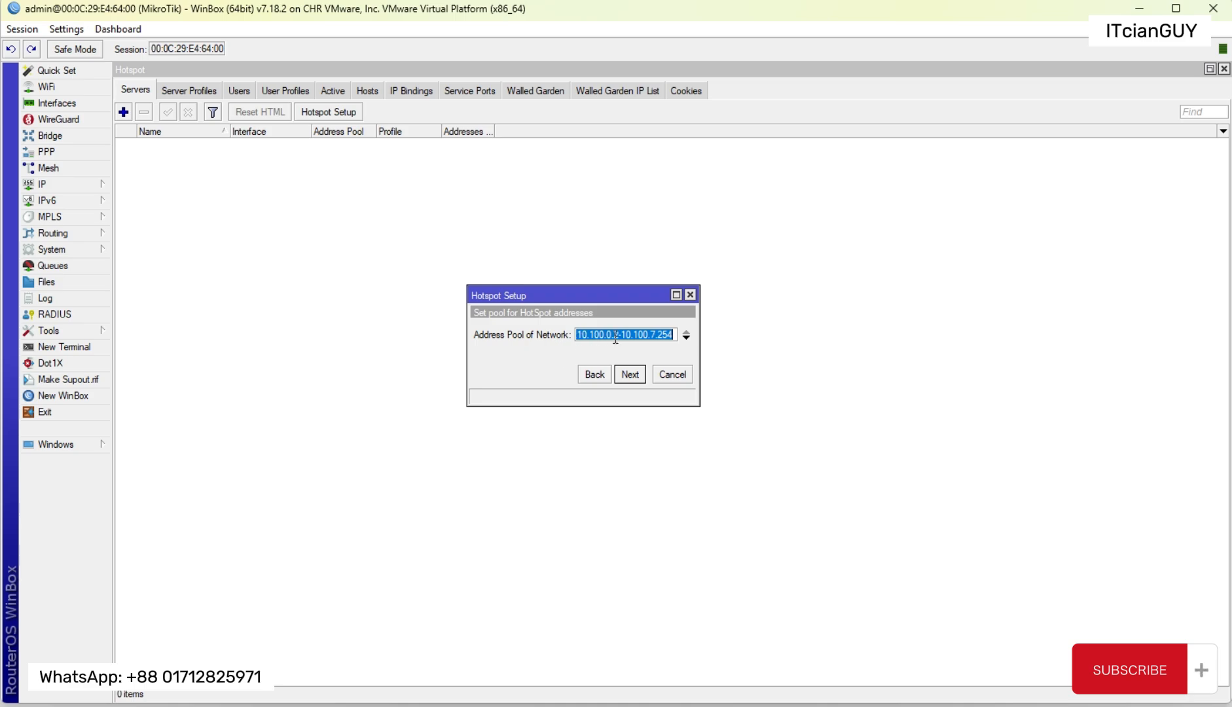
# Step: Review the start and end of the proposed hotspot address pool, ending at 10.100.7.254, and accept it
pyautogui.moveTo(612, 336); pyautogui.dragTo(681, 332)
pyautogui.doubleClick(616, 336)
pyautogui.doubleClick(652, 336)
pyautogui.doubleClick(662, 335)
pyautogui.click(629, 374)
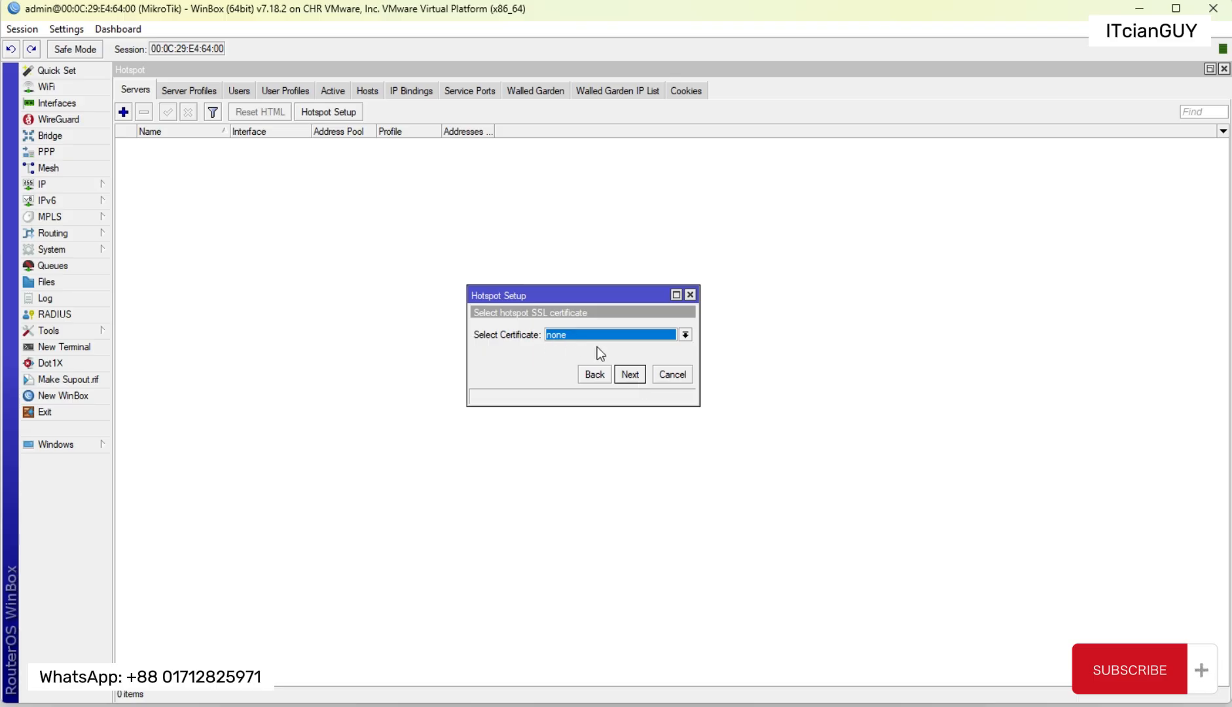
# Step: Continue the hotspot setup with SSL certificate none and SMTP server address 0.0.0.0
pyautogui.click(635, 379)
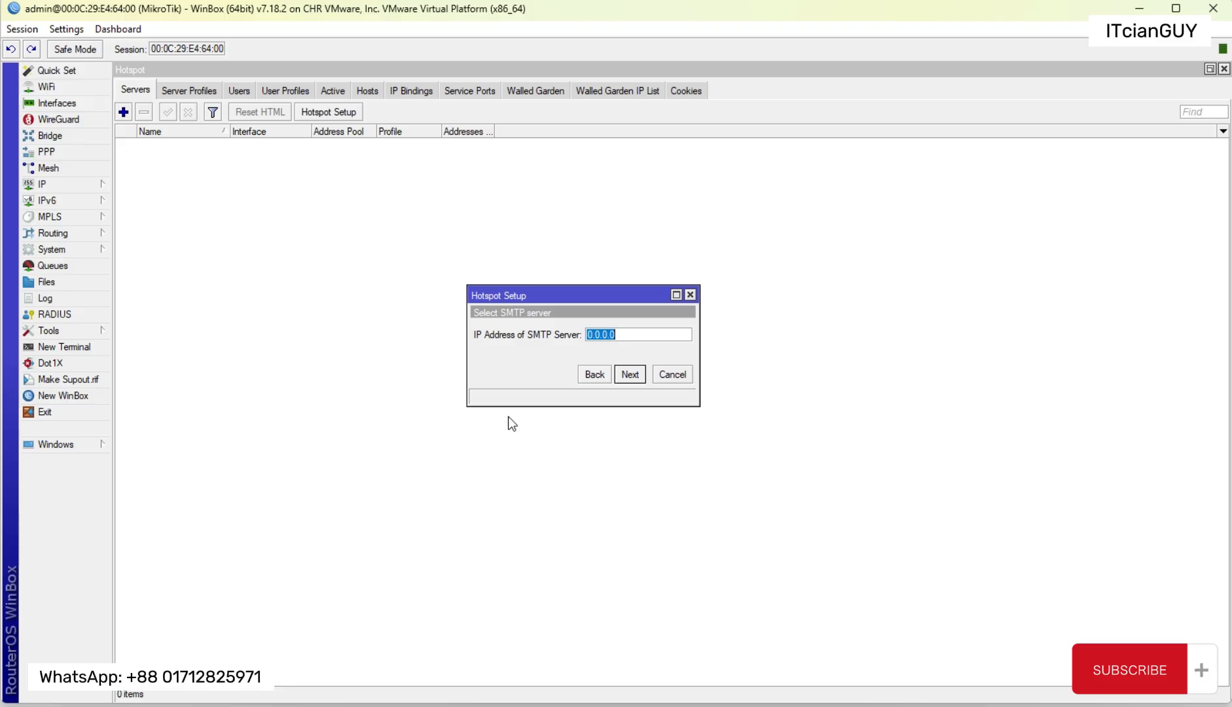
pyautogui.click(628, 374)
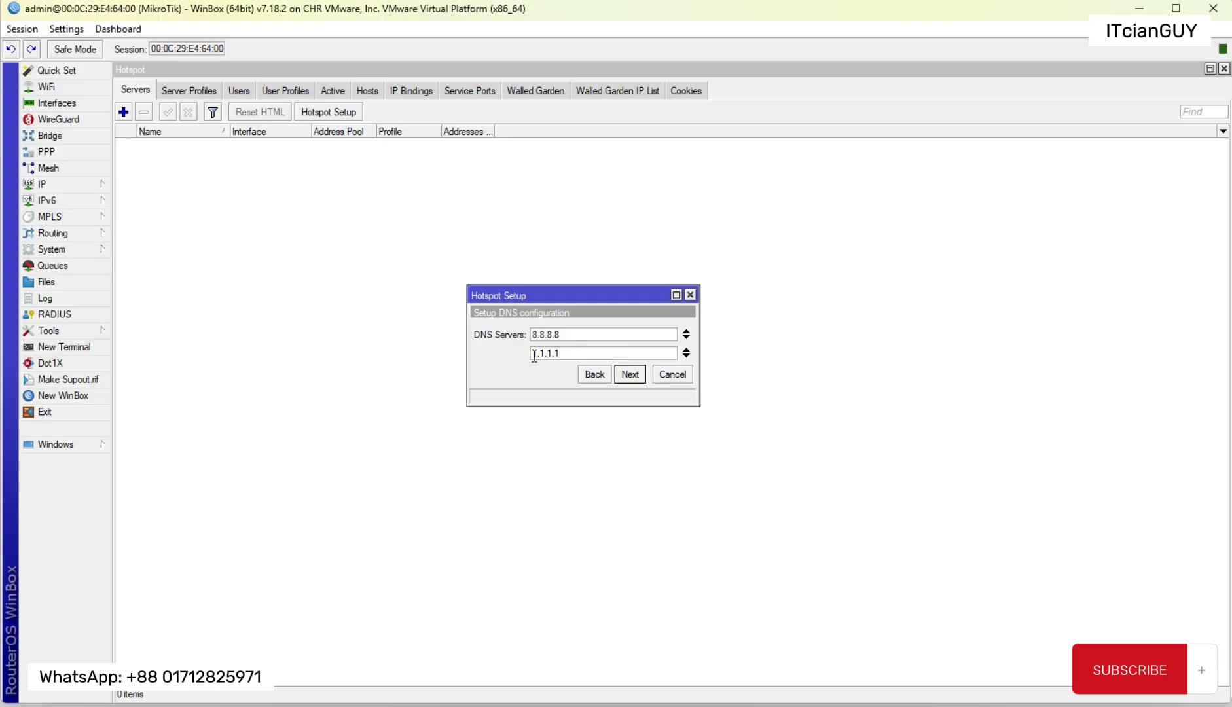
# Step: Open the router's DNS settings beside the wizard and compare their servers with the wizard's DNS servers
pyautogui.click(39, 185)
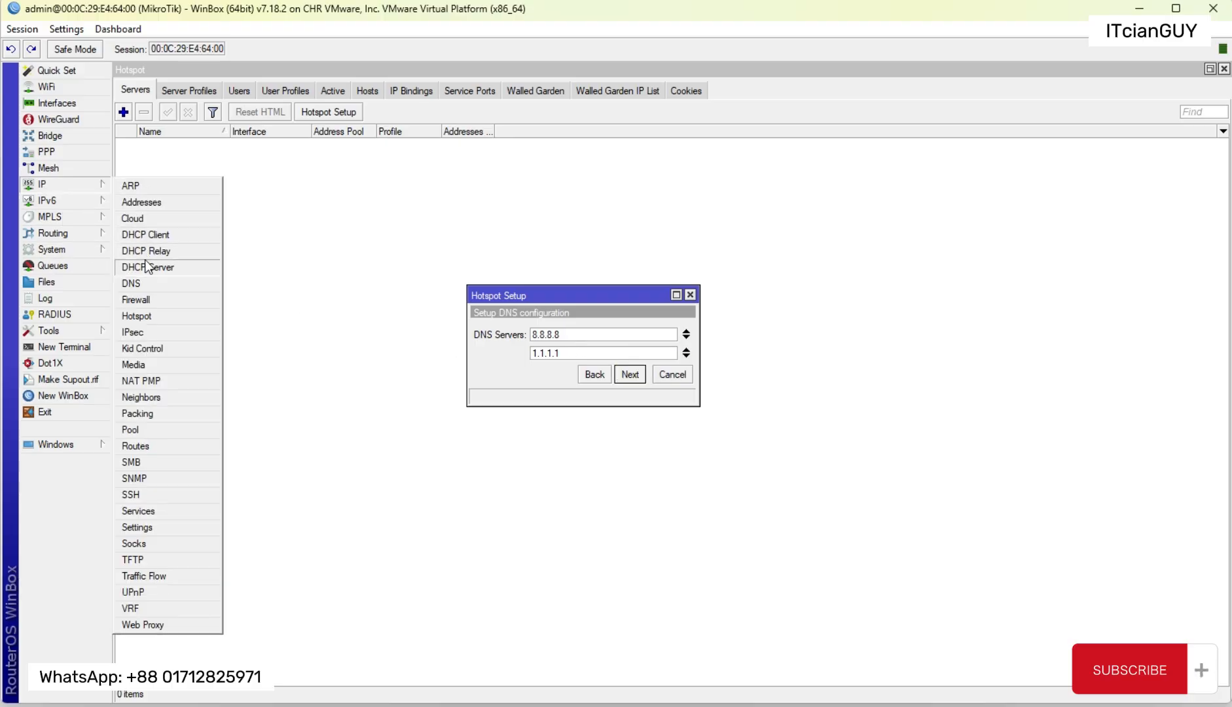
pyautogui.click(131, 284)
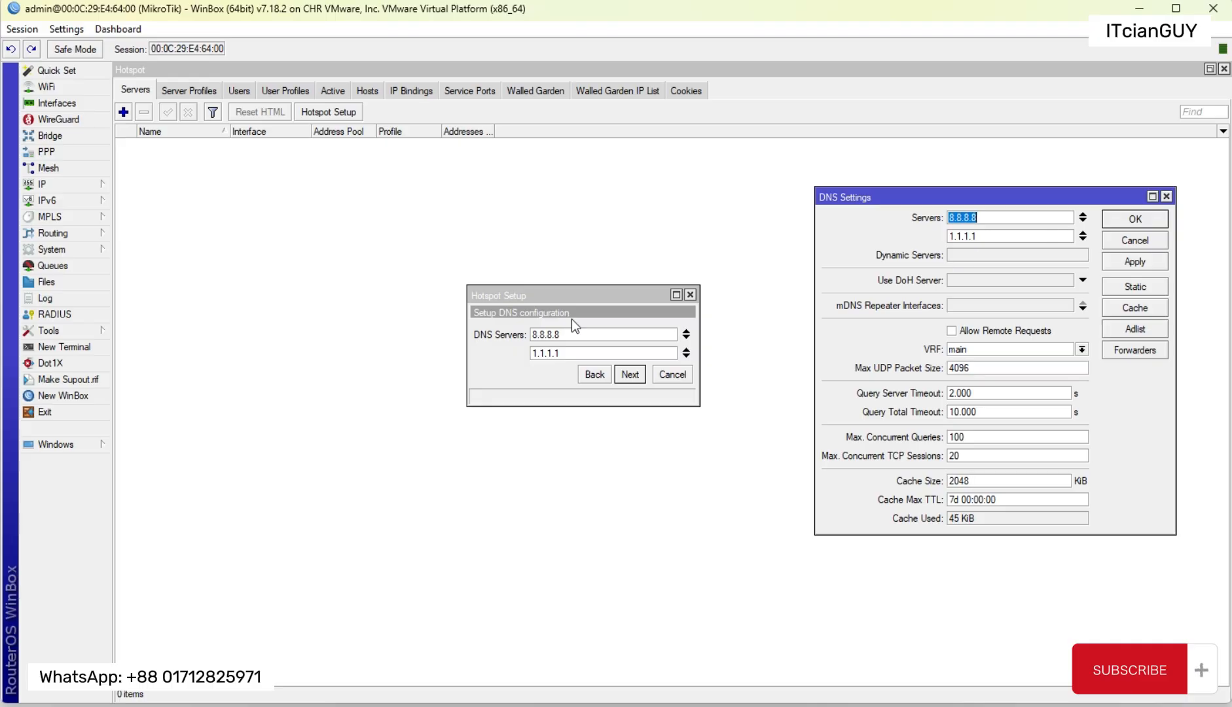
pyautogui.click(576, 335)
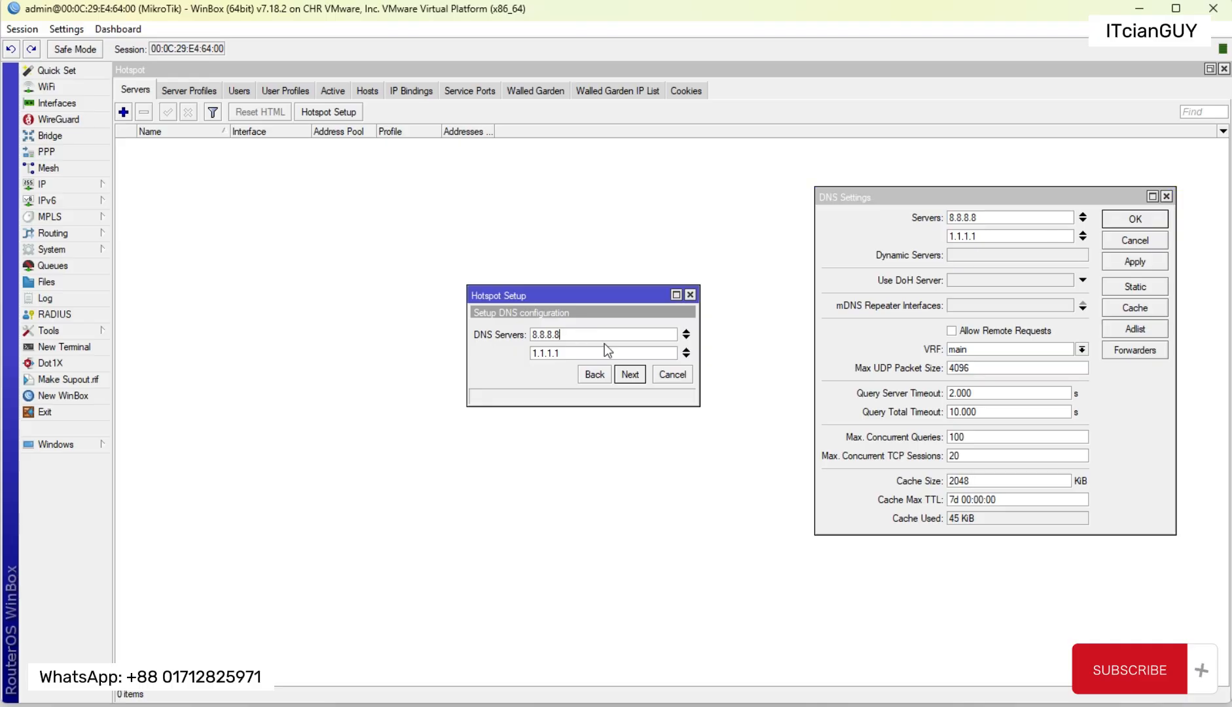
# Step: Add an extra blank DNS server entry in the wizard, and clear all entries from the list
pyautogui.click(686, 356)
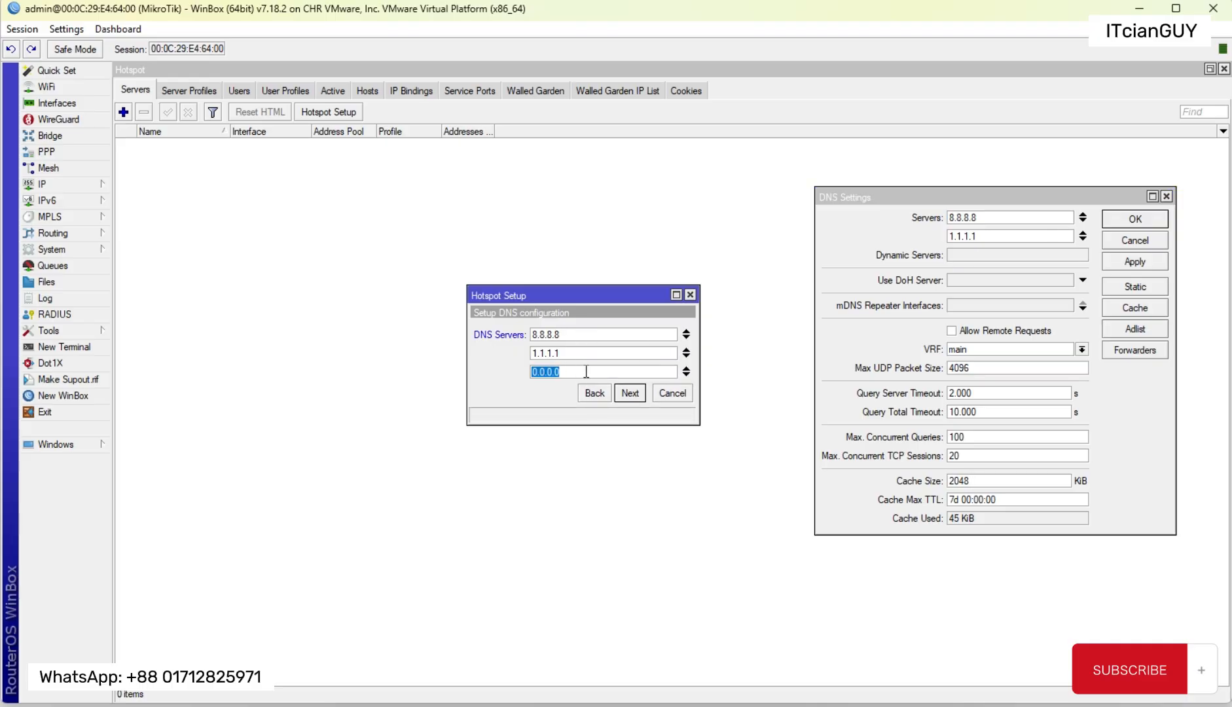
pyautogui.click(686, 368)
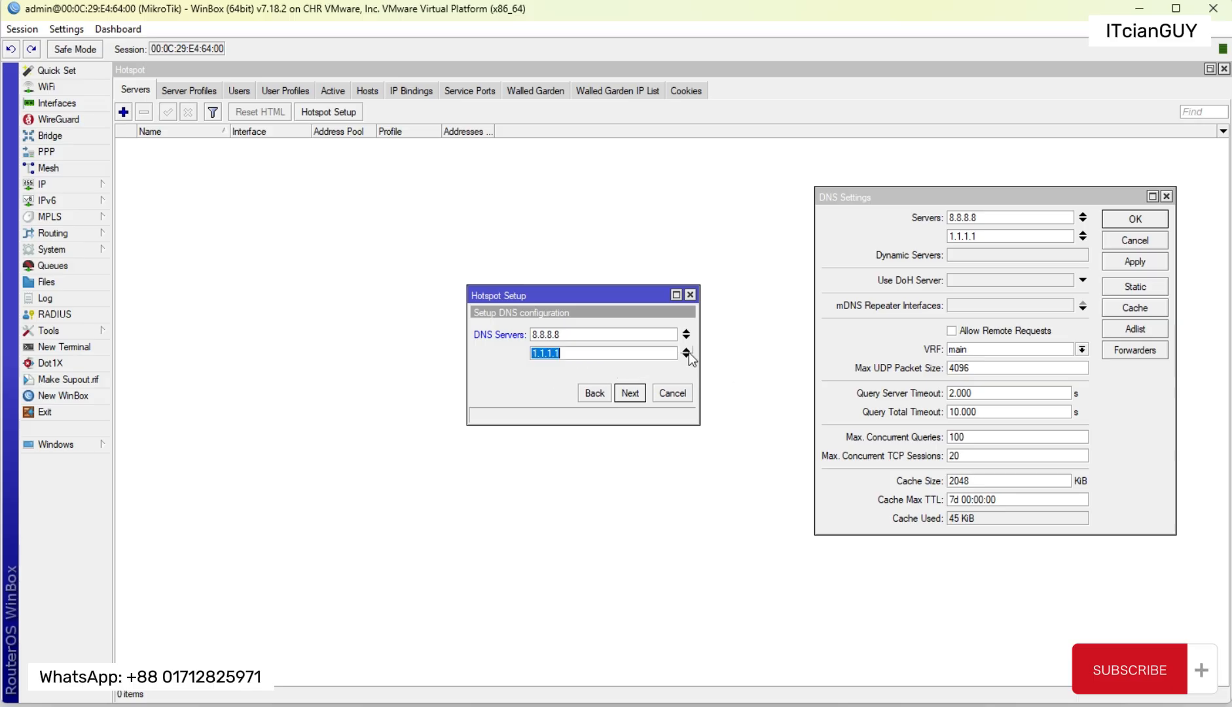
pyautogui.click(688, 351)
pyautogui.click(686, 332)
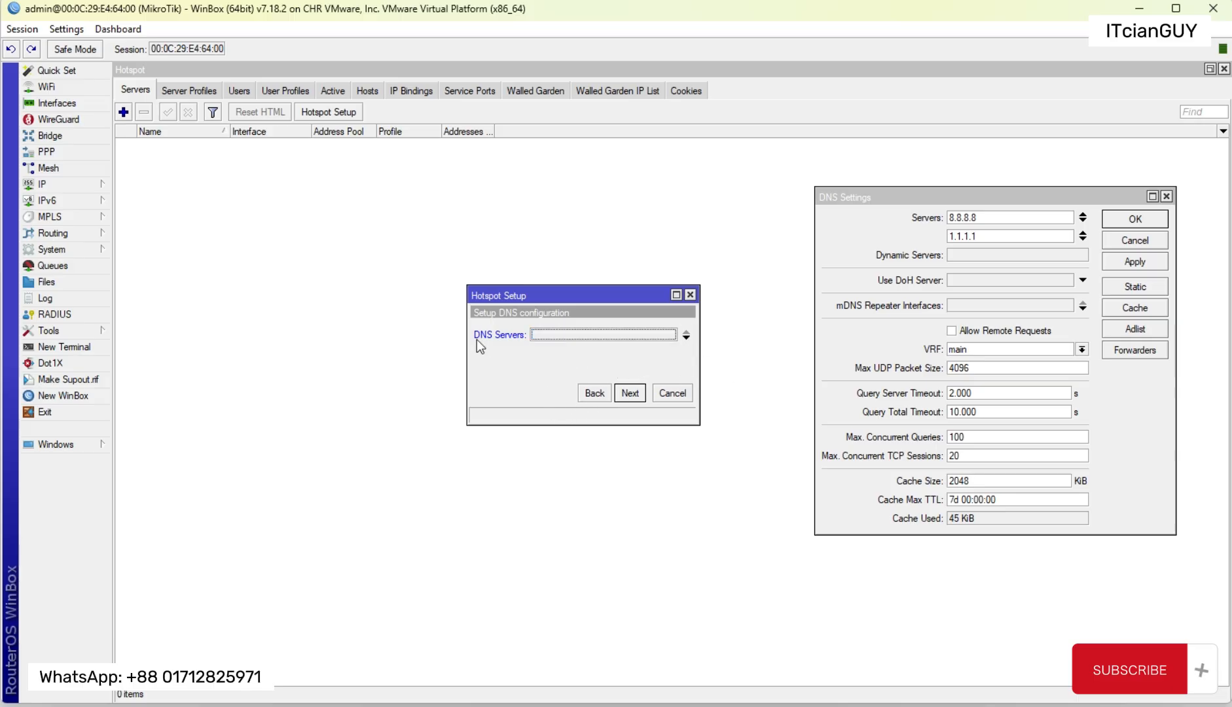
# Step: Enter 8.8.8.8, 1.1.1.1 and 4.2.2.2 as the hotspot's DNS servers and continue to the DNS name page
pyautogui.click(614, 334)
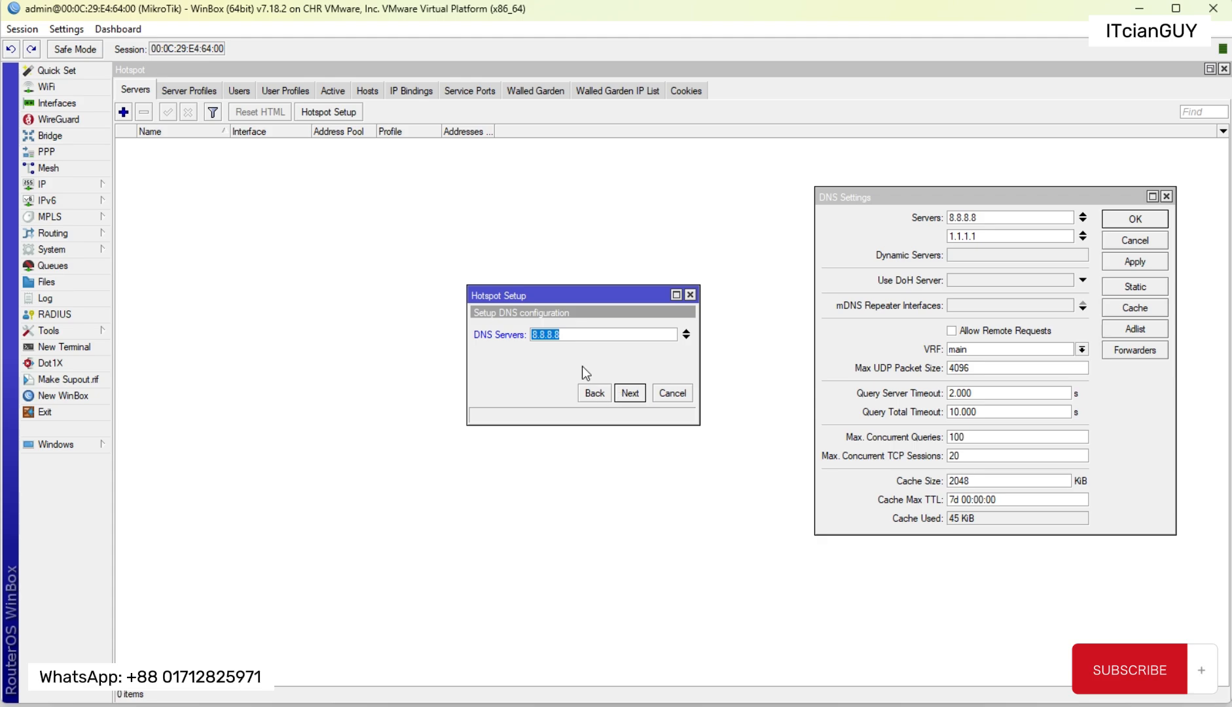
pyautogui.write('8.8.8.8')
pyautogui.click(686, 338)
pyautogui.write('1.')
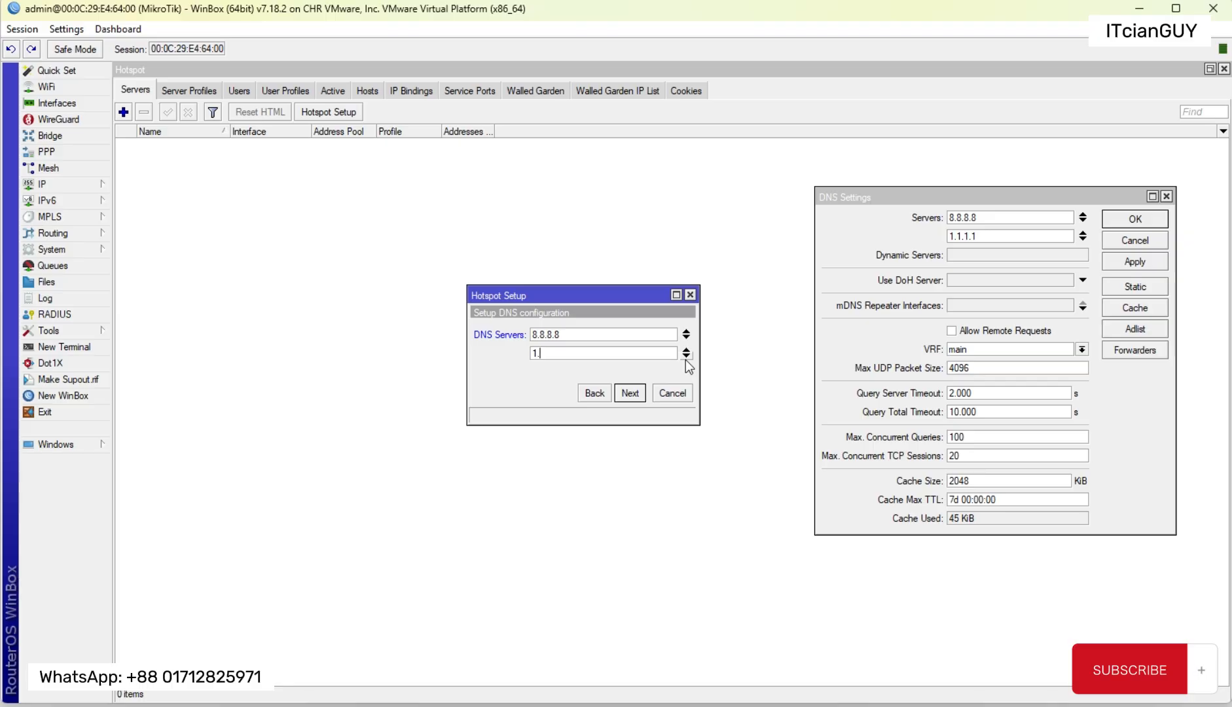
pyautogui.write('1.1.1')
pyautogui.click(686, 356)
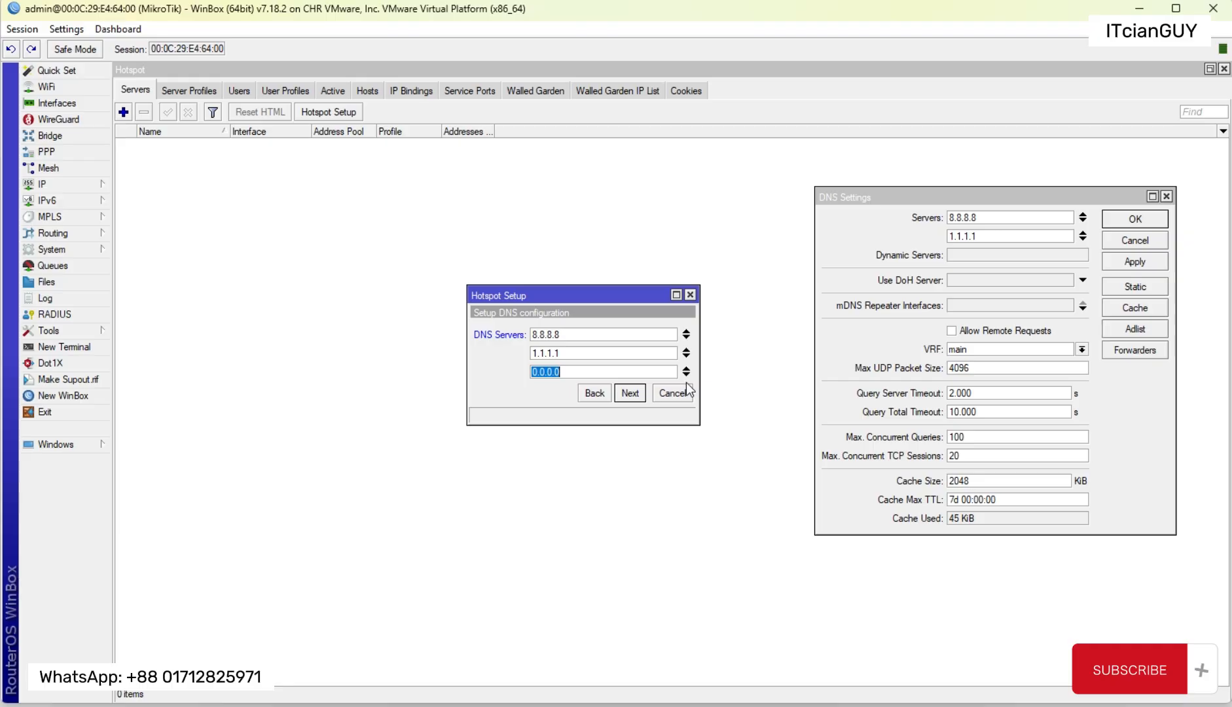
pyautogui.write('4.2.2.2')
pyautogui.click(628, 393)
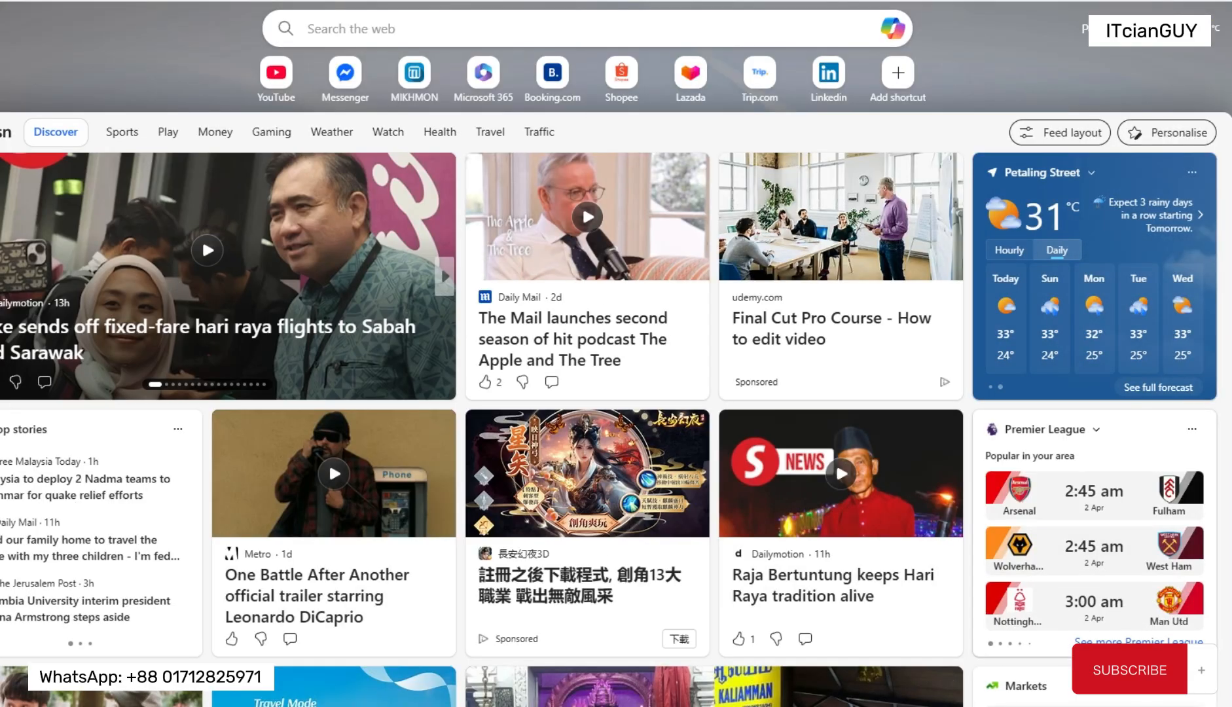
# Step: Switch to the web browser, place its window over the router session and open bbc.com
pyautogui.moveTo(458, 1); pyautogui.dragTo(328, 31)
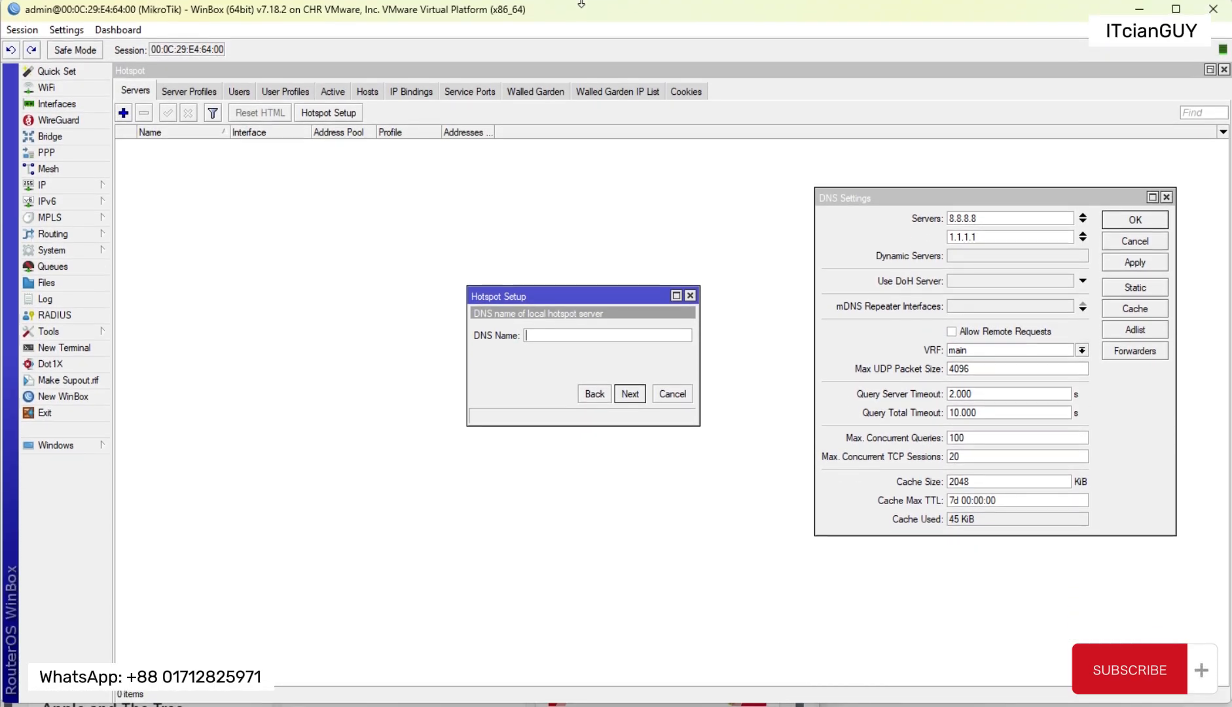
pyautogui.click(481, 706)
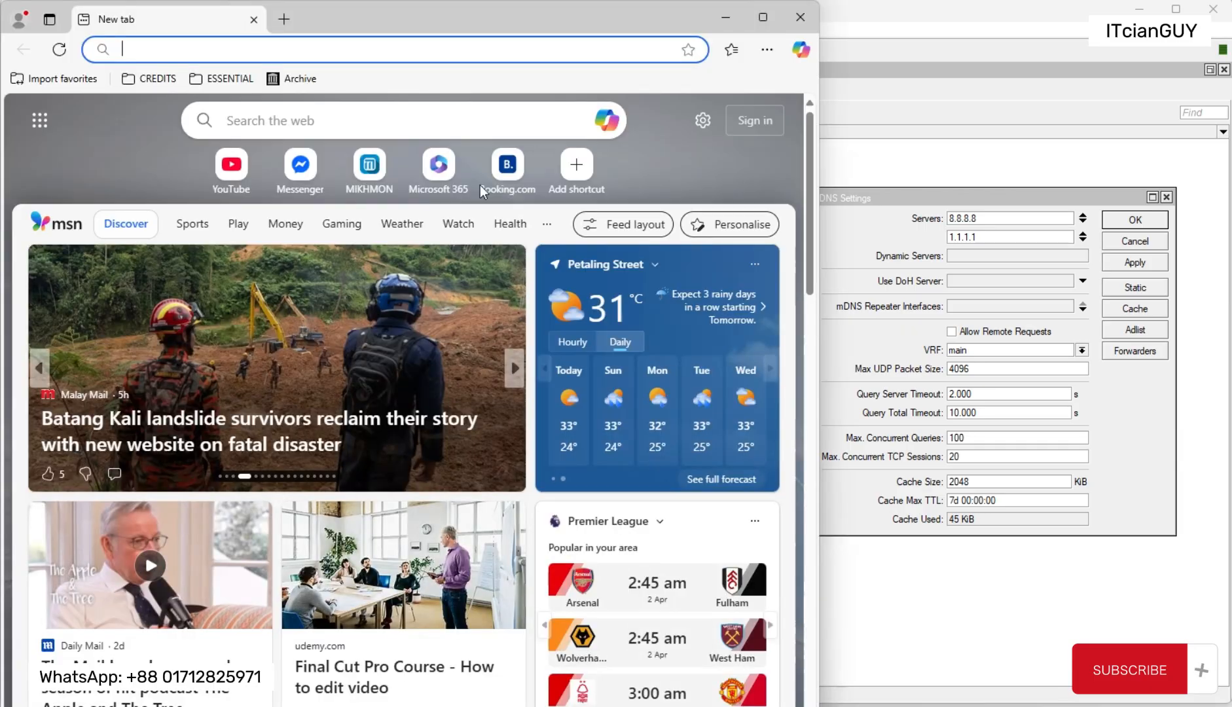
pyautogui.moveTo(421, 12); pyautogui.dragTo(579, 13)
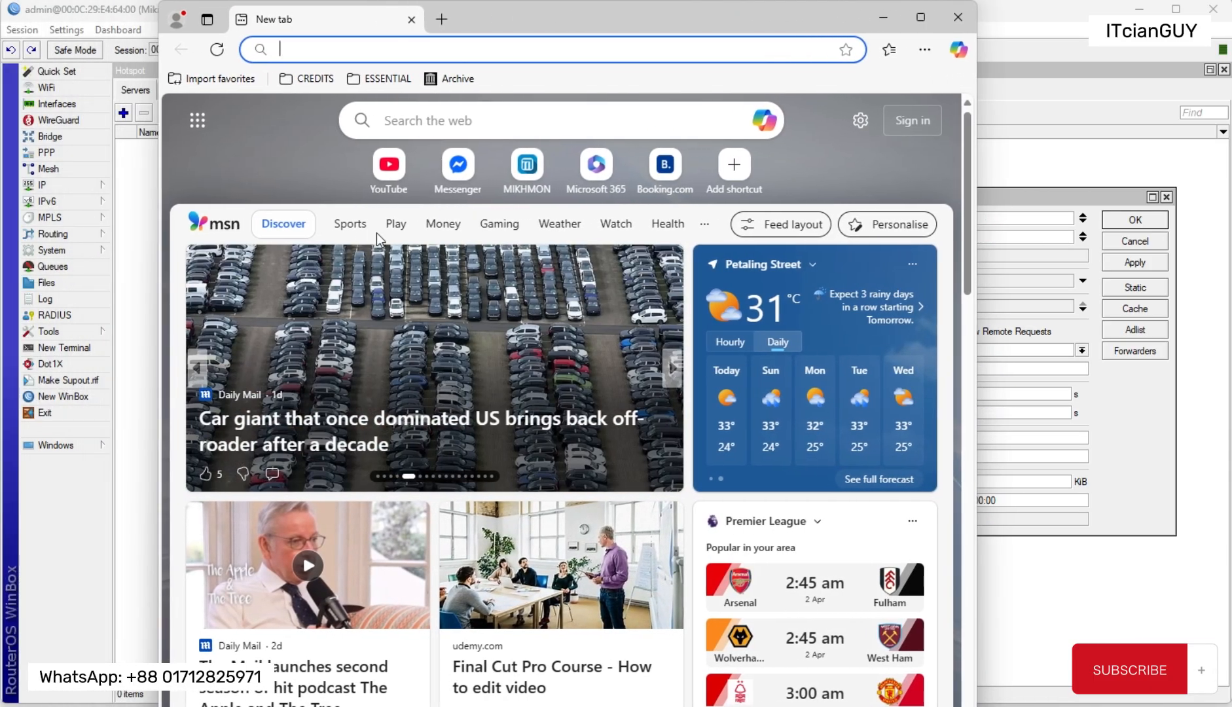
pyautogui.click(298, 55)
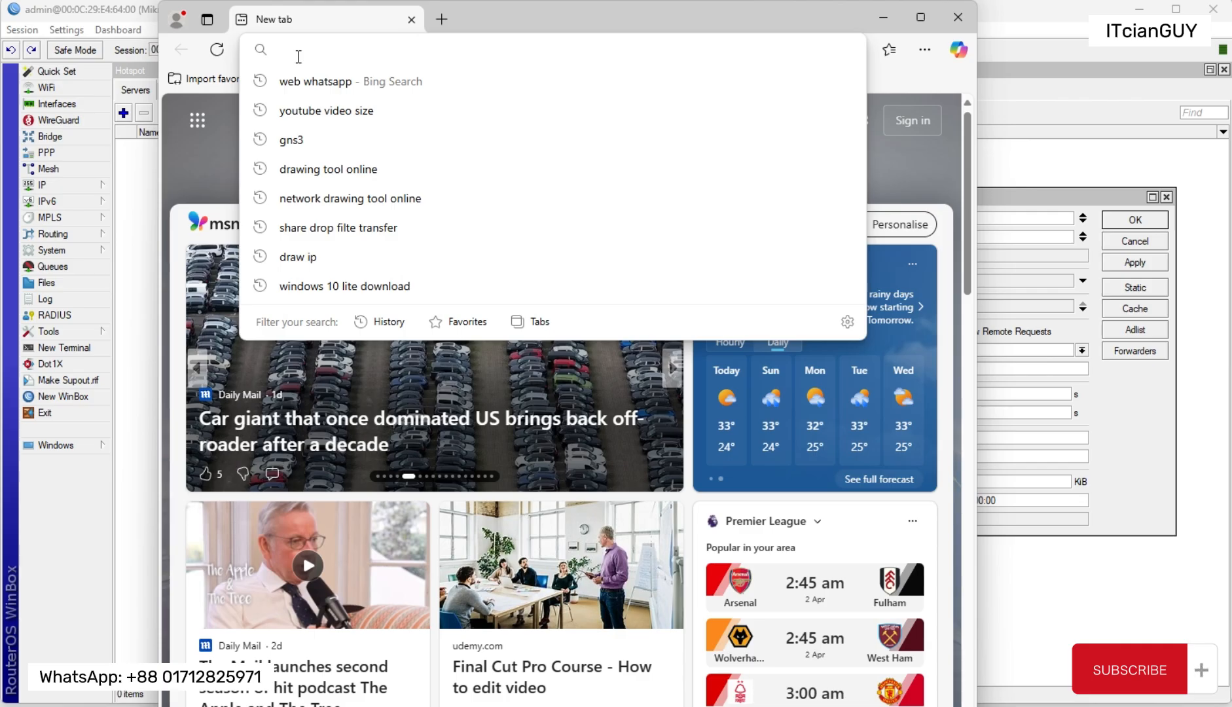
pyautogui.write('bbc.com')
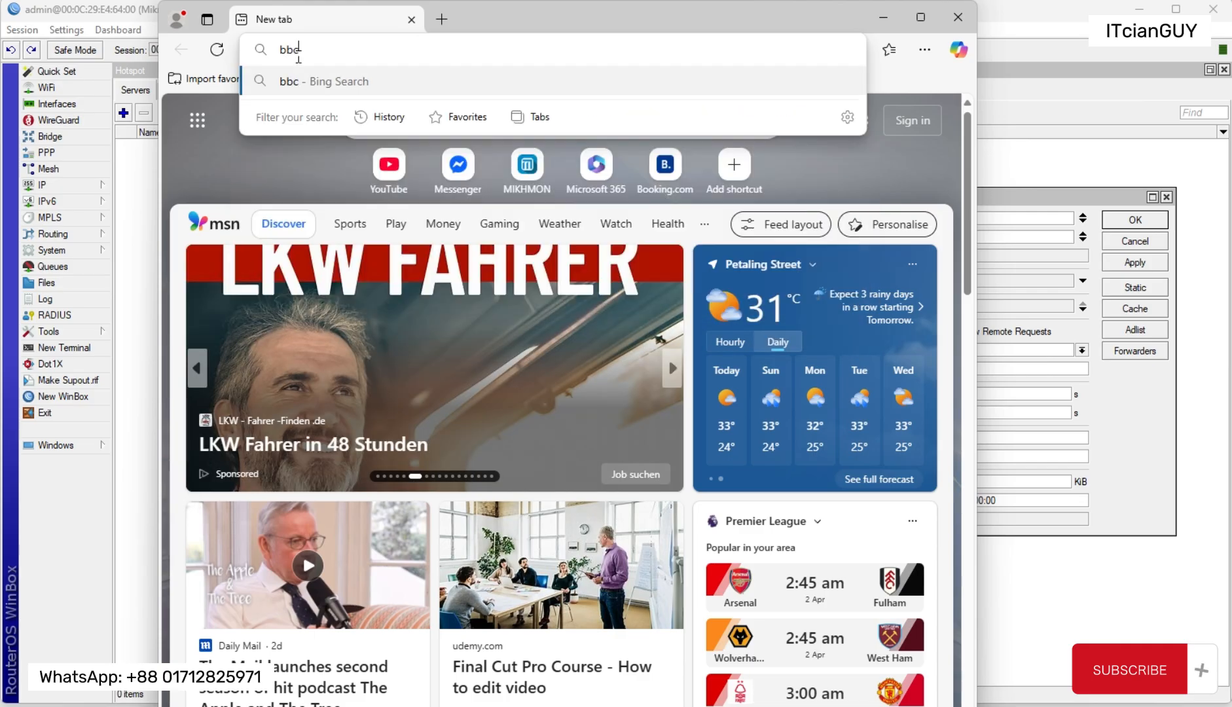
pyautogui.press('Return')
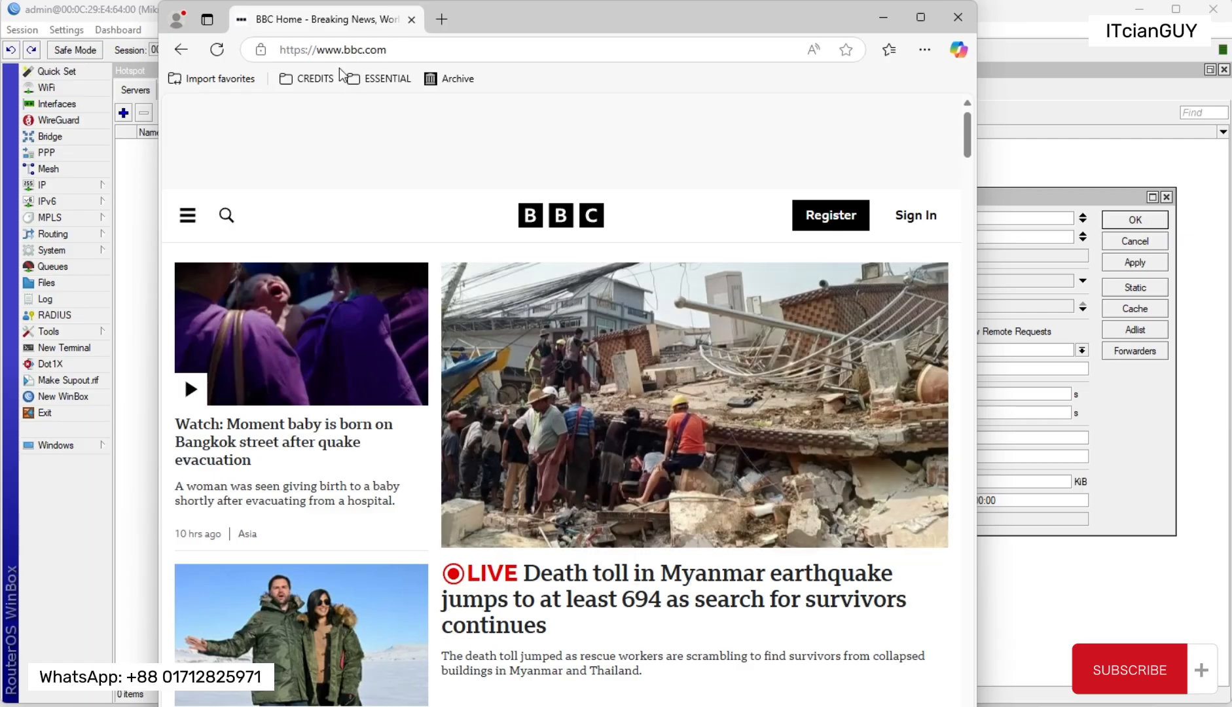
pyautogui.click(438, 52)
pyautogui.click(320, 52)
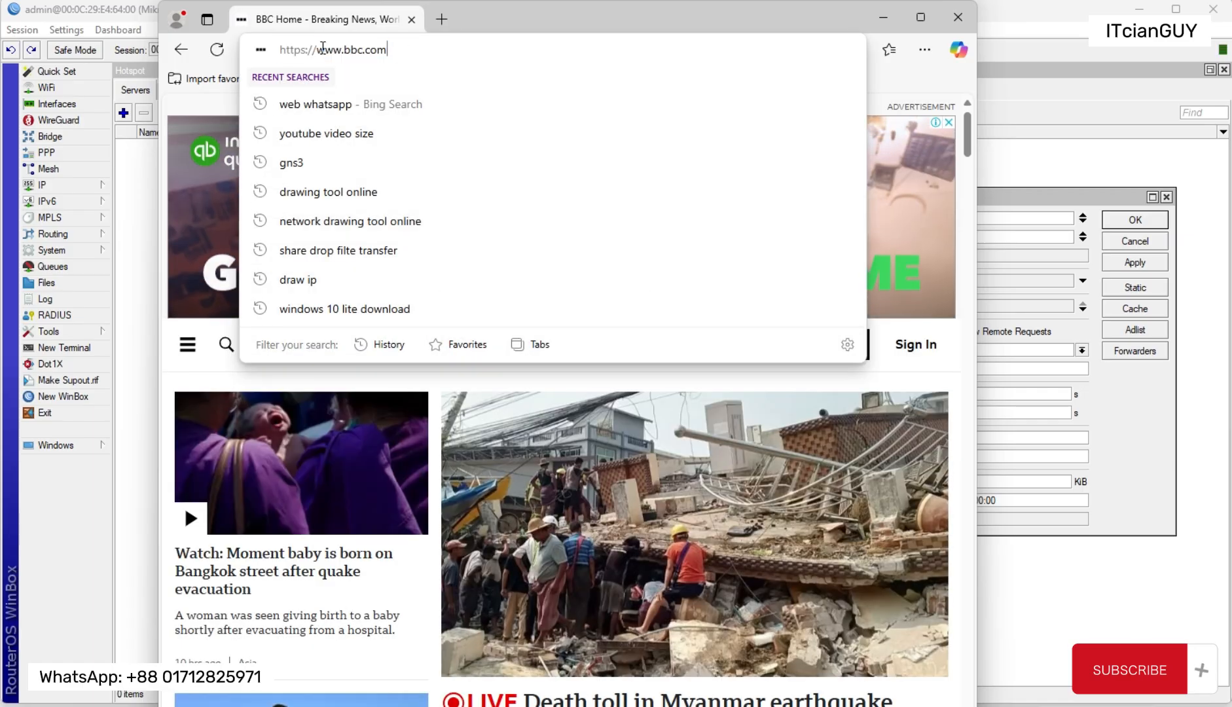
pyautogui.moveTo(306, 51); pyautogui.dragTo(282, 55)
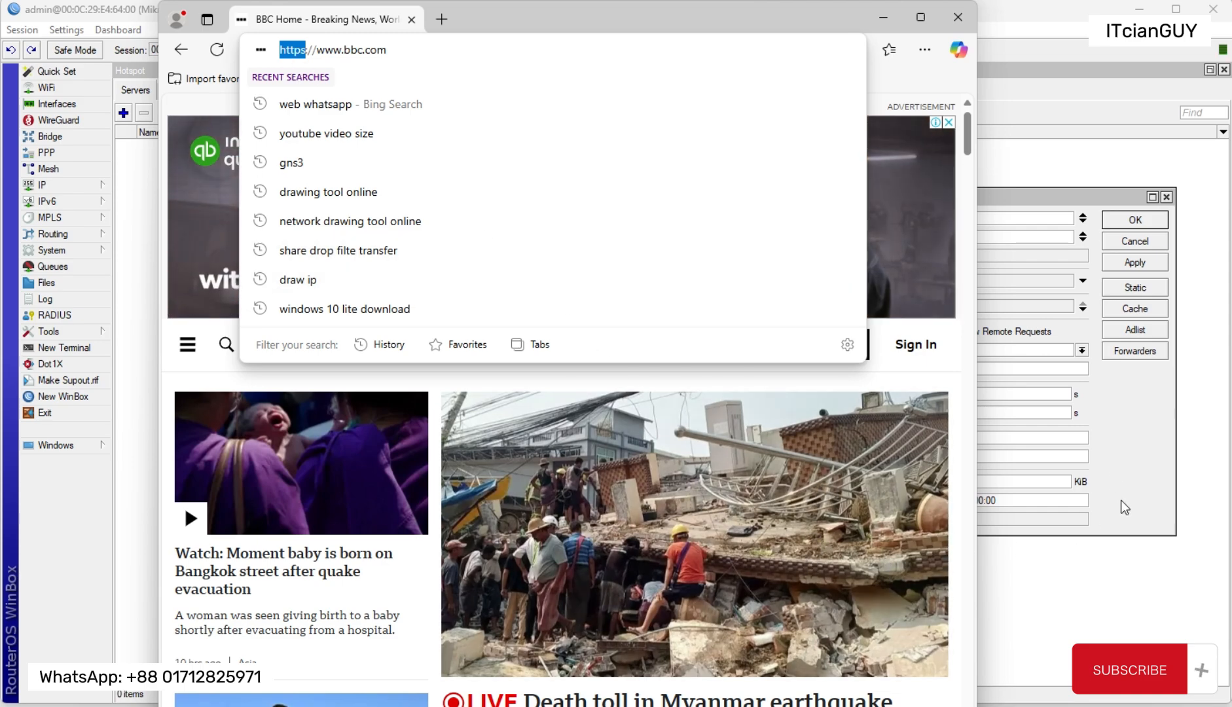
pyautogui.moveTo(392, 49); pyautogui.dragTo(339, 75)
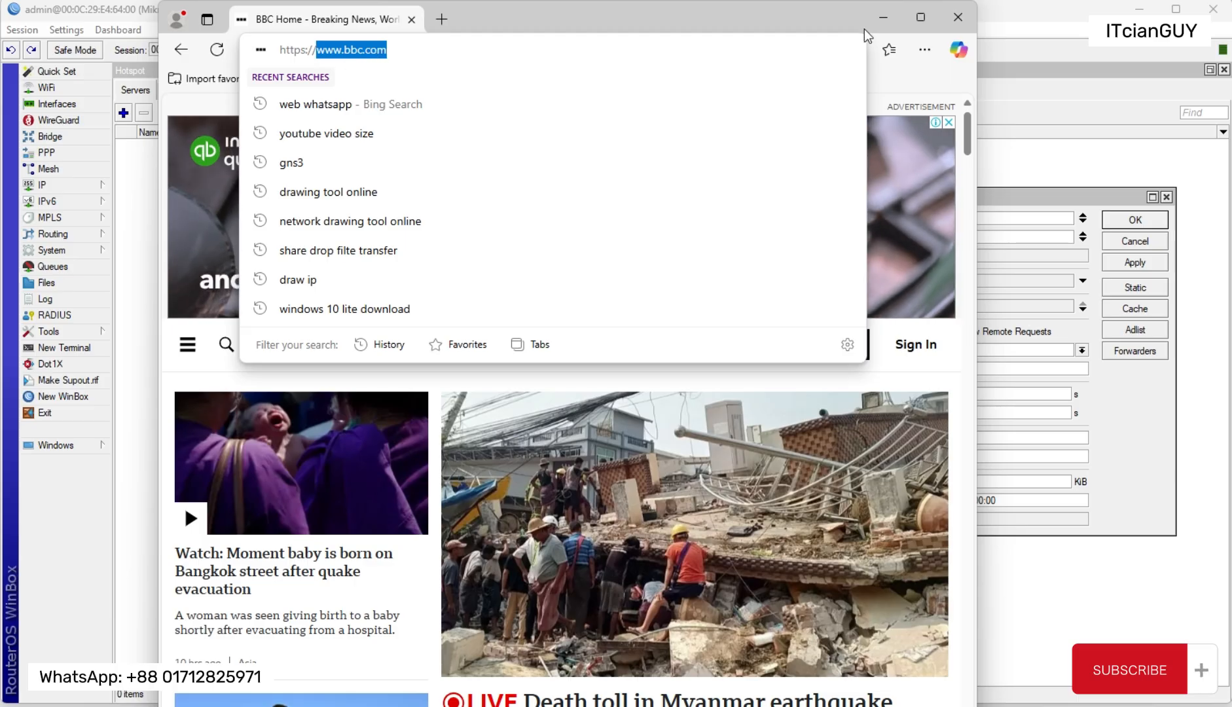
pyautogui.click(885, 20)
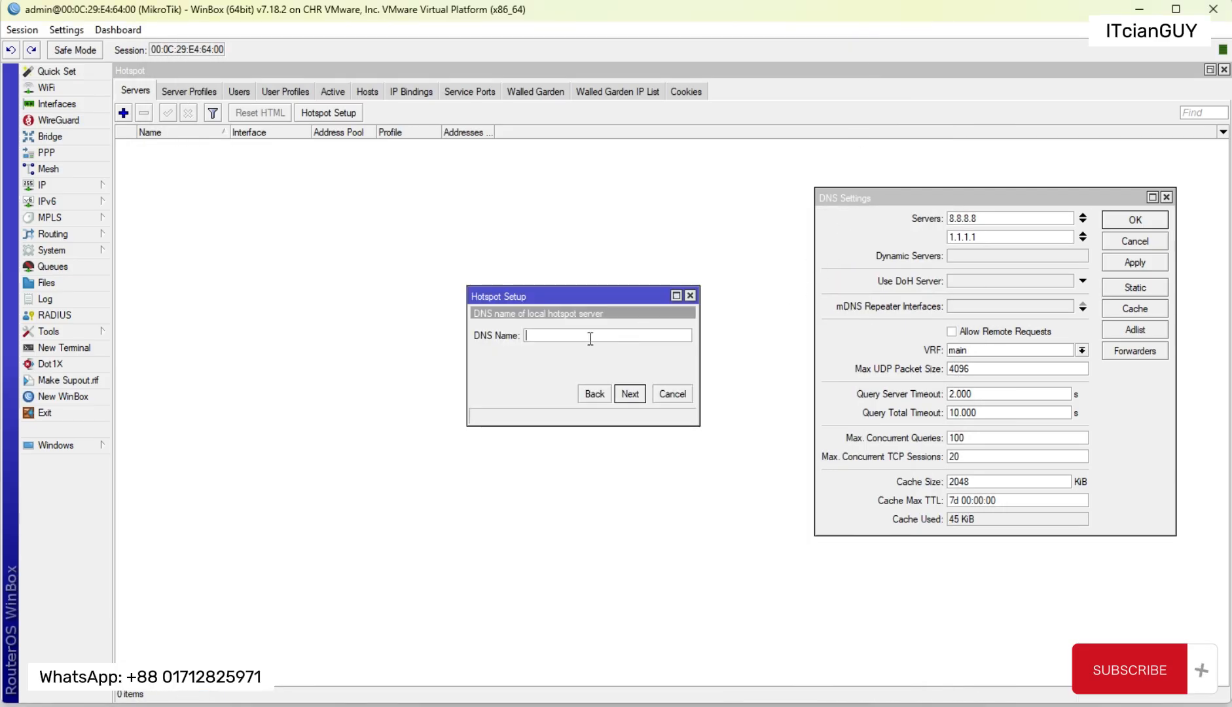
# Step: Set the local hotspot server's DNS name to login.net and continue to the hotspot user page
pyautogui.click(547, 335)
pyautogui.write('login.net')
pyautogui.doubleClick(546, 335)
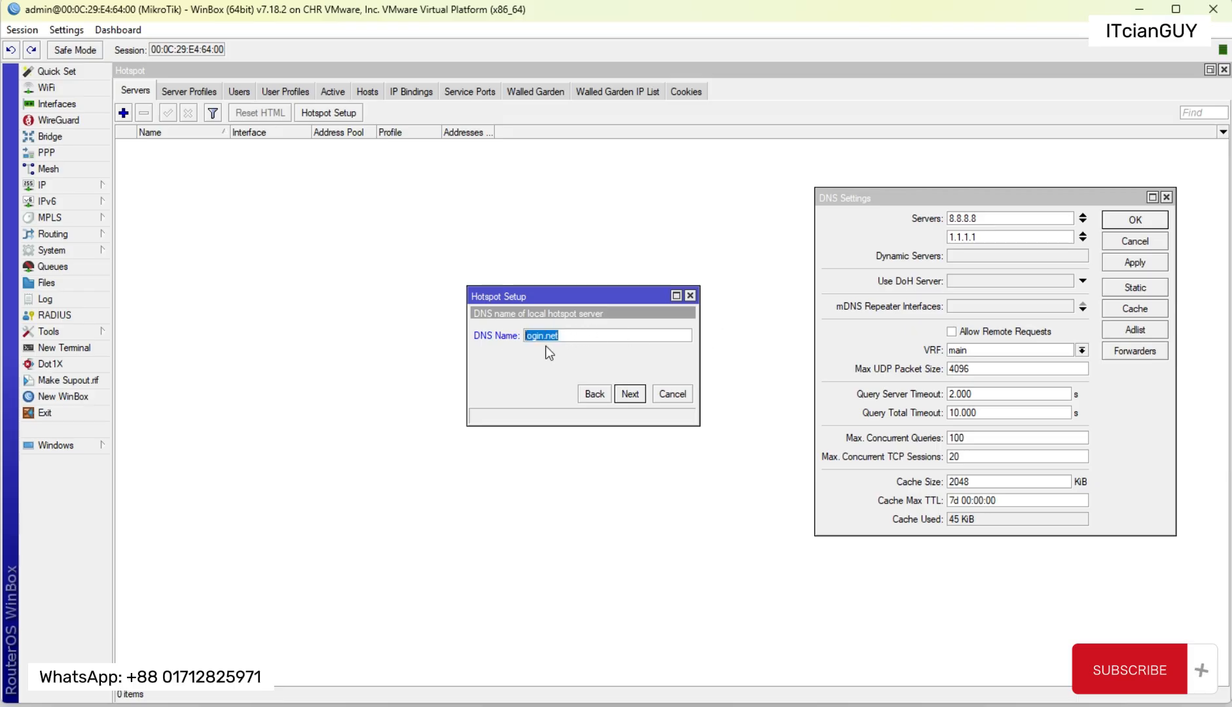
pyautogui.click(580, 341)
pyautogui.hotkey('ctrl', 'a')
pyautogui.press('Right')
pyautogui.click(630, 393)
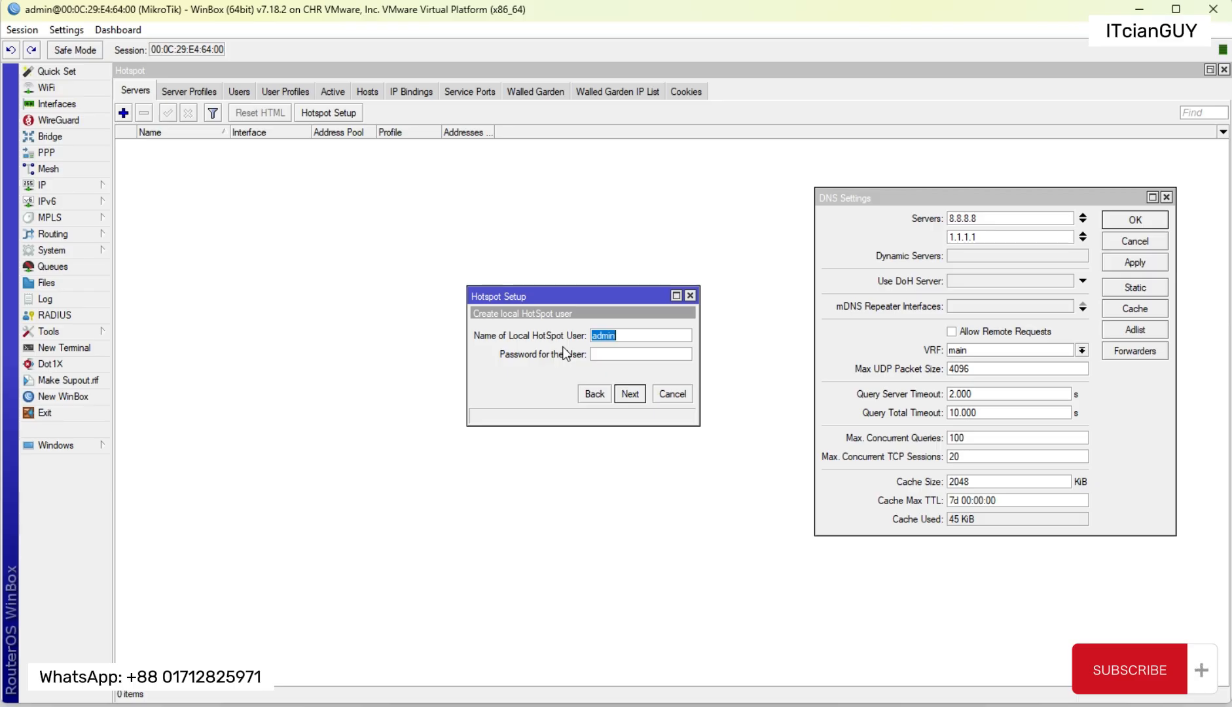
# Step: Draw green lines on the network diagram linking the Mikrotik's LAN side to a new box, the switch and AP1's phone, and loop the clients
pyautogui.click(629, 354)
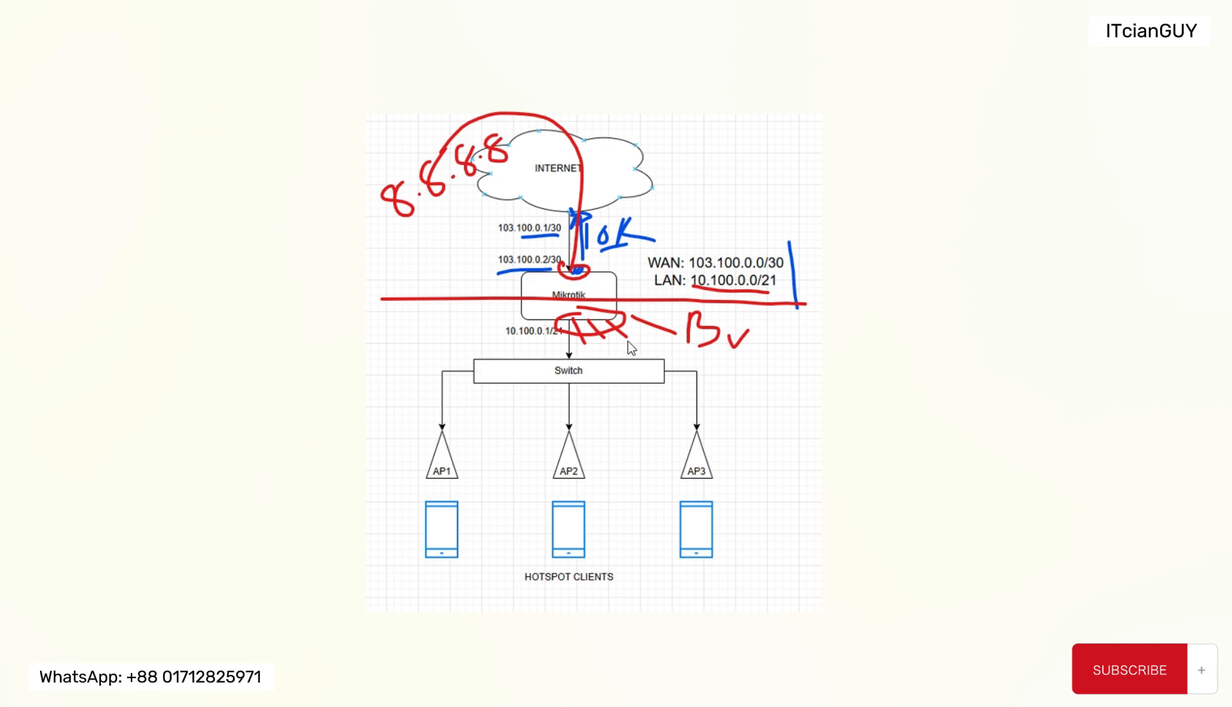
pyautogui.click(493, 1)
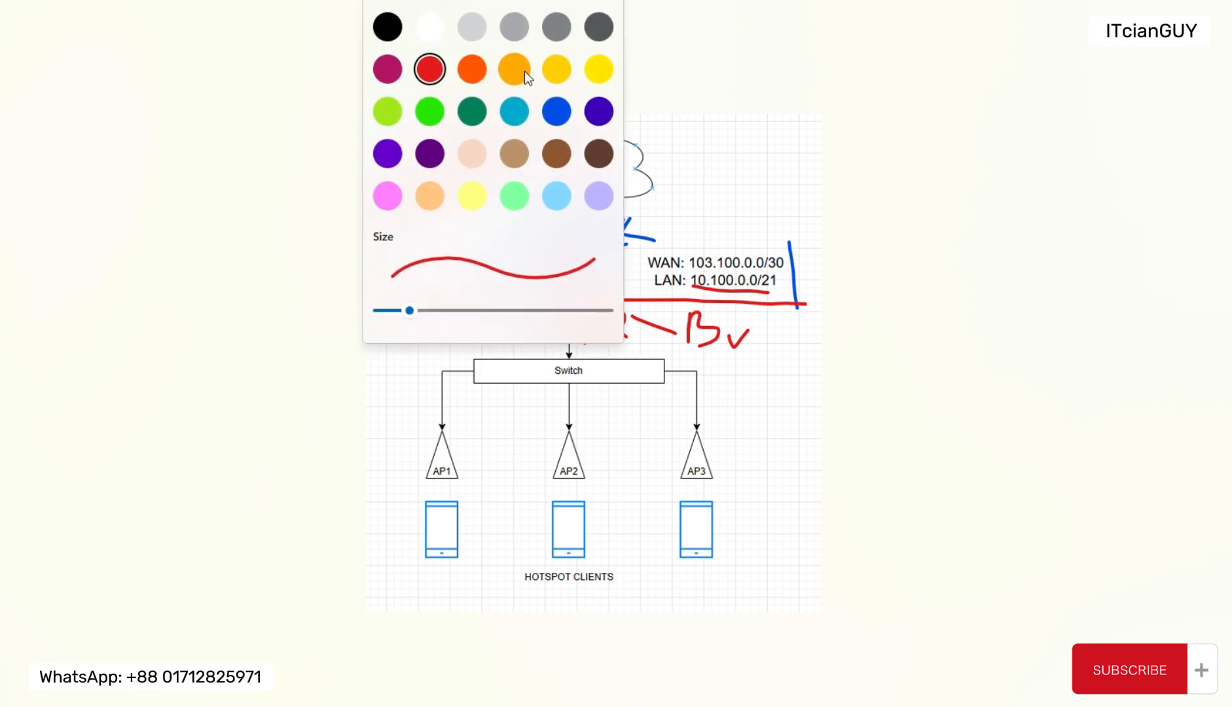
pyautogui.click(430, 115)
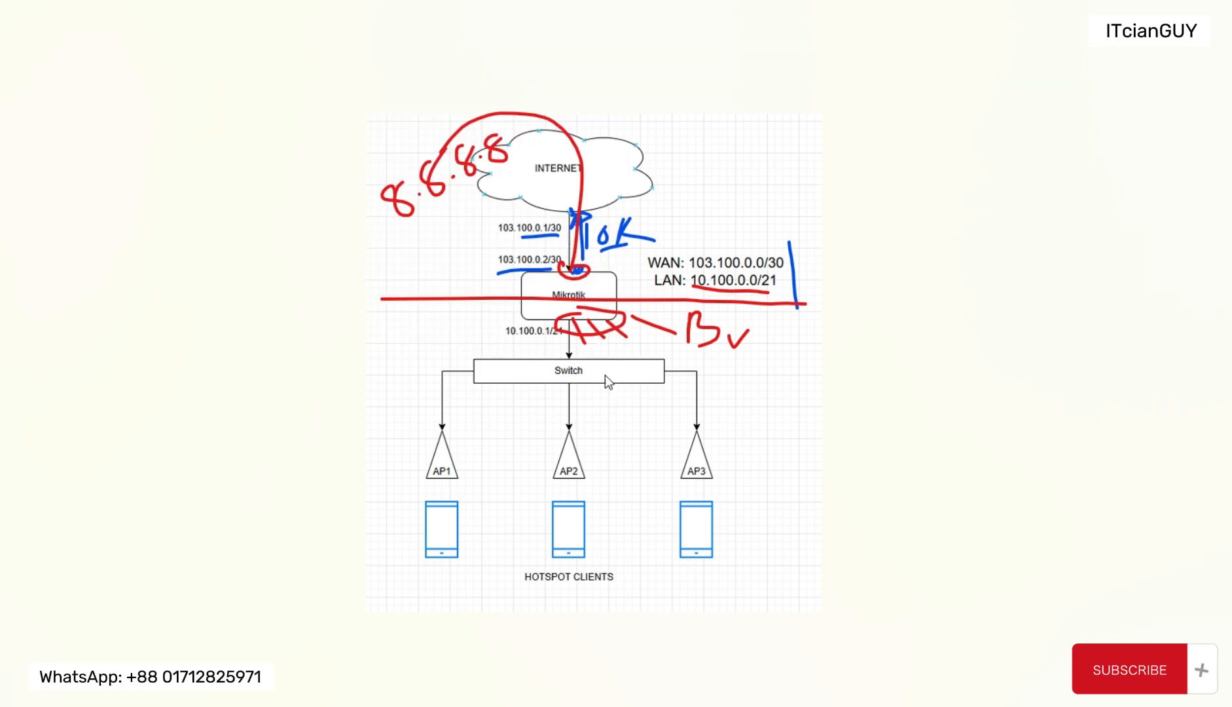
pyautogui.moveTo(588, 319)
pyautogui.mouseDown()
pyautogui.moveTo(605, 353)
pyautogui.moveTo(749, 412)
pyautogui.mouseUp()
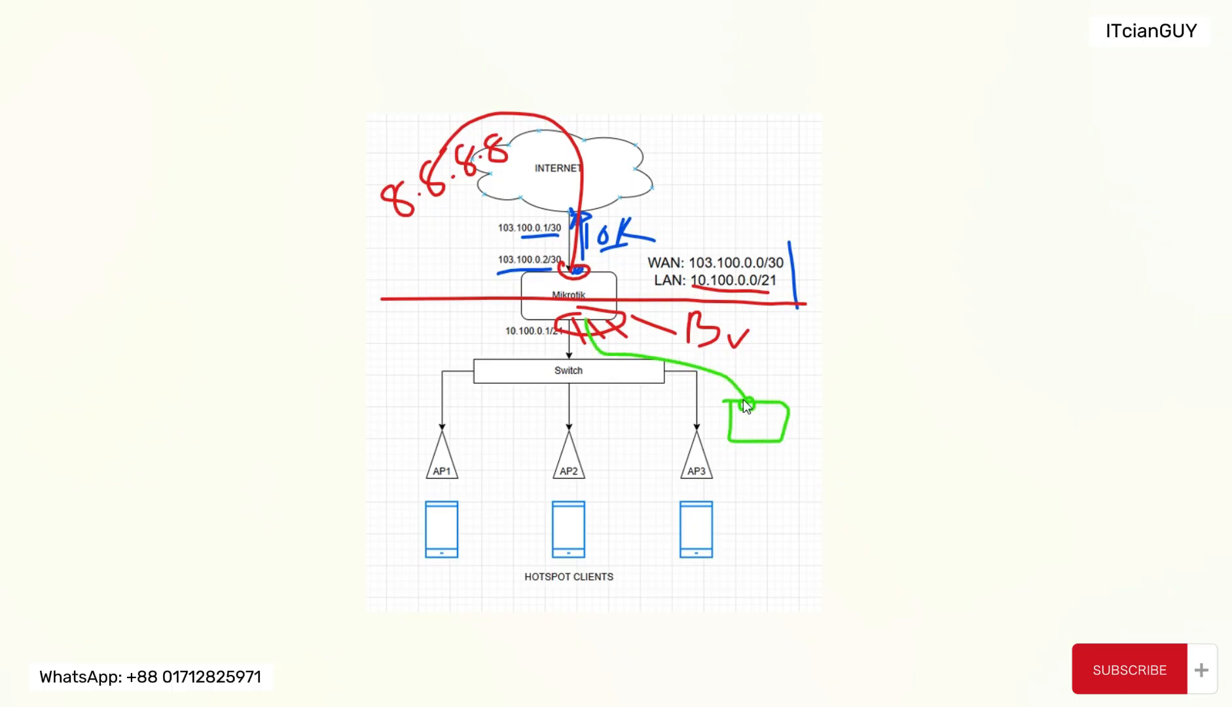
pyautogui.moveTo(567, 321); pyautogui.dragTo(567, 338)
pyautogui.moveTo(428, 365)
pyautogui.mouseDown()
pyautogui.moveTo(660, 556)
pyautogui.moveTo(402, 557)
pyautogui.moveTo(486, 347)
pyautogui.mouseUp()
pyautogui.moveTo(421, 534)
pyautogui.mouseDown()
pyautogui.moveTo(469, 556)
pyautogui.moveTo(409, 499)
pyautogui.moveTo(466, 496)
pyautogui.moveTo(473, 370)
pyautogui.moveTo(541, 337)
pyautogui.mouseUp()
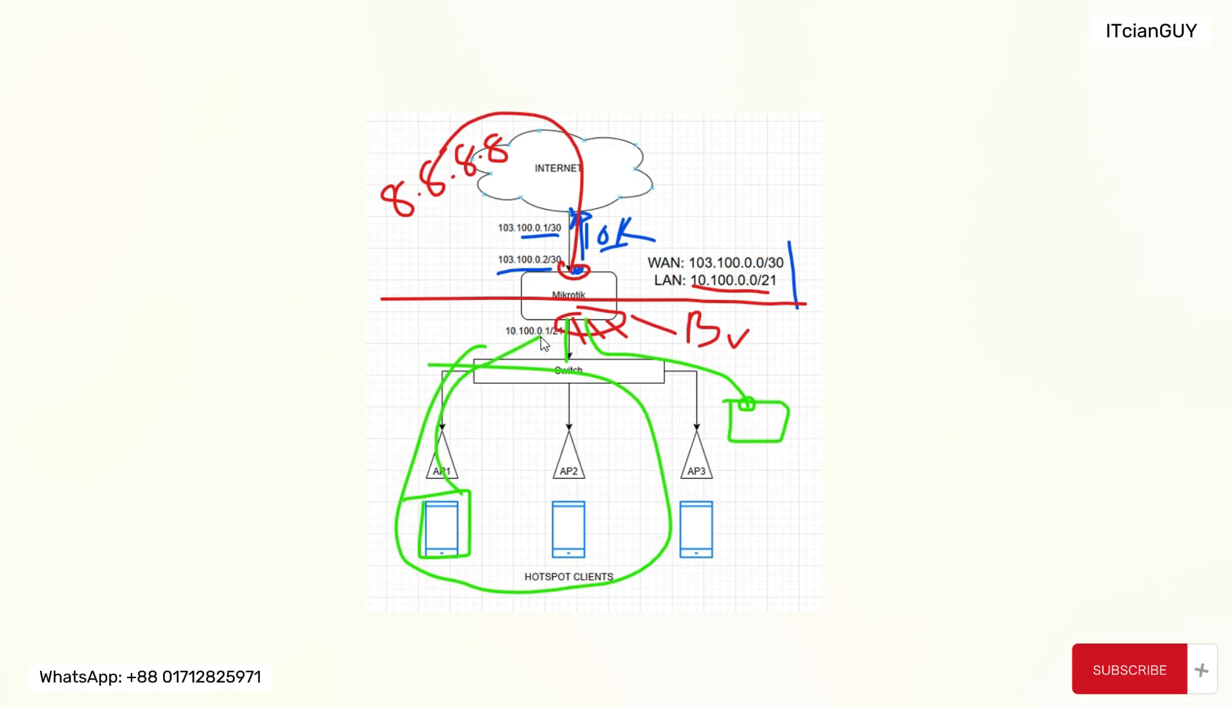
# Step: Sketch a green login page box beside AP1, link the Mikrotik to two small boxes, and tick AP1's phone
pyautogui.moveTo(481, 446)
pyautogui.mouseDown()
pyautogui.moveTo(535, 489)
pyautogui.moveTo(483, 430)
pyautogui.moveTo(528, 462)
pyautogui.mouseUp()
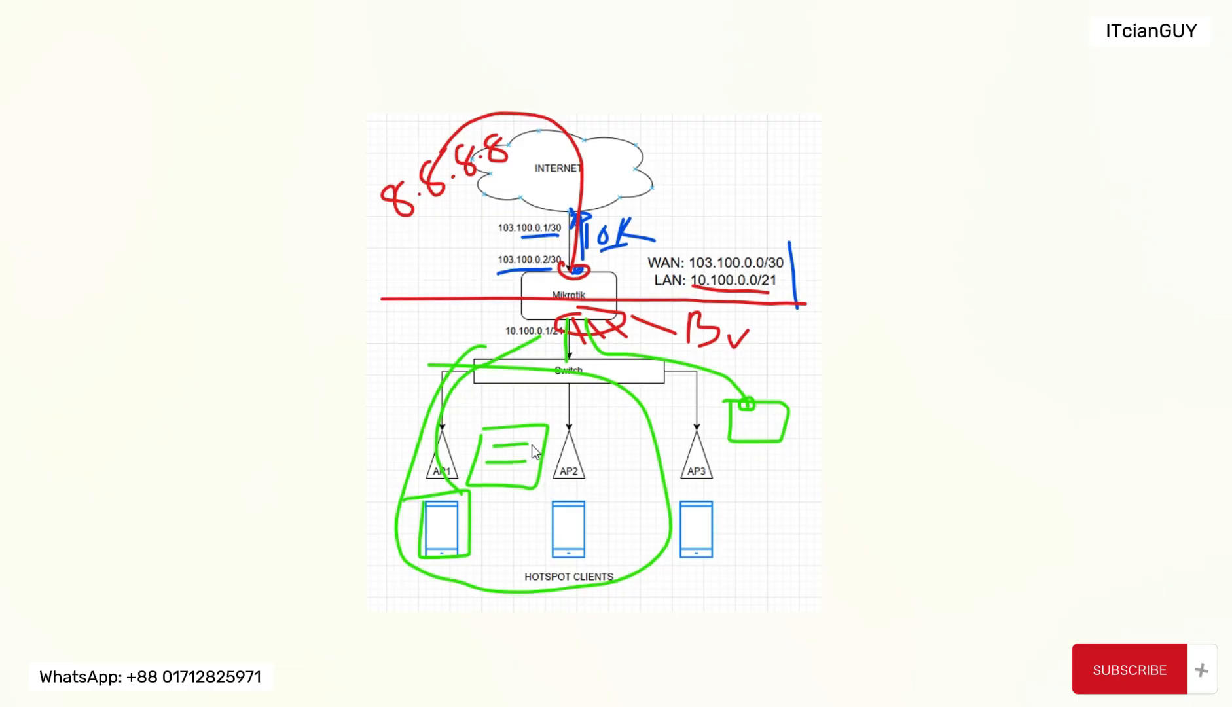
pyautogui.moveTo(524, 287)
pyautogui.mouseDown()
pyautogui.moveTo(405, 317)
pyautogui.moveTo(425, 346)
pyautogui.mouseUp()
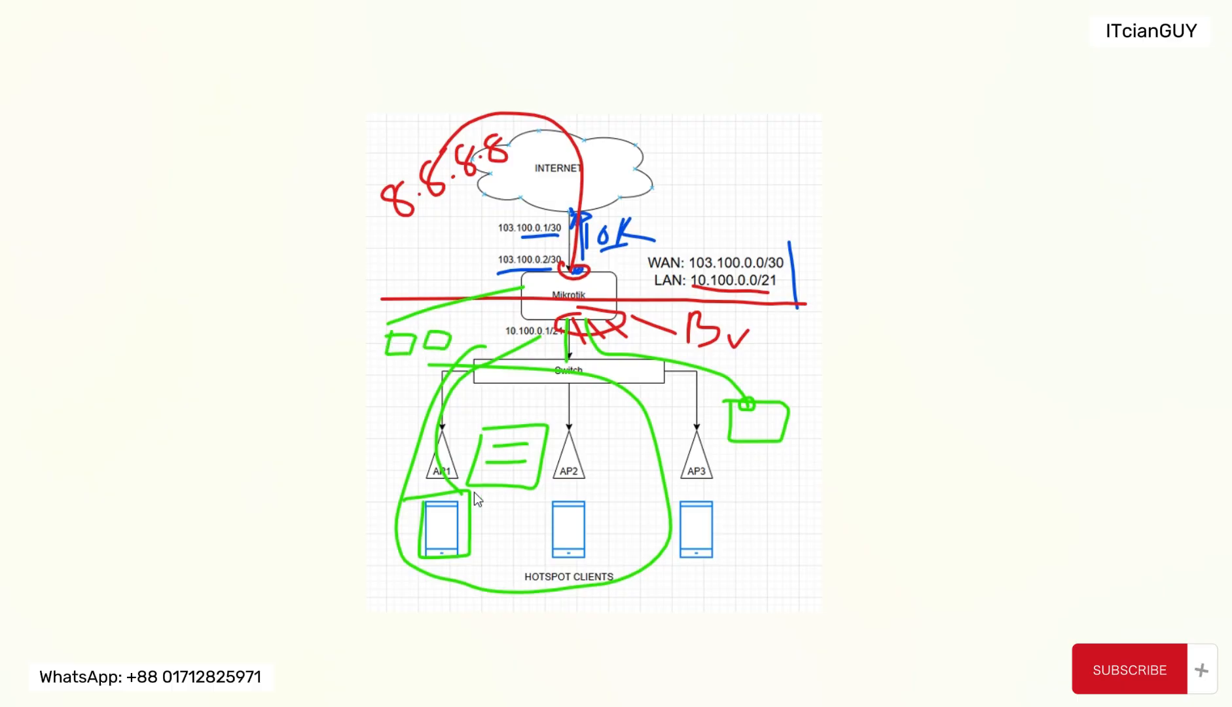
pyautogui.moveTo(445, 524)
pyautogui.mouseDown()
pyautogui.moveTo(451, 533)
pyautogui.moveTo(466, 513)
pyautogui.mouseUp()
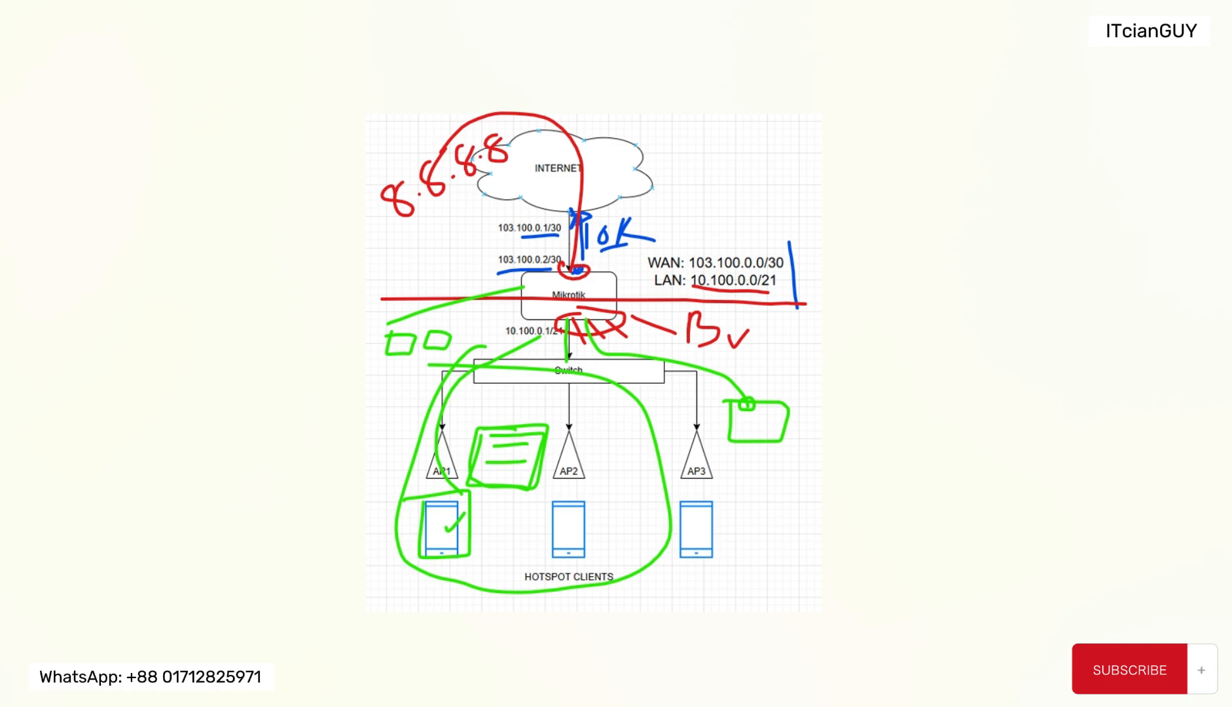
# Step: Switch back to the WinBox router session, enter the local hotspot user's password, finish the setup wizard and close the DNS settings
pyautogui.moveTo(702, 706)
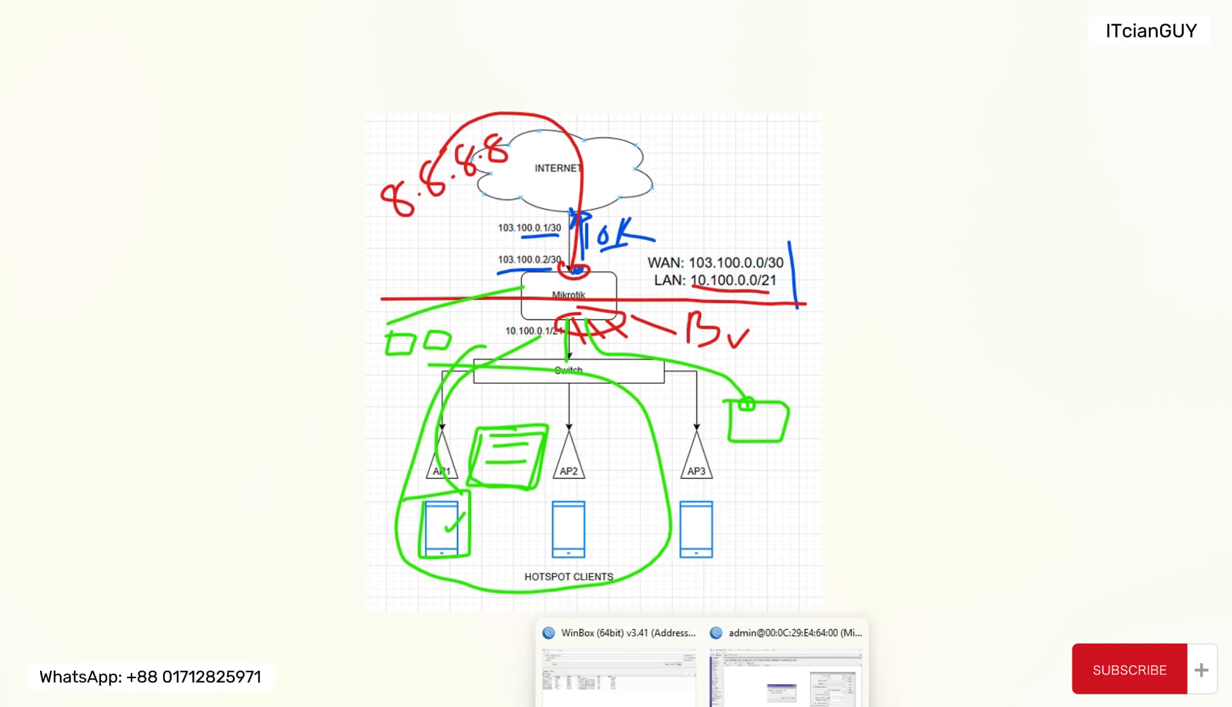
pyautogui.click(786, 674)
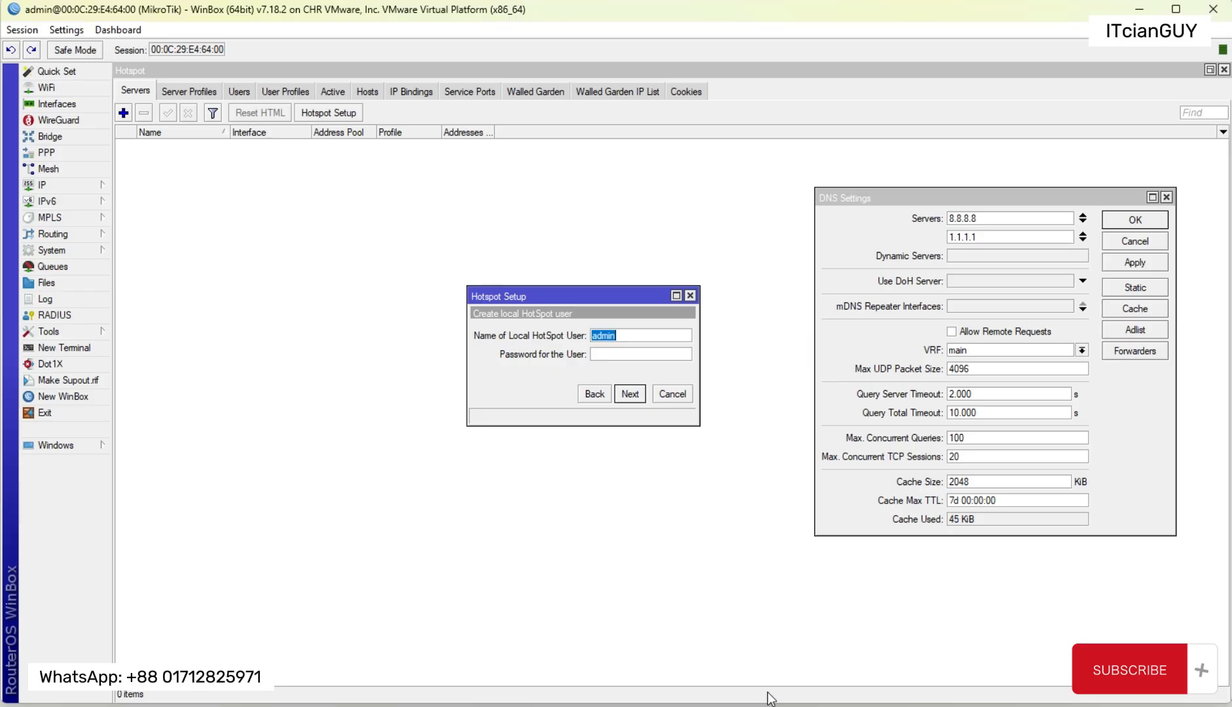
pyautogui.click(622, 354)
pyautogui.write('admin')
pyautogui.click(629, 394)
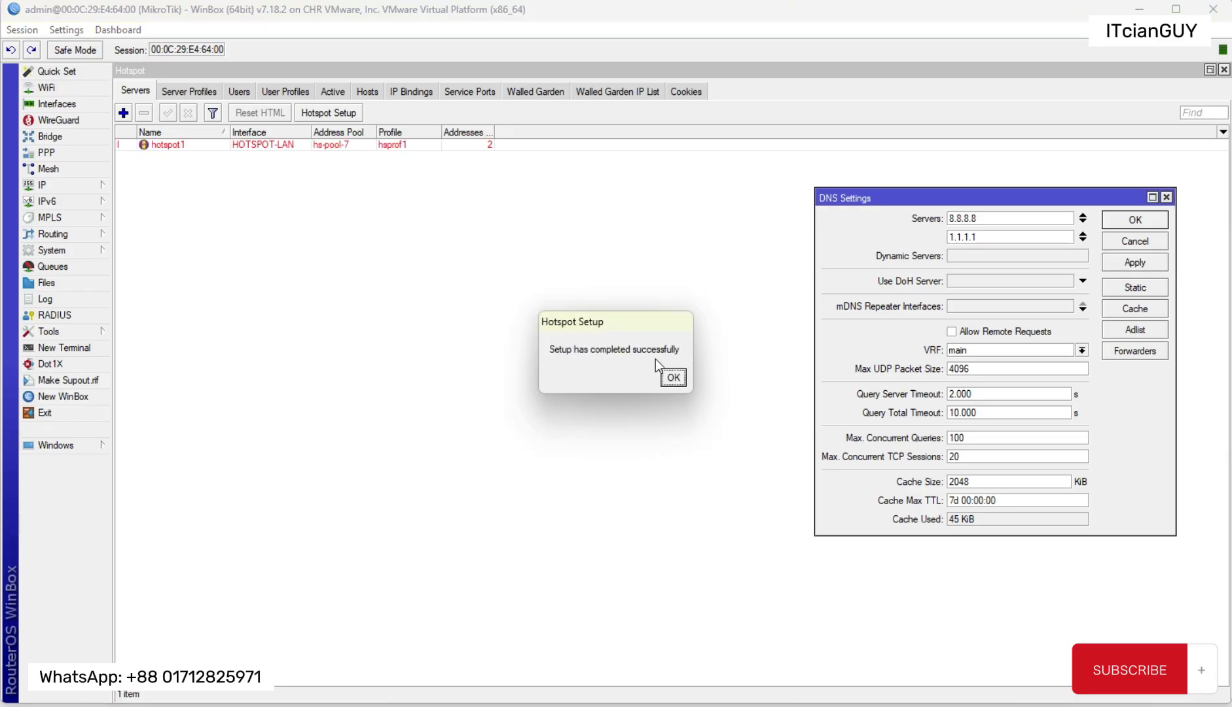
pyautogui.click(666, 381)
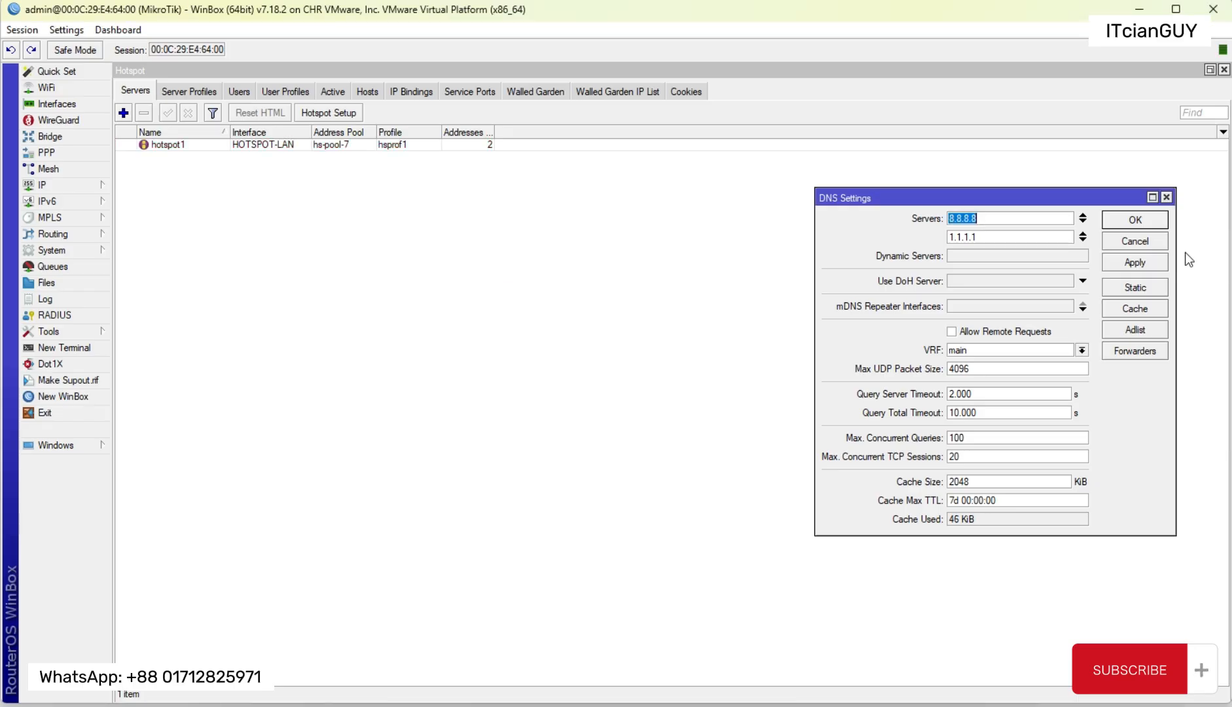
pyautogui.click(1132, 243)
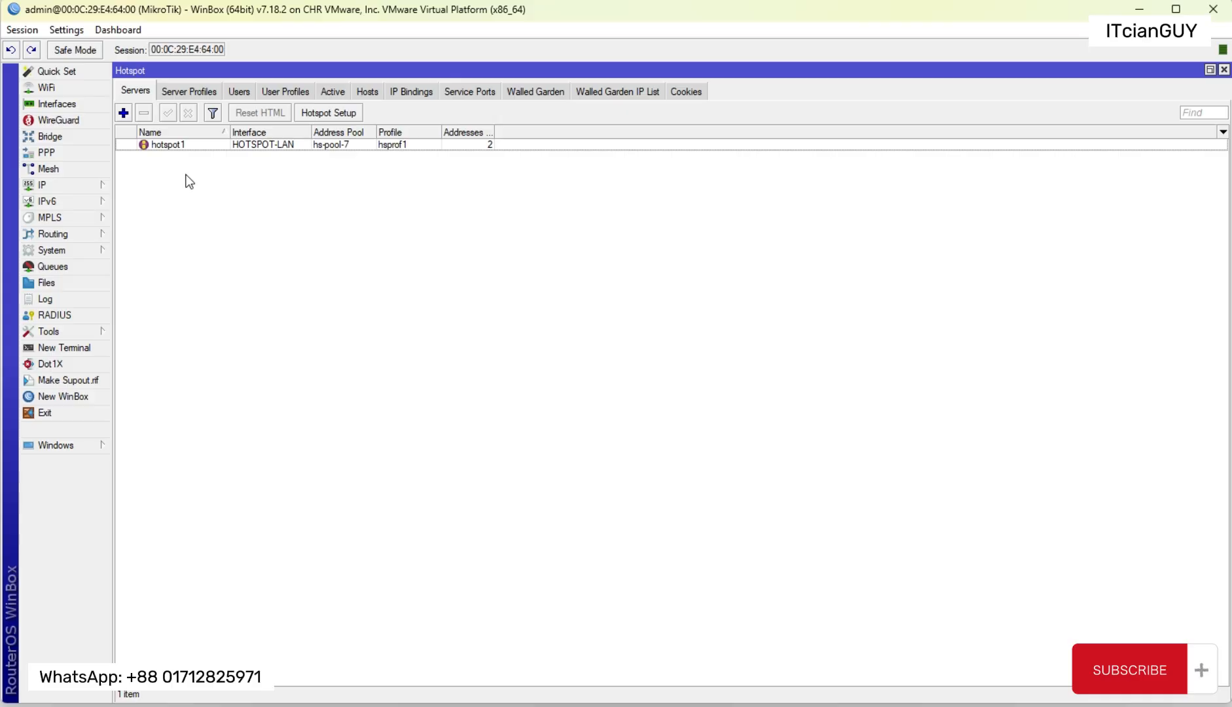
# Step: Set Addresses Per MAC to 1 for the hotspot1 server and save the change
pyautogui.doubleClick(189, 145)
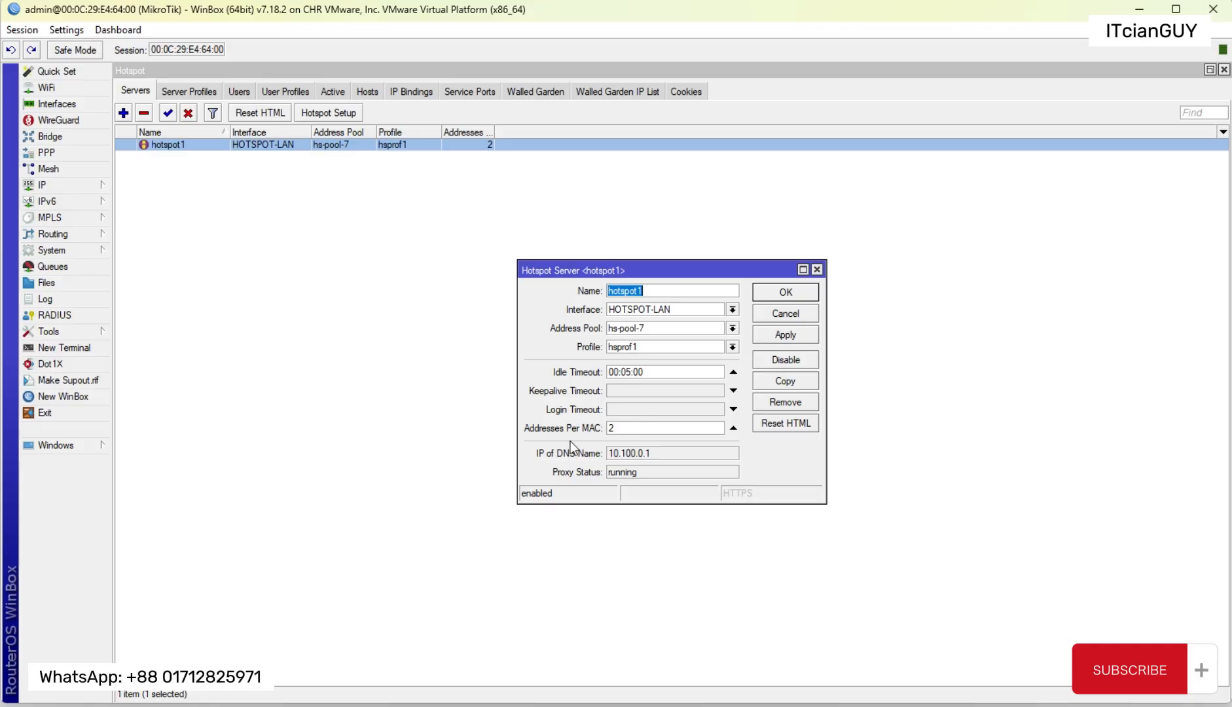
pyautogui.click(627, 427)
pyautogui.write('1')
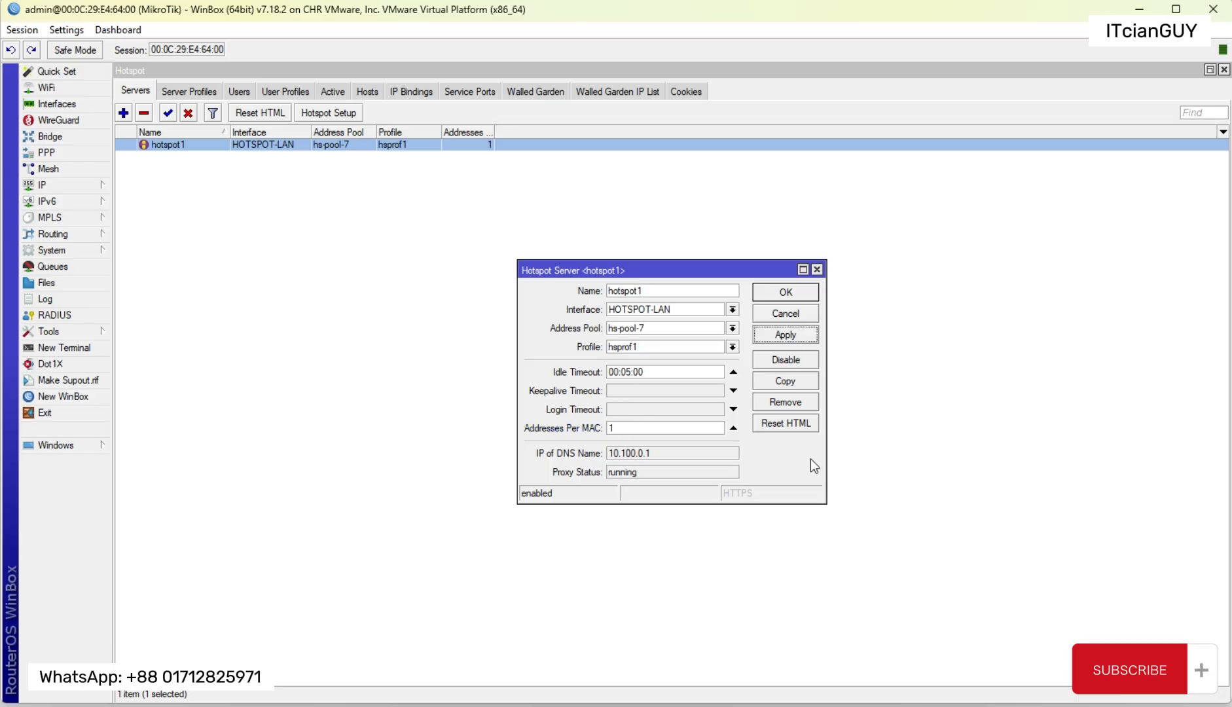
pyautogui.click(799, 297)
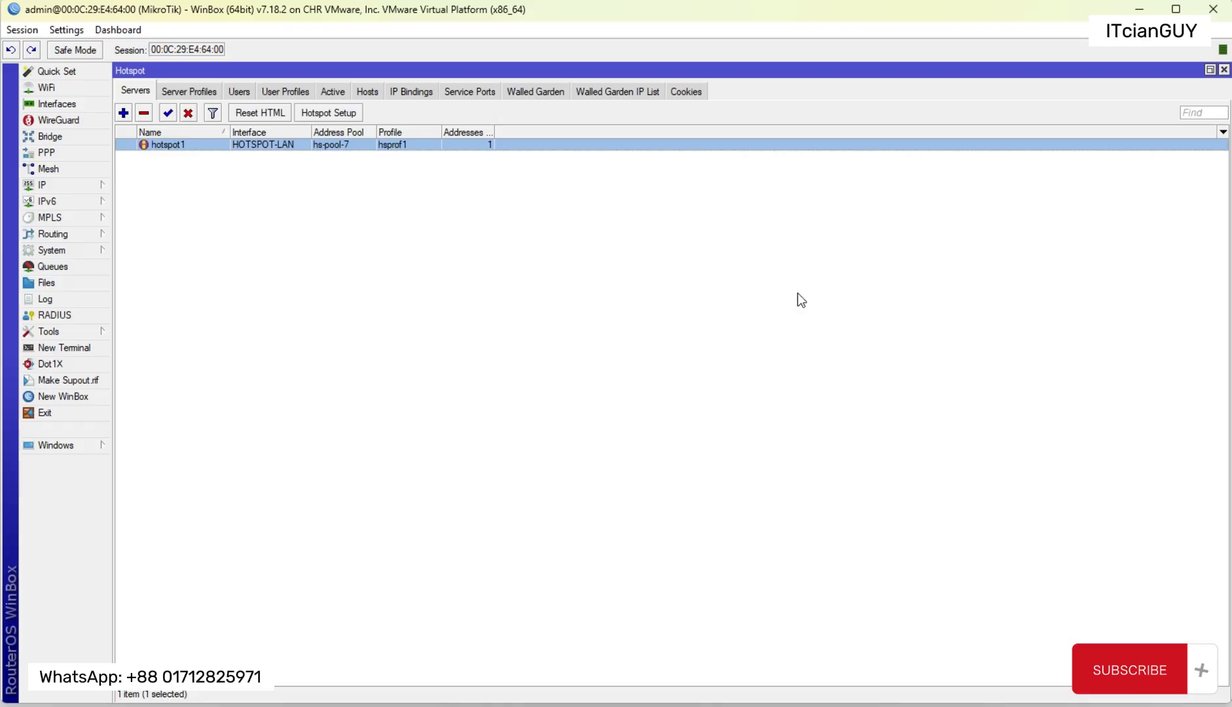
# Step: Examine the hotspot server profiles, comparing default with hsprof1
pyautogui.click(204, 97)
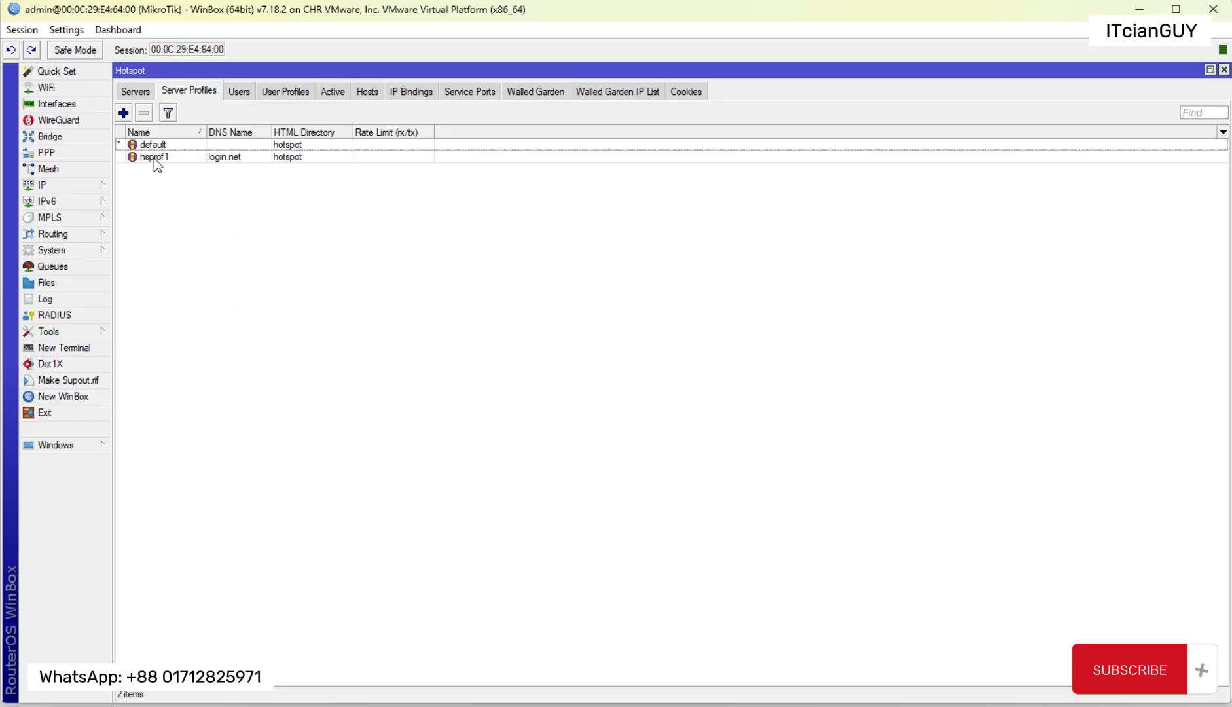
pyautogui.click(173, 146)
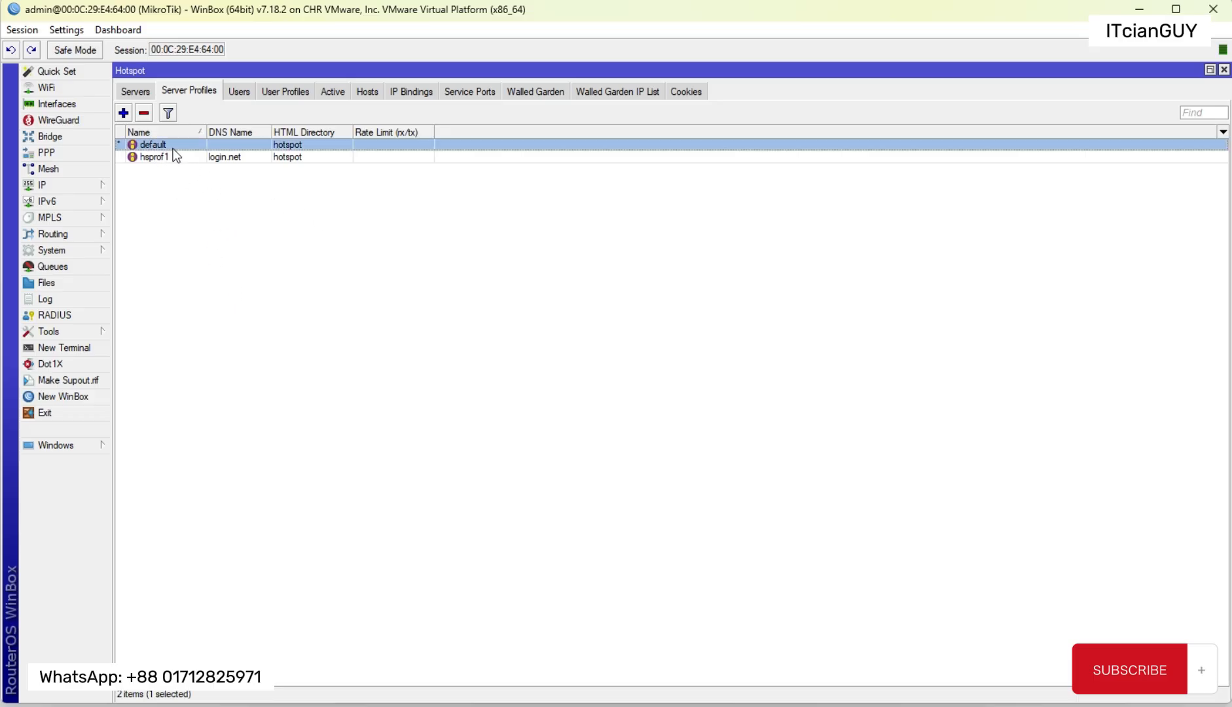
pyautogui.click(164, 158)
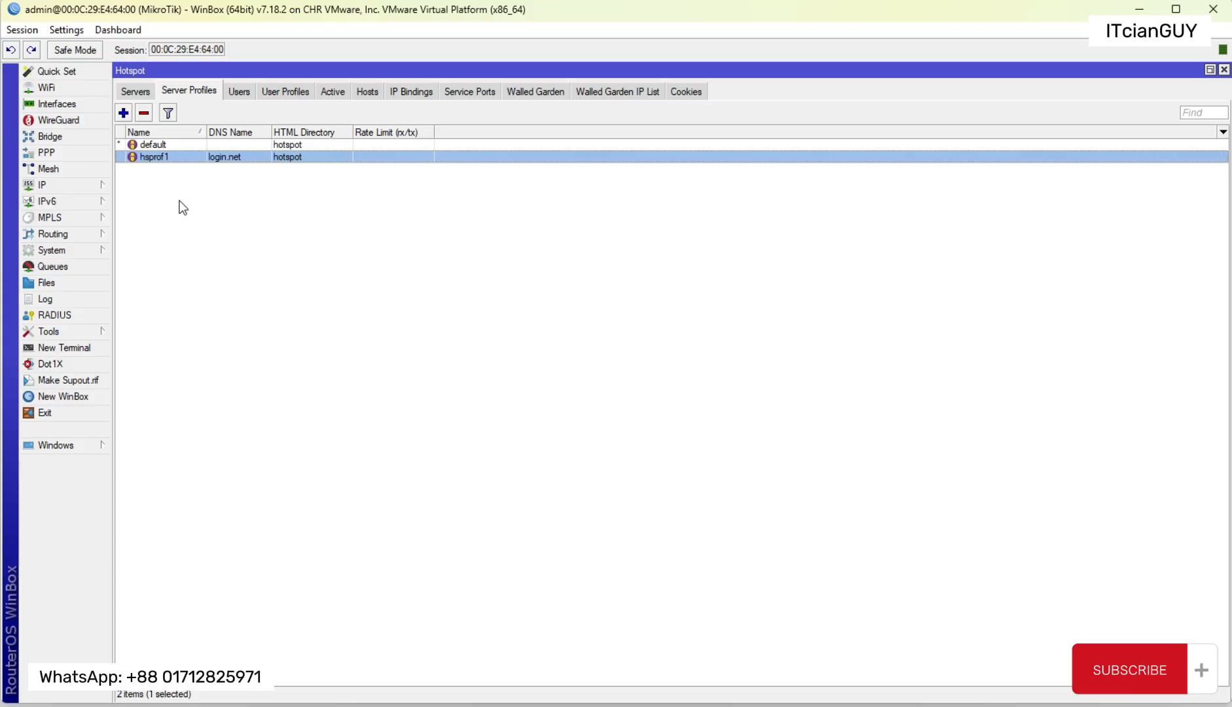
pyautogui.click(145, 169)
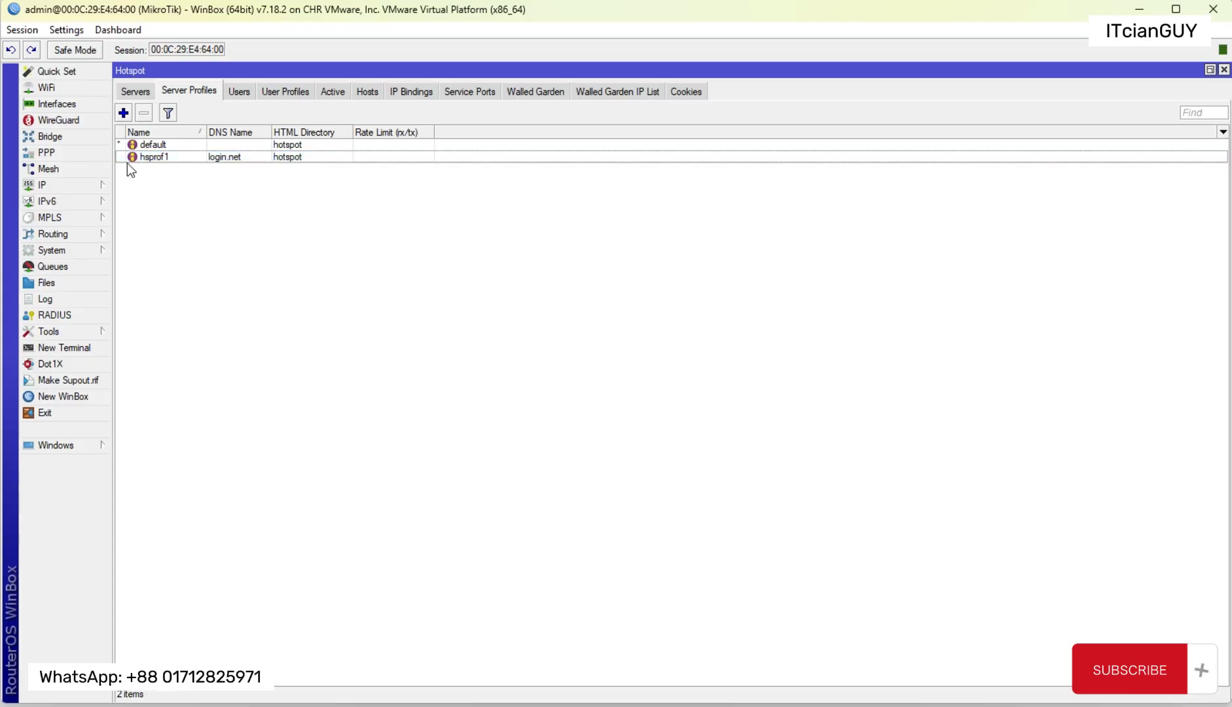
pyautogui.click(163, 158)
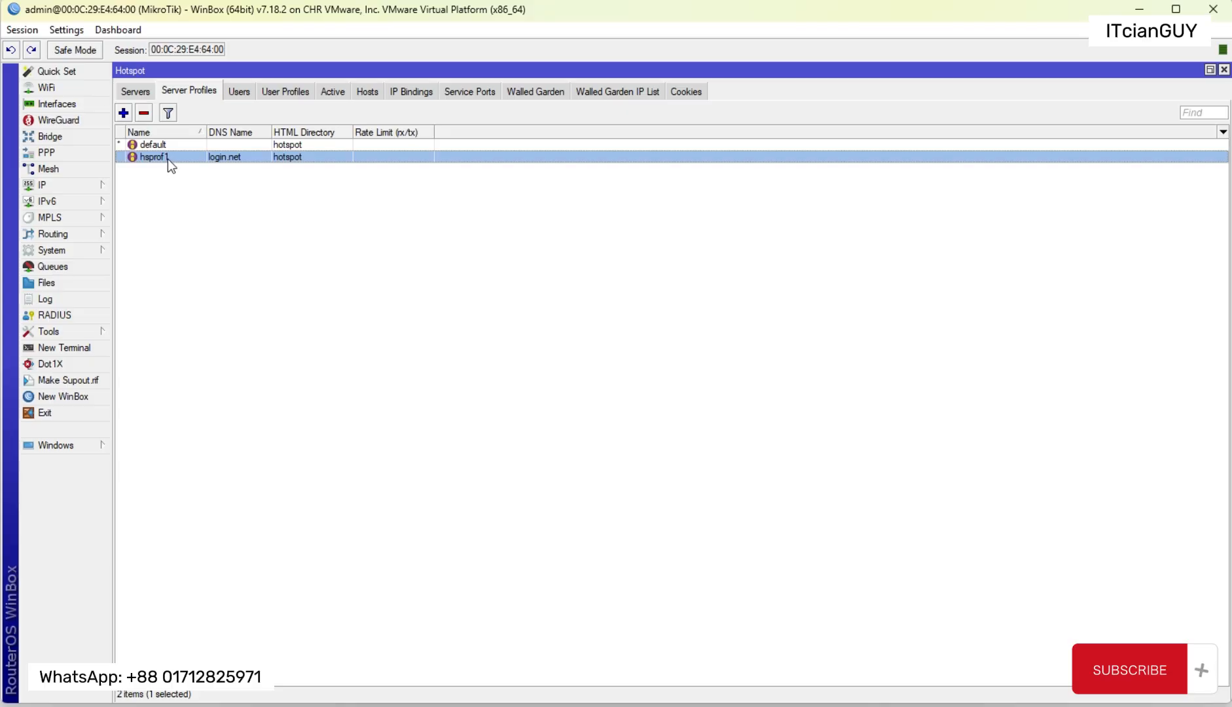
# Step: Try the default profile on the hotspot1 server, return it to hsprof1 and save the server settings
pyautogui.click(141, 94)
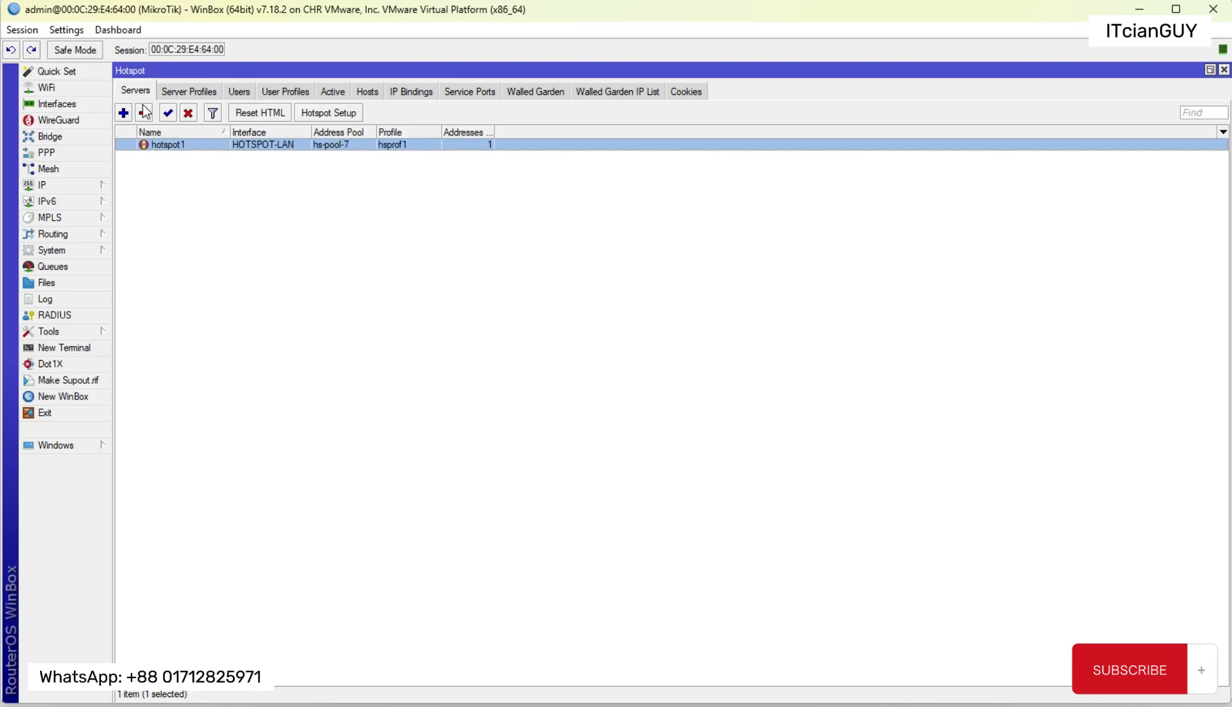
pyautogui.doubleClick(161, 143)
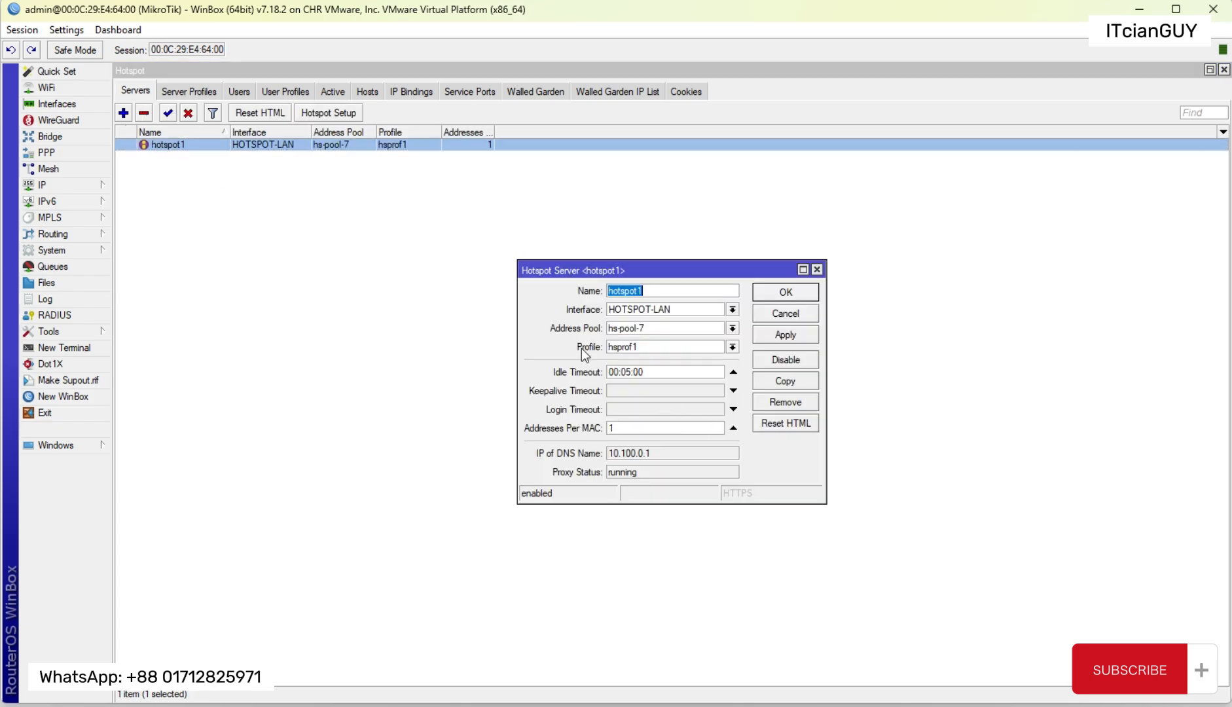
pyautogui.click(649, 351)
pyautogui.click(632, 356)
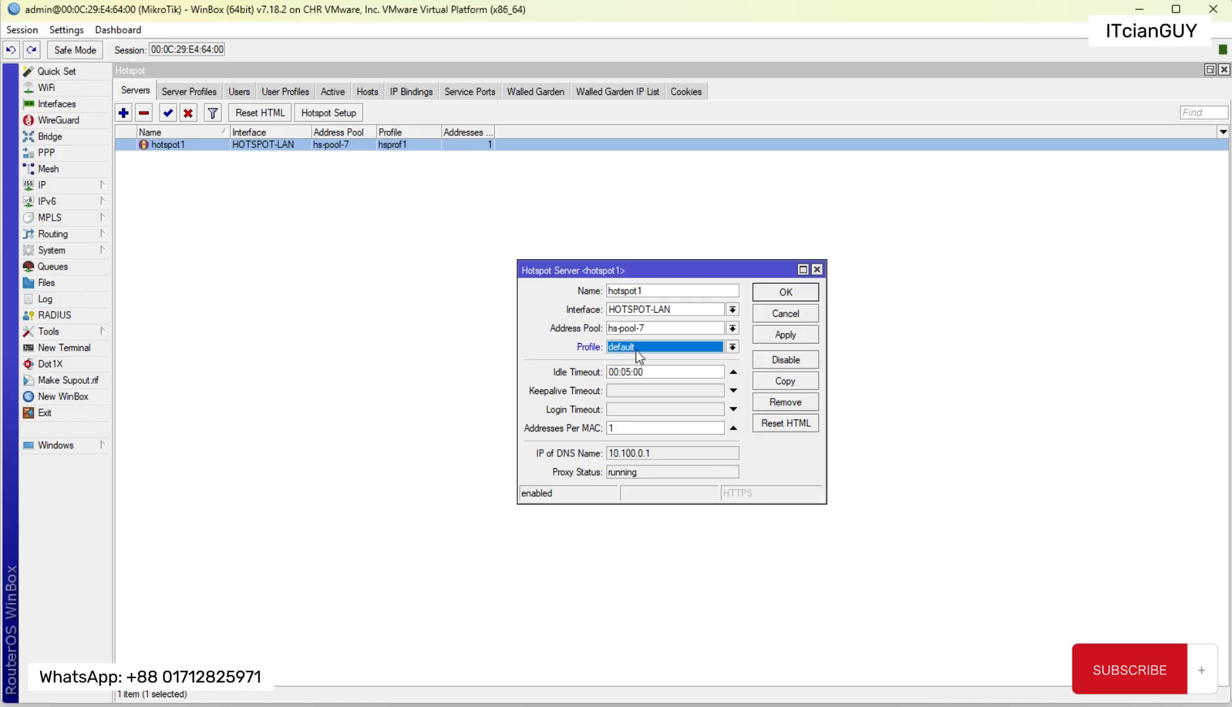
pyautogui.click(635, 350)
pyautogui.click(632, 368)
pyautogui.click(804, 333)
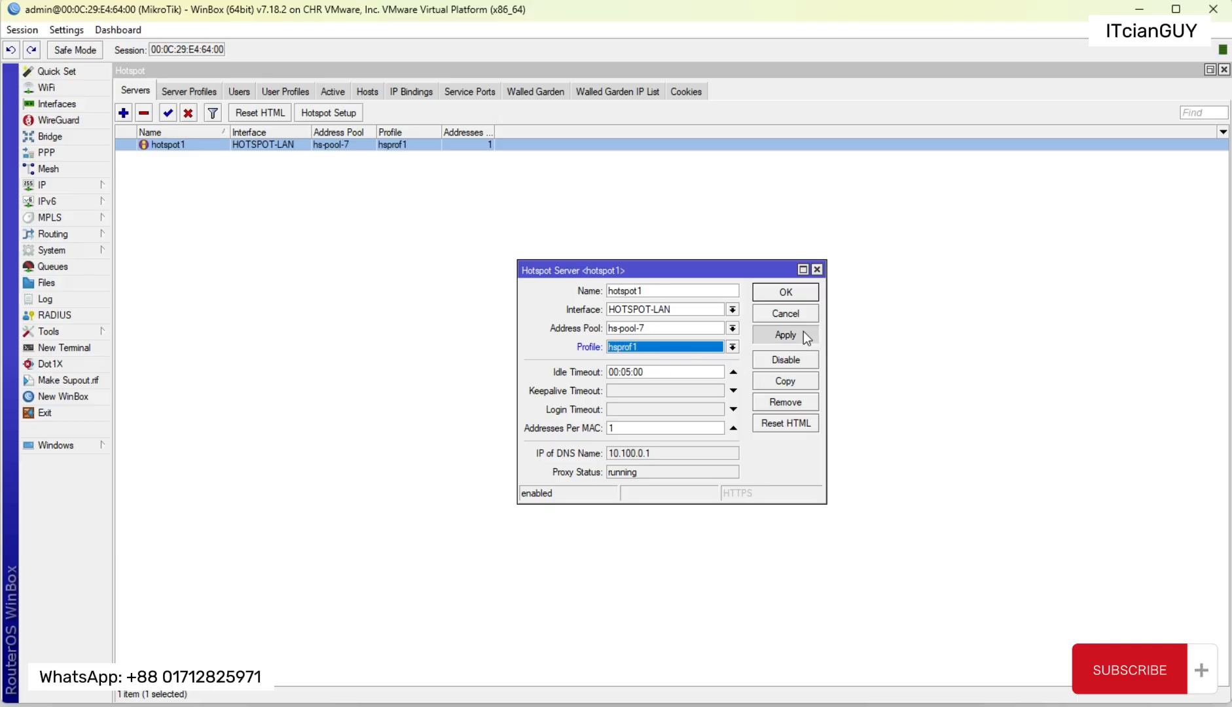
pyautogui.click(797, 294)
# Step: In the hsprof1 server profile's login methods, disable Cookie, enable HTTP PAP and MAC Cookie, and save the profile
pyautogui.click(191, 93)
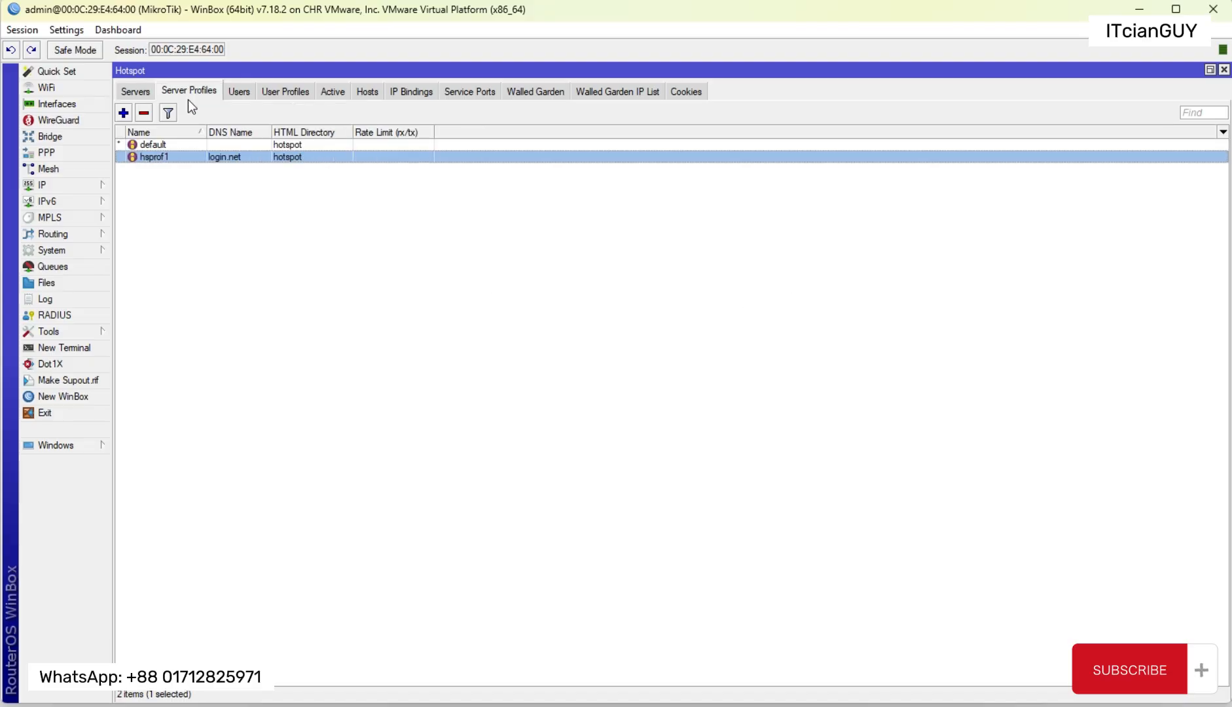
pyautogui.doubleClick(161, 159)
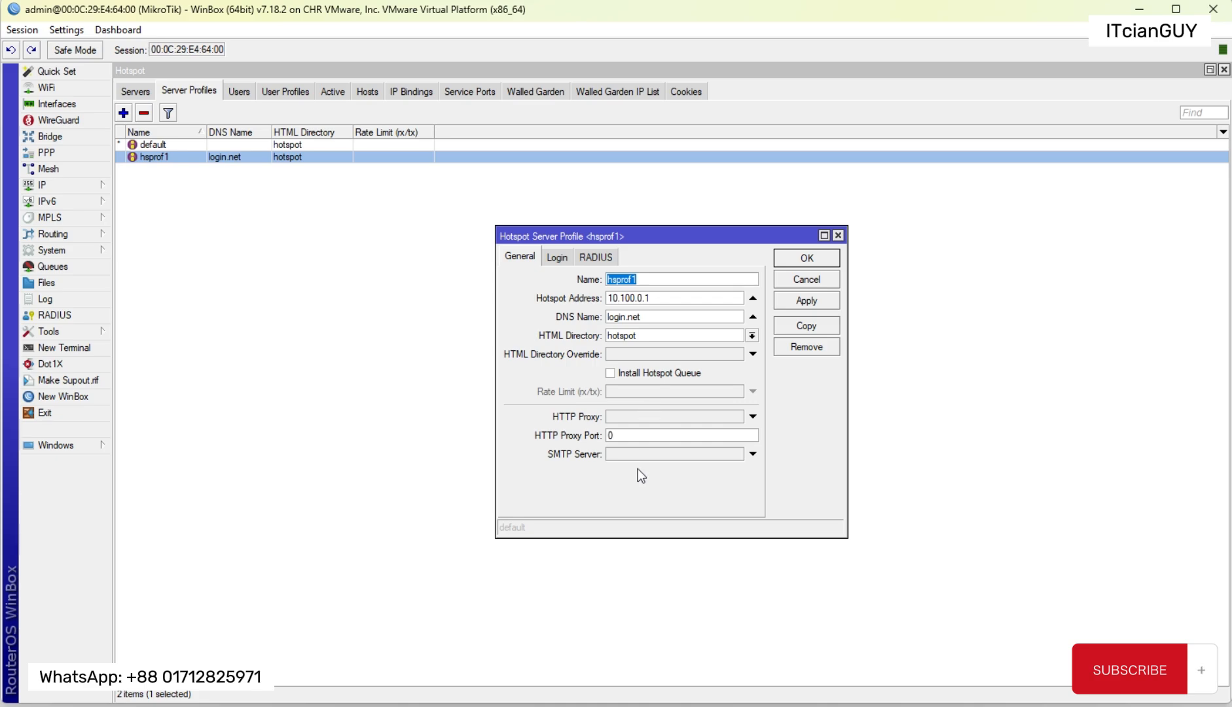
pyautogui.click(557, 257)
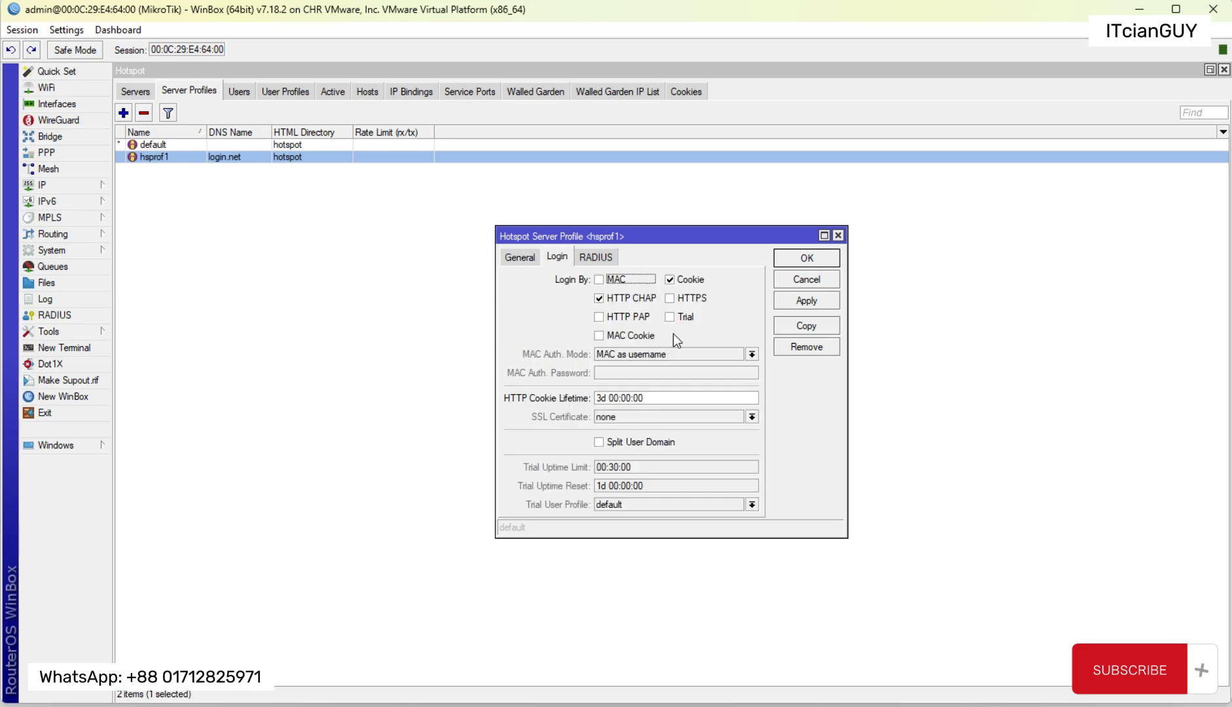
pyautogui.click(678, 282)
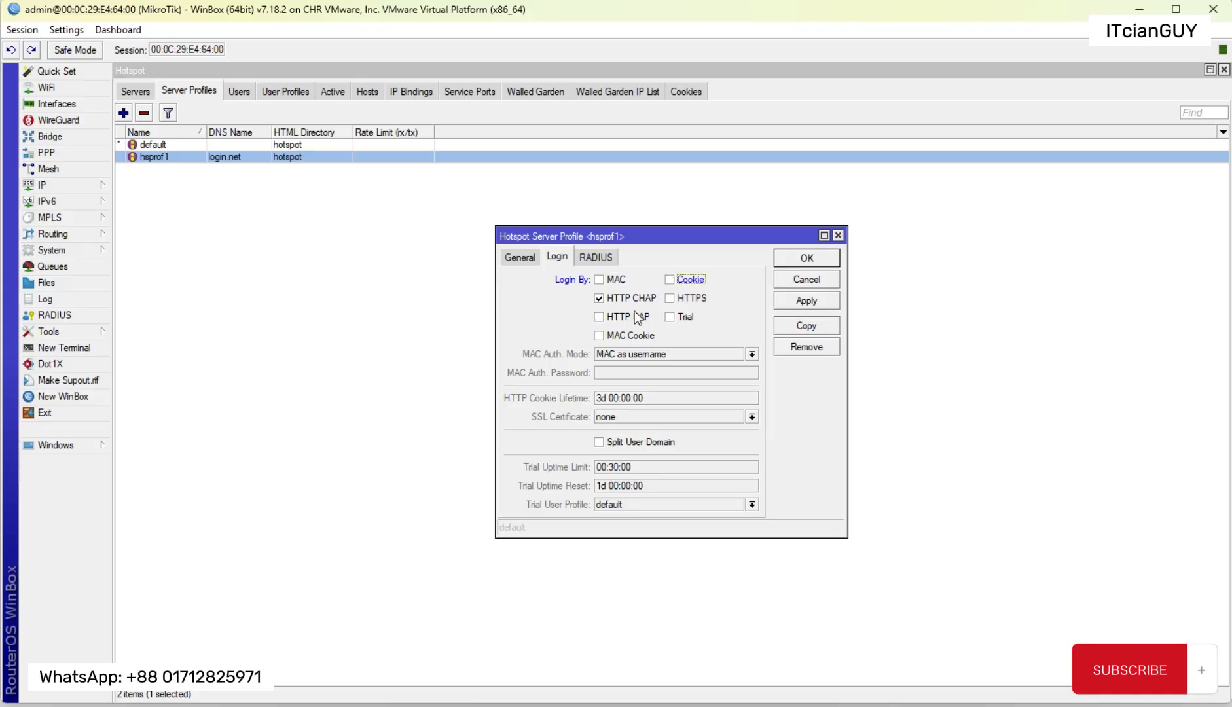
pyautogui.click(609, 319)
pyautogui.click(598, 336)
pyautogui.click(806, 301)
pyautogui.click(816, 263)
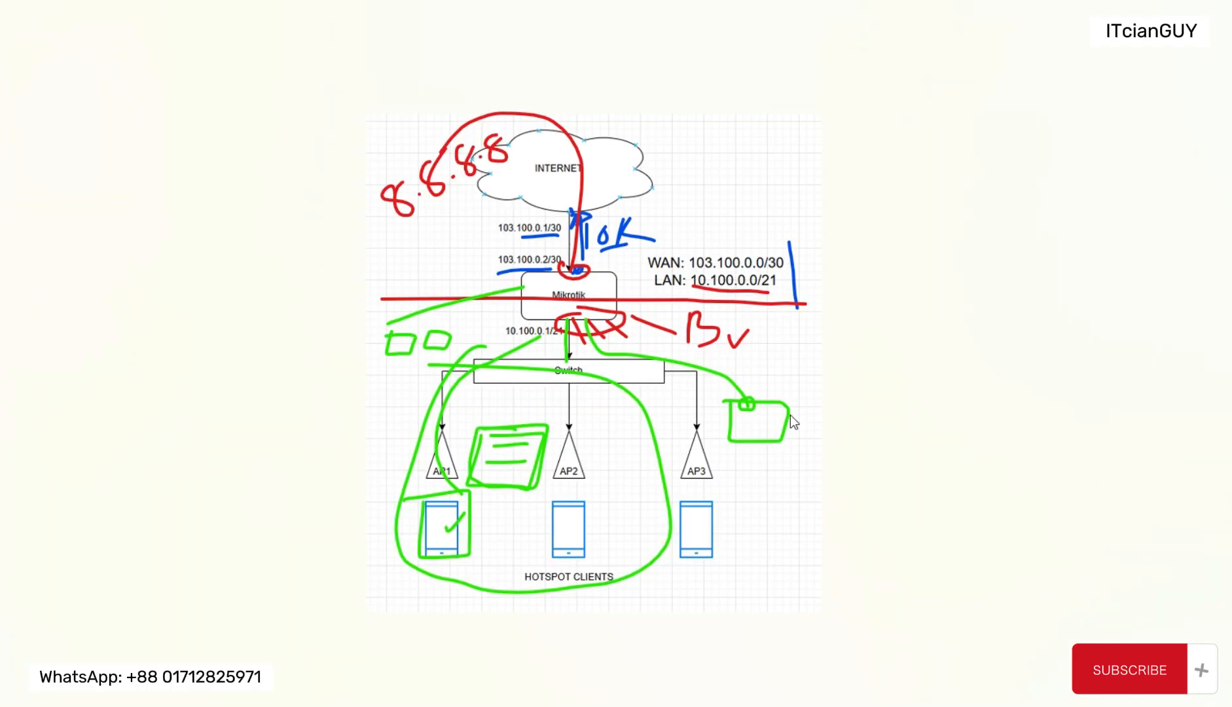
# Step: Close the Remote Desktop Connection window, switch to the Windows client virtual machine and sign in with the account password
pyautogui.hotkey('alt', 'Tab')
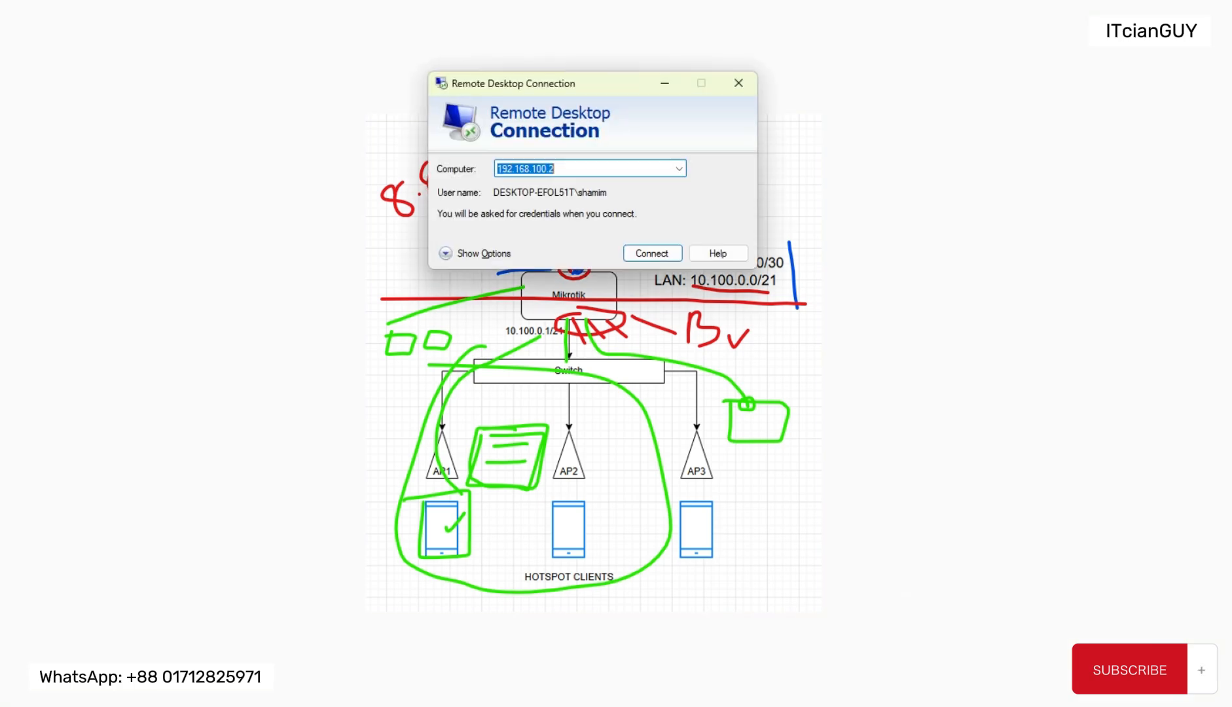
pyautogui.click(744, 86)
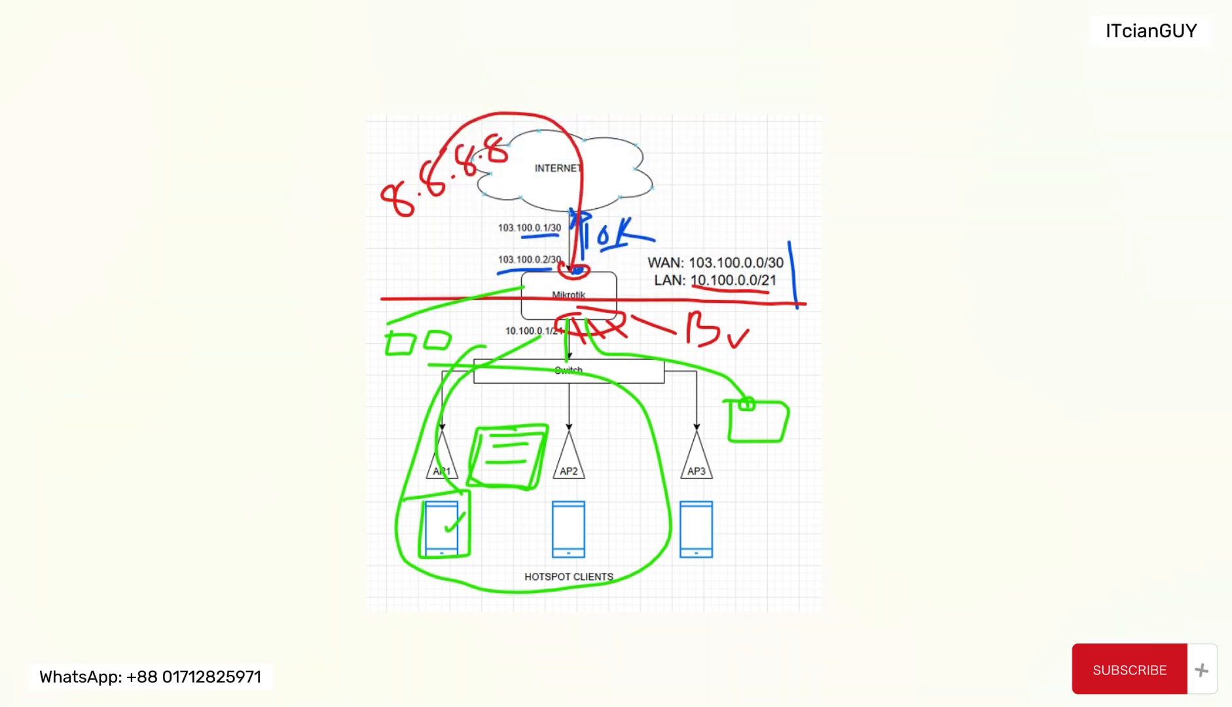
pyautogui.click(938, 661)
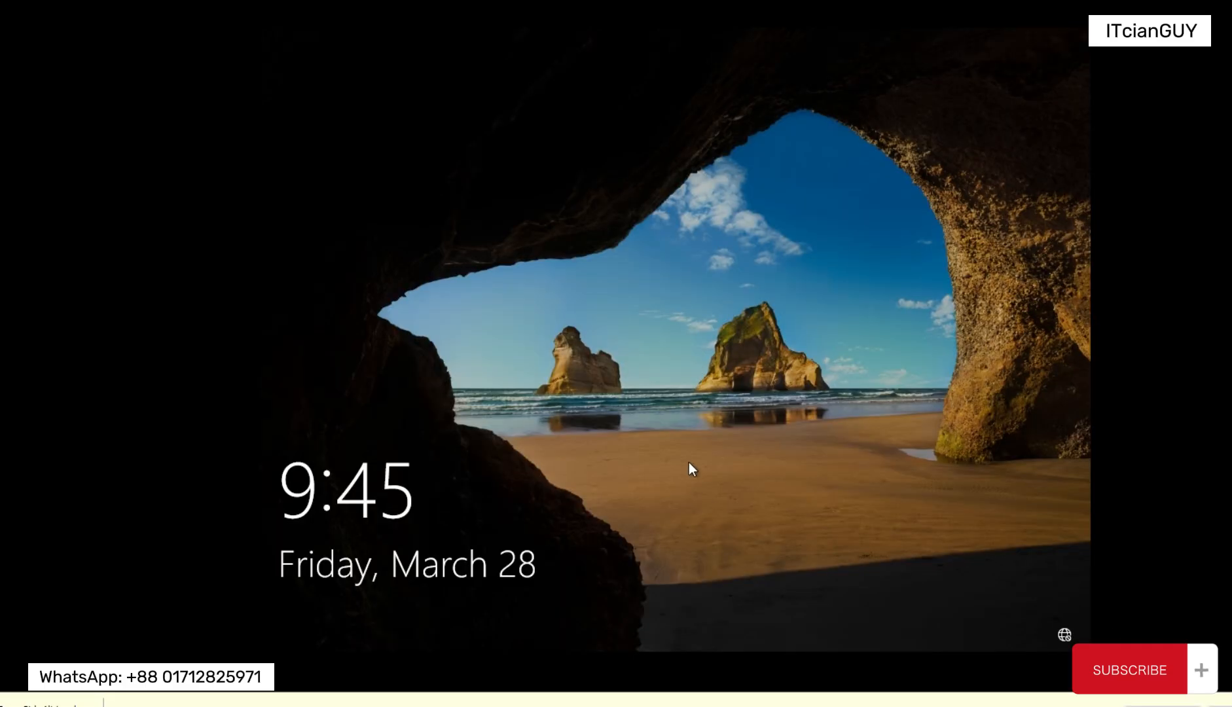
pyautogui.click(689, 462)
pyautogui.write('********')
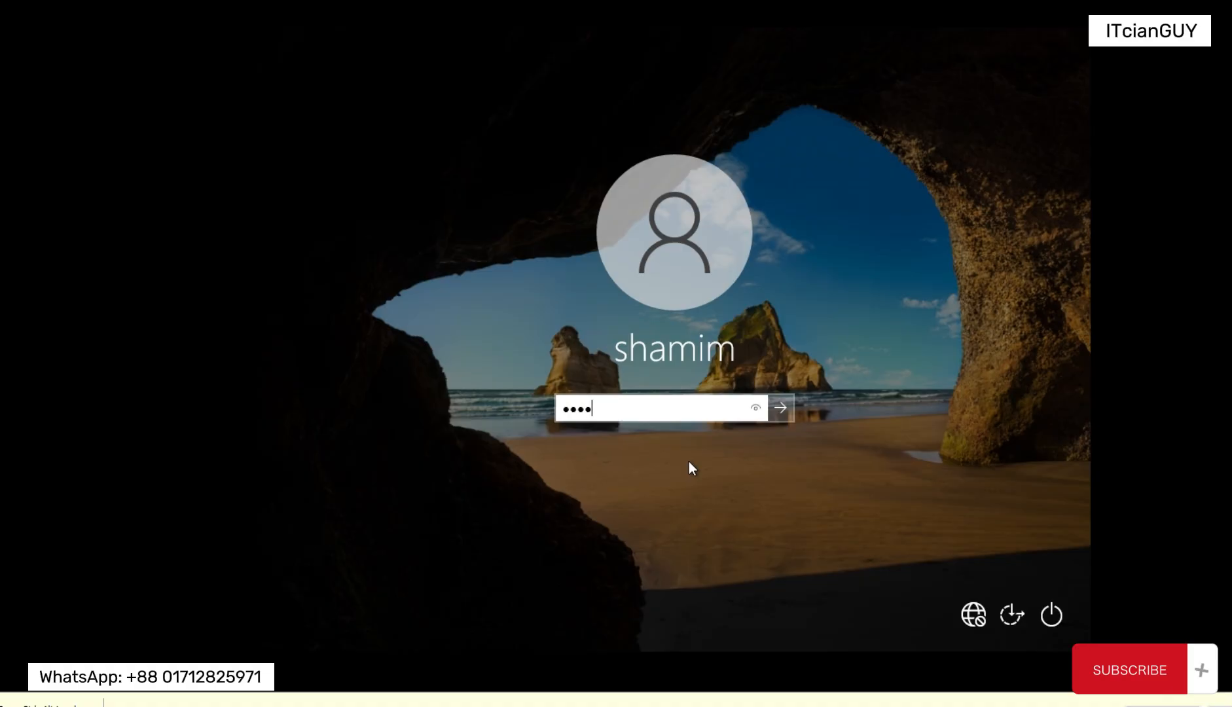
pyautogui.press('Return')
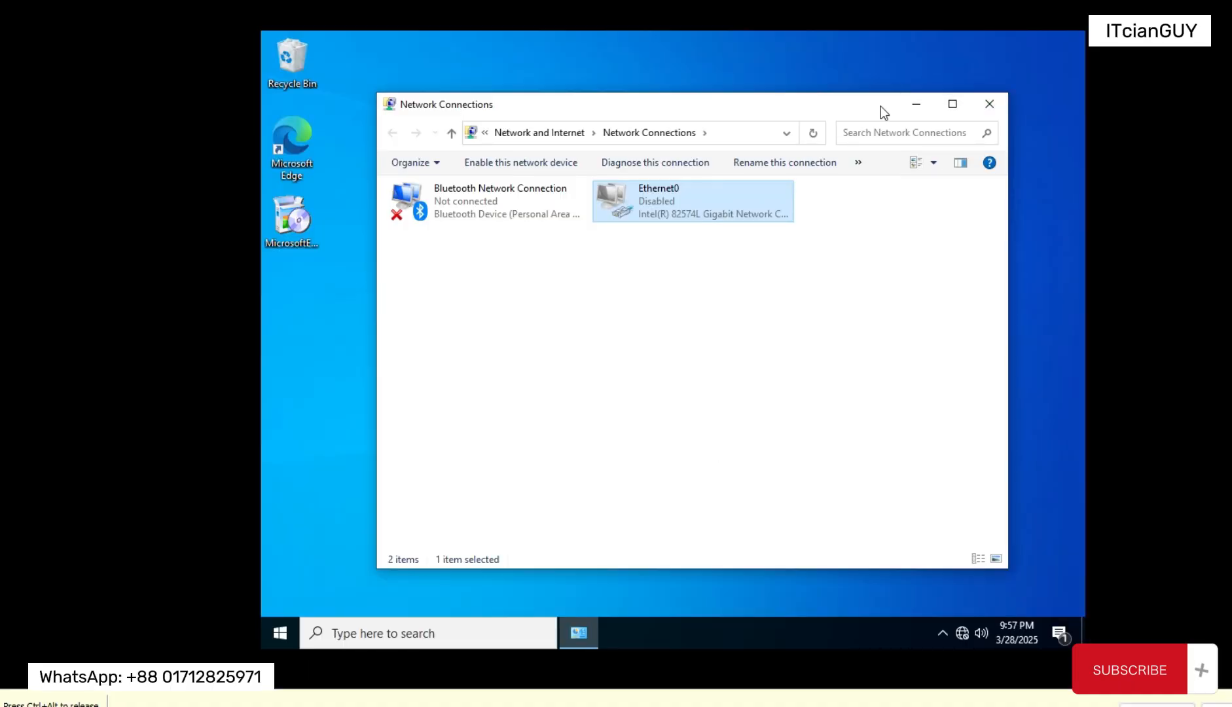
# Step: Enable the Ethernet0 adapter in the client's Network Connections
pyautogui.moveTo(881, 106); pyautogui.dragTo(861, 102)
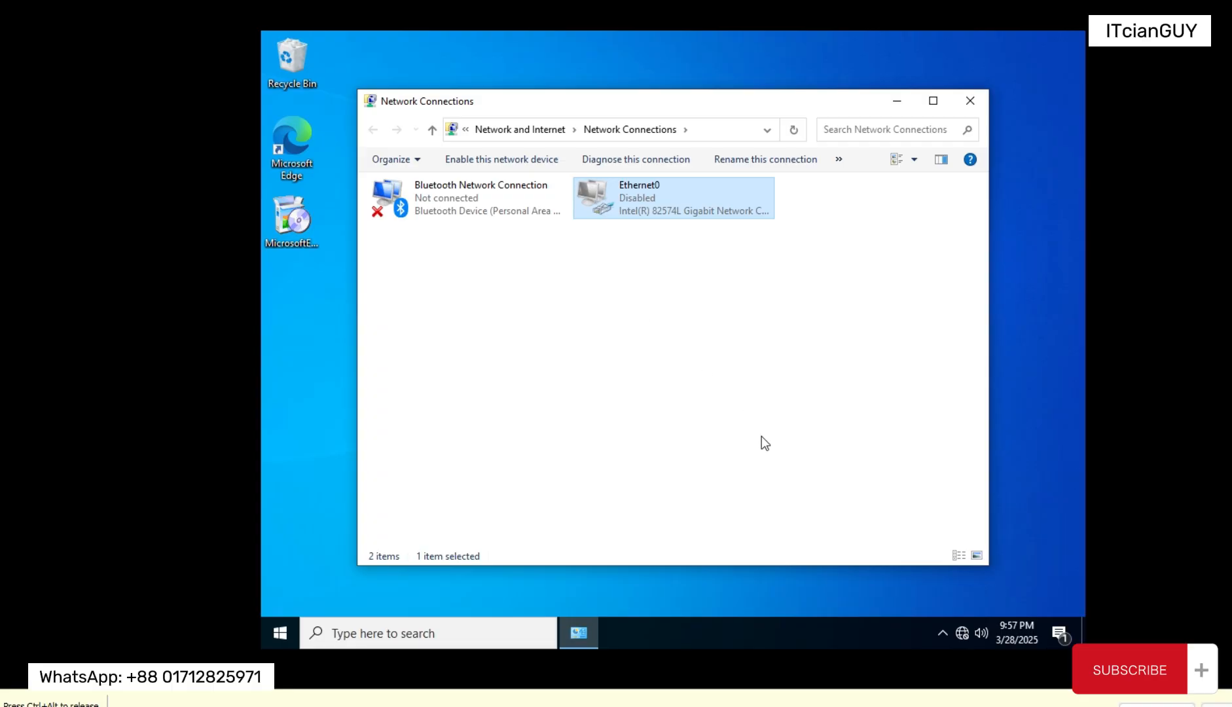
pyautogui.rightClick(633, 201)
pyautogui.click(679, 213)
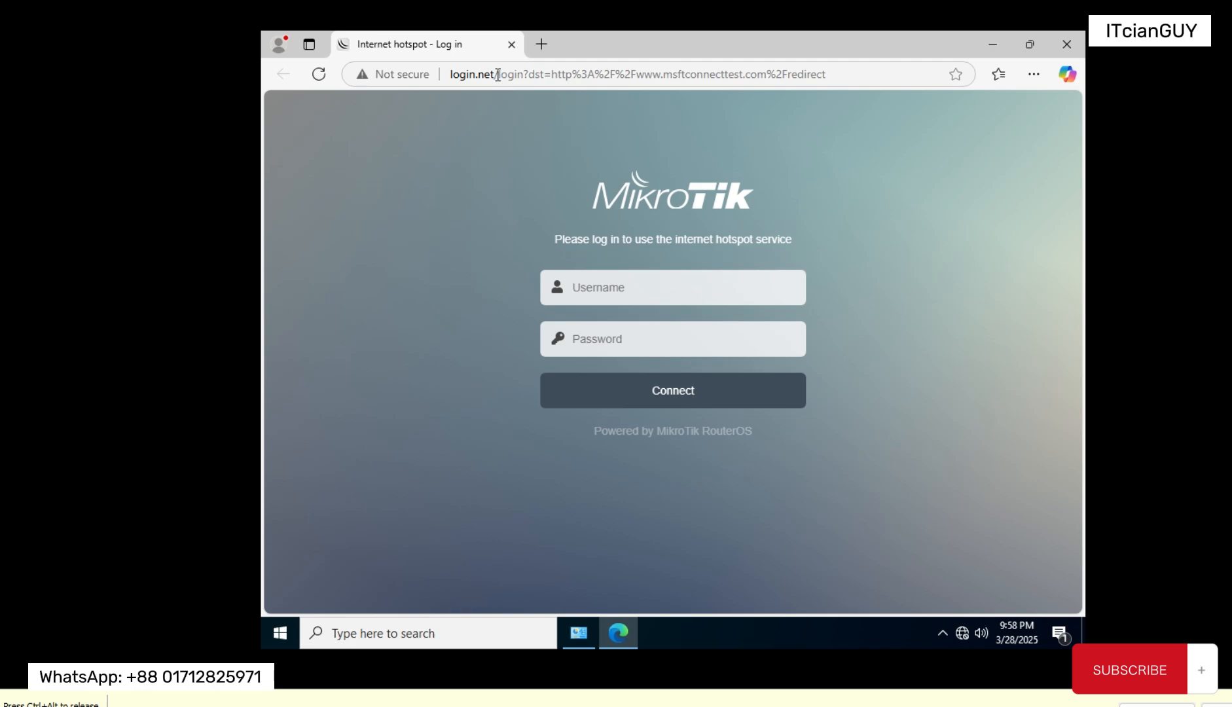
# Step: Log in to the MikroTik hotspot page at login.net as admin with the hotspot user's password
pyautogui.moveTo(498, 74); pyautogui.dragTo(450, 84)
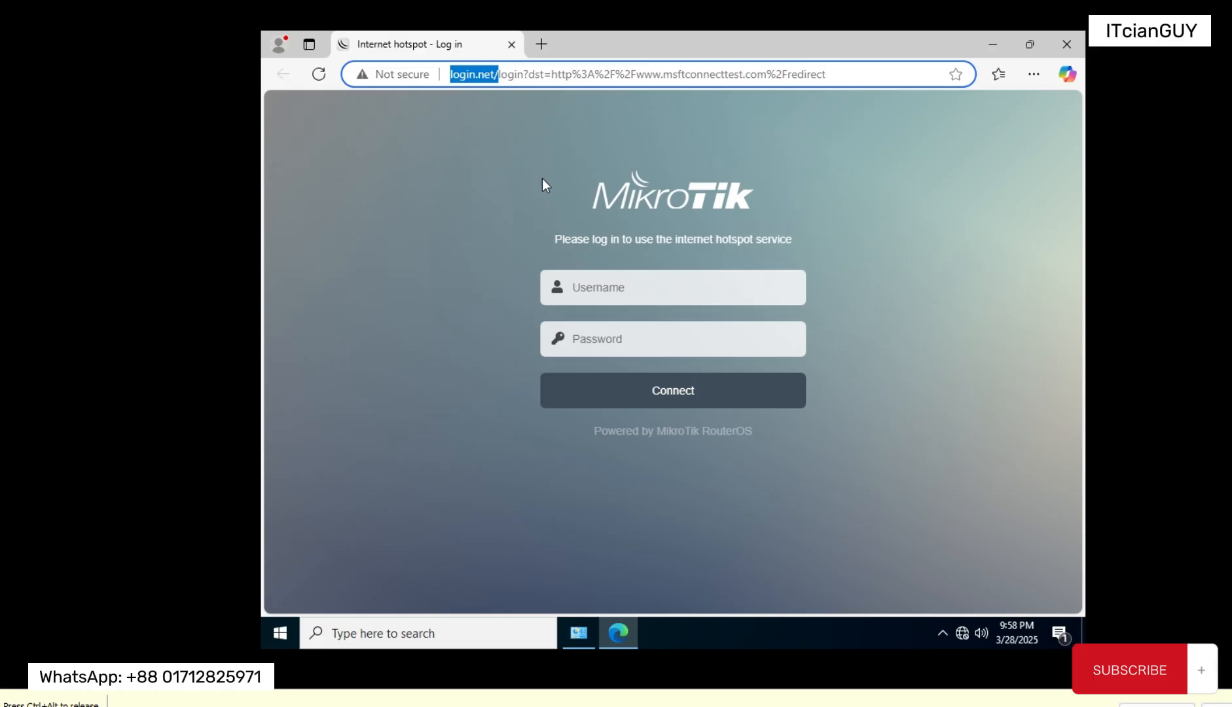
pyautogui.click(611, 286)
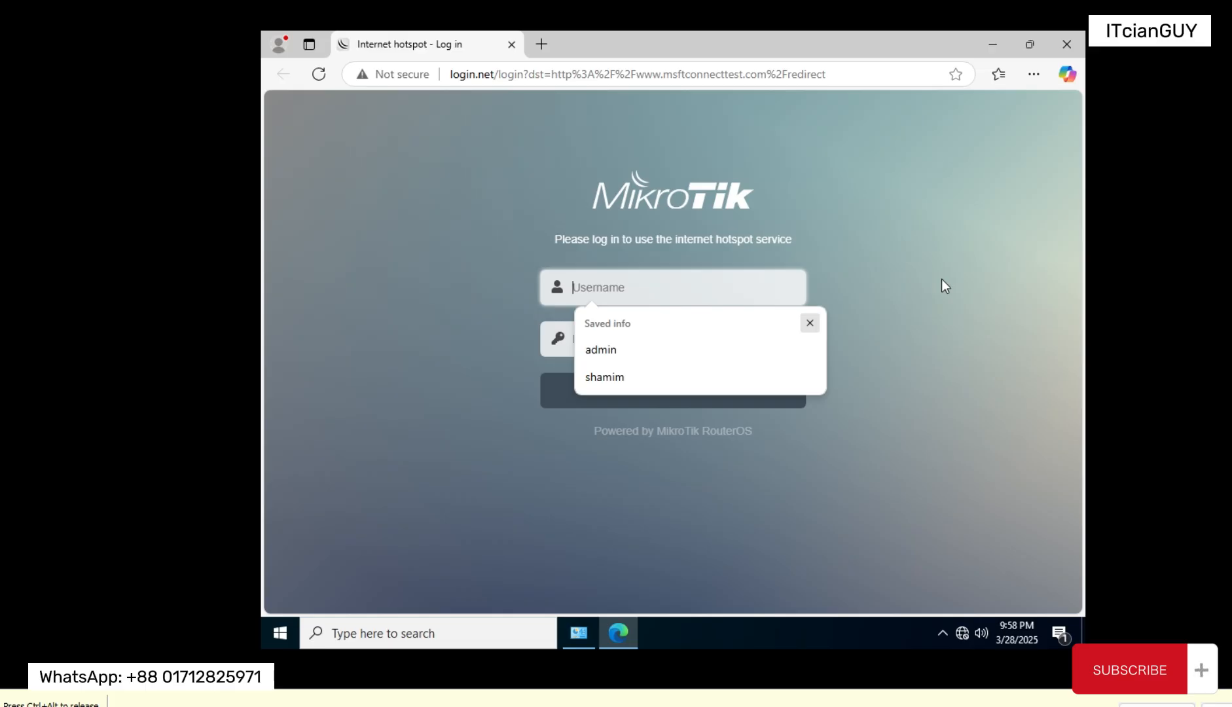
pyautogui.write('admin')
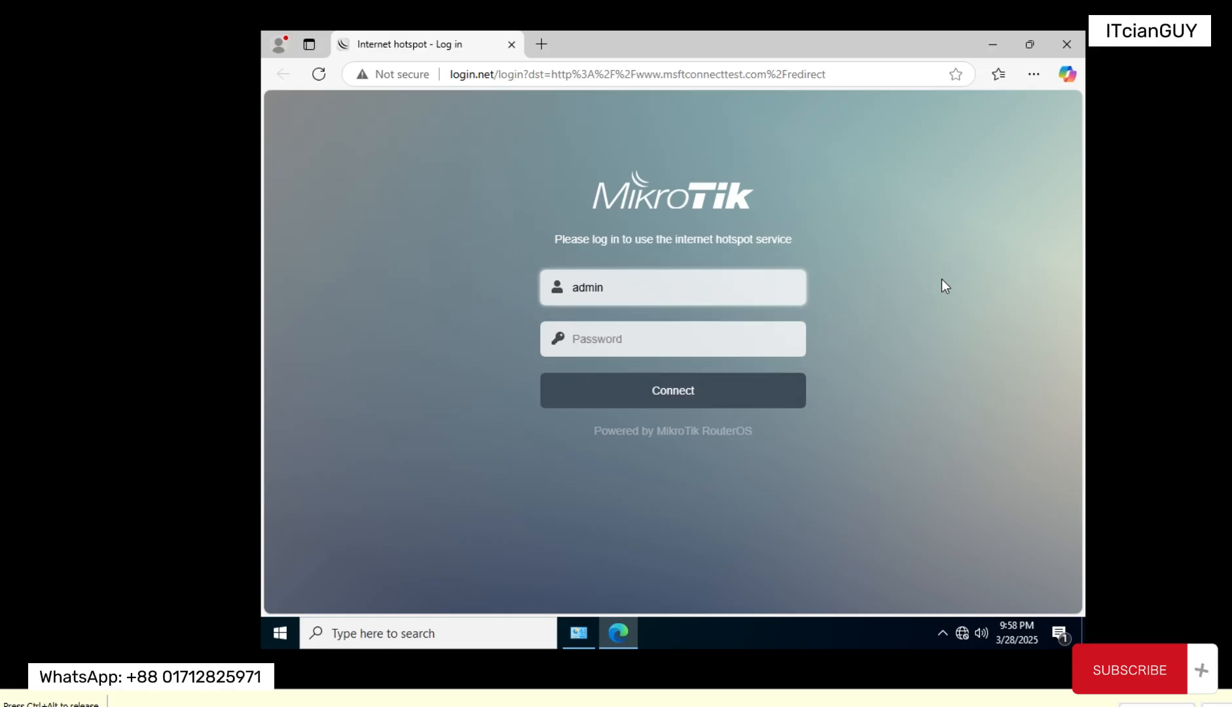
pyautogui.press('Tab')
pyautogui.write('12345')
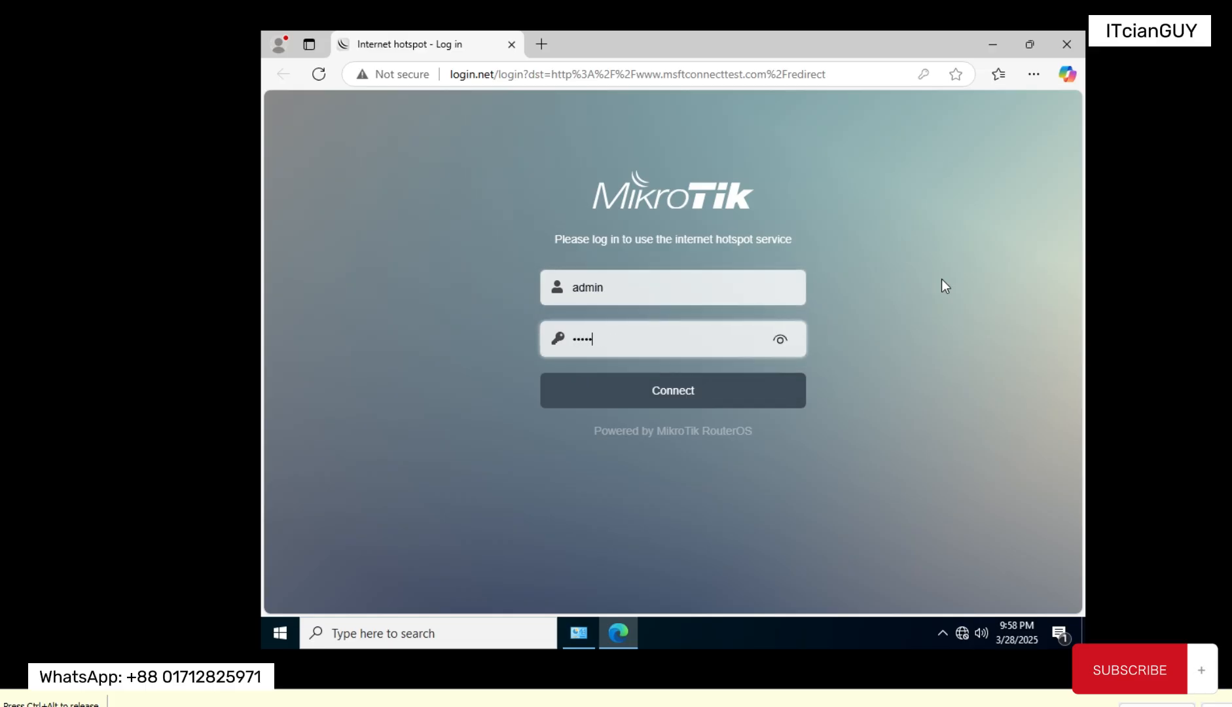
pyautogui.click(775, 347)
pyautogui.click(660, 404)
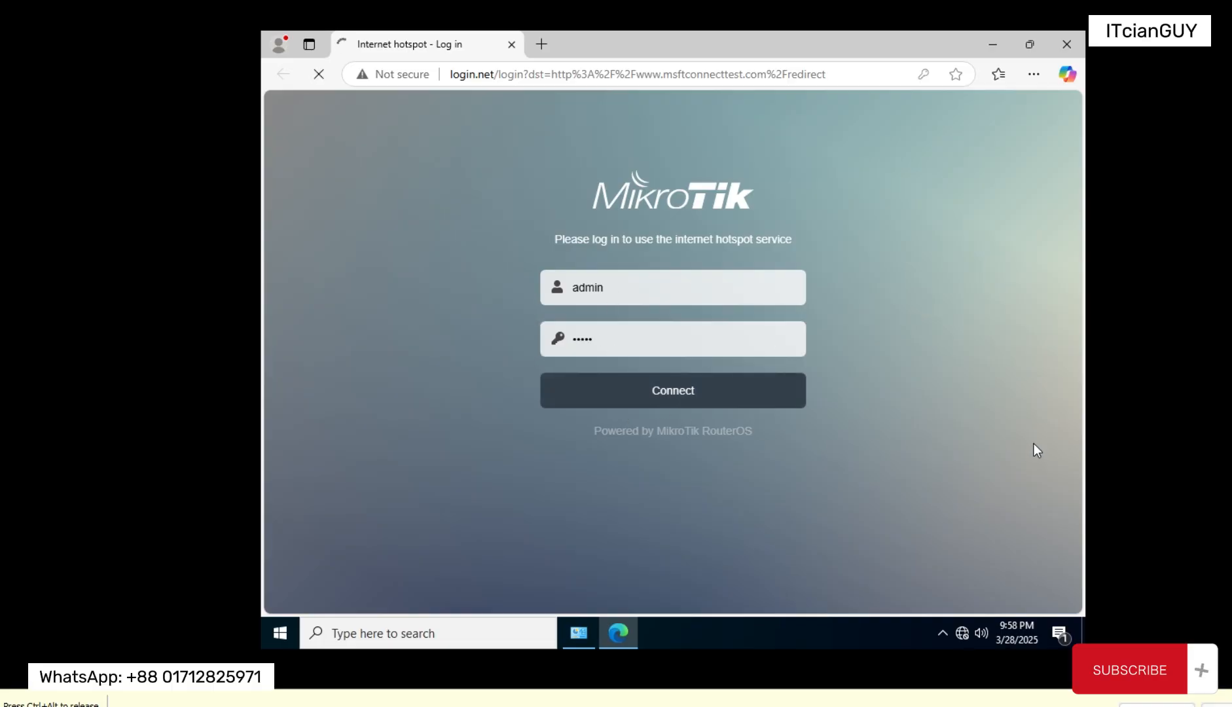
pyautogui.click(897, 281)
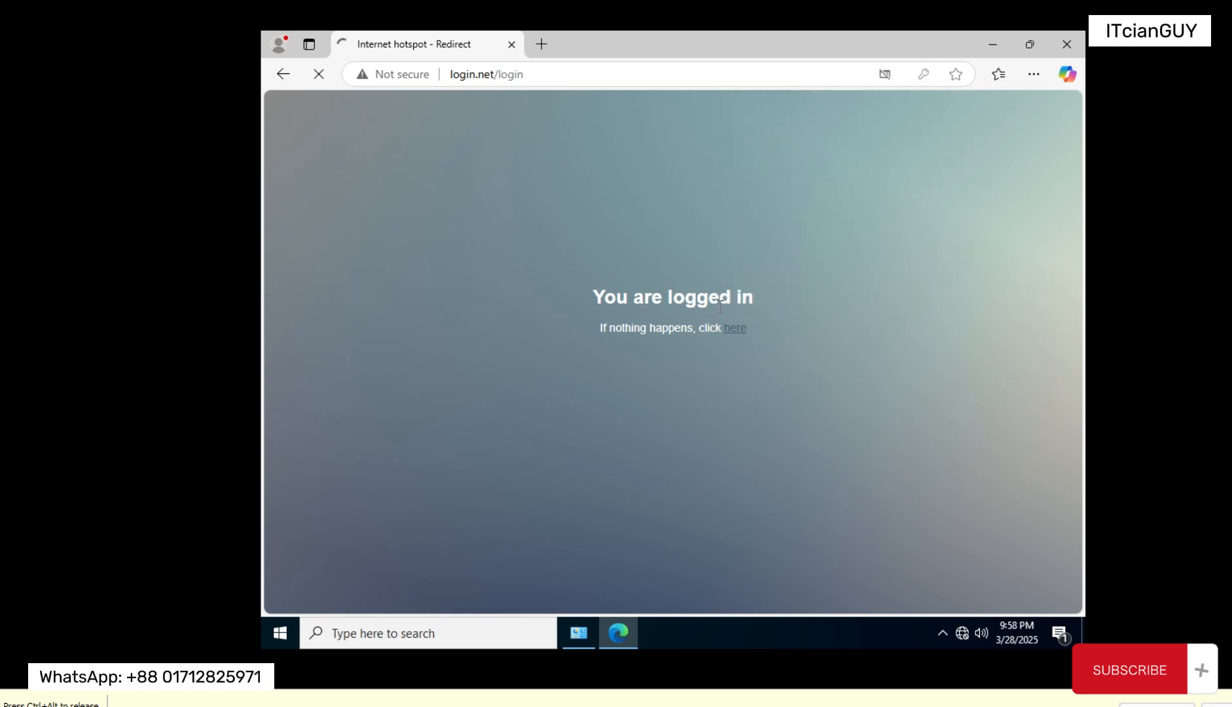
pyautogui.doubleClick(606, 300)
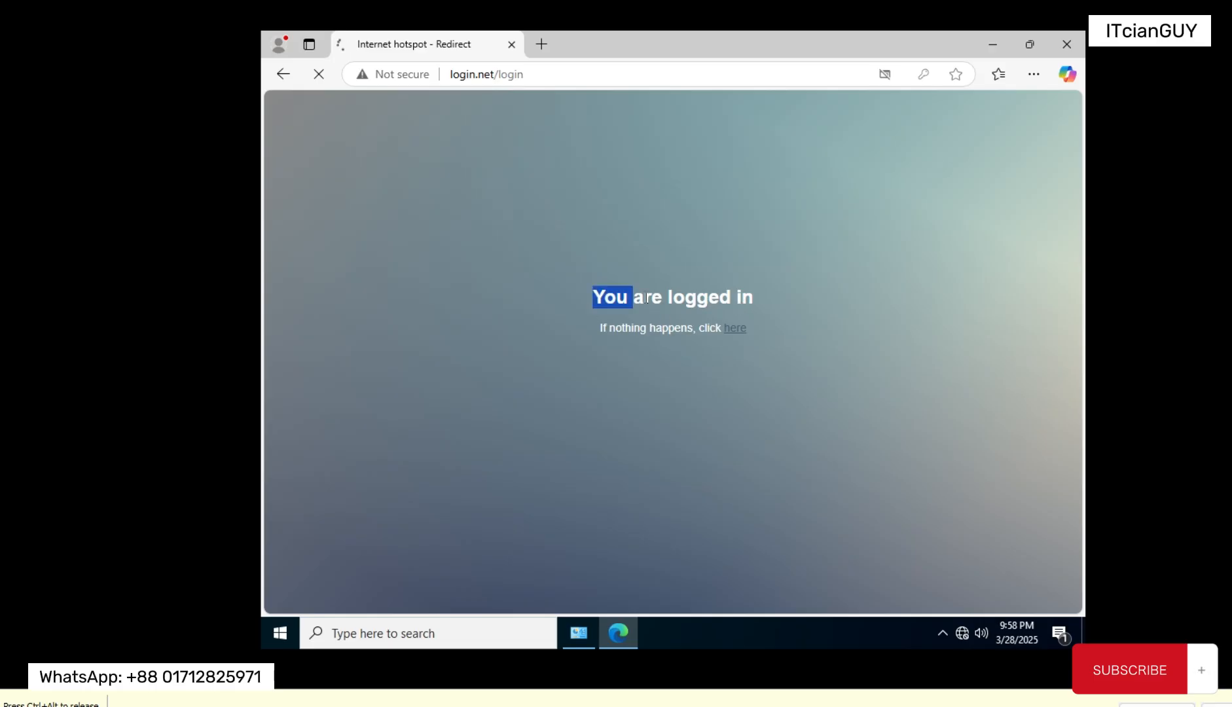
pyautogui.moveTo(646, 298); pyautogui.dragTo(752, 321)
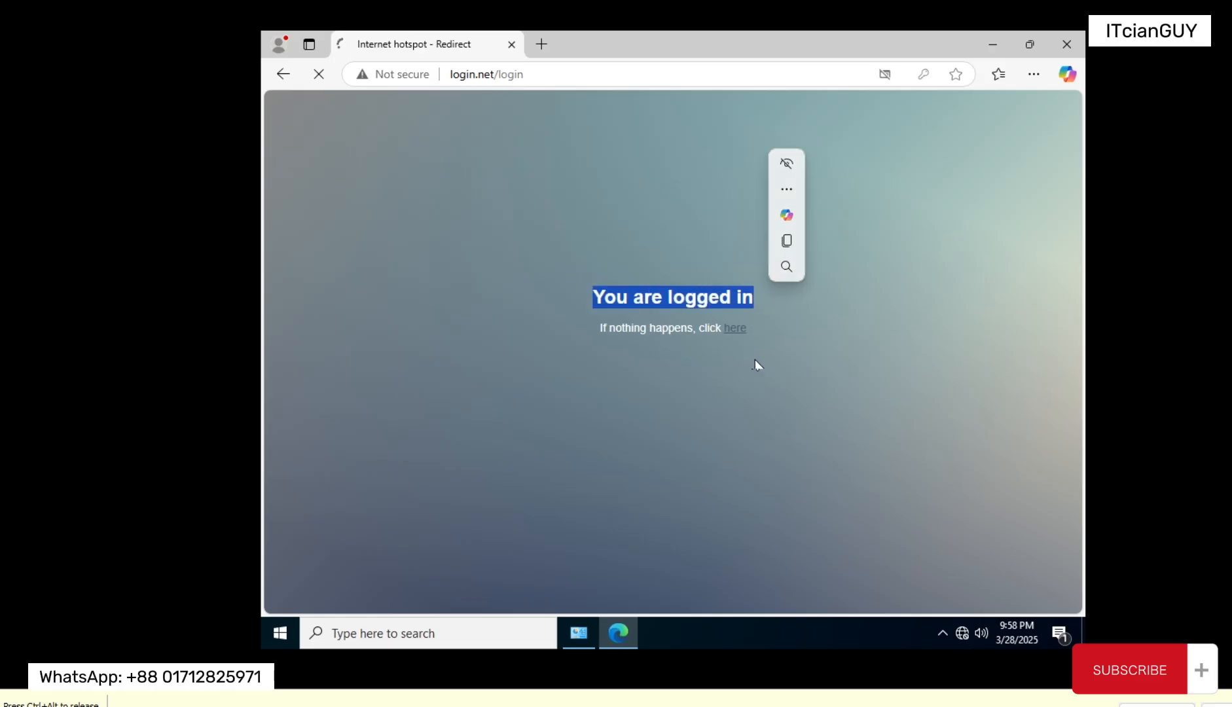
# Step: Open google.com in a new browser tab and close the hotspot redirect tab
pyautogui.click(542, 44)
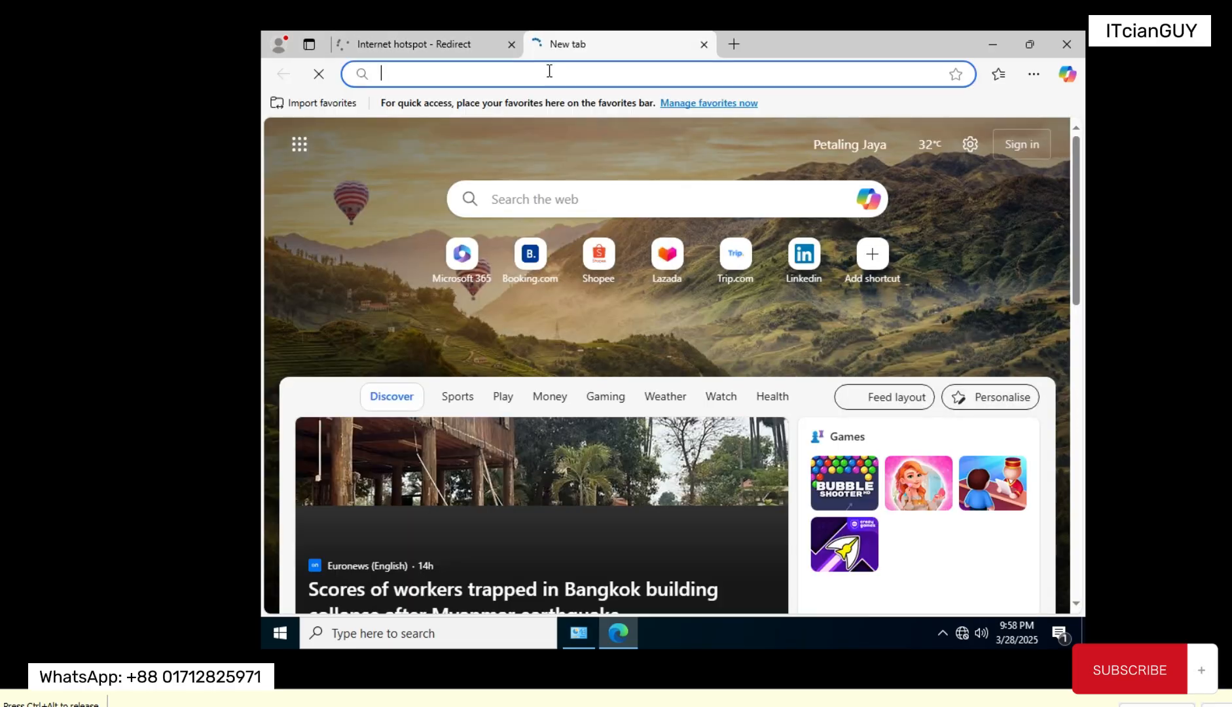
pyautogui.write('google.com')
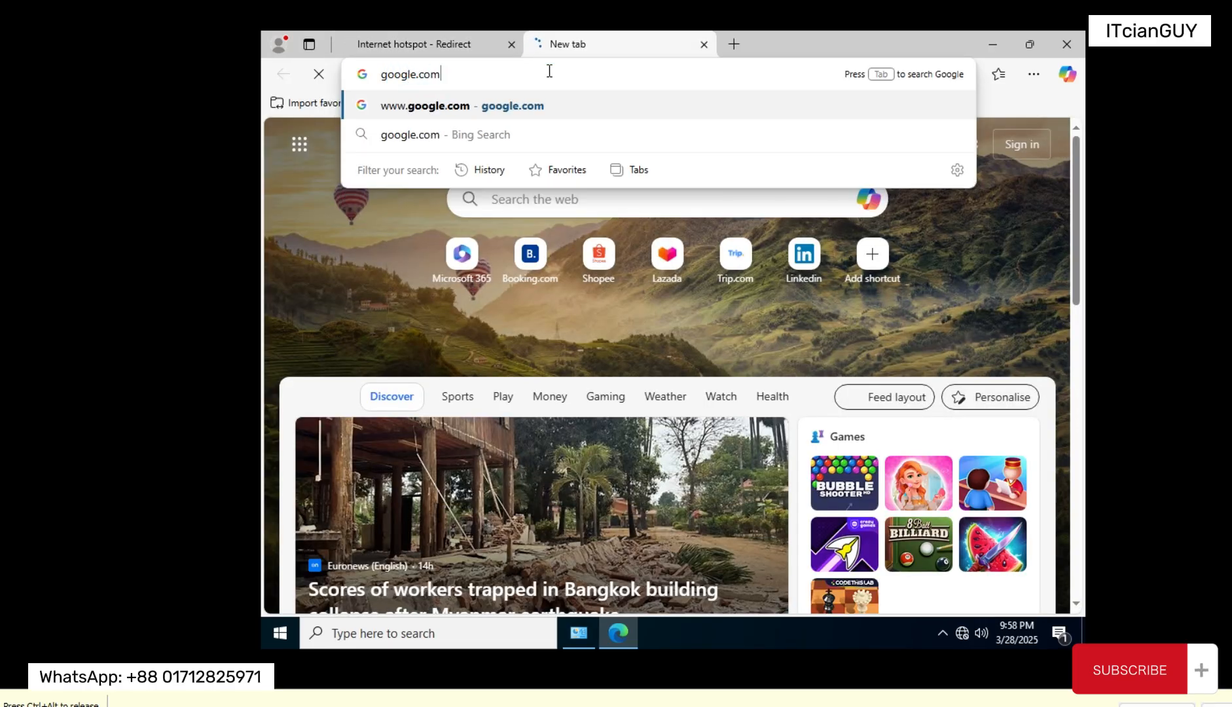
pyautogui.press('Return')
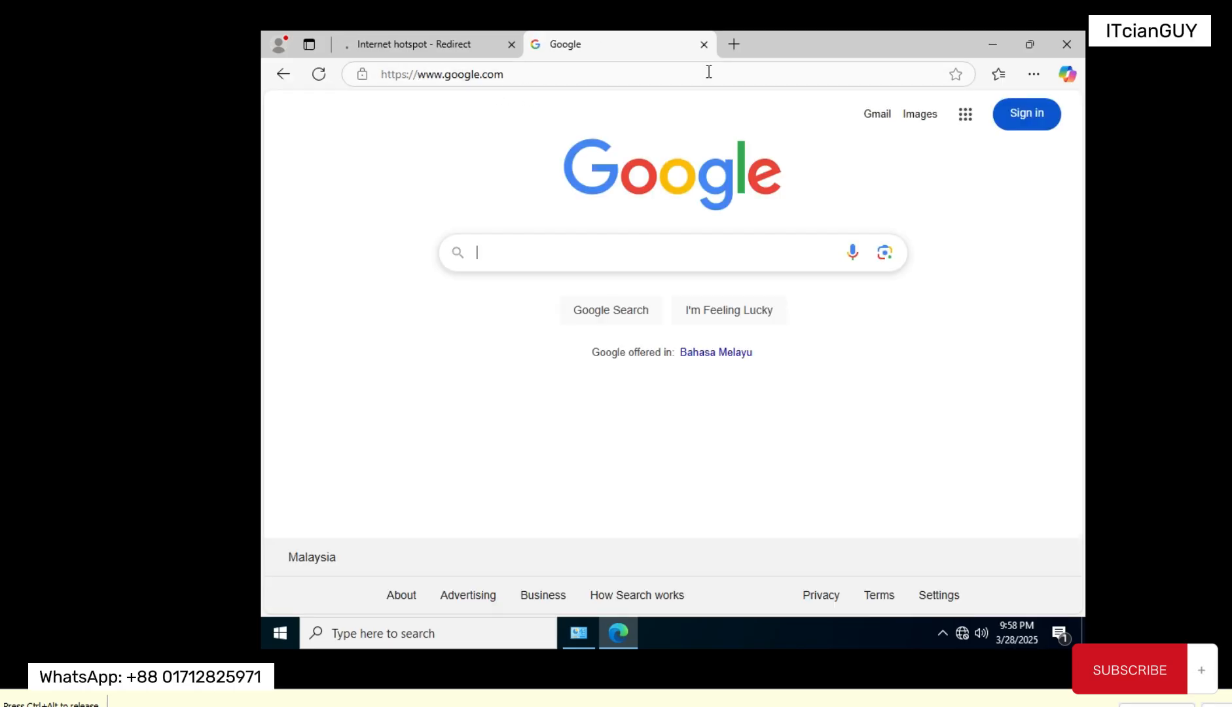
pyautogui.click(512, 44)
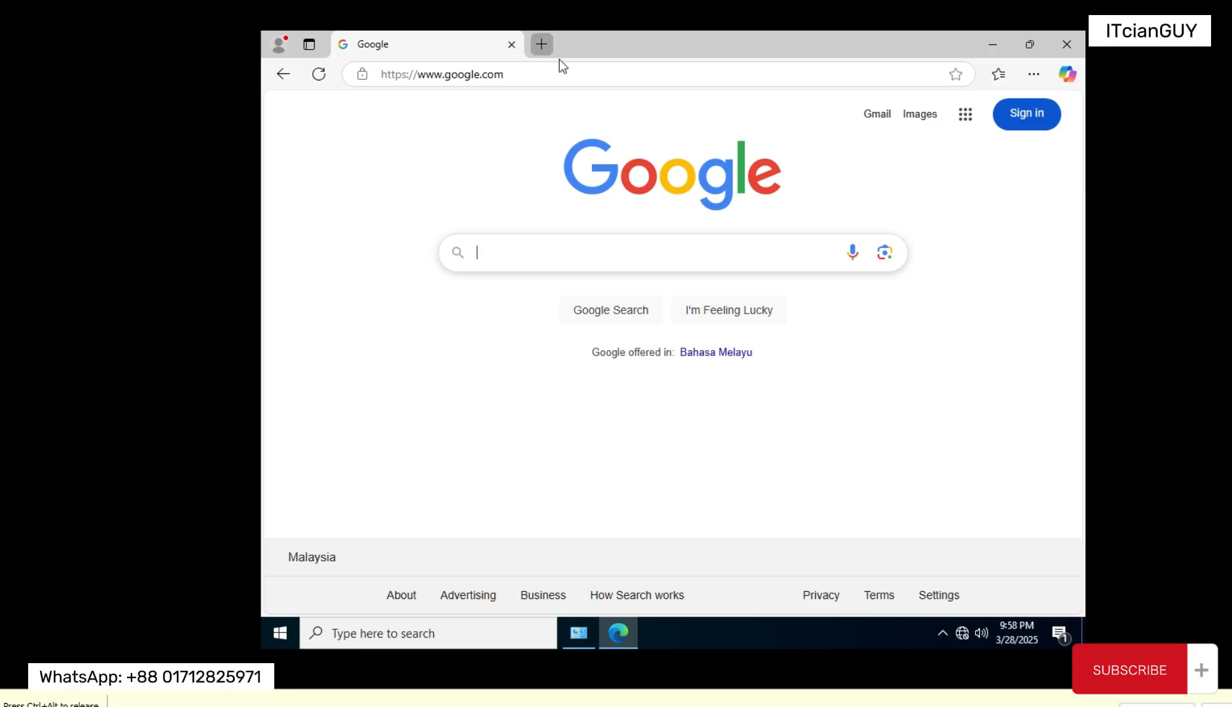
# Step: Open facebook.com in another browser tab to test internet access through the hotspot
pyautogui.click(542, 44)
pyautogui.write('facebook.com')
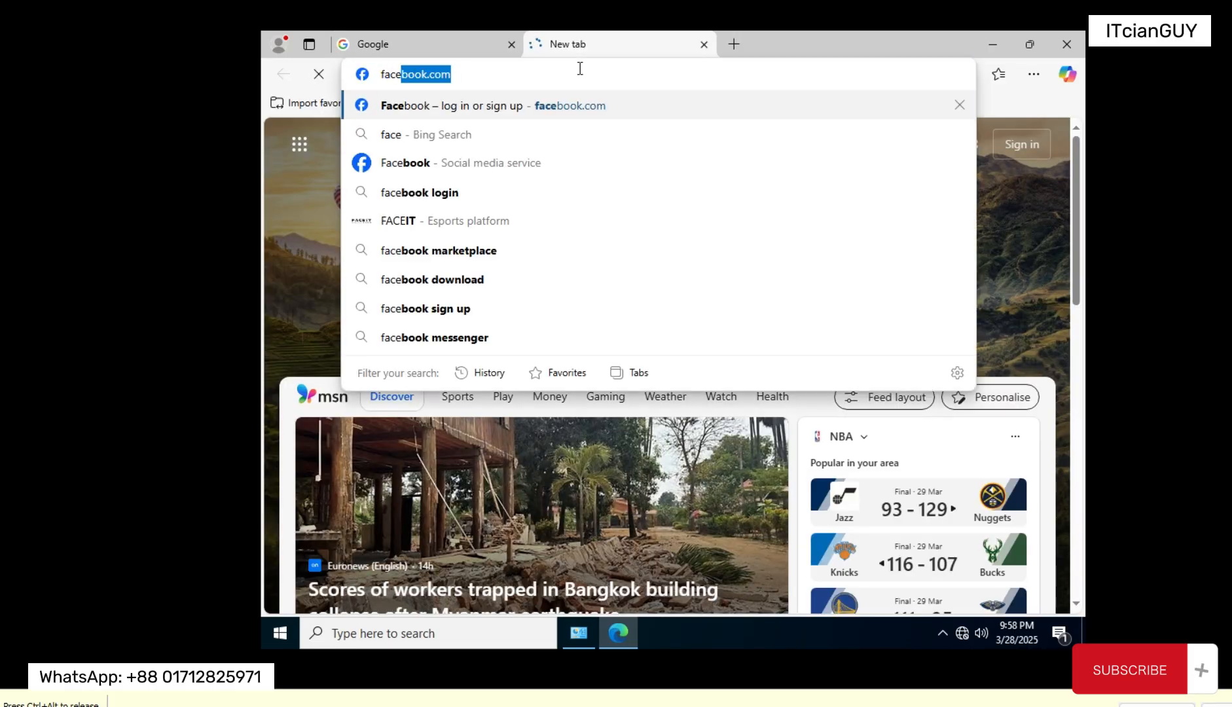
pyautogui.press('Return')
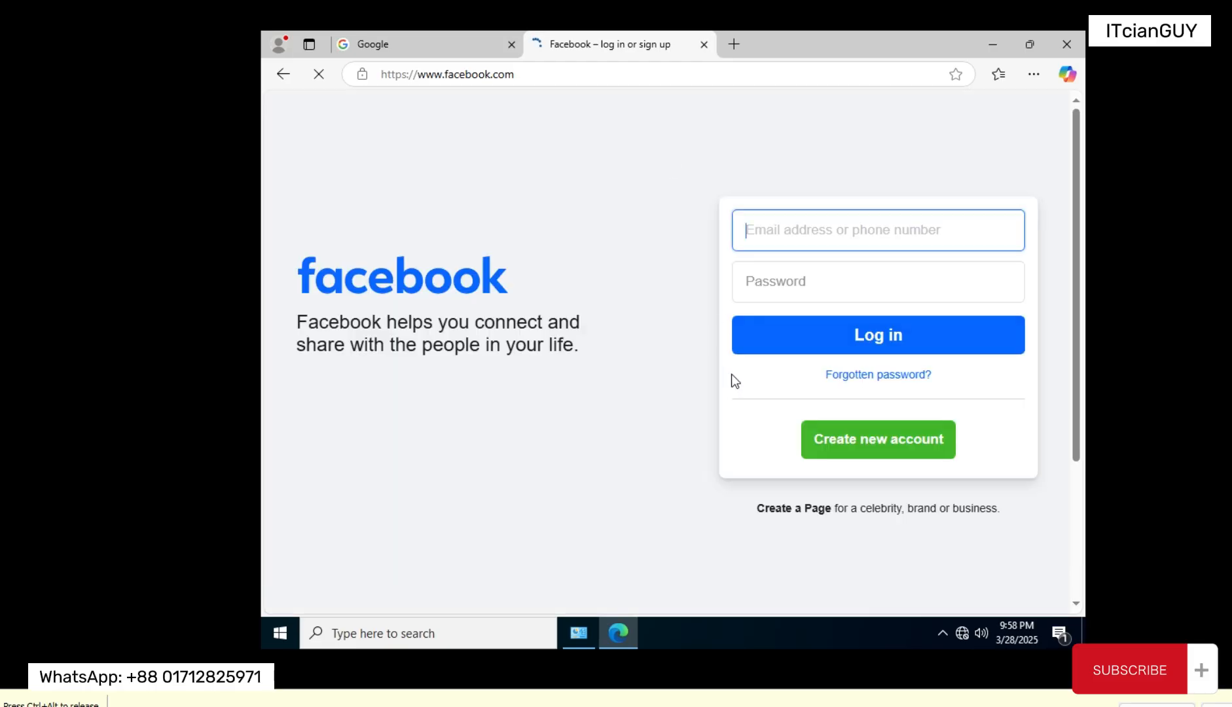
pyautogui.click(429, 49)
pyautogui.click(589, 46)
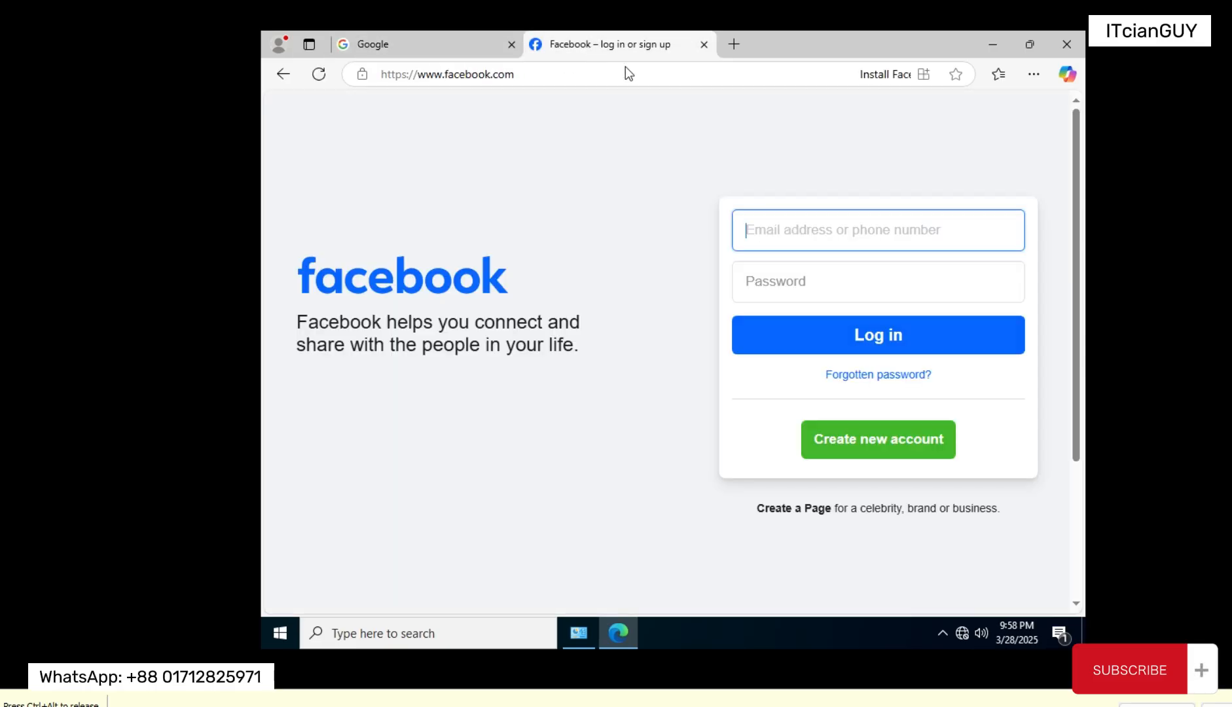
# Step: Open login.net in a new tab to view the hotspot session status
pyautogui.click(732, 44)
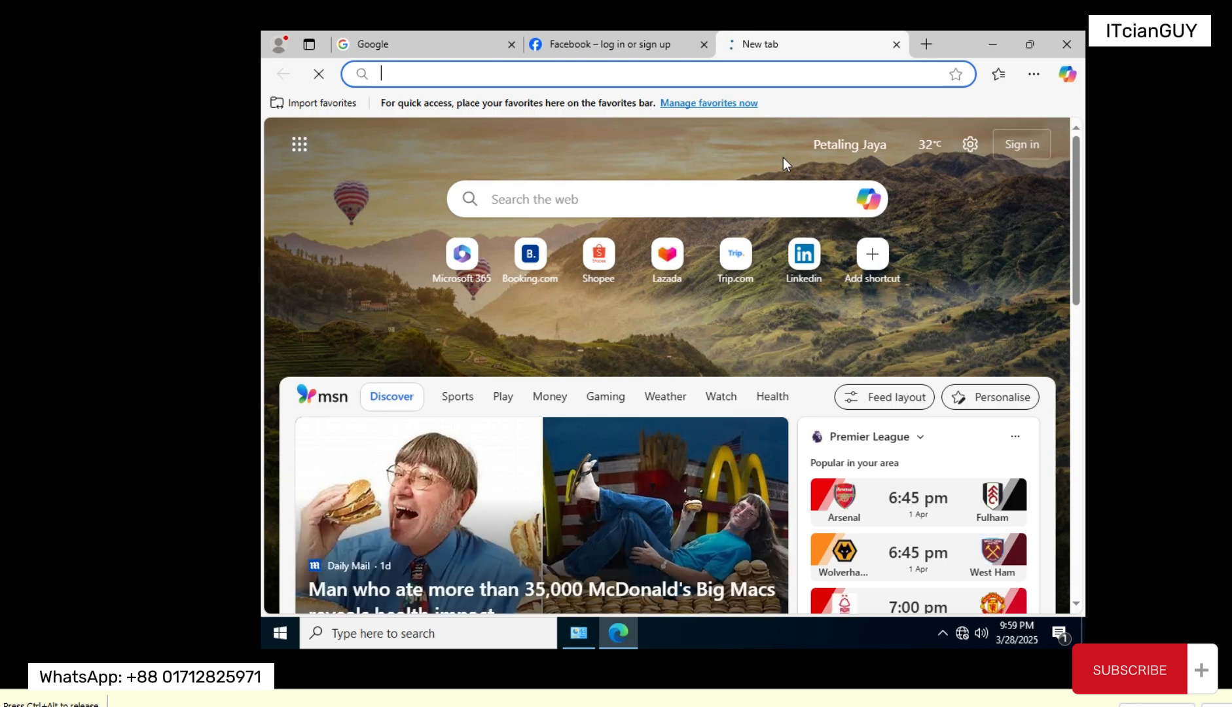
pyautogui.write('login.')
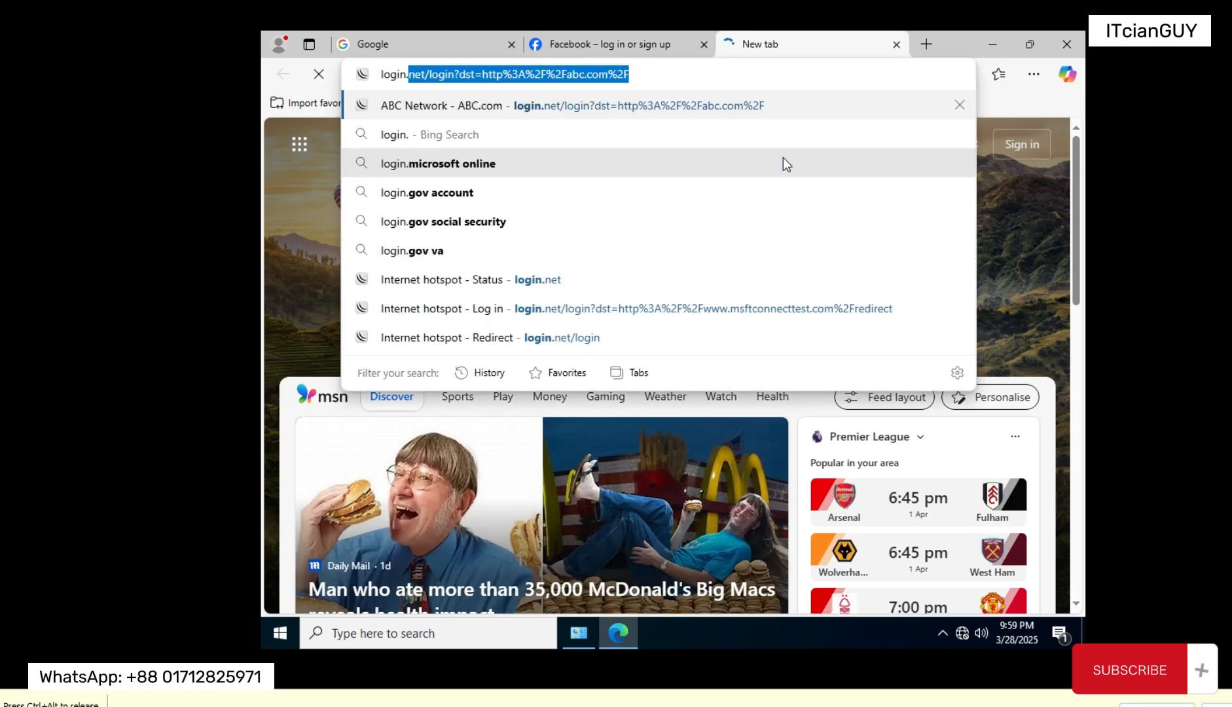
pyautogui.write('net')
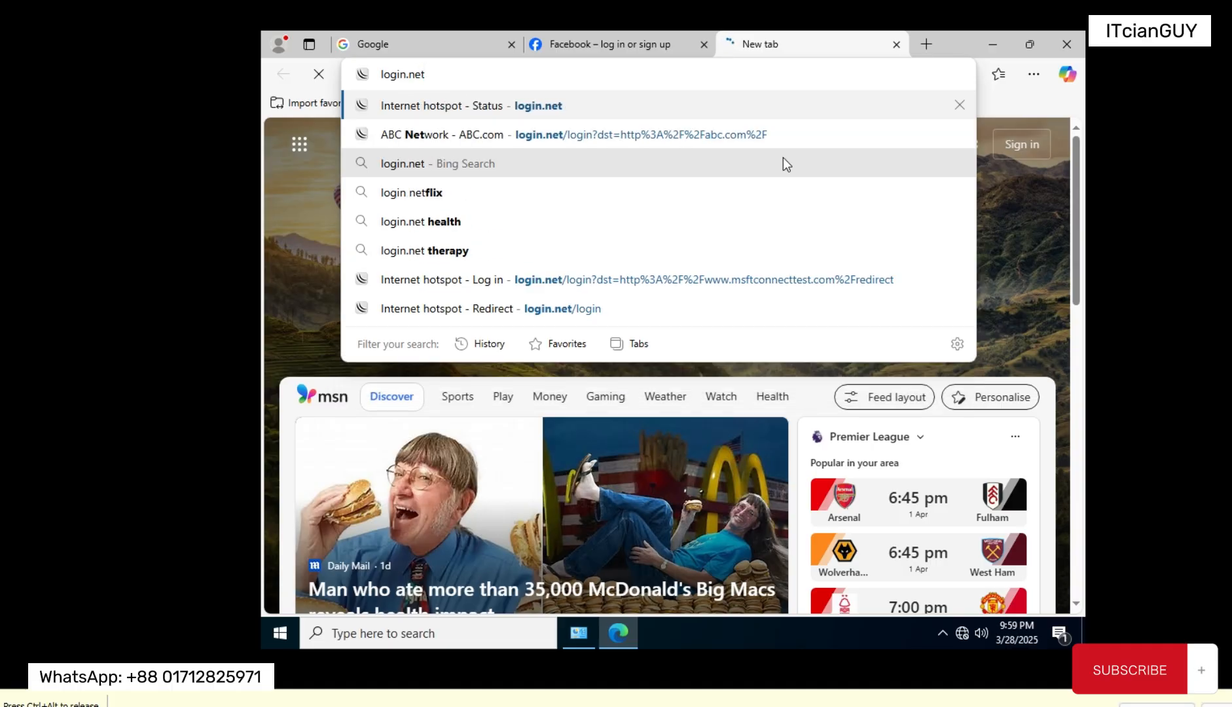
pyautogui.press('Return')
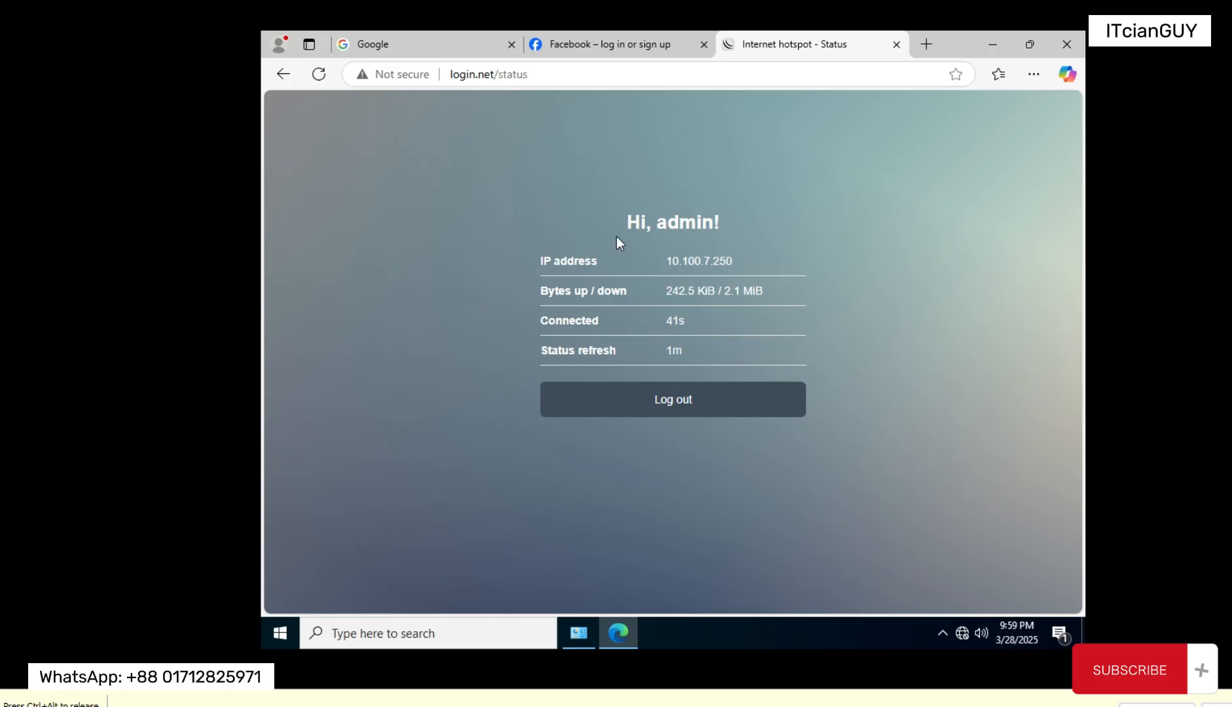
# Step: Examine the hotspot status page's username, IP address, traffic, connection time and status refresh entries
pyautogui.moveTo(657, 223); pyautogui.dragTo(712, 226)
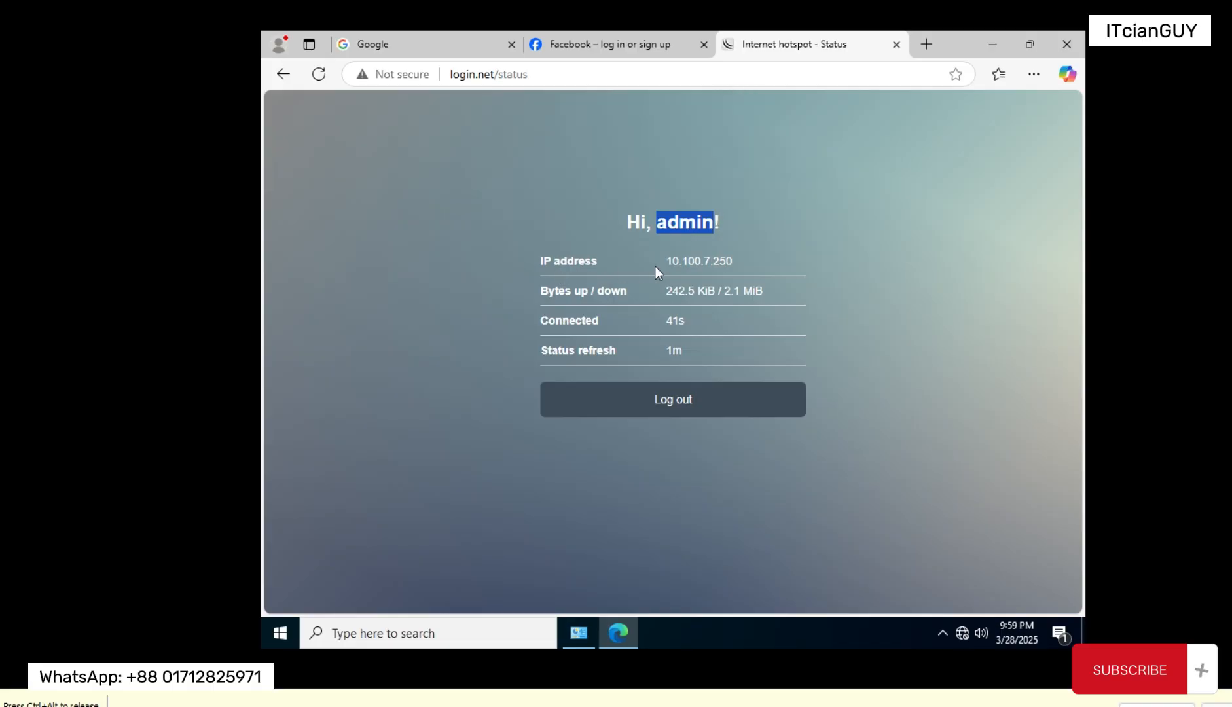
pyautogui.moveTo(665, 260); pyautogui.dragTo(744, 259)
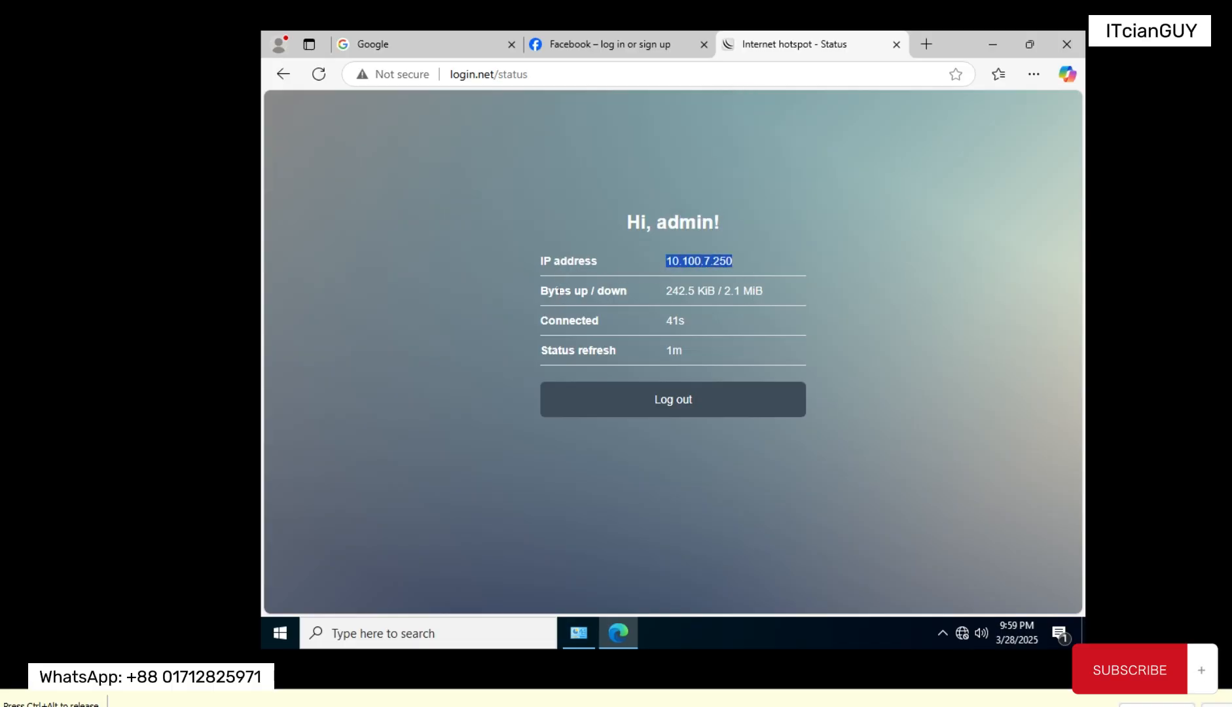
pyautogui.moveTo(538, 258); pyautogui.dragTo(735, 303)
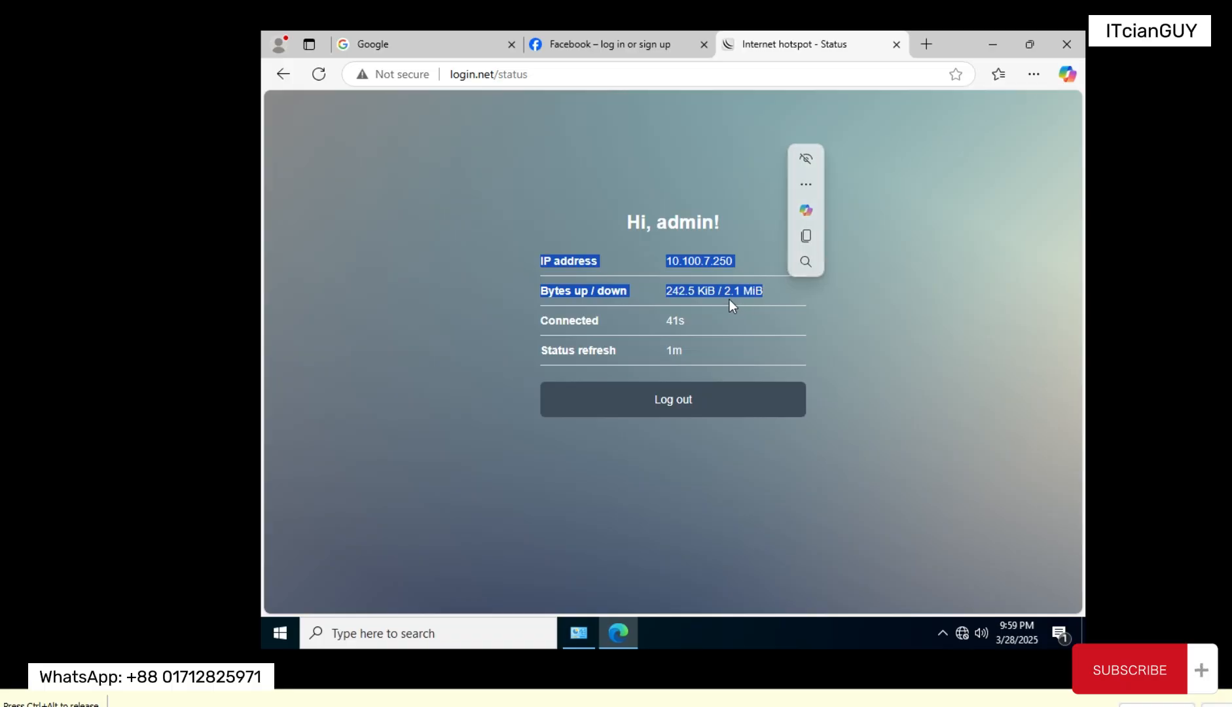
pyautogui.moveTo(543, 320); pyautogui.dragTo(713, 321)
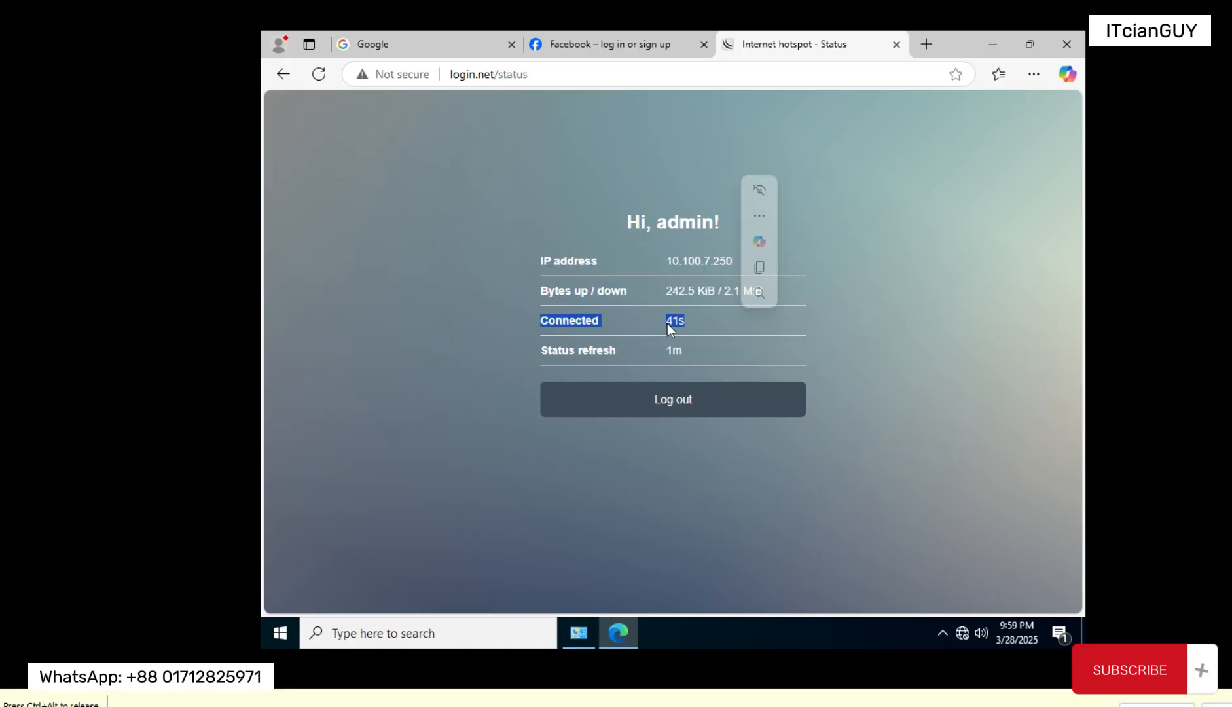
pyautogui.moveTo(539, 350); pyautogui.dragTo(710, 357)
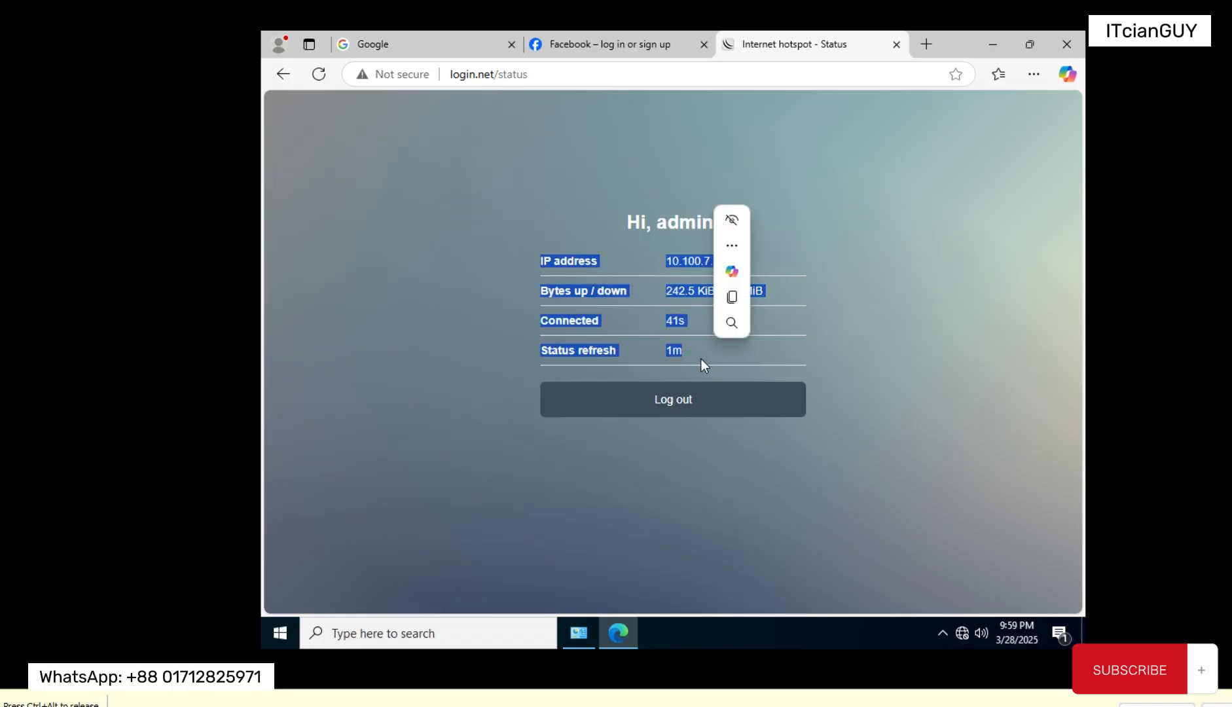
pyautogui.click(861, 360)
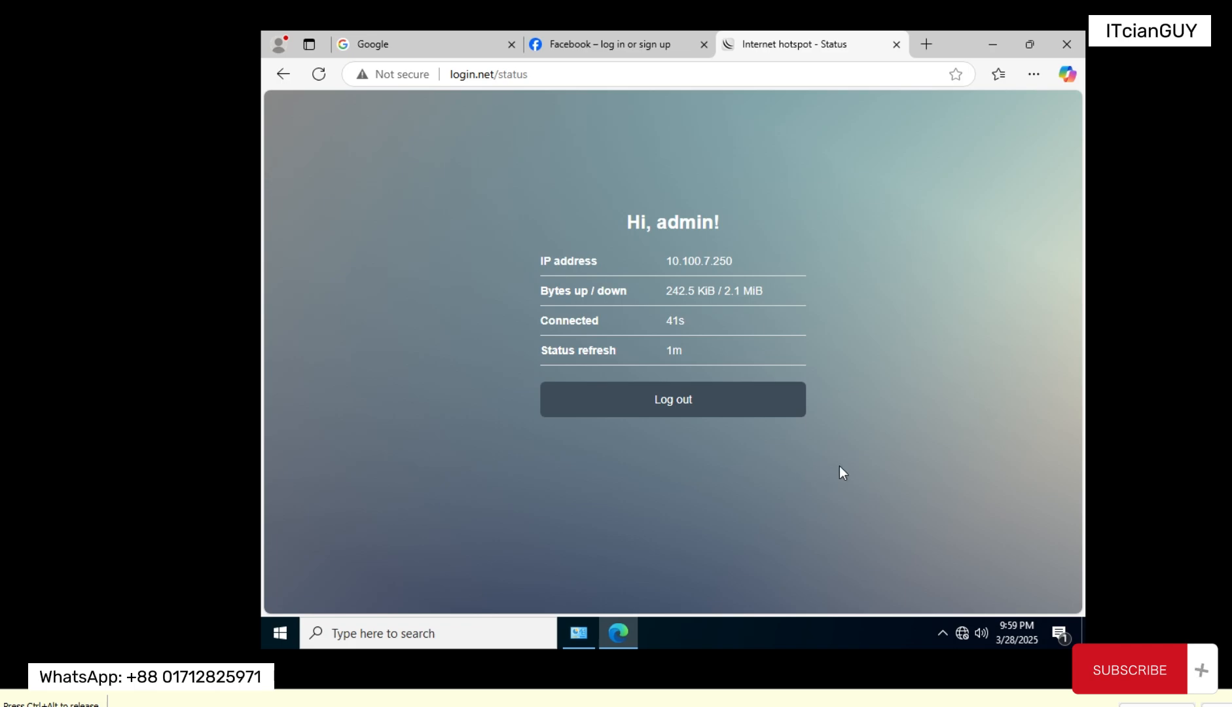
# Step: Log out of the hotspot session and return to the hotspot's login form
pyautogui.click(665, 406)
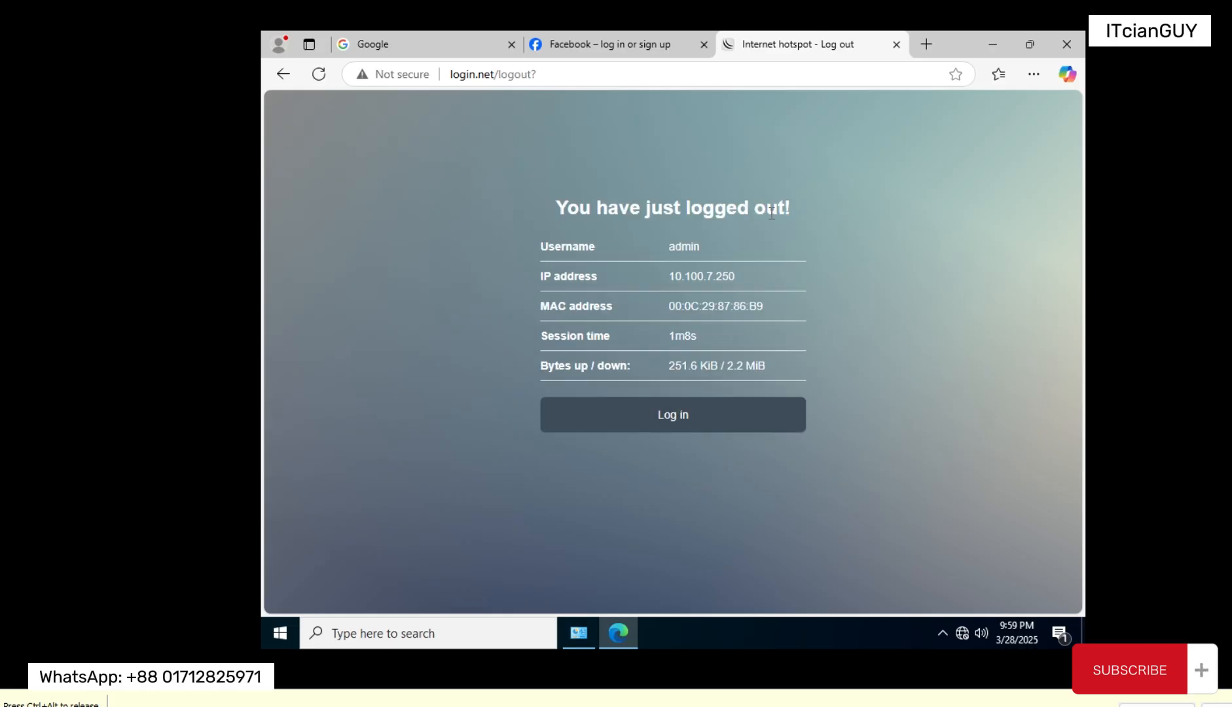
pyautogui.click(693, 424)
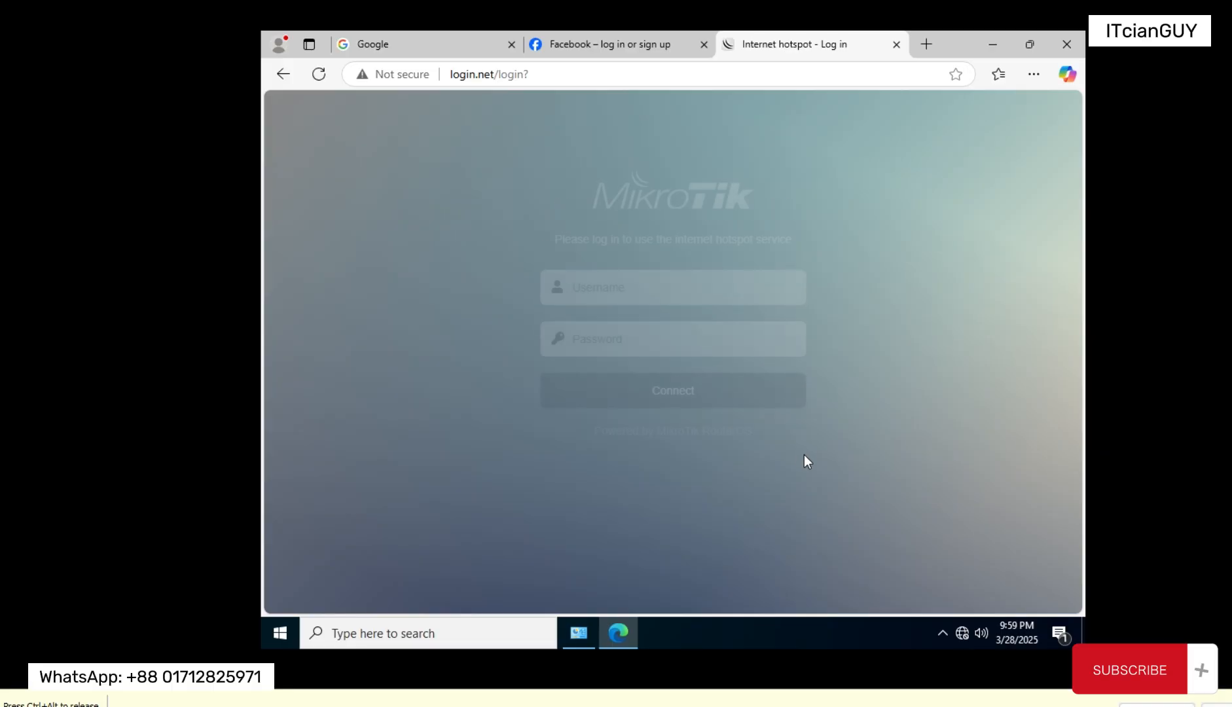
pyautogui.click(622, 298)
pyautogui.click(580, 348)
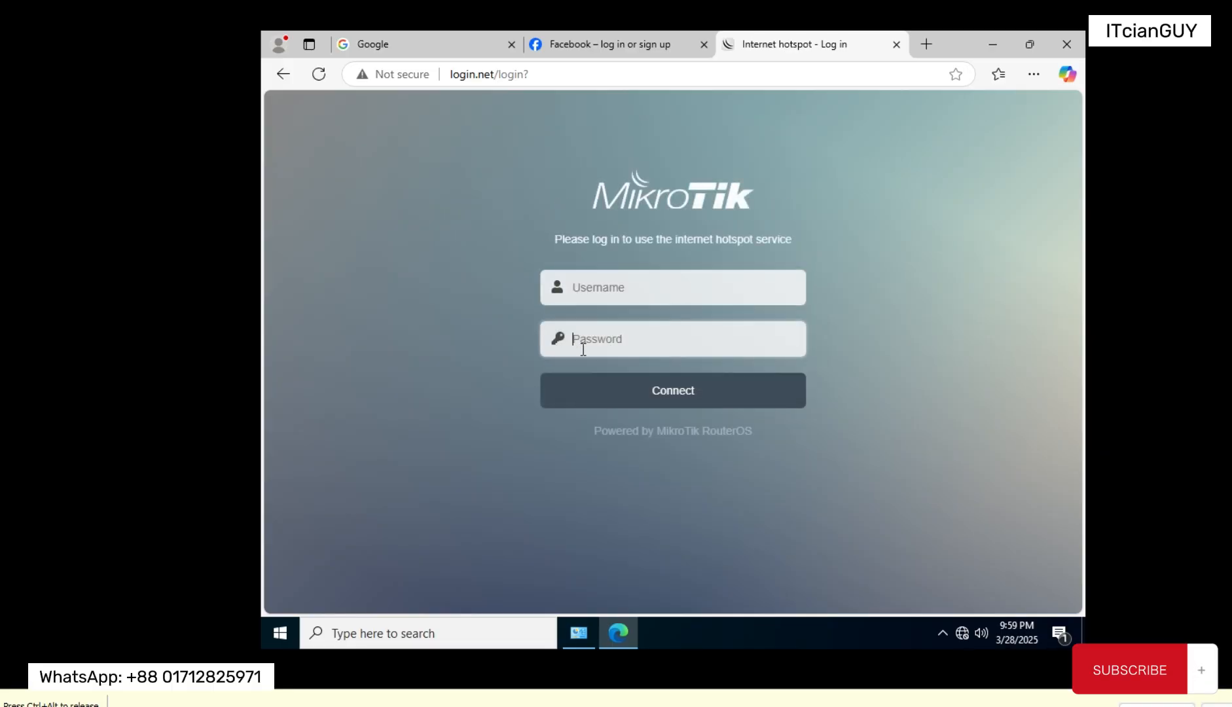